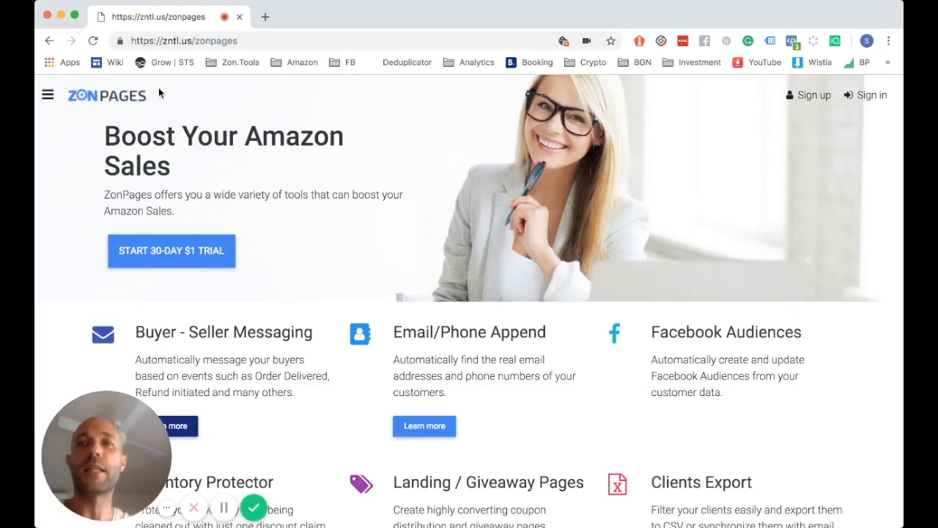
Highlight the zntl.us domain in the browser's address bar
{"action": "double_click", "coordinate": [215, 41]}
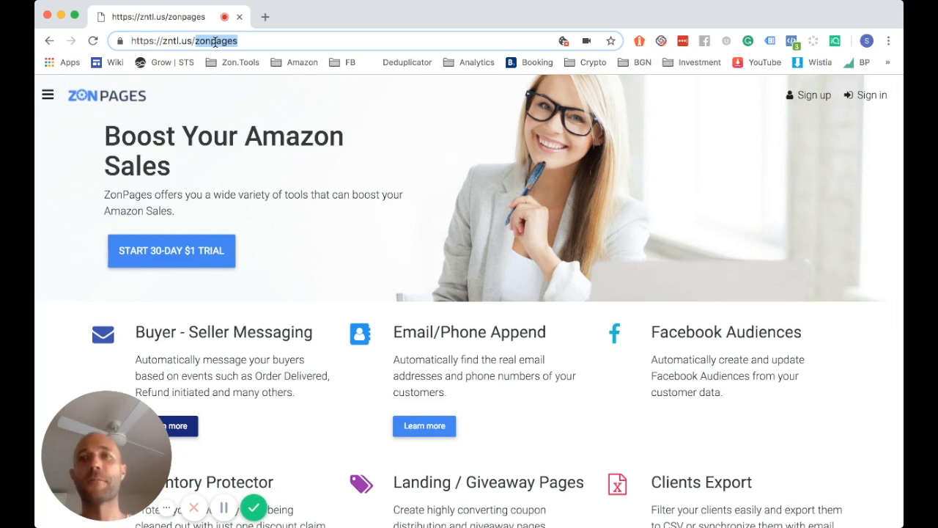
{"action": "left_click", "coordinate": [195, 42]}
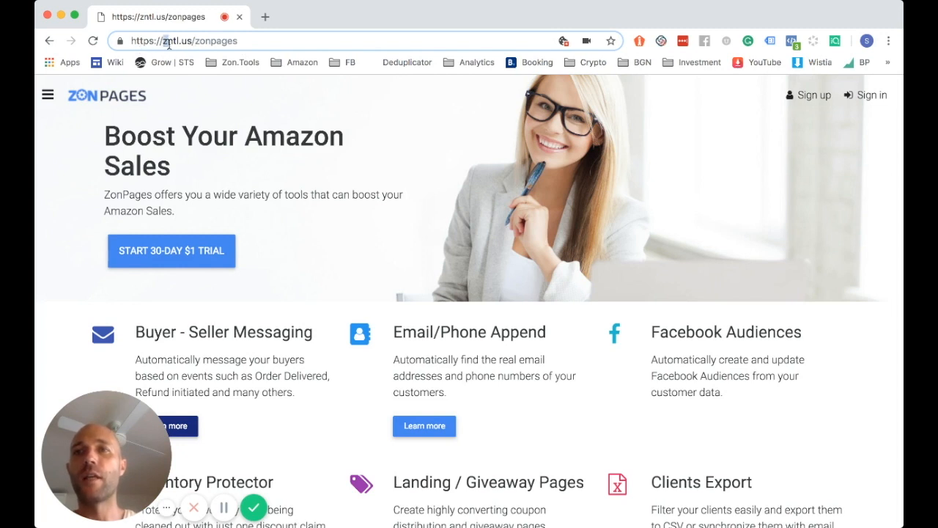
{"action": "left_click_drag", "start_coordinate": [165, 42], "coordinate": [236, 44]}
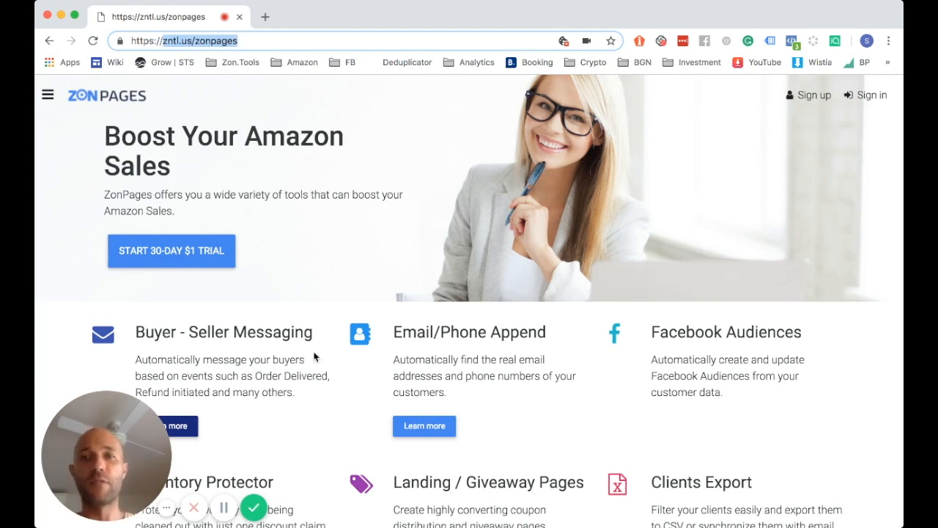
Start the 30-day $1 trial and pick the Starter plan's START TRIAL FOR $1 USD
{"action": "left_click", "coordinate": [213, 272]}
{"action": "left_click", "coordinate": [193, 258]}
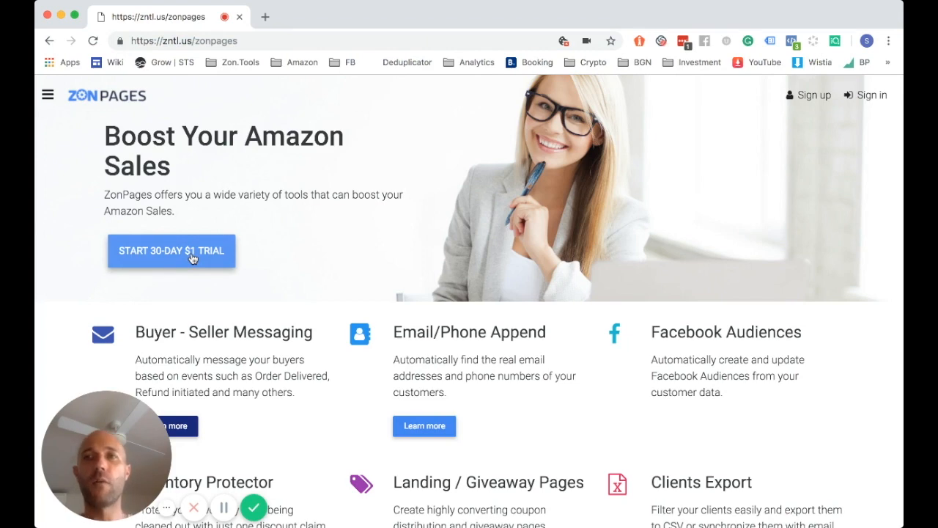
{"action": "left_click", "coordinate": [193, 258]}
{"action": "scroll", "coordinate": [192, 258], "scroll_direction": "down", "scroll_amount": 5}
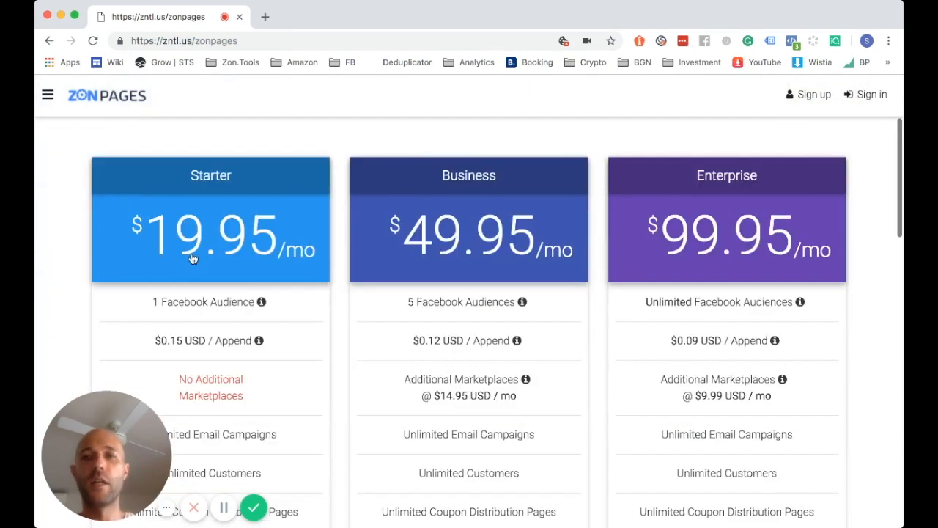
{"action": "scroll", "coordinate": [232, 230], "scroll_direction": "down", "scroll_amount": 5}
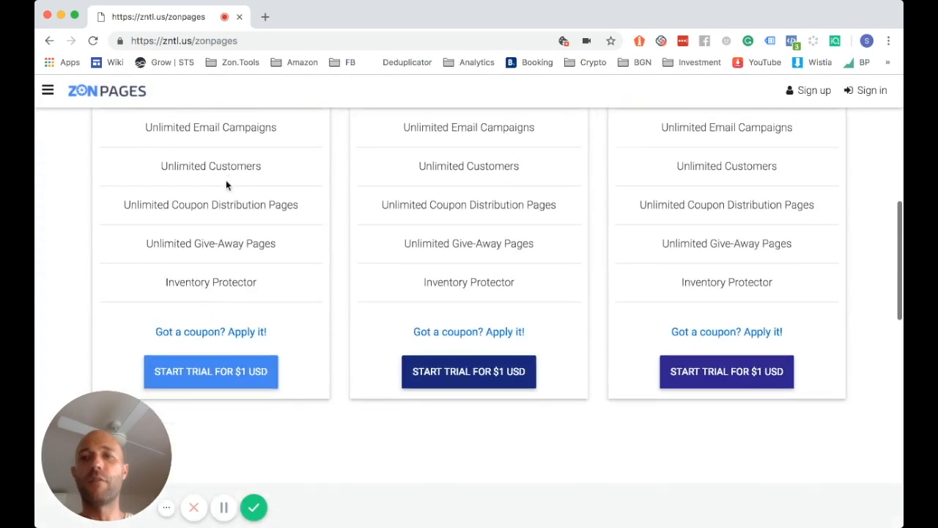
{"action": "left_click", "coordinate": [211, 379]}
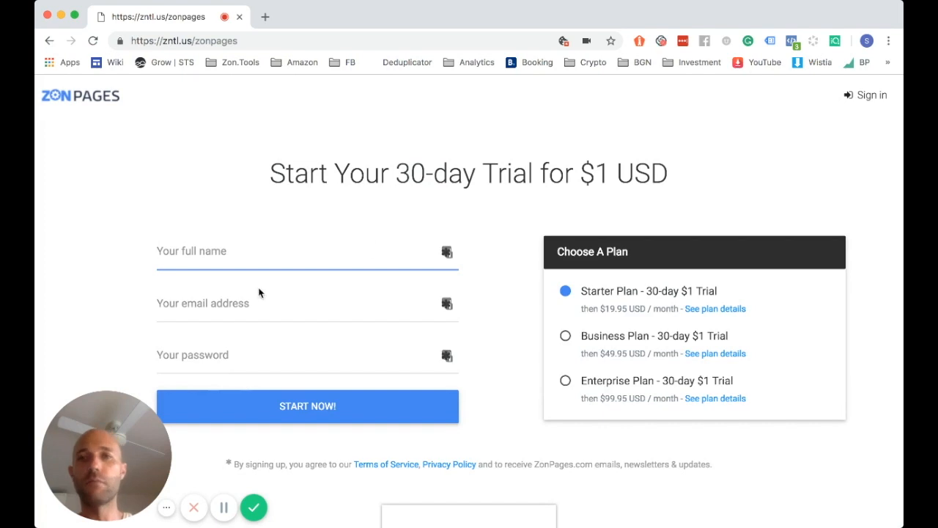
{"action": "scroll", "coordinate": [345, 344], "scroll_direction": "down", "scroll_amount": 1}
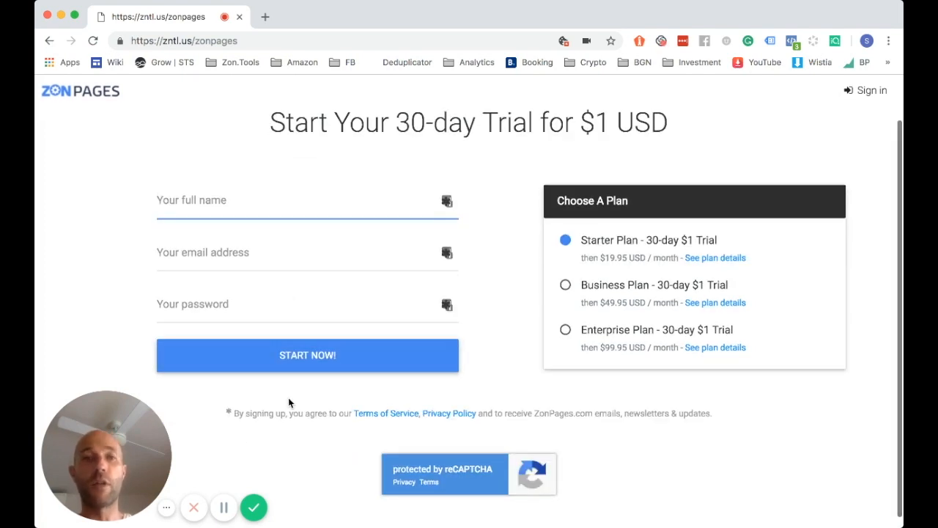
Glance at the user dropdown's sub-account options, then go to My Facebook Audiences
{"action": "left_click", "coordinate": [225, 507]}
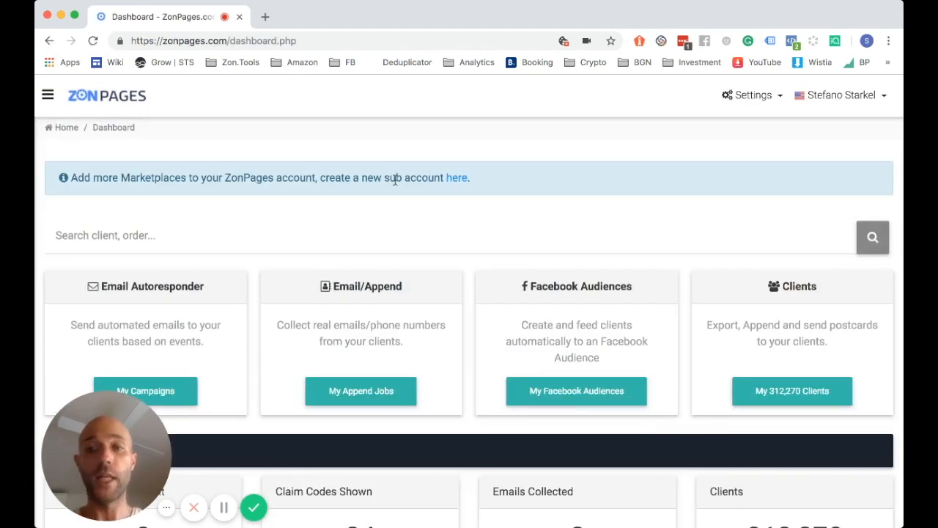
{"action": "left_click", "coordinate": [819, 101]}
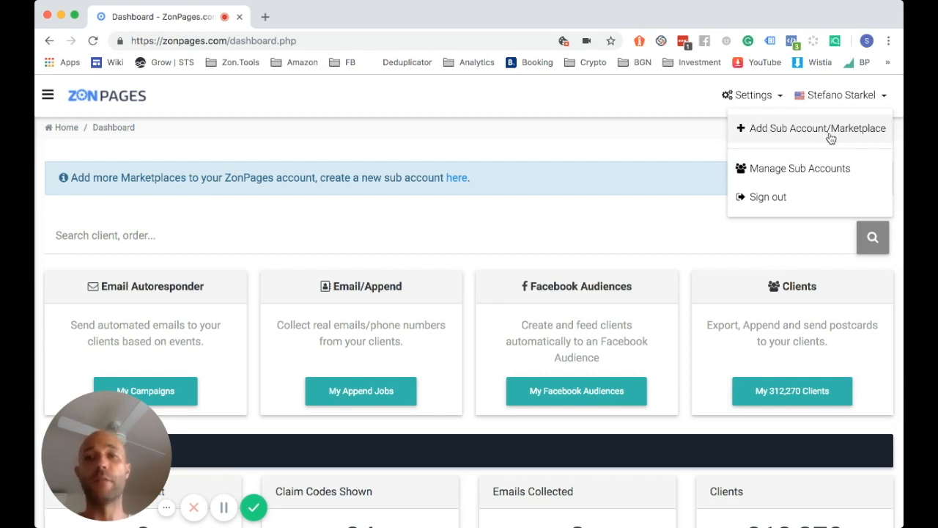
{"action": "left_click", "coordinate": [558, 228]}
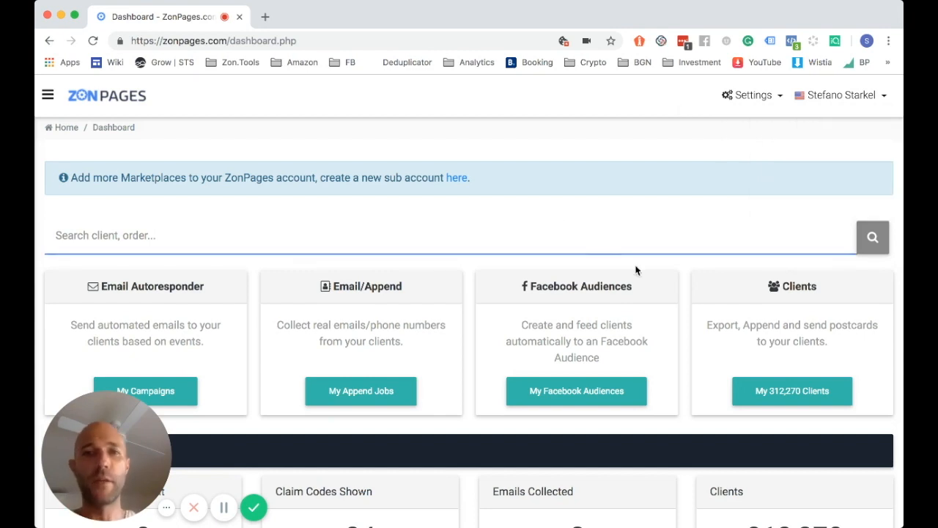
{"action": "left_click", "coordinate": [578, 394]}
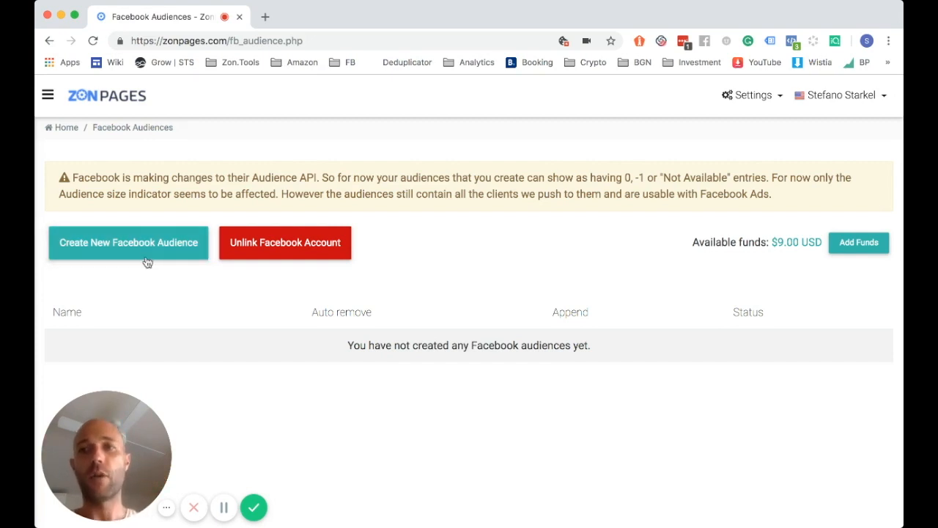
Create a new audience 'PRODUCT - 60 days' on the Zon Tools, Inc. ad account
{"action": "left_click", "coordinate": [143, 255]}
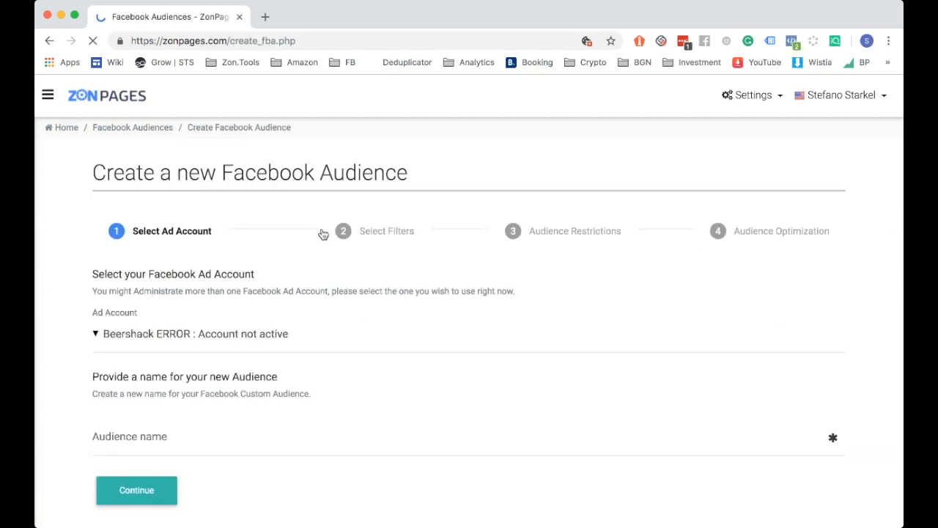
{"action": "scroll", "coordinate": [324, 234], "scroll_direction": "down", "scroll_amount": 1}
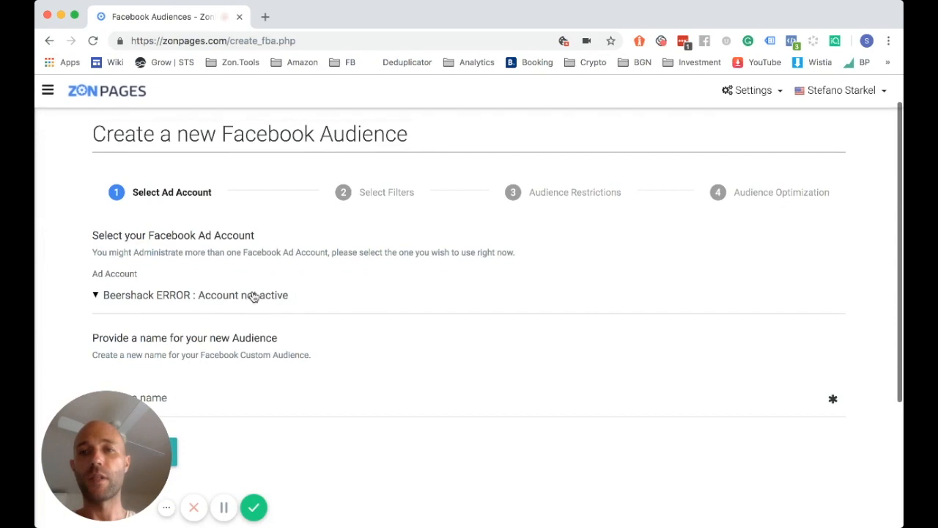
{"action": "scroll", "coordinate": [259, 296], "scroll_direction": "down", "scroll_amount": 4}
{"action": "left_click", "coordinate": [152, 264]}
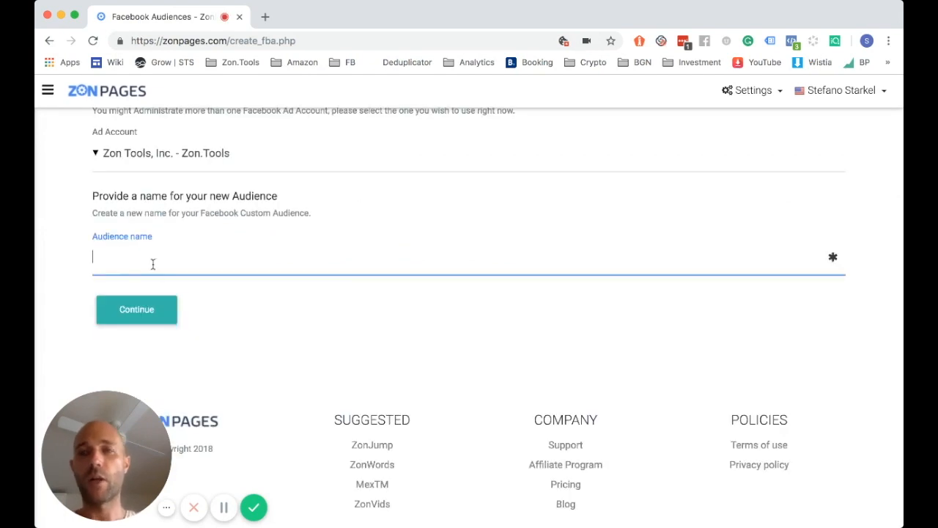
{"action": "type", "text": "P"}
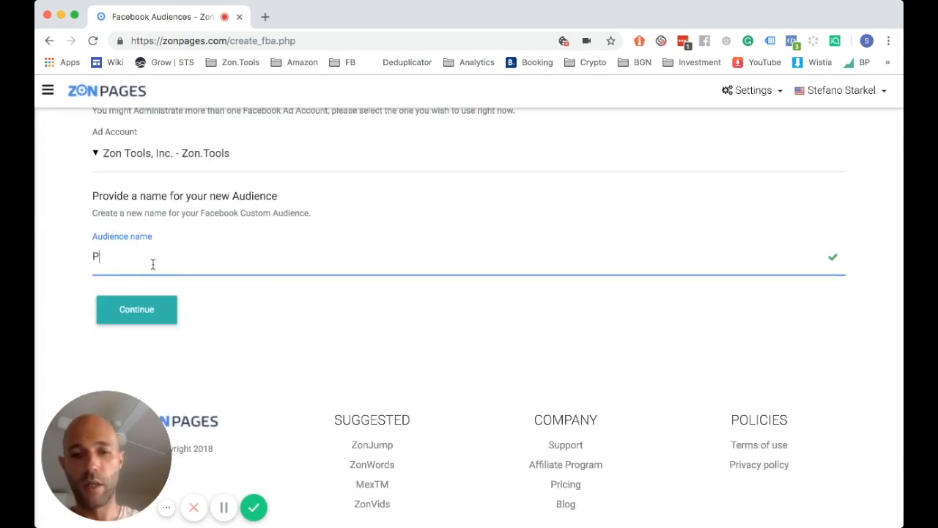
{"action": "type", "text": "RODUCT"}
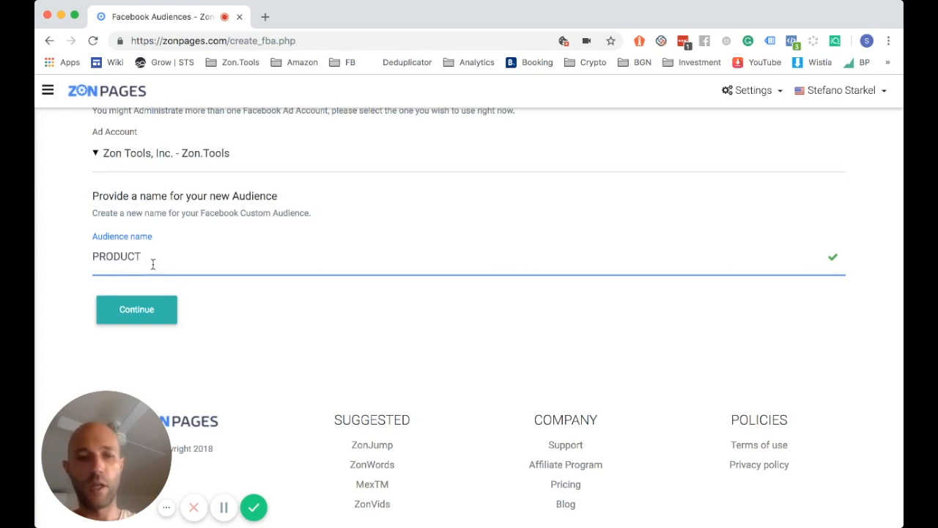
{"action": "type", "text": " - 60"}
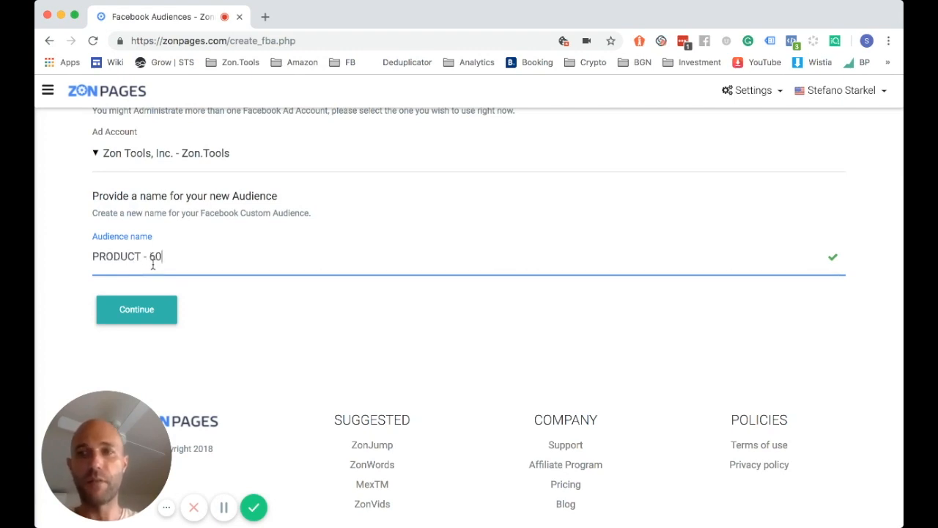
{"action": "type", "text": " days"}
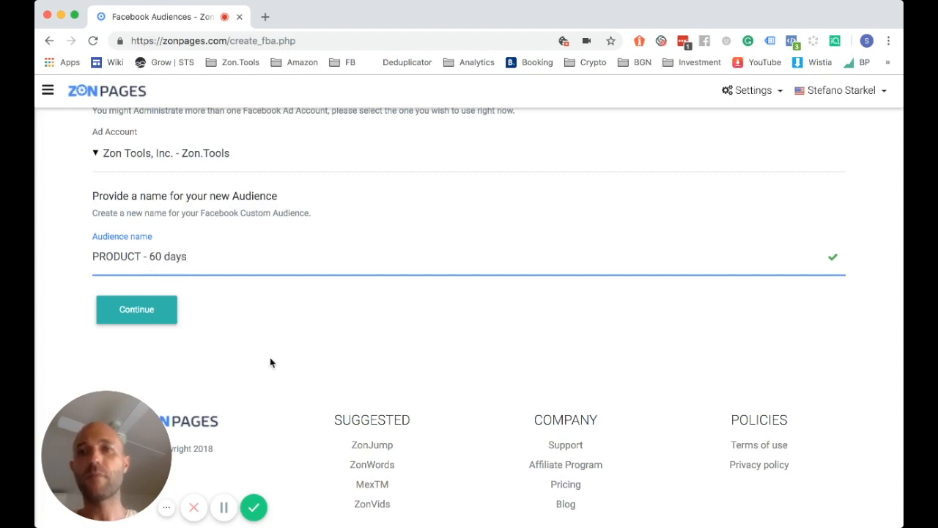
{"action": "left_click", "coordinate": [136, 310]}
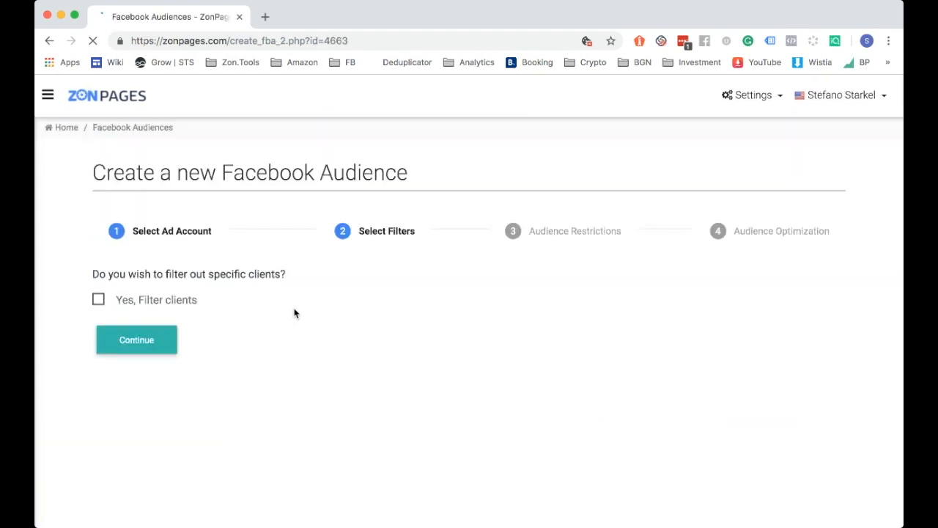
Filter clients to Discount received less than 5 USD and continue
{"action": "left_click", "coordinate": [99, 303]}
{"action": "scroll", "coordinate": [294, 275], "scroll_direction": "down", "scroll_amount": 3}
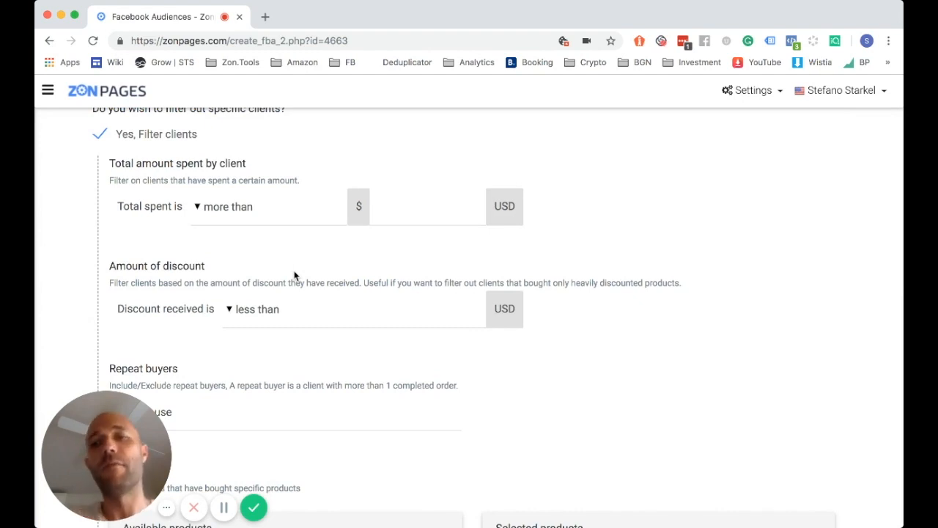
{"action": "scroll", "coordinate": [294, 274], "scroll_direction": "down", "scroll_amount": 1}
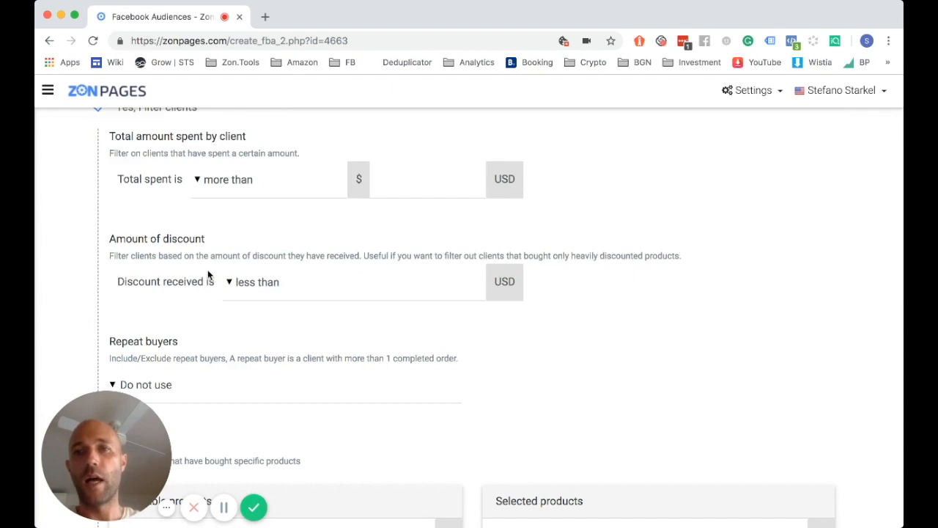
{"action": "left_click", "coordinate": [248, 286]}
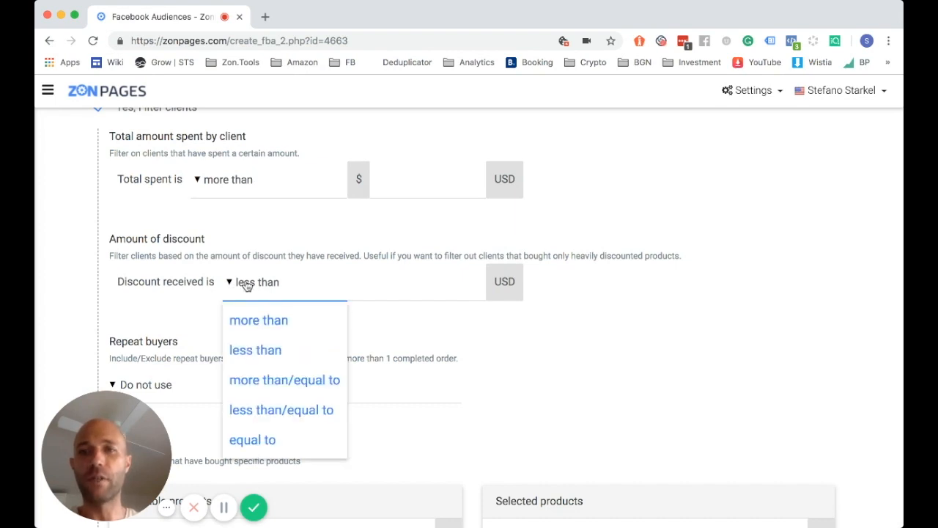
{"action": "left_click", "coordinate": [283, 347]}
{"action": "left_click", "coordinate": [385, 288]}
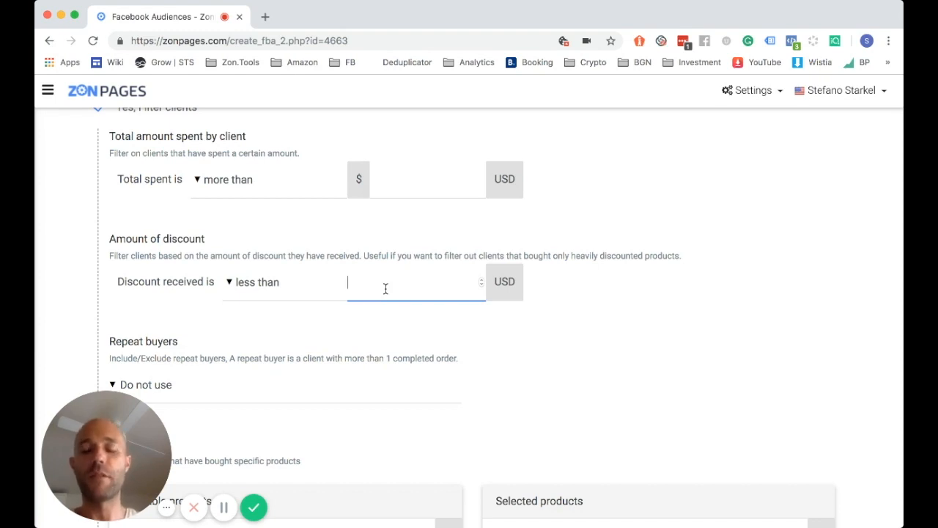
{"action": "type", "text": "5"}
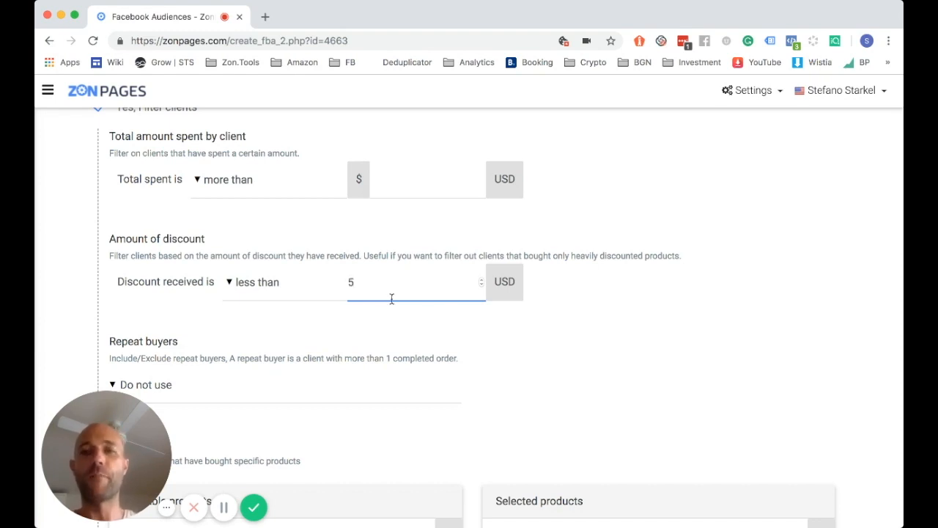
{"action": "left_click", "coordinate": [389, 334]}
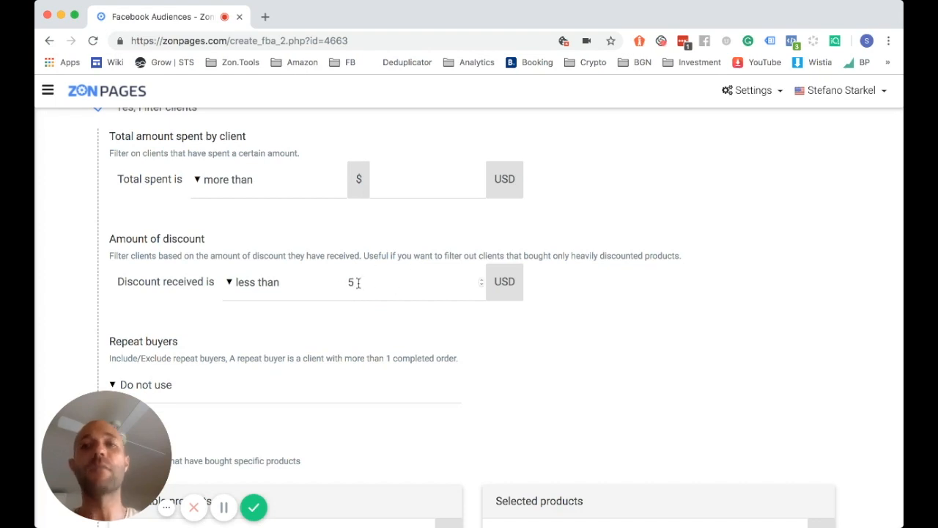
{"action": "scroll", "coordinate": [341, 316], "scroll_direction": "down", "scroll_amount": 3}
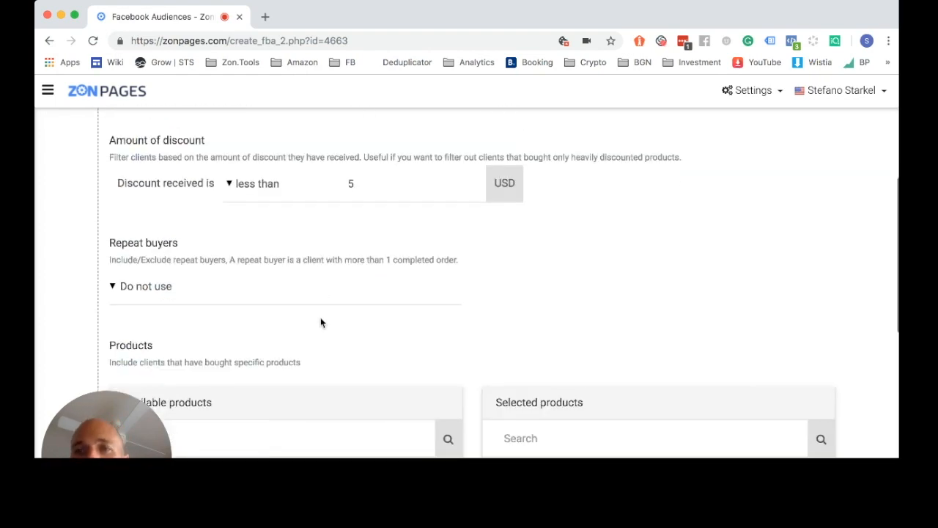
{"action": "scroll", "coordinate": [194, 266], "scroll_direction": "down", "scroll_amount": 6}
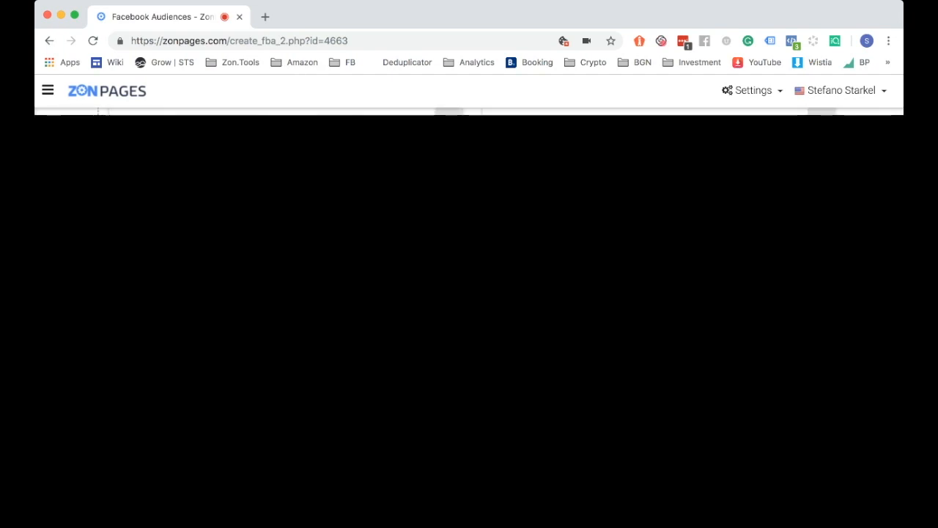
{"action": "scroll", "coordinate": [469, 308], "scroll_direction": "down", "scroll_amount": 5}
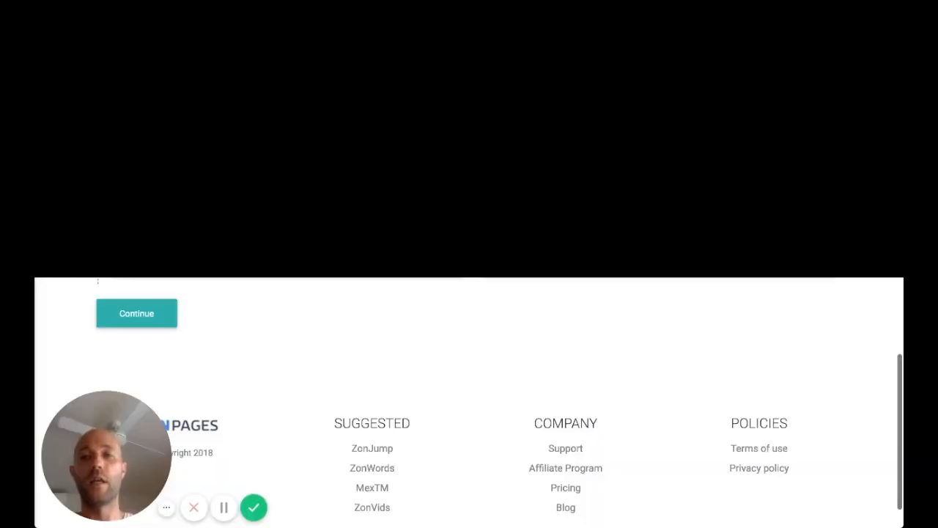
{"action": "left_click", "coordinate": [158, 322]}
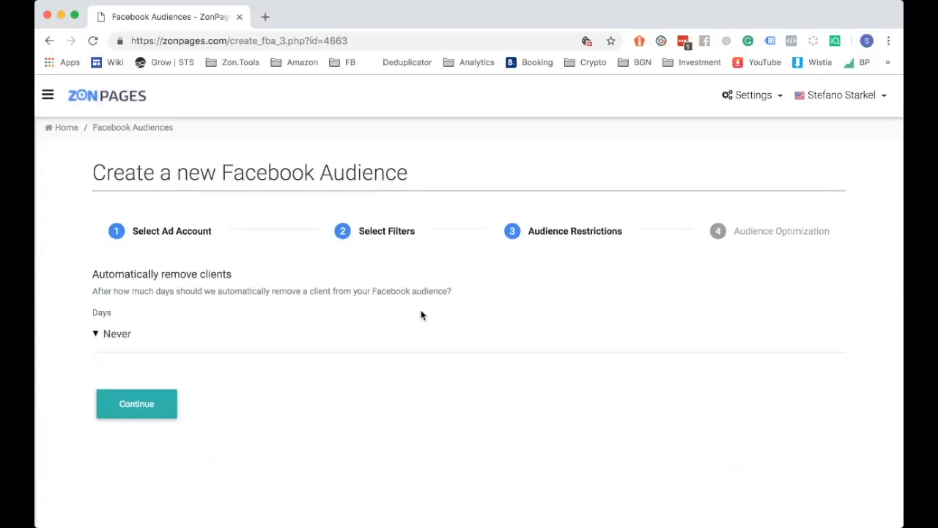
Set automatic client removal to 60 Days and continue to Audience Optimization
{"action": "scroll", "coordinate": [421, 315], "scroll_direction": "down", "scroll_amount": 1}
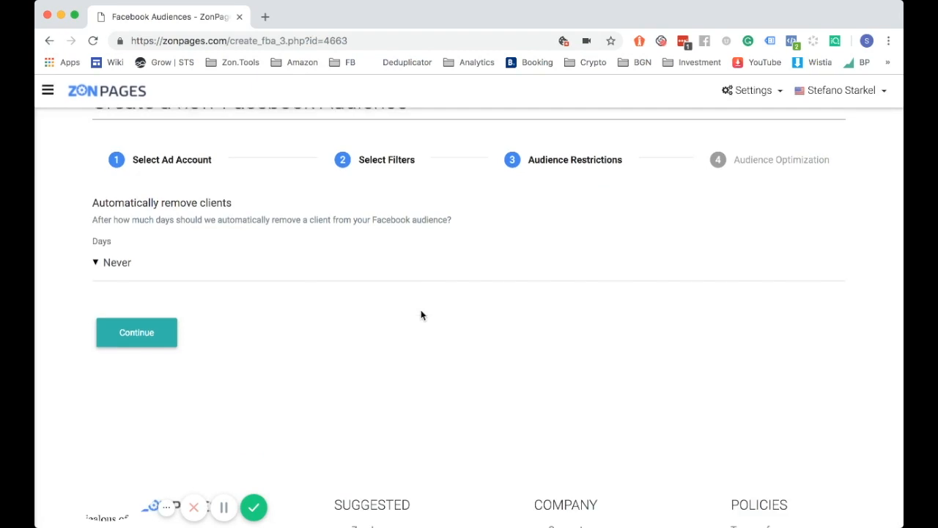
{"action": "left_click", "coordinate": [116, 264]}
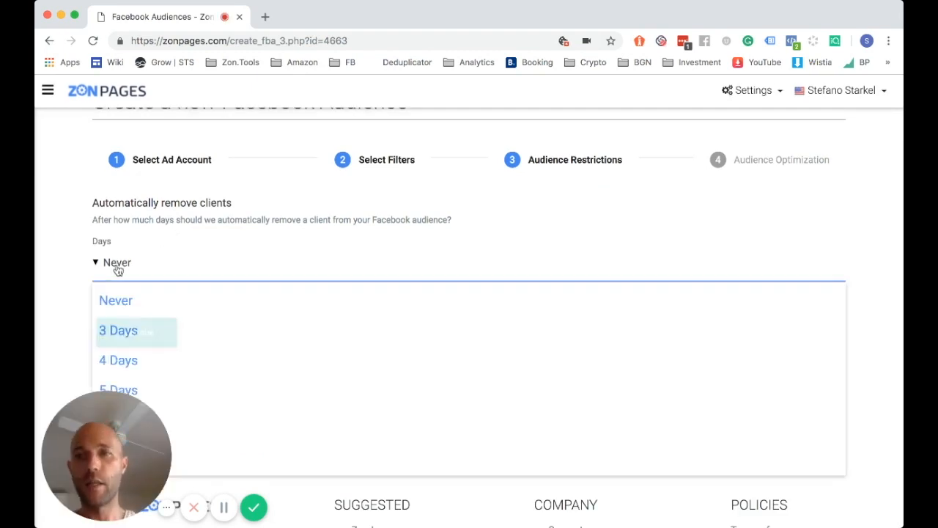
{"action": "scroll", "coordinate": [78, 286], "scroll_direction": "down", "scroll_amount": 2}
{"action": "scroll", "coordinate": [77, 287], "scroll_direction": "down", "scroll_amount": 1}
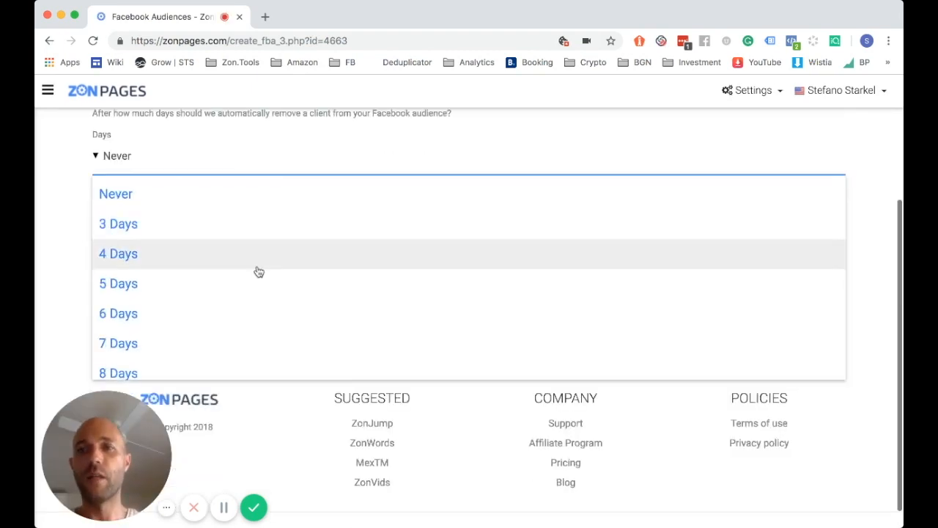
{"action": "scroll", "coordinate": [257, 270], "scroll_direction": "down", "scroll_amount": 10}
{"action": "scroll", "coordinate": [258, 272], "scroll_direction": "down", "scroll_amount": 15}
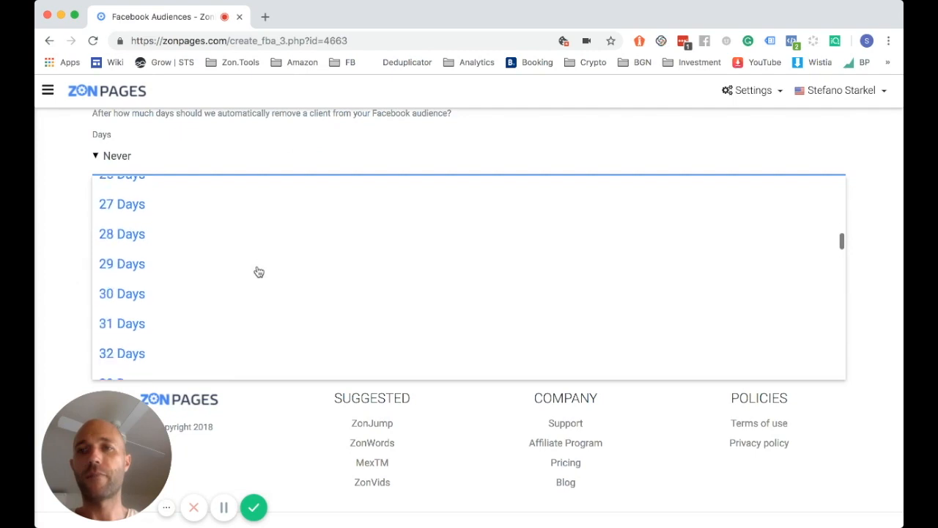
{"action": "scroll", "coordinate": [258, 271], "scroll_direction": "down", "scroll_amount": 3}
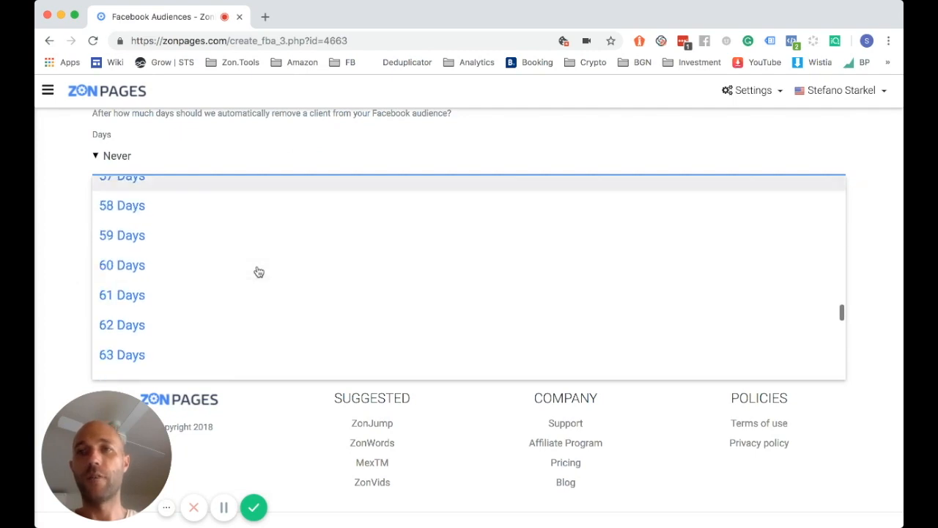
{"action": "scroll", "coordinate": [198, 262], "scroll_direction": "up", "scroll_amount": 1}
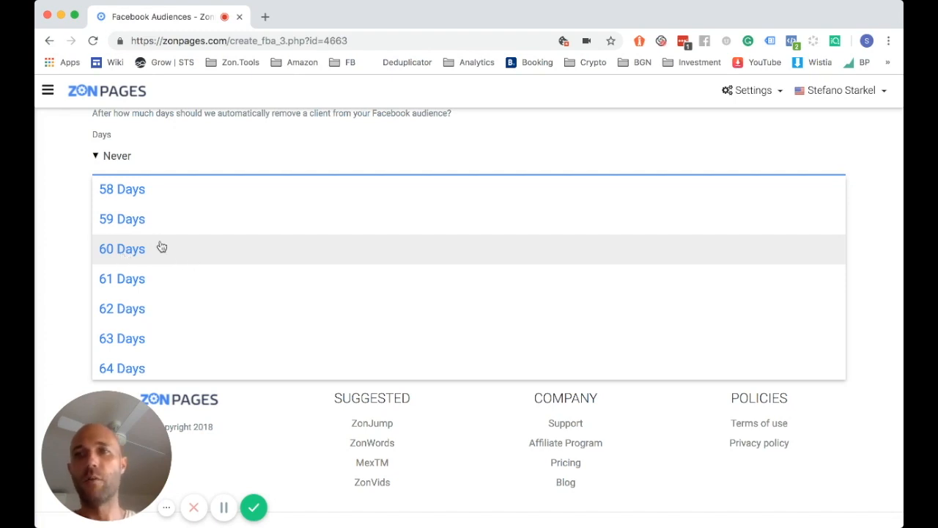
{"action": "left_click", "coordinate": [139, 256]}
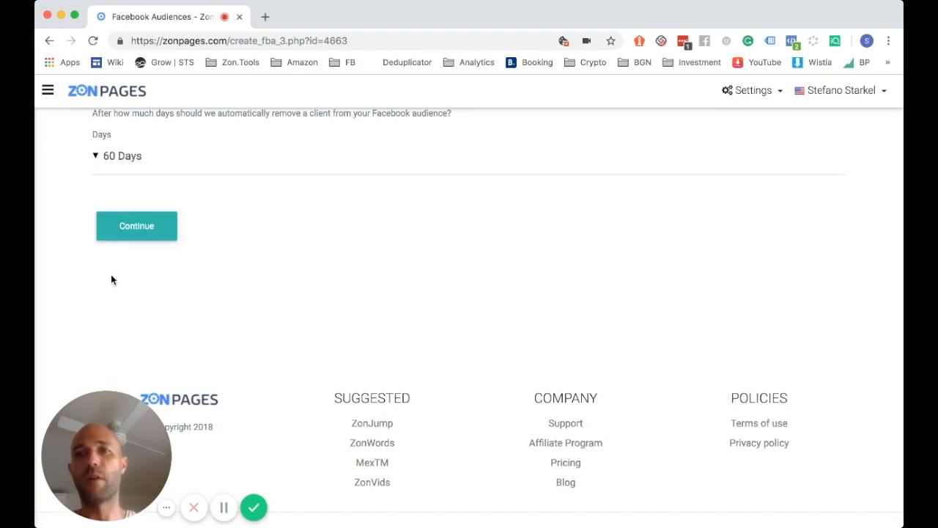
{"action": "scroll", "coordinate": [69, 297], "scroll_direction": "up", "scroll_amount": 1}
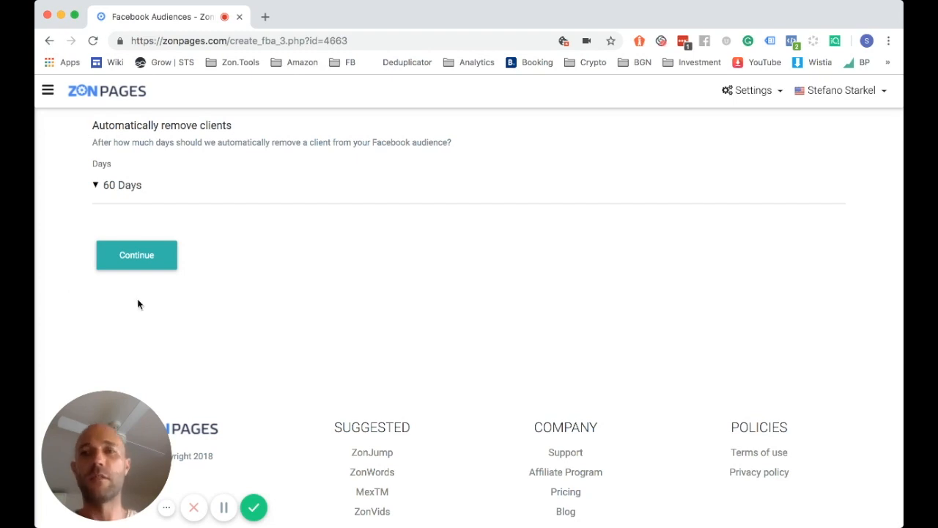
{"action": "left_click", "coordinate": [128, 269]}
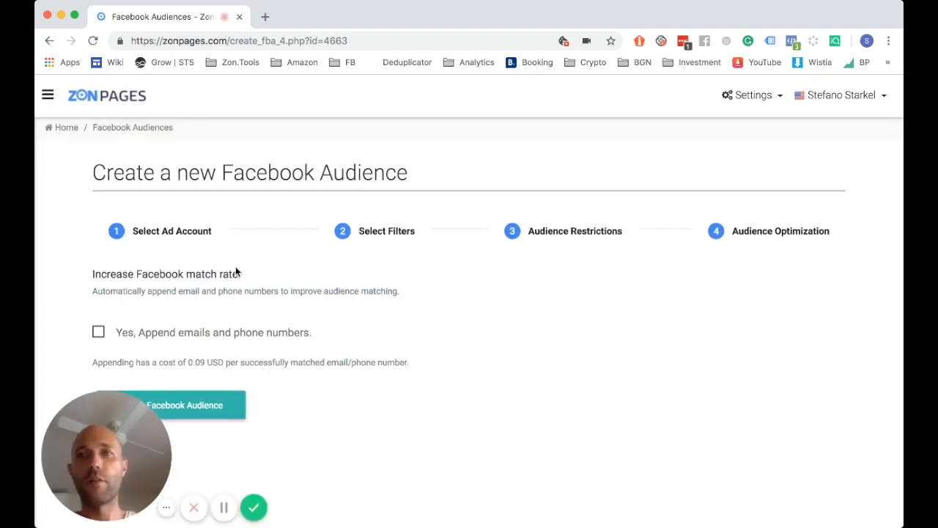
{"action": "scroll", "coordinate": [140, 294], "scroll_direction": "down", "scroll_amount": 1}
Create the Facebook audience with email and phone appending left unchecked
{"action": "left_click", "coordinate": [99, 285]}
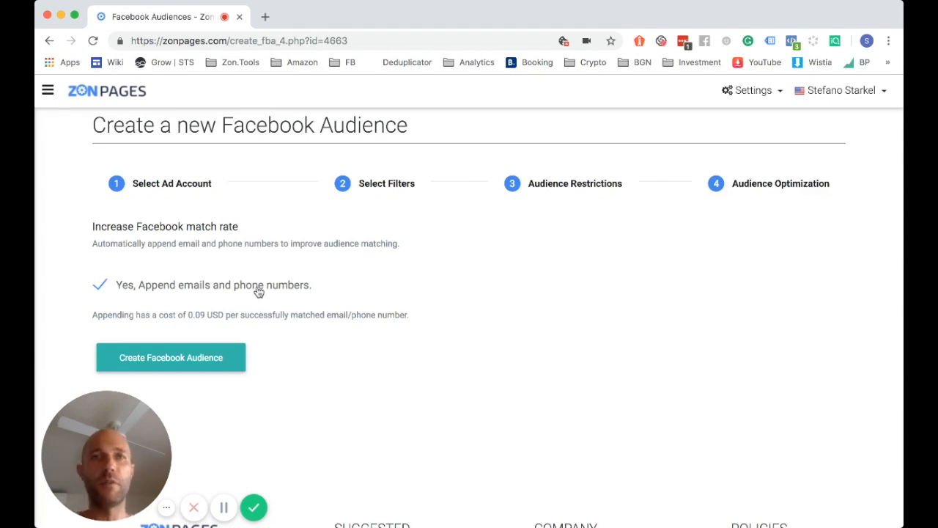
{"action": "left_click", "coordinate": [100, 285]}
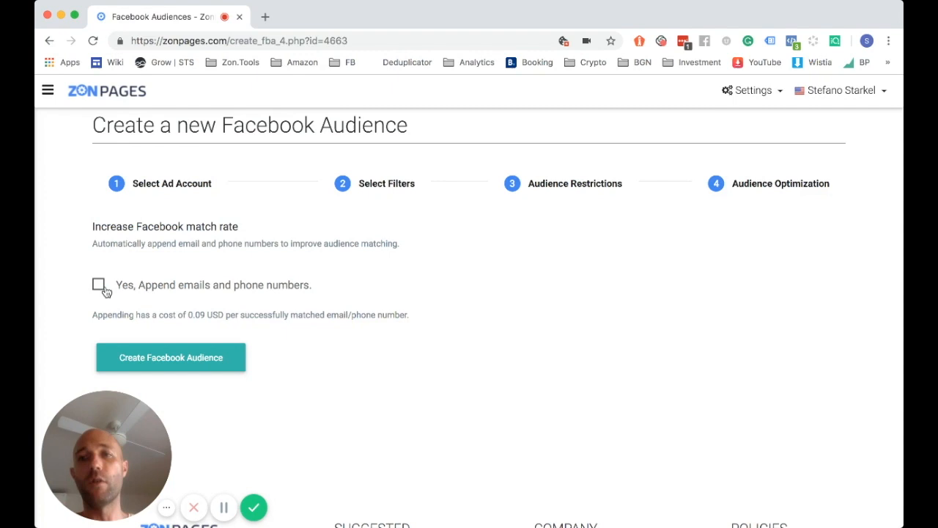
{"action": "left_click", "coordinate": [188, 365]}
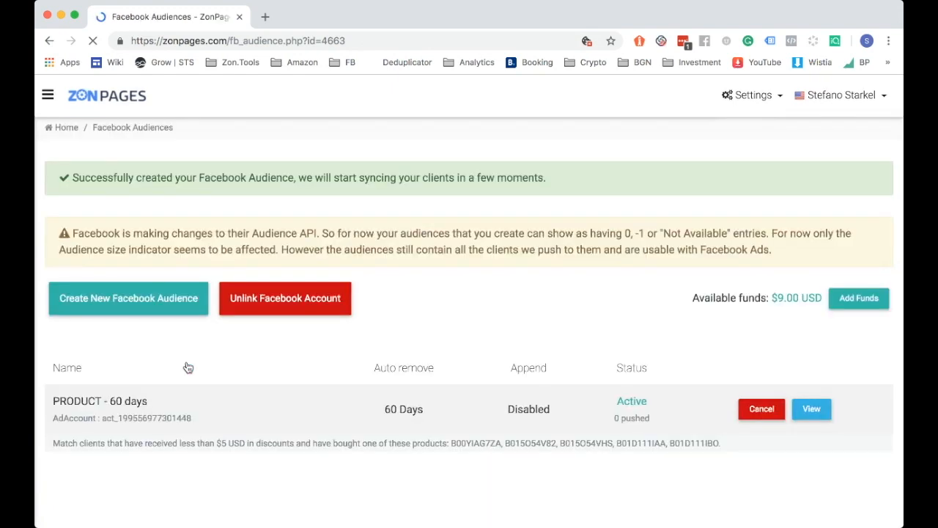
Highlight the '60 days' part of the audience name
{"action": "scroll", "coordinate": [334, 293], "scroll_direction": "down", "scroll_amount": 1}
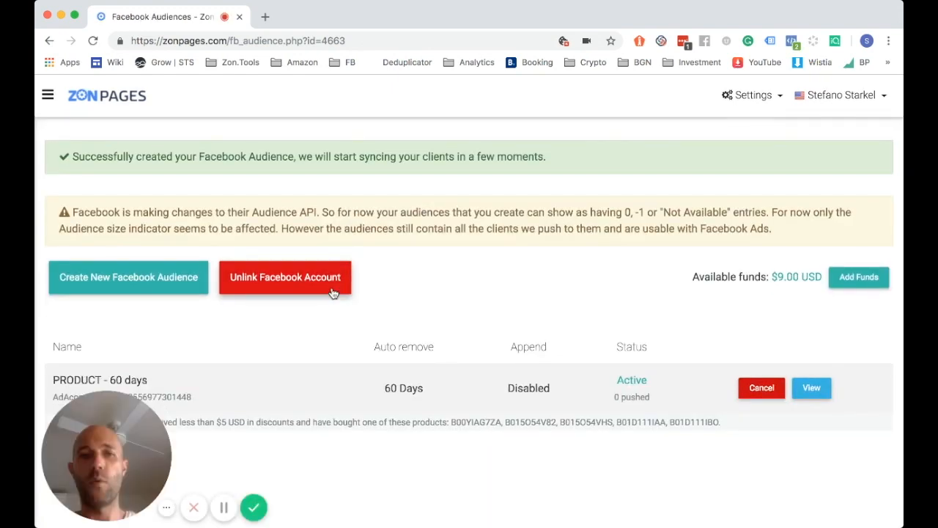
{"action": "scroll", "coordinate": [333, 293], "scroll_direction": "down", "scroll_amount": 3}
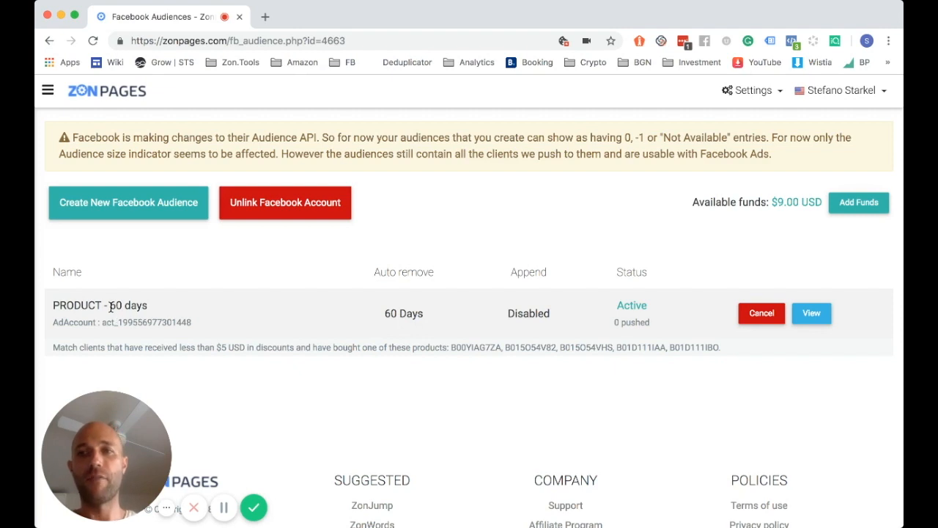
{"action": "left_click_drag", "start_coordinate": [110, 307], "coordinate": [147, 309]}
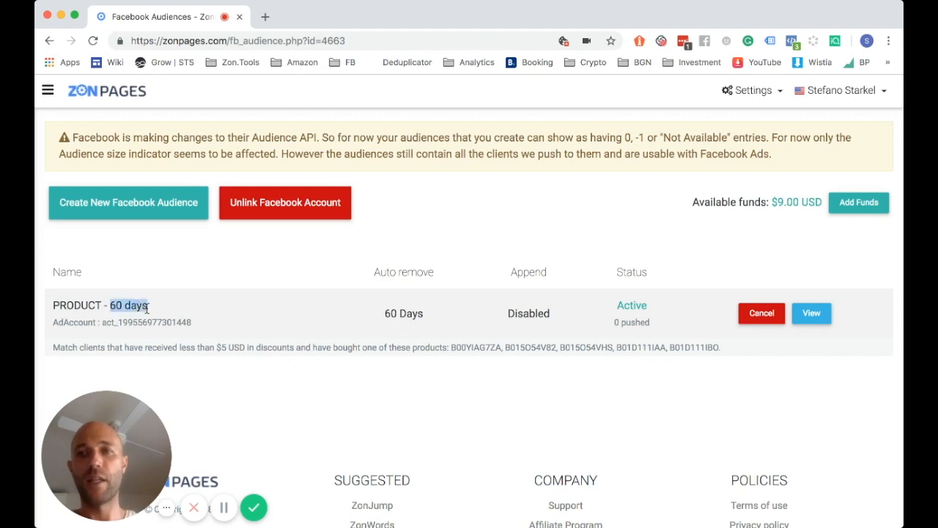
{"action": "left_click", "coordinate": [219, 508]}
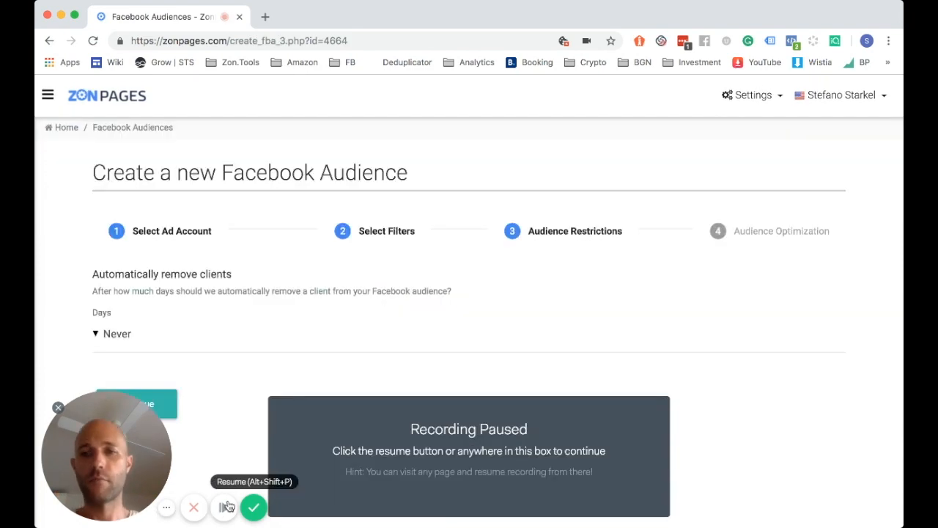
Set the second audience's automatic client removal to 15 Days and continue
{"action": "left_click", "coordinate": [224, 507]}
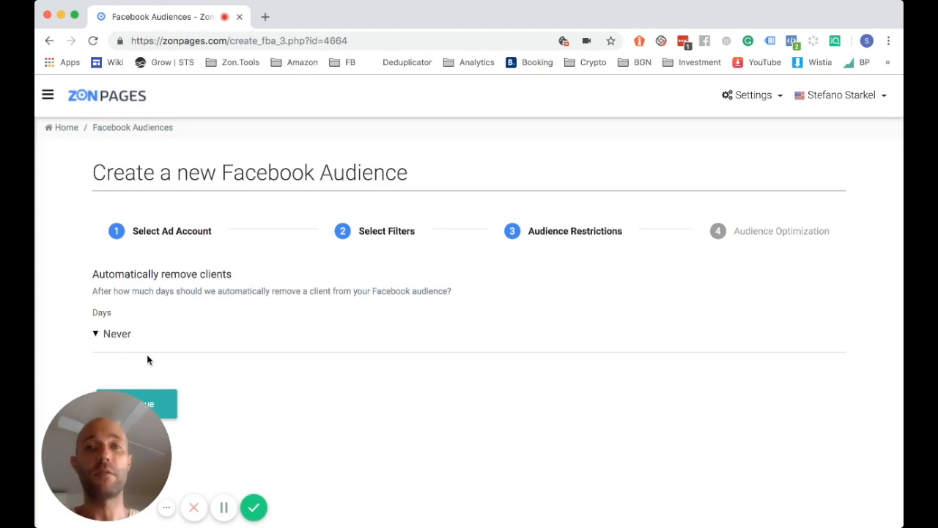
{"action": "scroll", "coordinate": [192, 262], "scroll_direction": "down", "scroll_amount": 2}
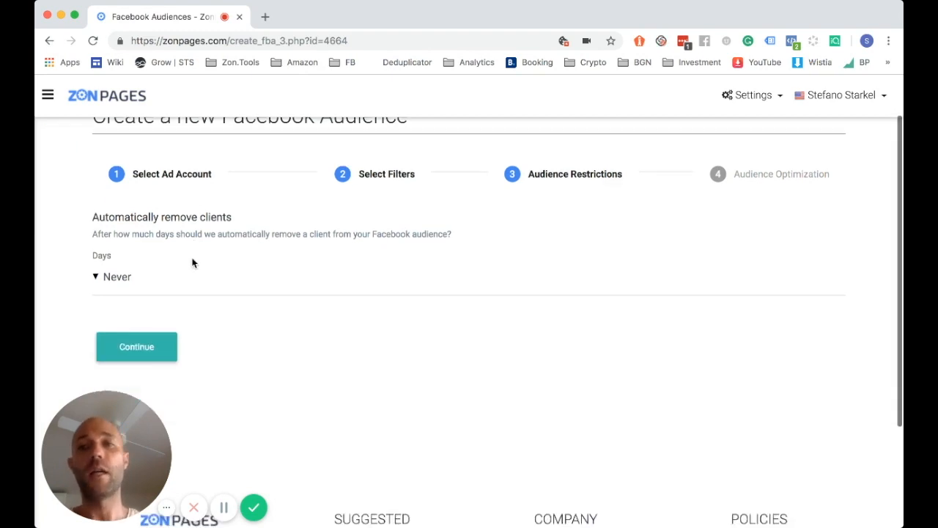
{"action": "left_click", "coordinate": [124, 277]}
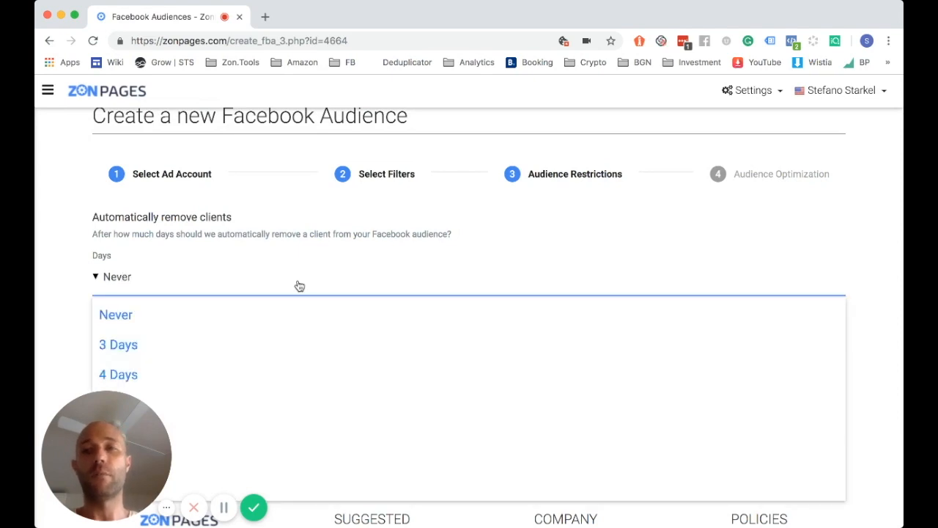
{"action": "scroll", "coordinate": [300, 287], "scroll_direction": "down", "scroll_amount": 3}
{"action": "scroll", "coordinate": [239, 274], "scroll_direction": "down", "scroll_amount": 5}
{"action": "scroll", "coordinate": [239, 274], "scroll_direction": "down", "scroll_amount": 2}
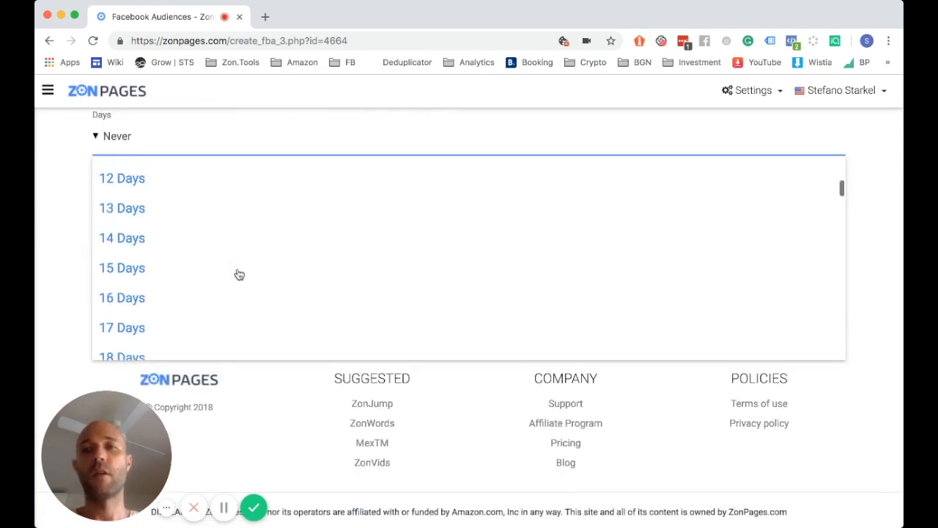
{"action": "left_click", "coordinate": [151, 239]}
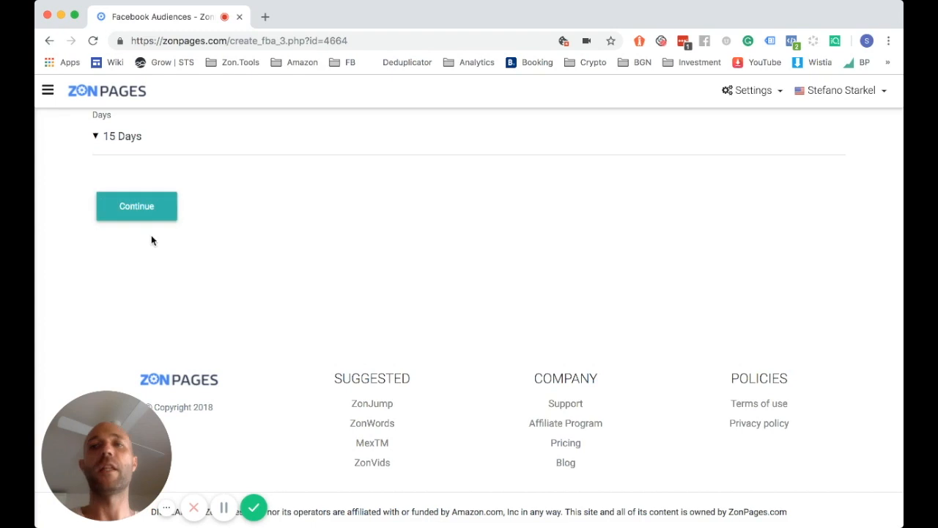
{"action": "left_click", "coordinate": [166, 211]}
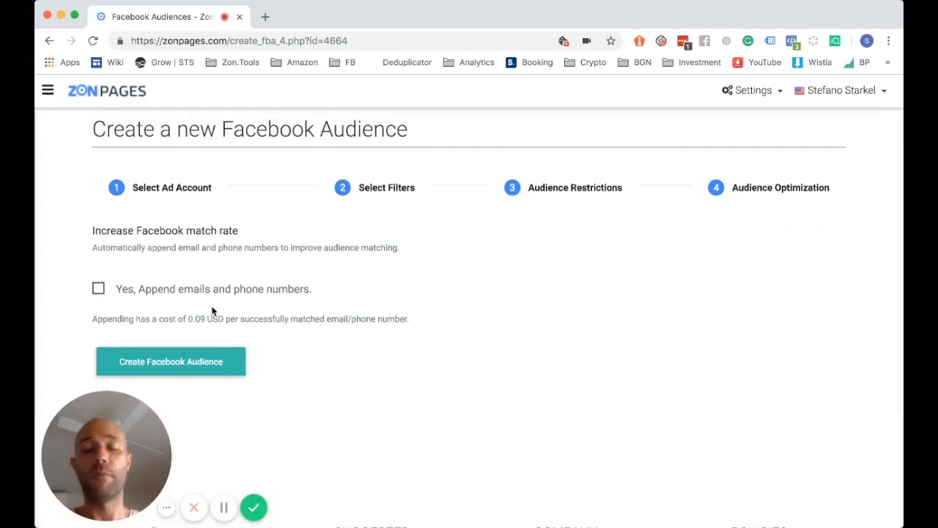
Create the PRODUCT - 15 Days audience without appending and scroll the audience list
{"action": "left_click", "coordinate": [192, 362]}
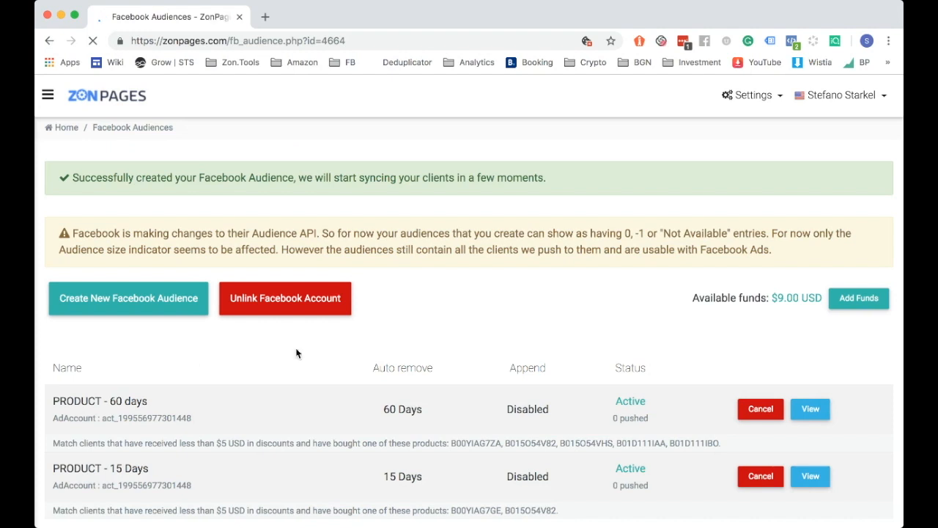
{"action": "scroll", "coordinate": [296, 353], "scroll_direction": "down", "scroll_amount": 2}
{"action": "scroll", "coordinate": [153, 230], "scroll_direction": "down", "scroll_amount": 2}
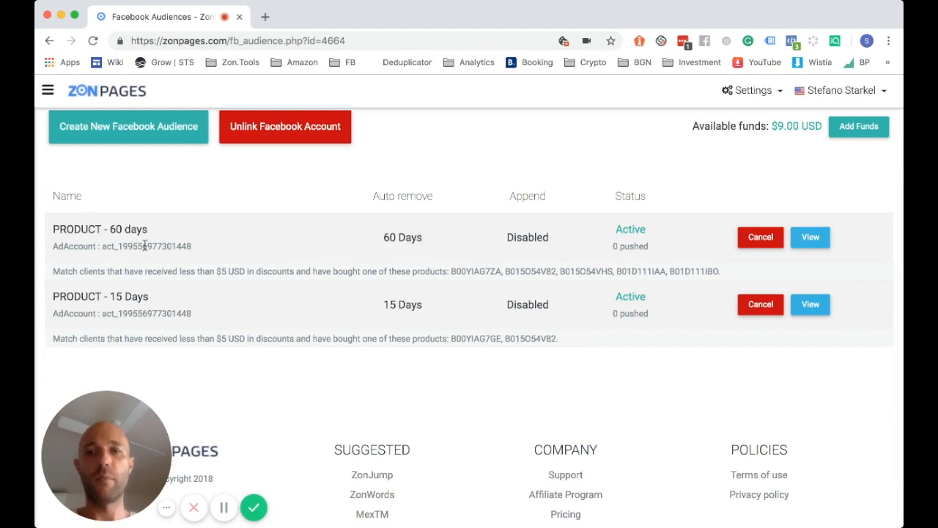
{"action": "left_click", "coordinate": [223, 506]}
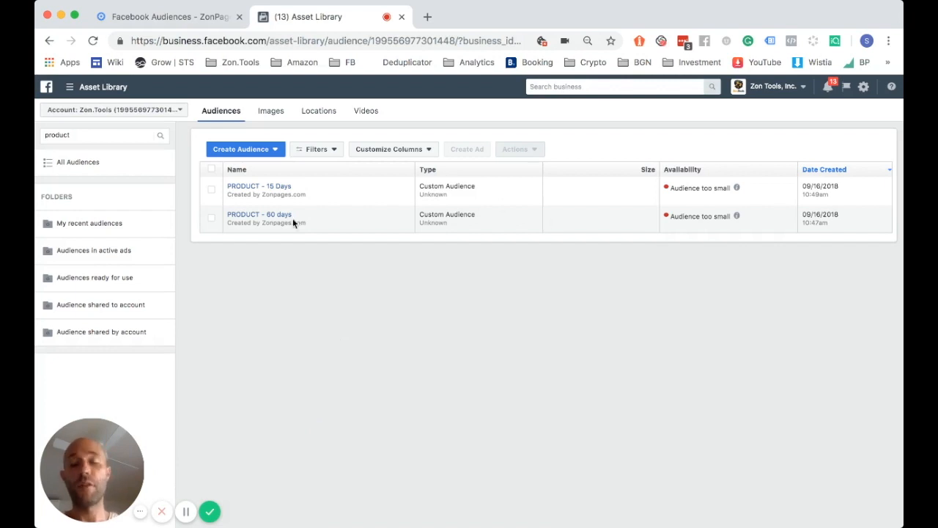
{"action": "mouse_move", "coordinate": [299, 214]}
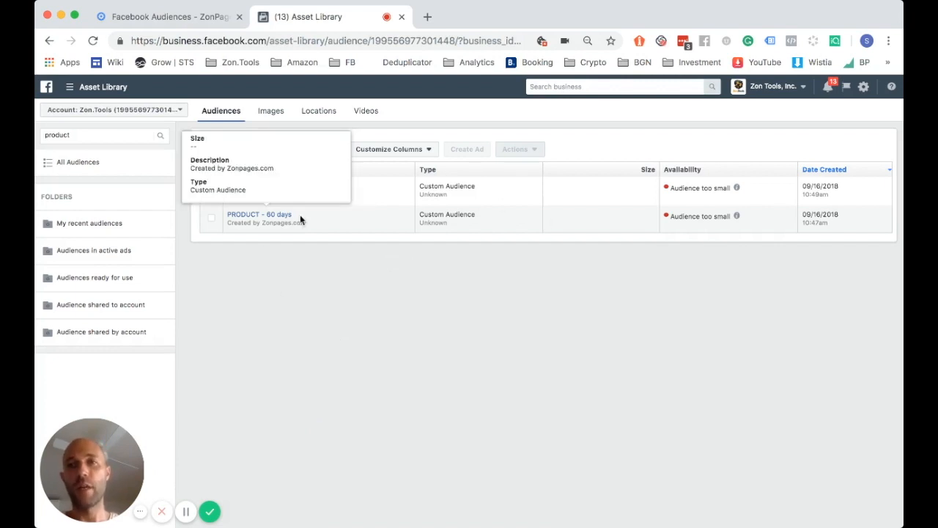
{"action": "left_click", "coordinate": [174, 15]}
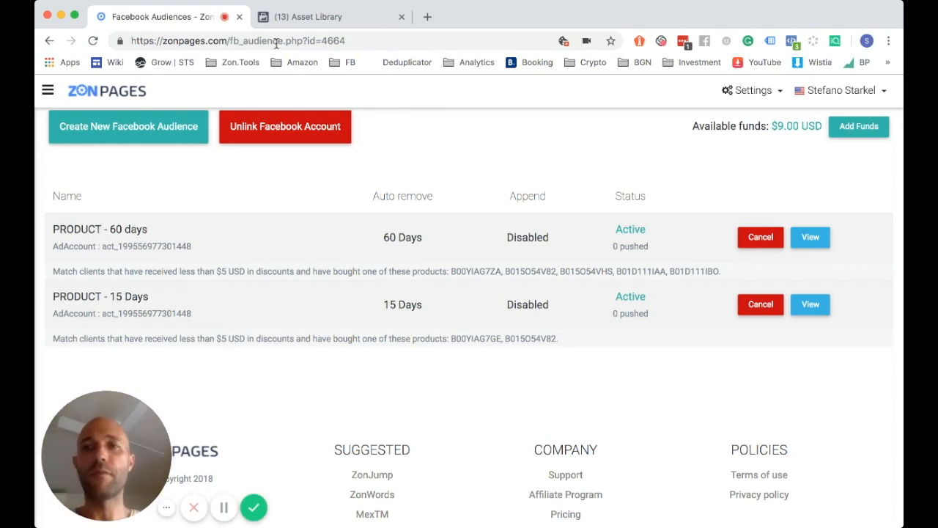
{"action": "left_click", "coordinate": [300, 17]}
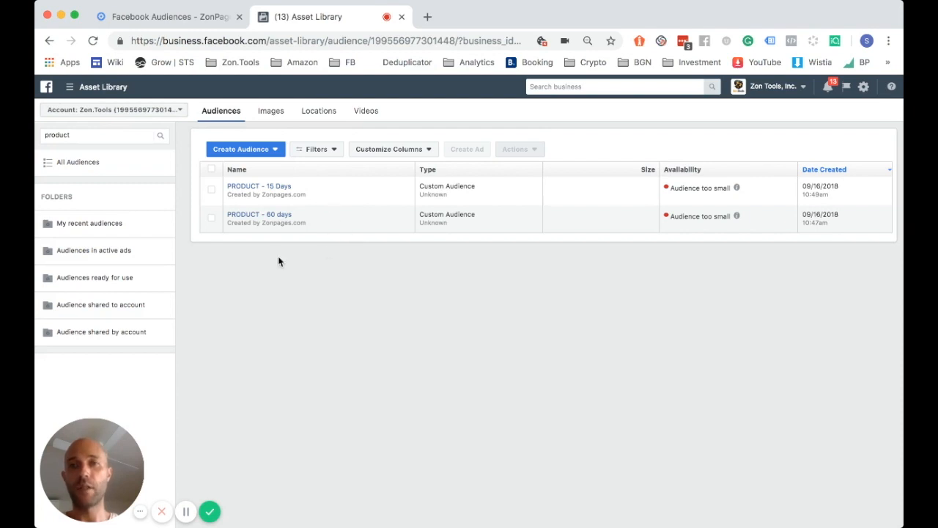
{"action": "double_click", "coordinate": [291, 194]}
{"action": "left_click_drag", "start_coordinate": [291, 194], "coordinate": [305, 194]}
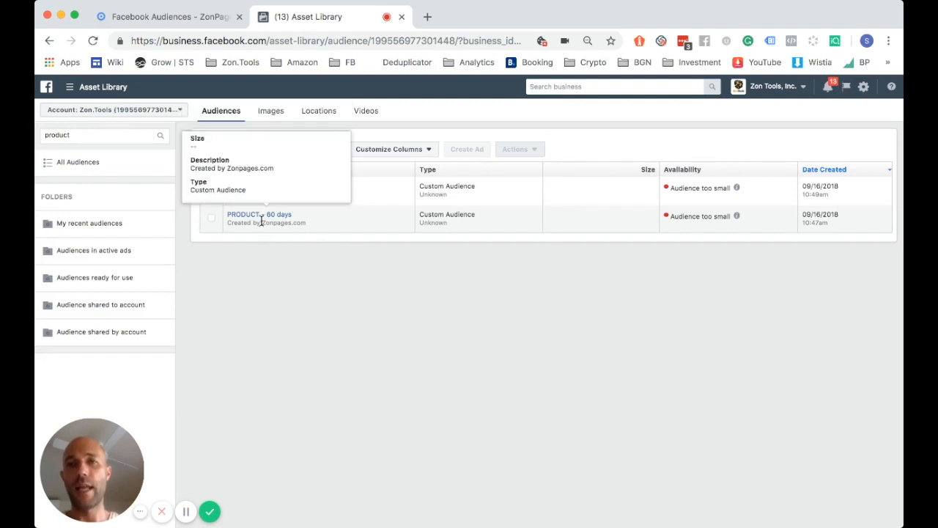
{"action": "left_click_drag", "start_coordinate": [261, 221], "coordinate": [305, 222]}
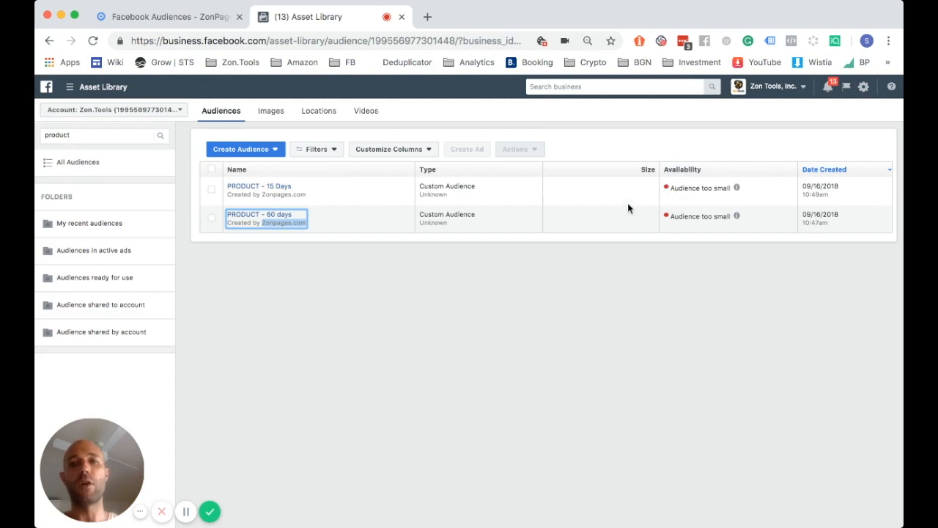
{"action": "left_click", "coordinate": [259, 353]}
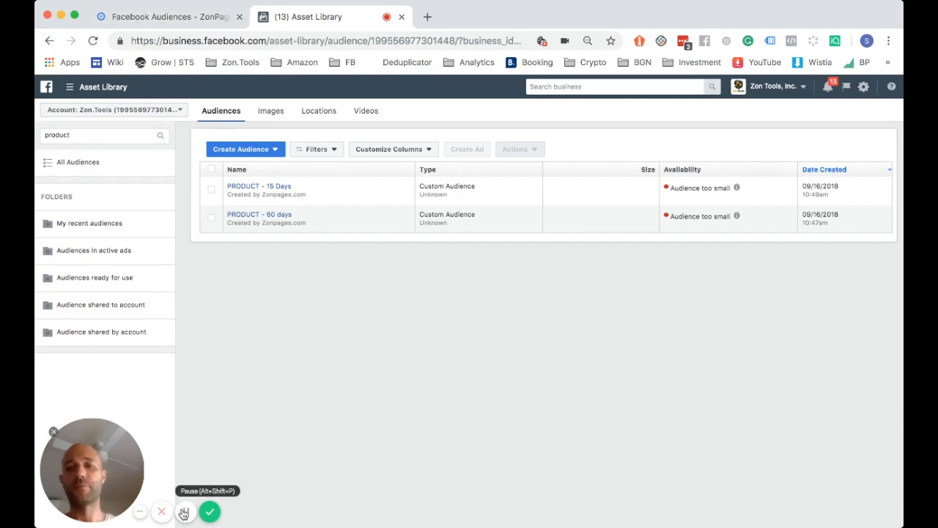
{"action": "left_click", "coordinate": [209, 510]}
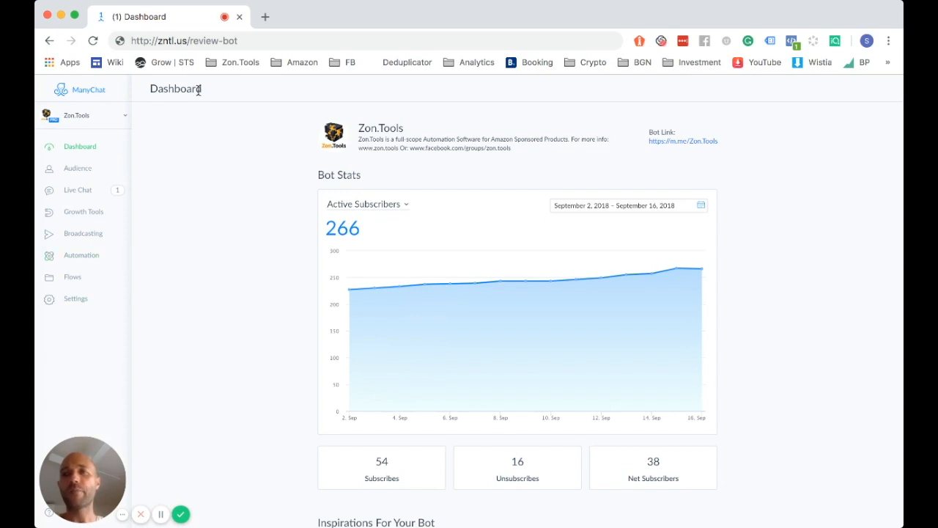
Highlight the zntl domain in the ManyChat page's address bar
{"action": "left_click", "coordinate": [204, 40]}
{"action": "left_click", "coordinate": [253, 42]}
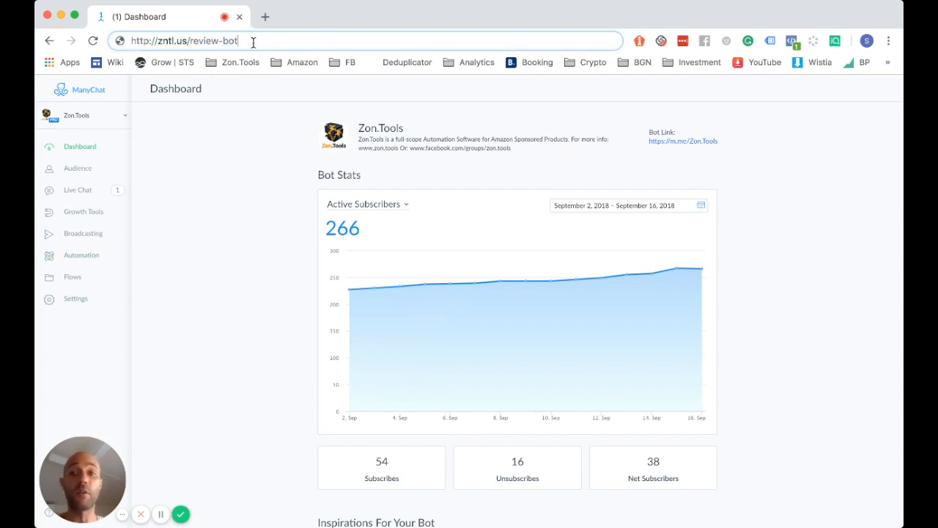
{"action": "left_click_drag", "start_coordinate": [158, 41], "coordinate": [239, 42]}
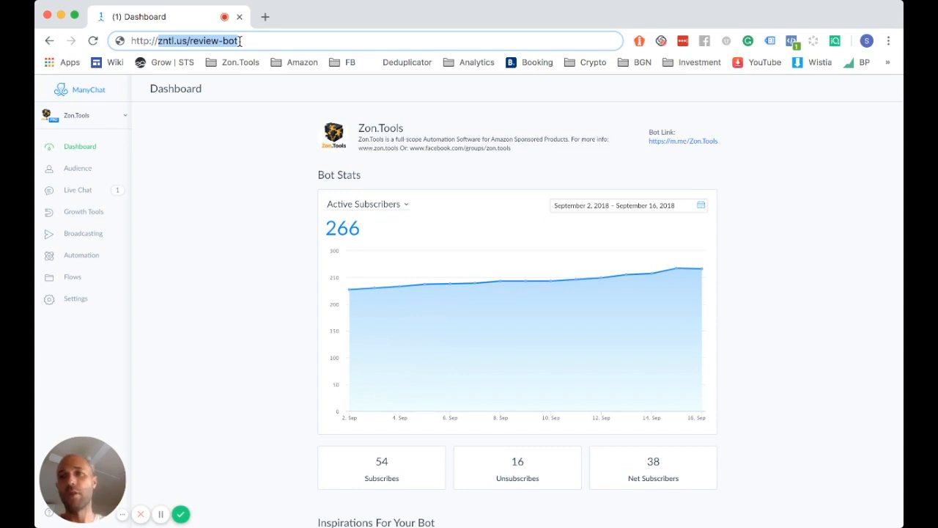
{"action": "left_click", "coordinate": [67, 283]}
Open the Amazon Review Bot flow from its folder in Flows and enter Edit Flow
{"action": "left_click", "coordinate": [70, 279]}
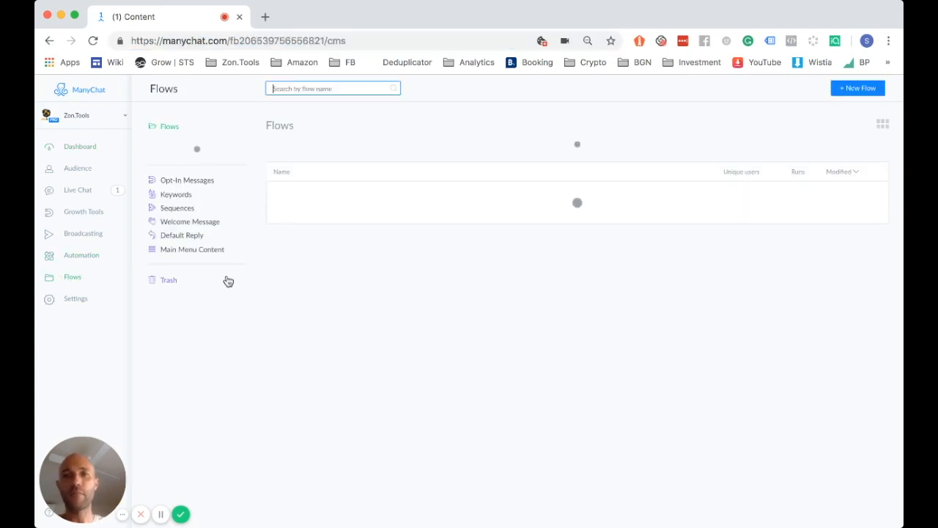
{"action": "left_click", "coordinate": [316, 150]}
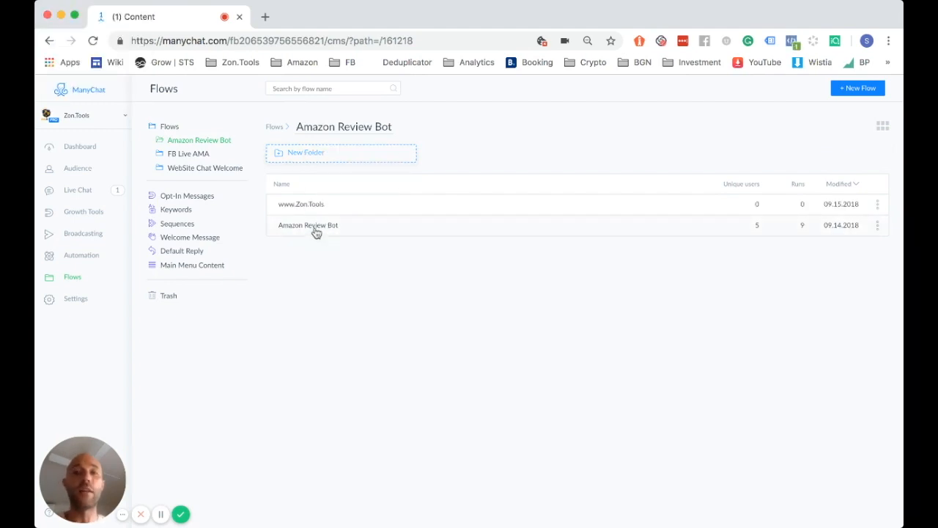
{"action": "left_click", "coordinate": [316, 229]}
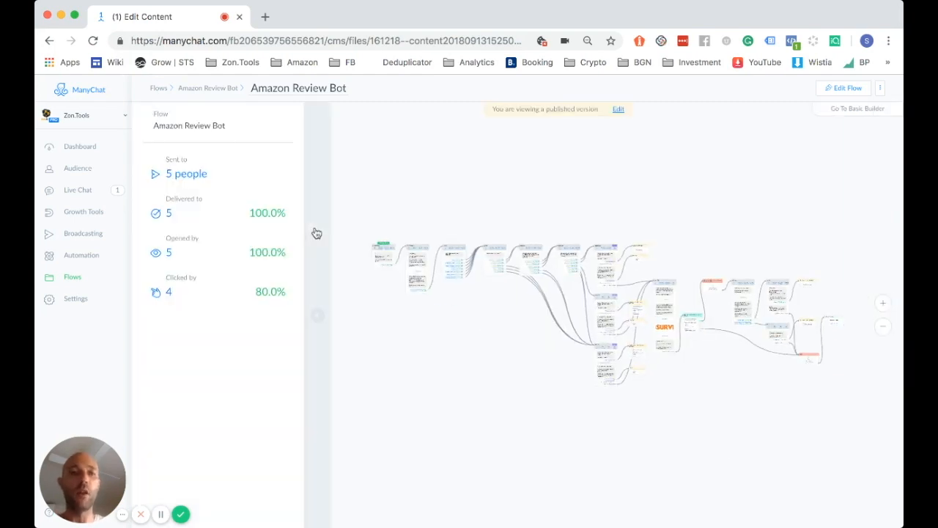
{"action": "scroll", "coordinate": [383, 320], "scroll_direction": "up", "scroll_amount": 5}
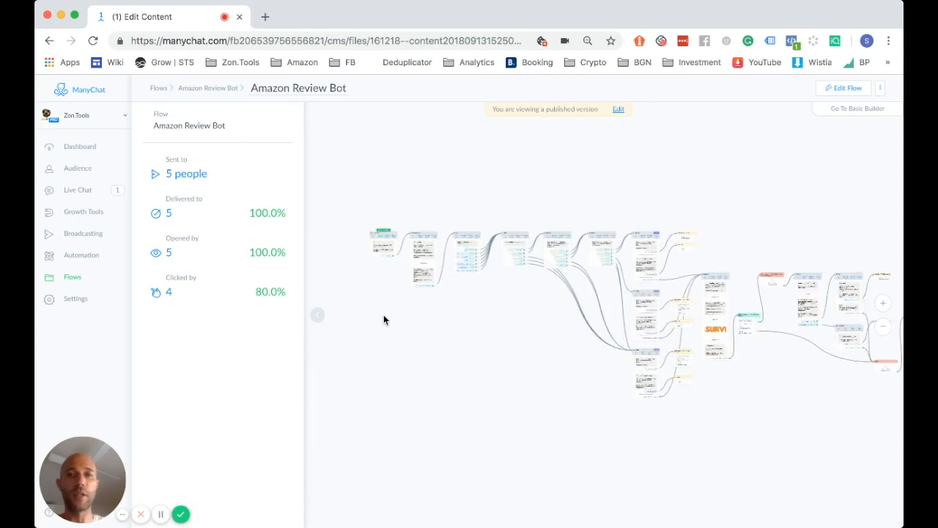
{"action": "scroll", "coordinate": [383, 318], "scroll_direction": "up", "scroll_amount": 4}
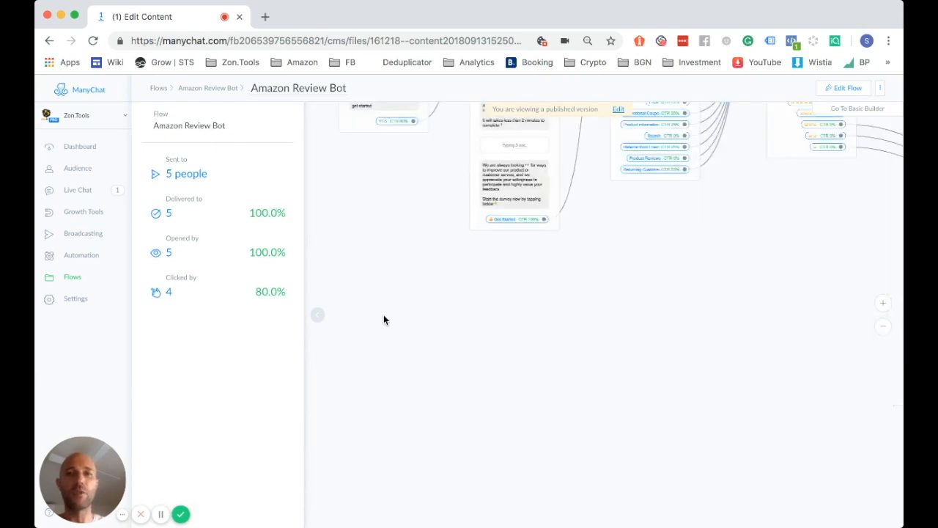
{"action": "scroll", "coordinate": [429, 259], "scroll_direction": "up", "scroll_amount": 3}
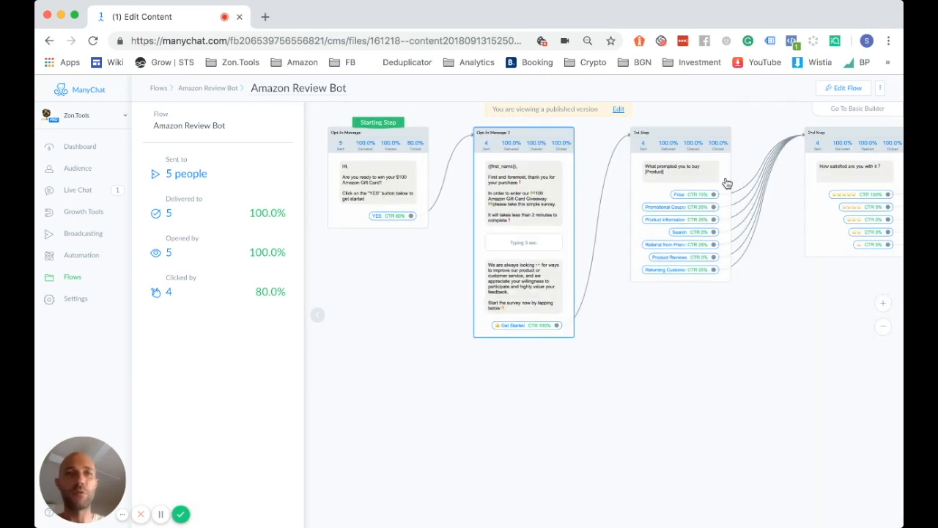
{"action": "left_click", "coordinate": [846, 88]}
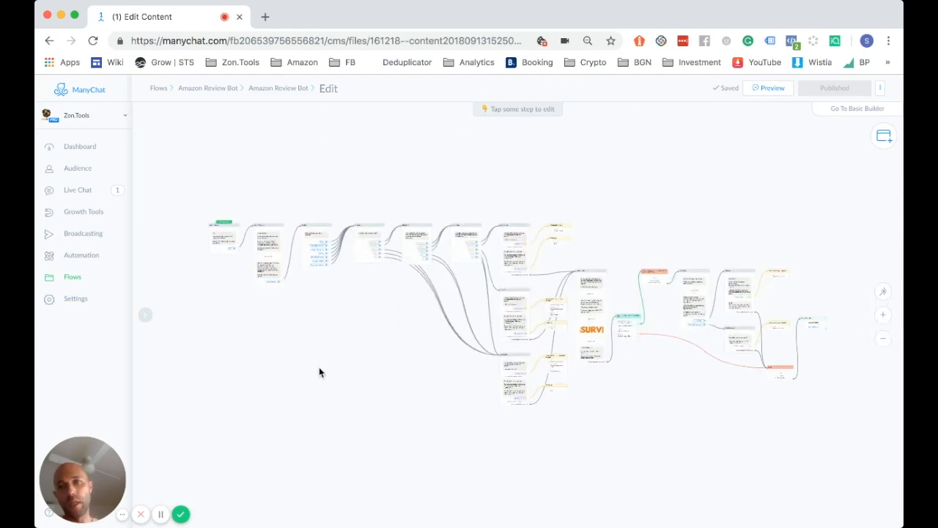
{"action": "scroll", "coordinate": [319, 366], "scroll_direction": "up", "scroll_amount": 5}
{"action": "scroll", "coordinate": [319, 371], "scroll_direction": "up", "scroll_amount": 3}
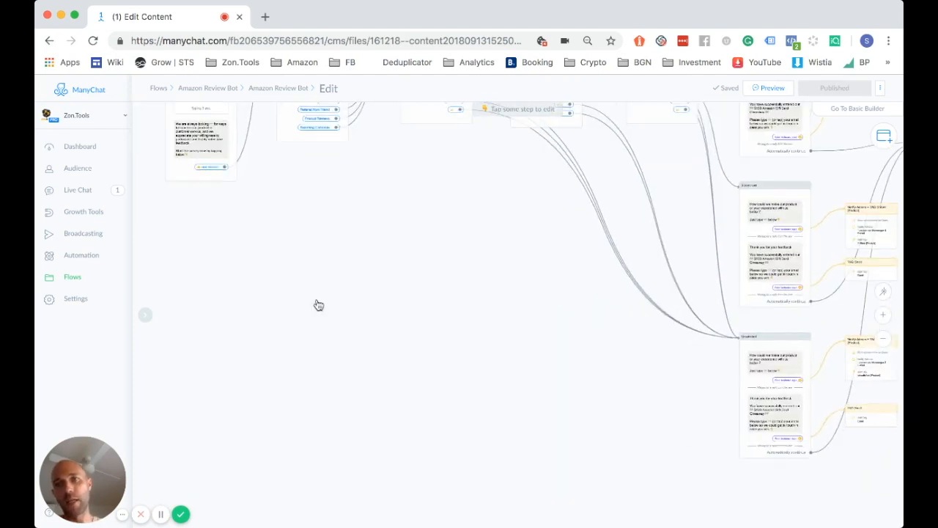
{"action": "left_click_drag", "start_coordinate": [317, 299], "coordinate": [416, 377]}
{"action": "left_click_drag", "start_coordinate": [392, 310], "coordinate": [482, 397]}
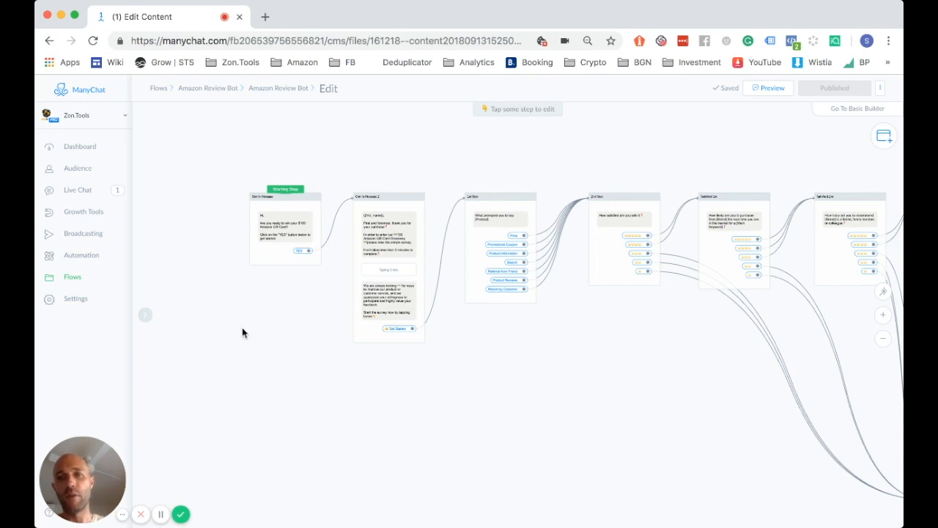
{"action": "scroll", "coordinate": [242, 328], "scroll_direction": "up", "scroll_amount": 3}
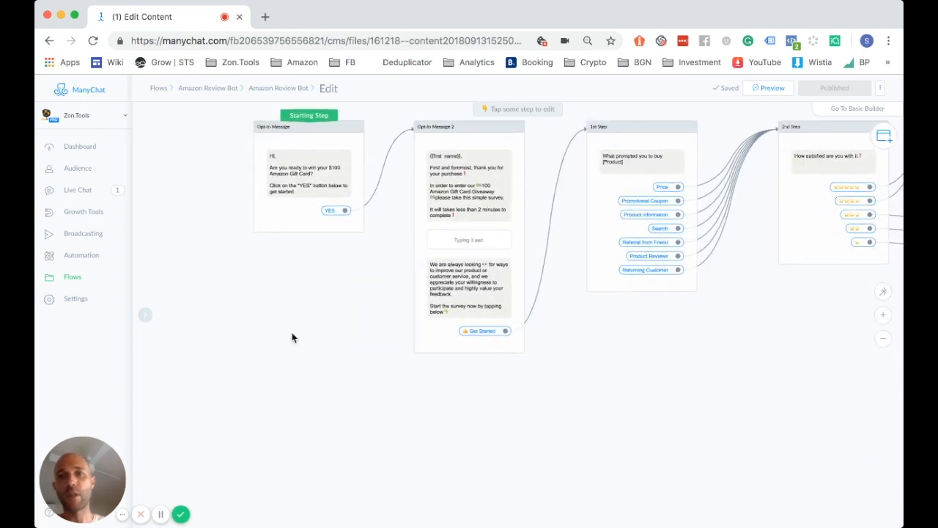
{"action": "left_click_drag", "start_coordinate": [294, 317], "coordinate": [288, 375]}
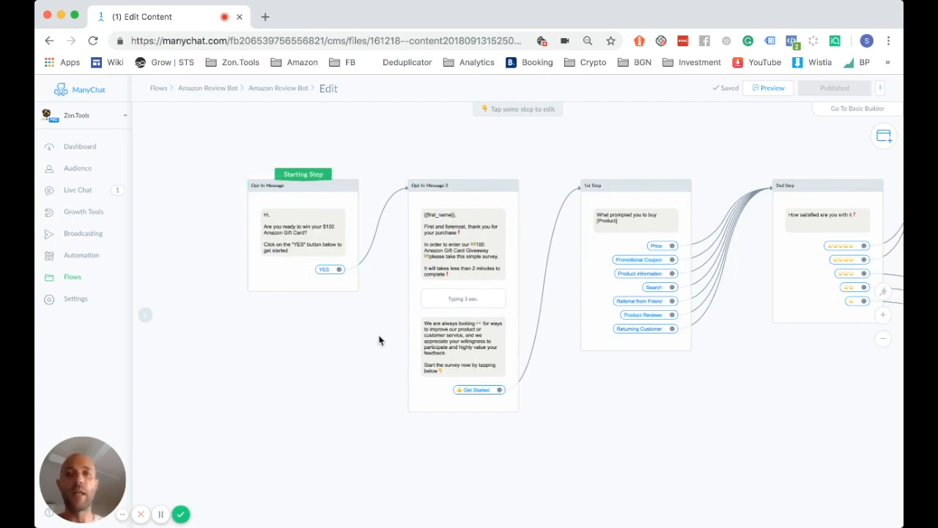
{"action": "scroll", "coordinate": [343, 347], "scroll_direction": "up", "scroll_amount": 3}
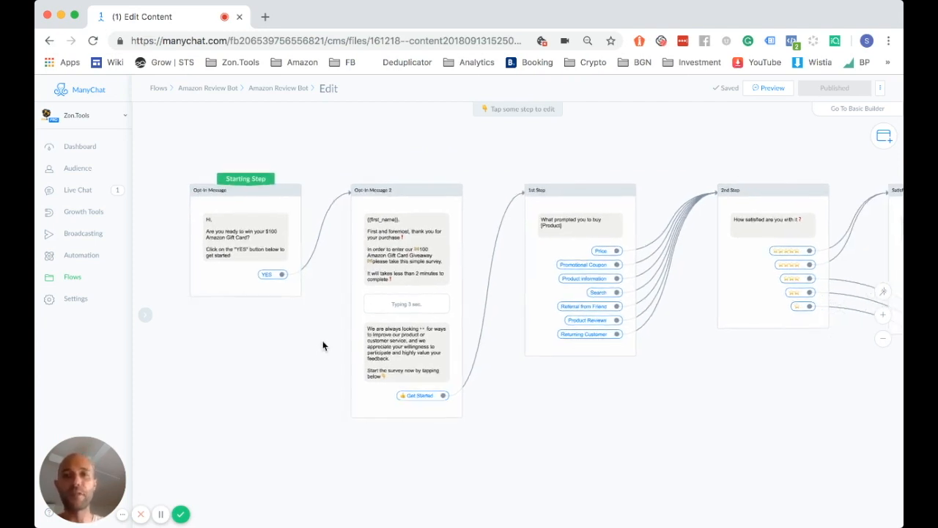
{"action": "scroll", "coordinate": [323, 346], "scroll_direction": "up", "scroll_amount": 2}
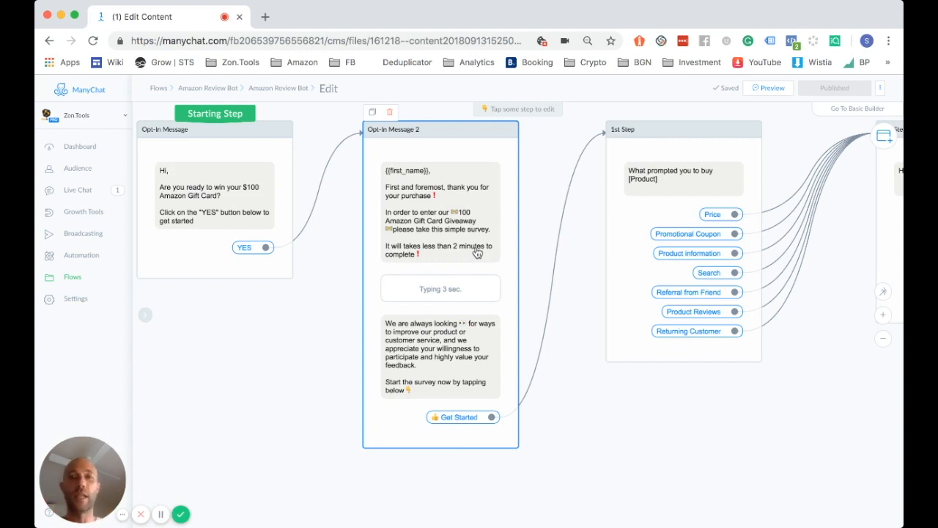
{"action": "left_click_drag", "start_coordinate": [738, 427], "coordinate": [656, 415]}
{"action": "left_click_drag", "start_coordinate": [738, 363], "coordinate": [693, 366]}
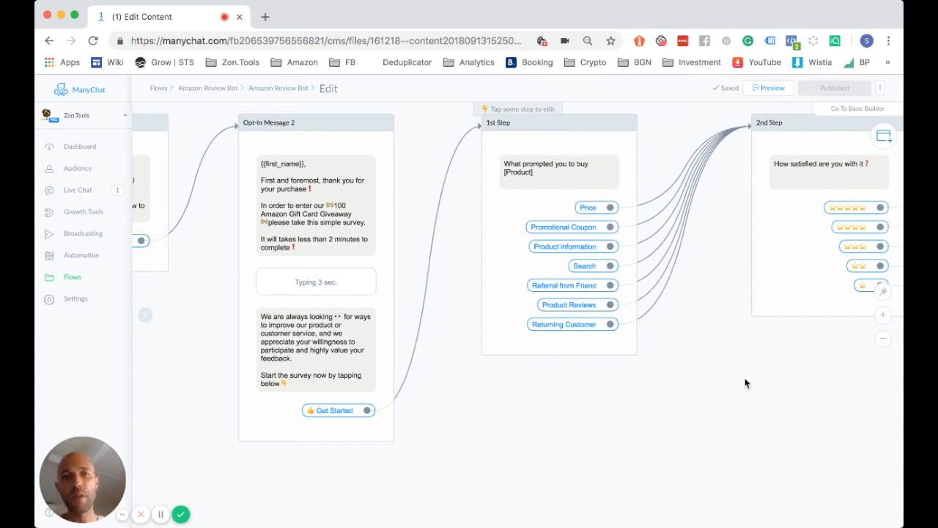
{"action": "left_click_drag", "start_coordinate": [744, 383], "coordinate": [661, 389]}
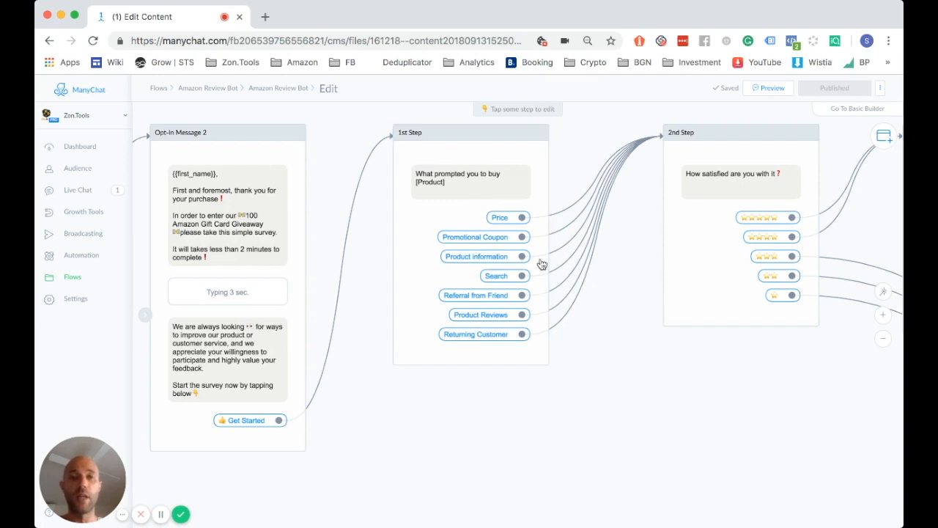
{"action": "left_click_drag", "start_coordinate": [686, 400], "coordinate": [654, 396]}
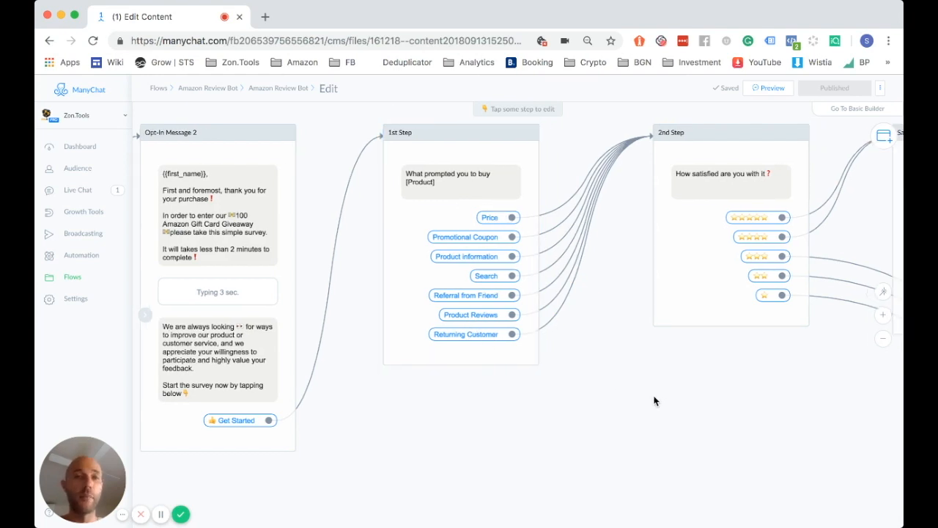
{"action": "scroll", "coordinate": [654, 400], "scroll_direction": "right", "scroll_amount": 5}
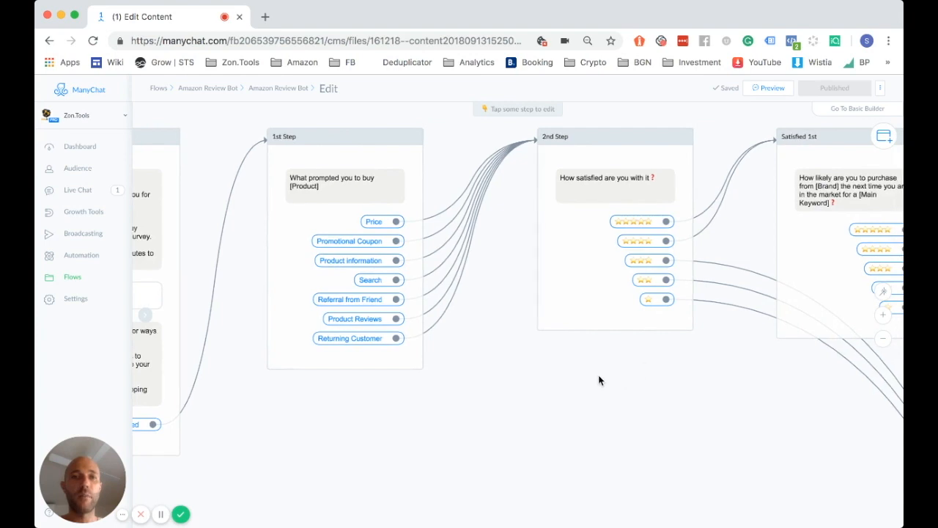
{"action": "scroll", "coordinate": [598, 379], "scroll_direction": "right", "scroll_amount": 3}
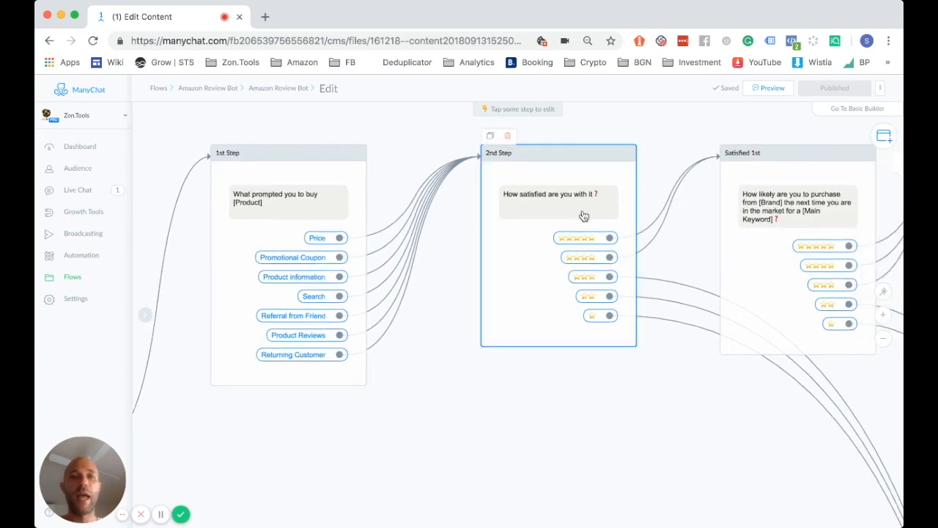
{"action": "scroll", "coordinate": [645, 417], "scroll_direction": "right", "scroll_amount": 2}
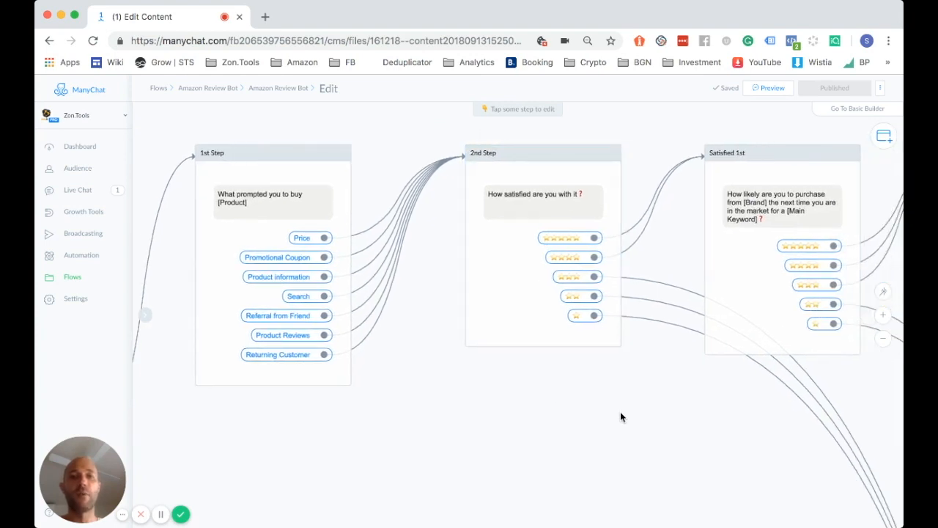
{"action": "scroll", "coordinate": [478, 417], "scroll_direction": "right", "scroll_amount": 8}
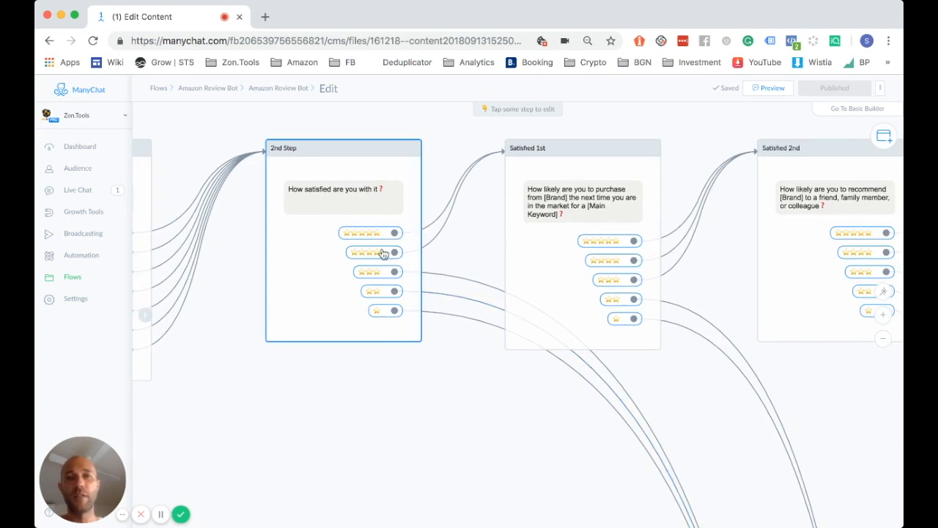
{"action": "mouse_move", "coordinate": [379, 255]}
{"action": "scroll", "coordinate": [415, 257], "scroll_direction": "right", "scroll_amount": 3}
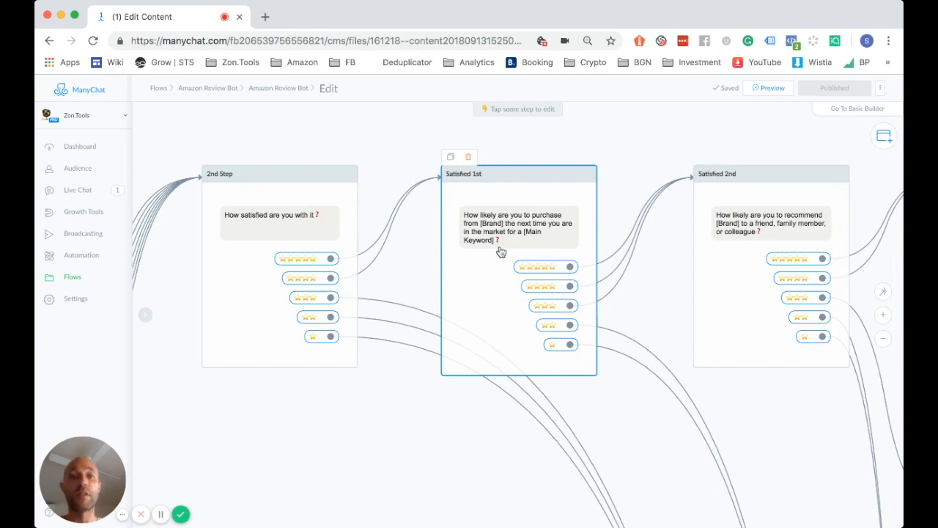
{"action": "scroll", "coordinate": [500, 252], "scroll_direction": "down", "scroll_amount": 5}
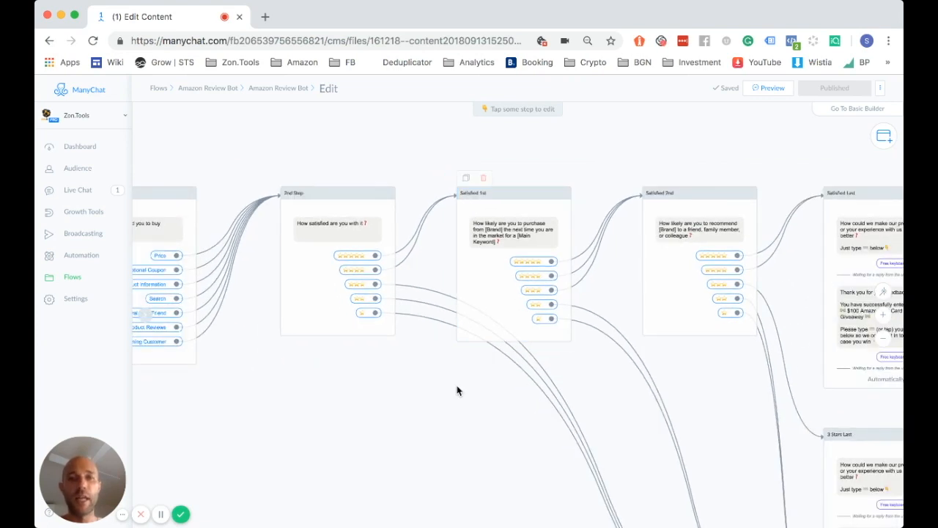
{"action": "left_click_drag", "start_coordinate": [456, 390], "coordinate": [444, 330]}
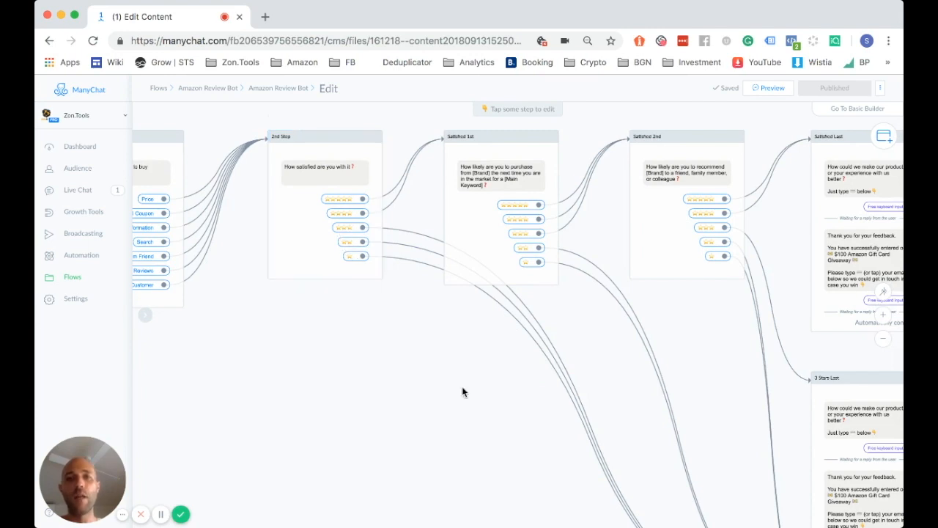
{"action": "left_click_drag", "start_coordinate": [392, 333], "coordinate": [253, 216]}
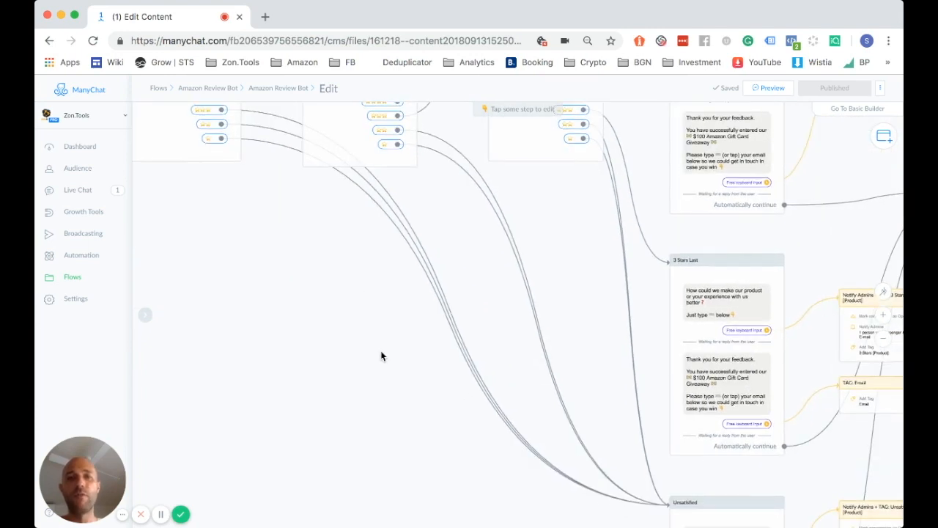
{"action": "left_click_drag", "start_coordinate": [364, 293], "coordinate": [259, 234]}
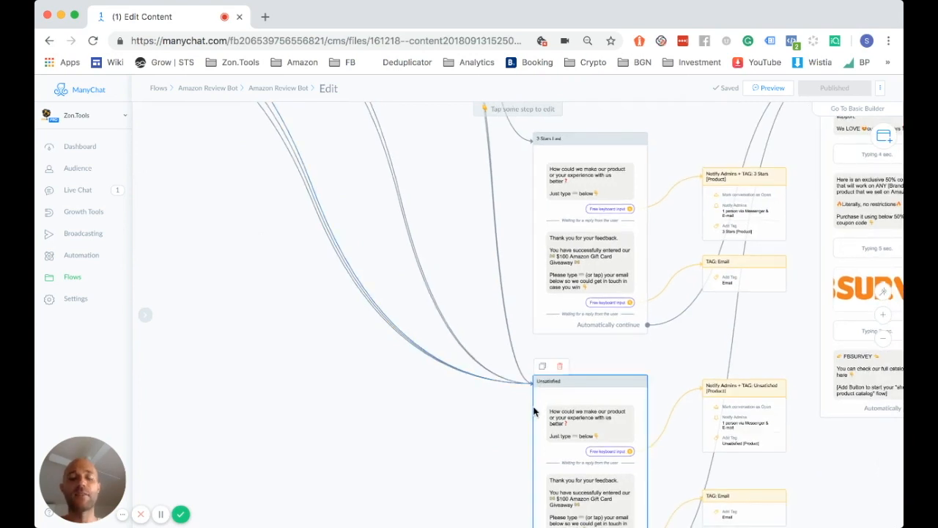
{"action": "left_click_drag", "start_coordinate": [492, 421], "coordinate": [485, 392]}
{"action": "scroll", "coordinate": [486, 397], "scroll_direction": "down", "scroll_amount": 2}
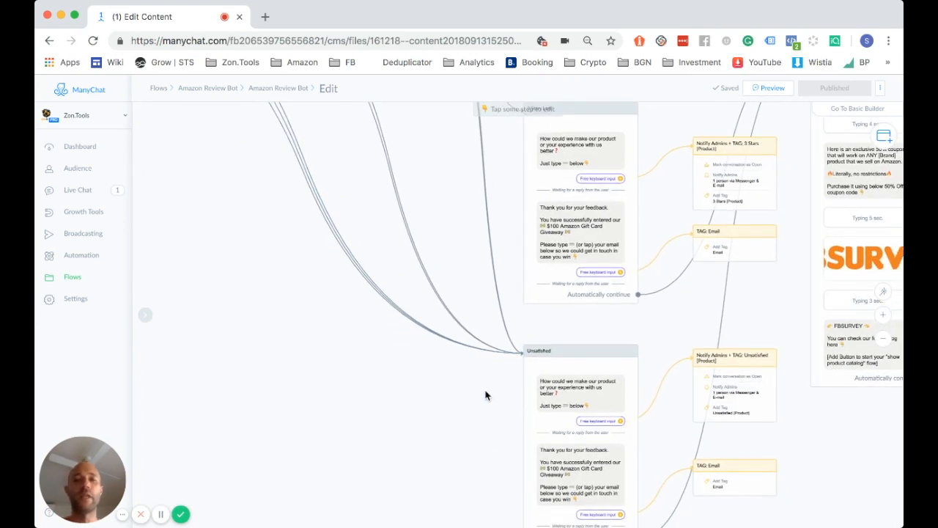
{"action": "scroll", "coordinate": [409, 377], "scroll_direction": "down", "scroll_amount": 2}
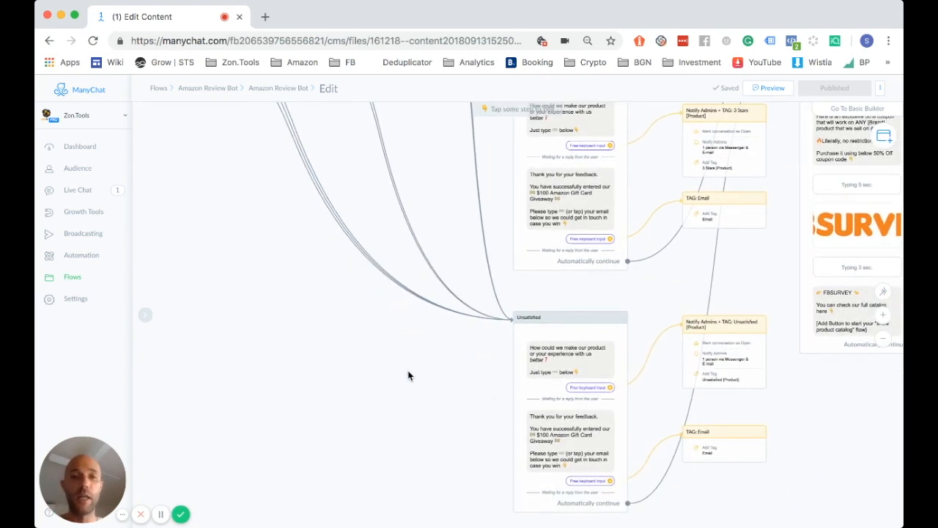
{"action": "scroll", "coordinate": [326, 346], "scroll_direction": "left", "scroll_amount": 5}
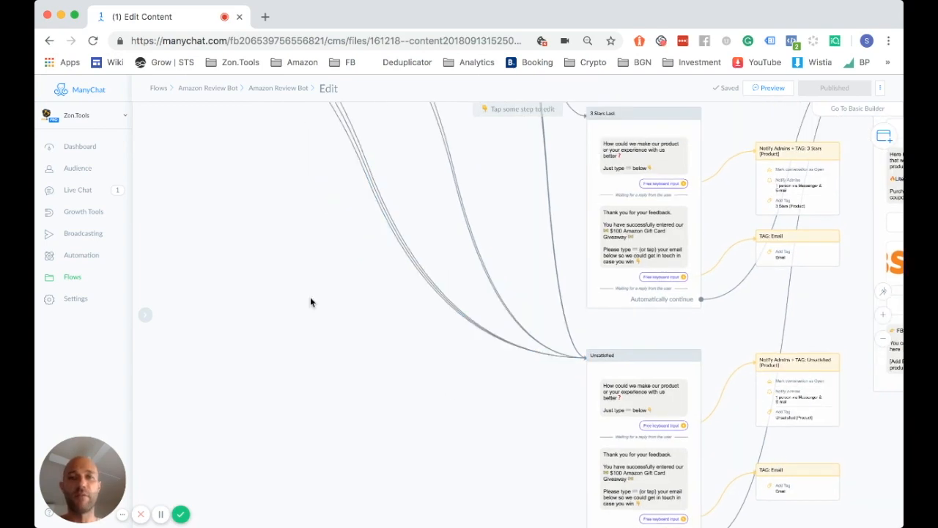
{"action": "scroll", "coordinate": [293, 230], "scroll_direction": "up", "scroll_amount": 5}
{"action": "scroll", "coordinate": [293, 230], "scroll_direction": "up", "scroll_amount": 4}
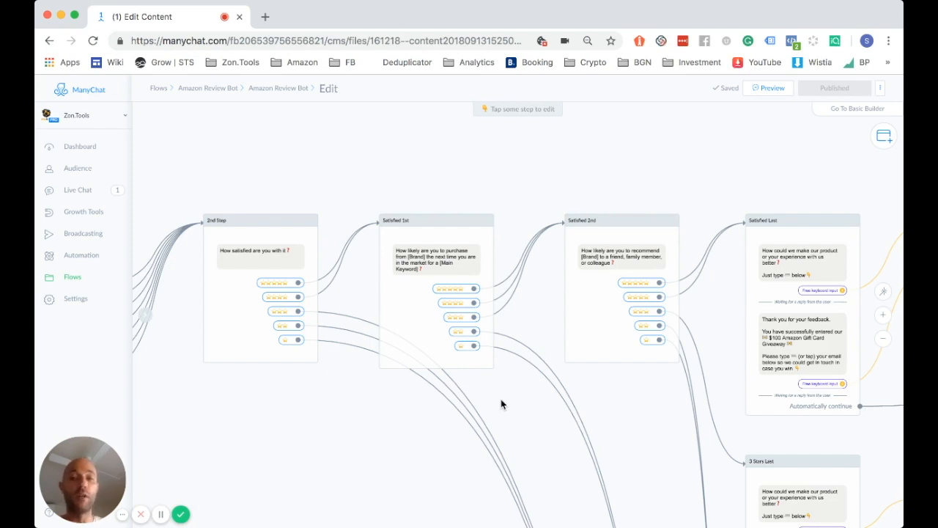
{"action": "scroll", "coordinate": [501, 404], "scroll_direction": "down", "scroll_amount": 5}
{"action": "scroll", "coordinate": [502, 404], "scroll_direction": "right", "scroll_amount": 5}
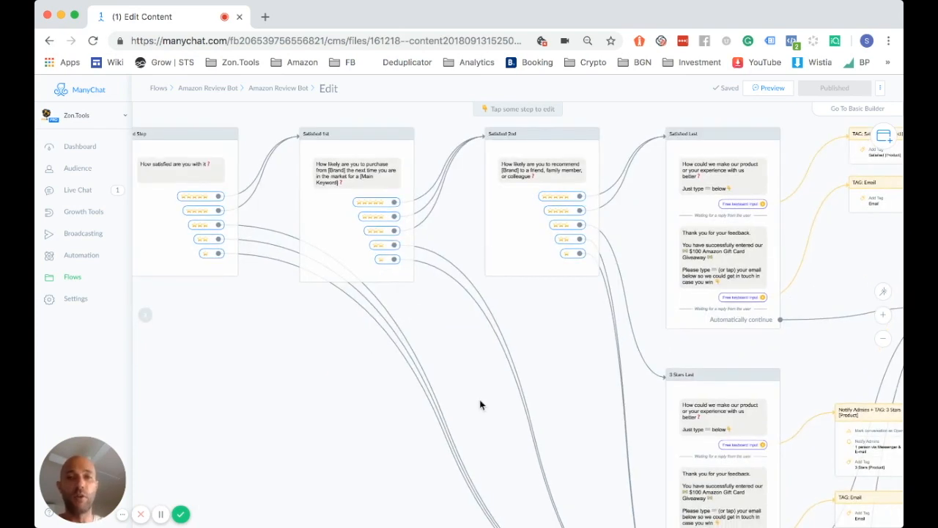
{"action": "scroll", "coordinate": [321, 218], "scroll_direction": "down", "scroll_amount": 5}
{"action": "scroll", "coordinate": [321, 219], "scroll_direction": "right", "scroll_amount": 5}
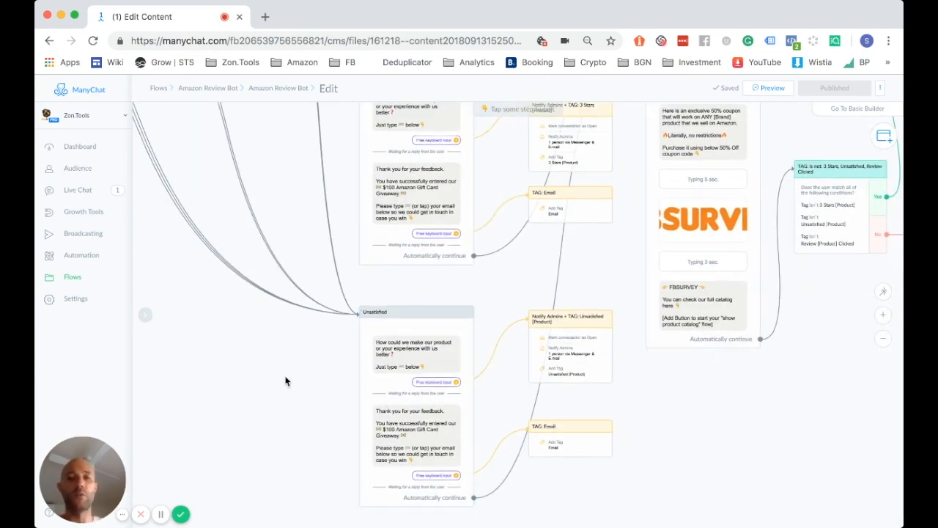
{"action": "scroll", "coordinate": [286, 381], "scroll_direction": "up", "scroll_amount": 8}
{"action": "scroll", "coordinate": [286, 381], "scroll_direction": "left", "scroll_amount": 2}
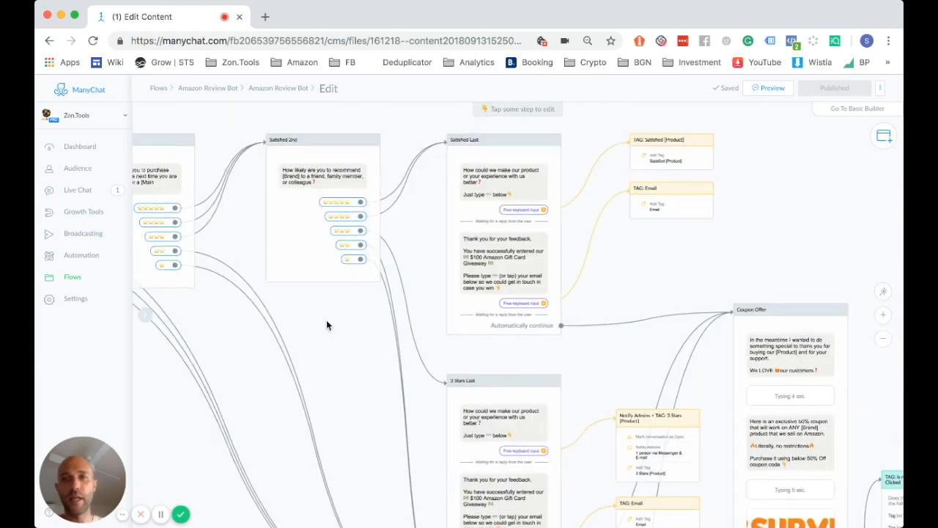
{"action": "scroll", "coordinate": [373, 410], "scroll_direction": "up", "scroll_amount": 3}
{"action": "scroll", "coordinate": [374, 411], "scroll_direction": "left", "scroll_amount": 2}
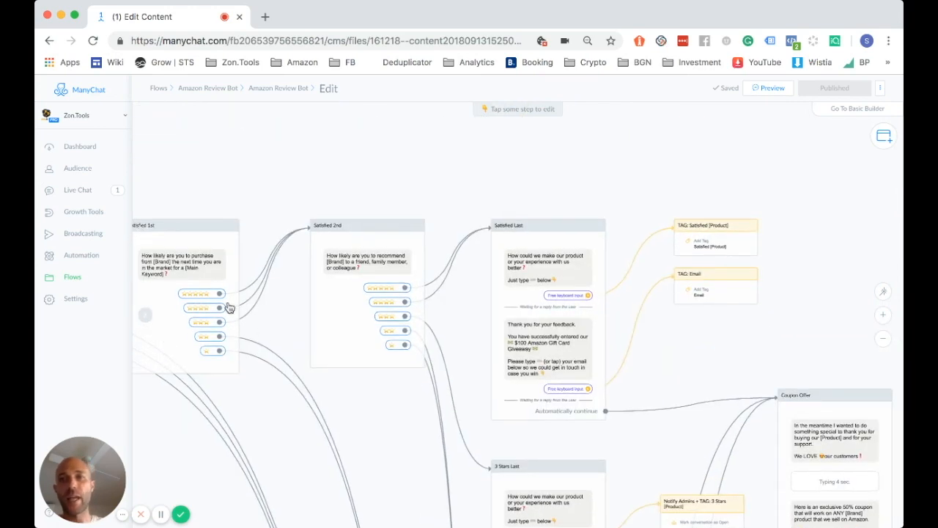
{"action": "scroll", "coordinate": [358, 411], "scroll_direction": "down", "scroll_amount": 1}
{"action": "scroll", "coordinate": [358, 411], "scroll_direction": "right", "scroll_amount": 1}
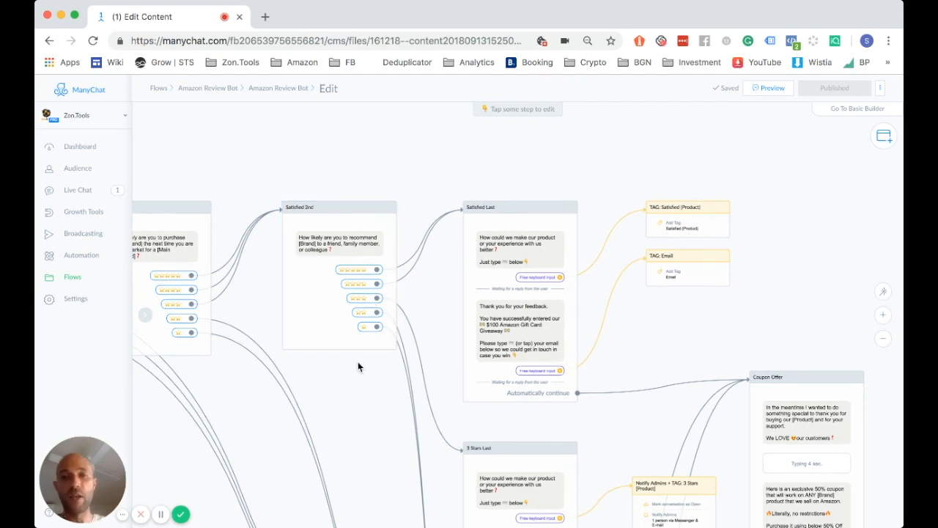
{"action": "scroll", "coordinate": [350, 355], "scroll_direction": "down", "scroll_amount": 5}
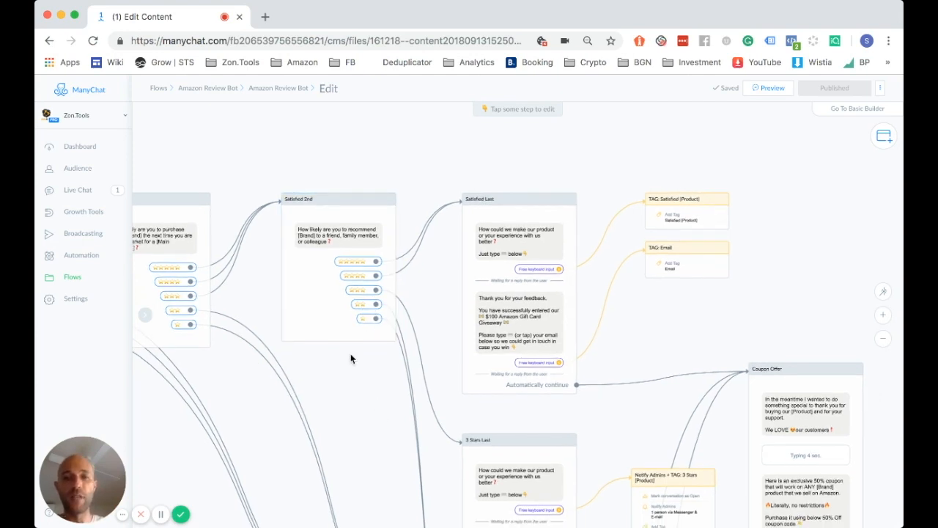
{"action": "left_click_drag", "start_coordinate": [319, 385], "coordinate": [244, 238]}
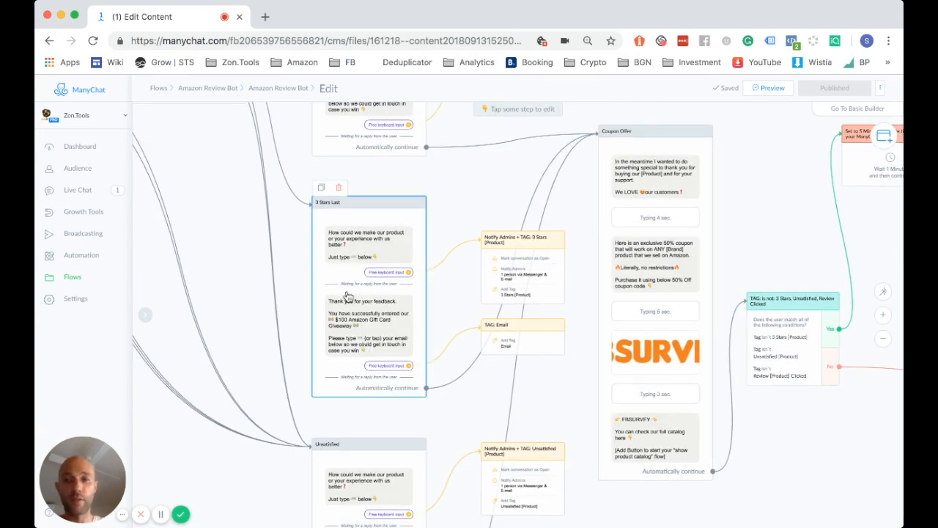
{"action": "scroll", "coordinate": [236, 271], "scroll_direction": "up", "scroll_amount": 6}
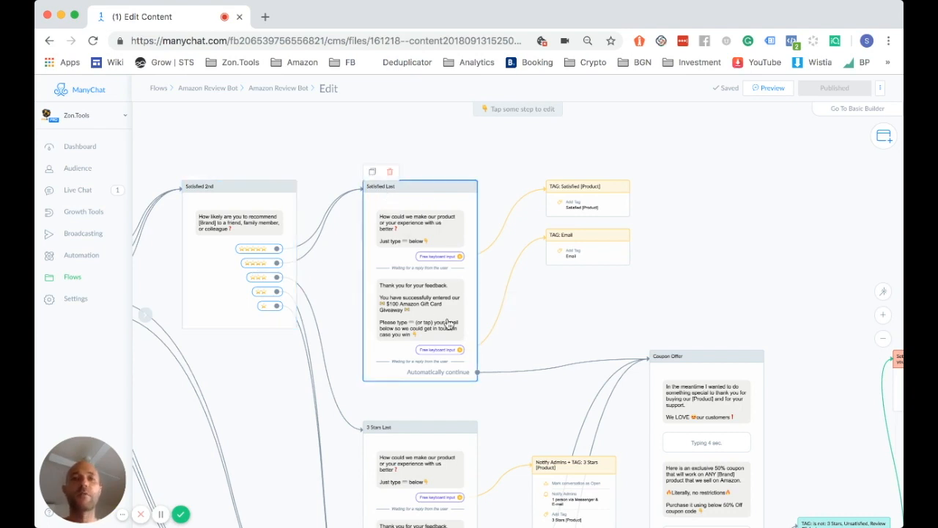
{"action": "left_click_drag", "start_coordinate": [533, 351], "coordinate": [474, 256]}
{"action": "scroll", "coordinate": [461, 262], "scroll_direction": "down", "scroll_amount": 3}
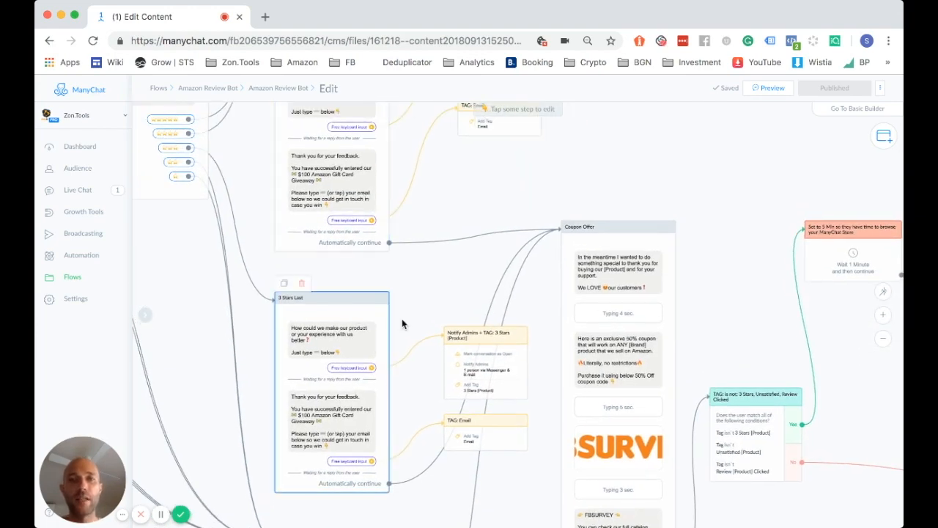
{"action": "left_click_drag", "start_coordinate": [410, 248], "coordinate": [400, 129]}
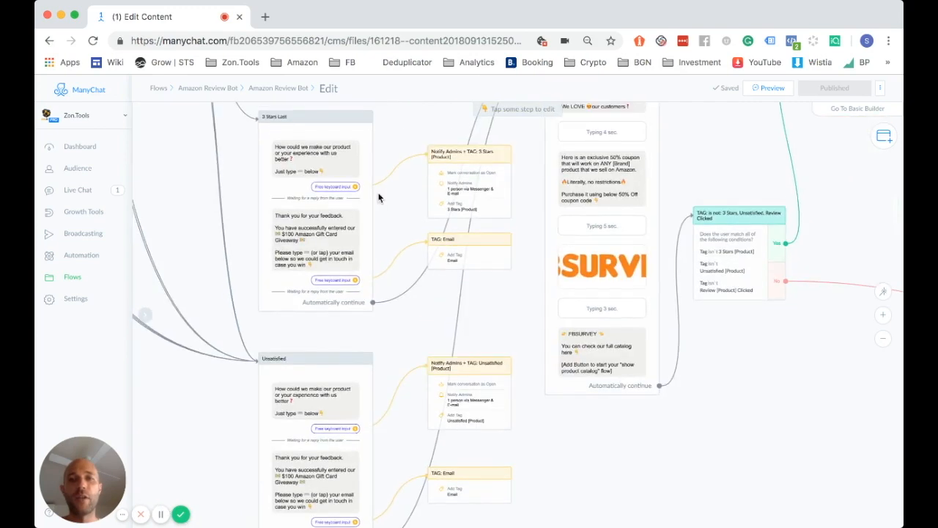
{"action": "left_click_drag", "start_coordinate": [379, 197], "coordinate": [335, 298]}
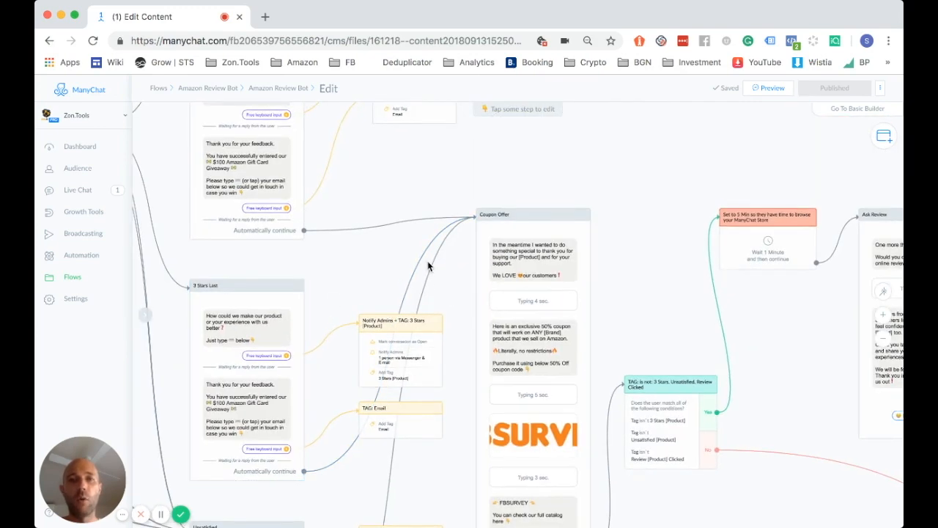
{"action": "left_click_drag", "start_coordinate": [450, 293], "coordinate": [414, 258]}
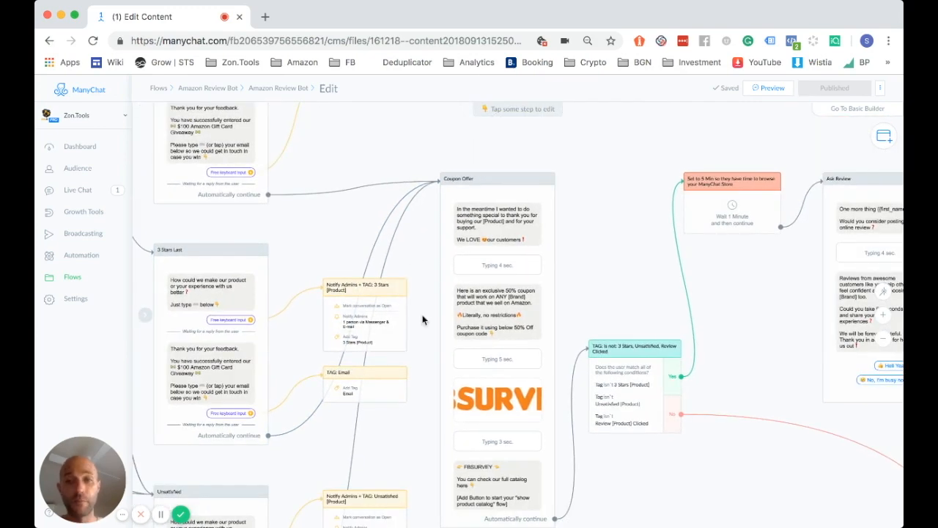
{"action": "left_click_drag", "start_coordinate": [423, 318], "coordinate": [417, 294]}
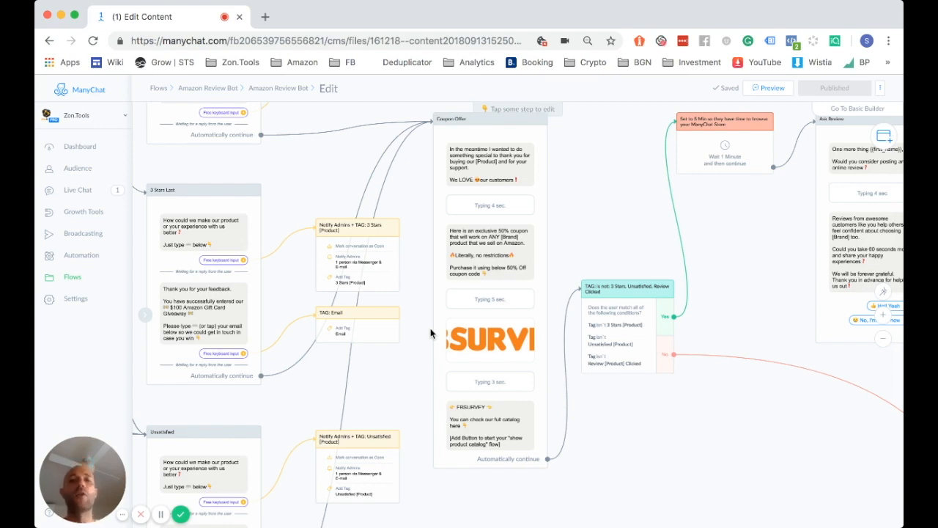
{"action": "scroll", "coordinate": [431, 334], "scroll_direction": "down", "scroll_amount": 2}
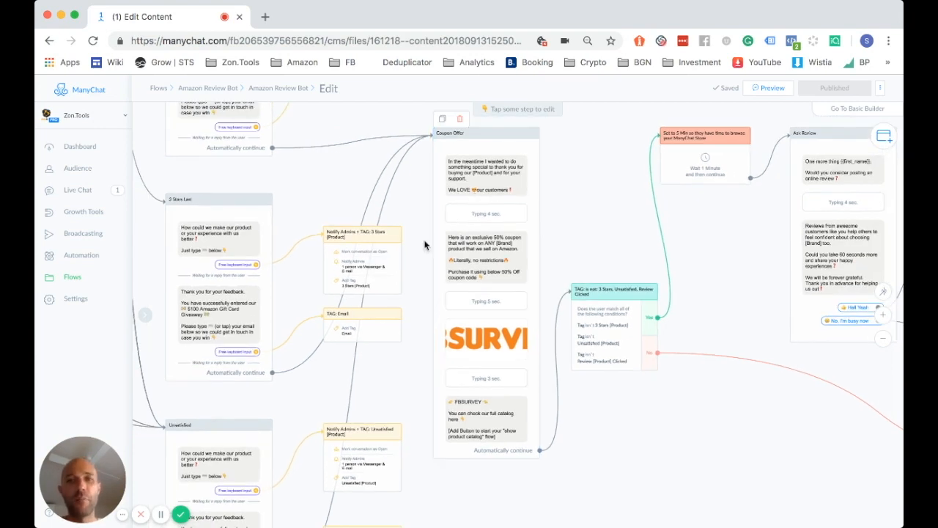
{"action": "scroll", "coordinate": [425, 244], "scroll_direction": "up", "scroll_amount": 2}
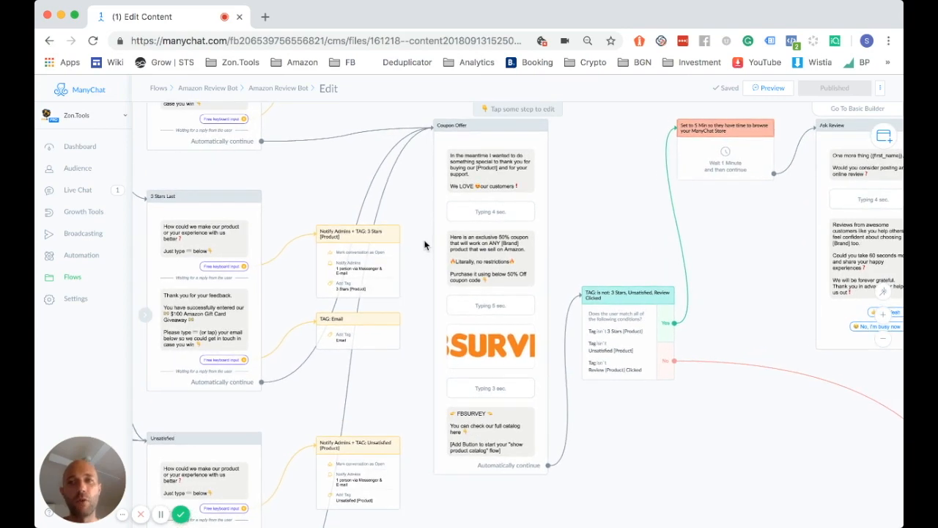
{"action": "scroll", "coordinate": [289, 338], "scroll_direction": "down", "scroll_amount": 3}
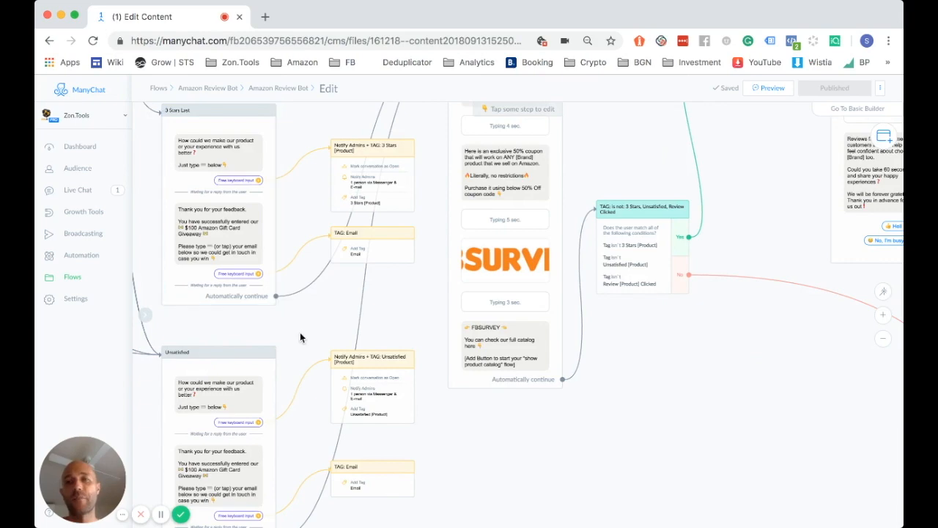
{"action": "left_click_drag", "start_coordinate": [299, 335], "coordinate": [304, 305]}
{"action": "scroll", "coordinate": [344, 371], "scroll_direction": "up", "scroll_amount": 3}
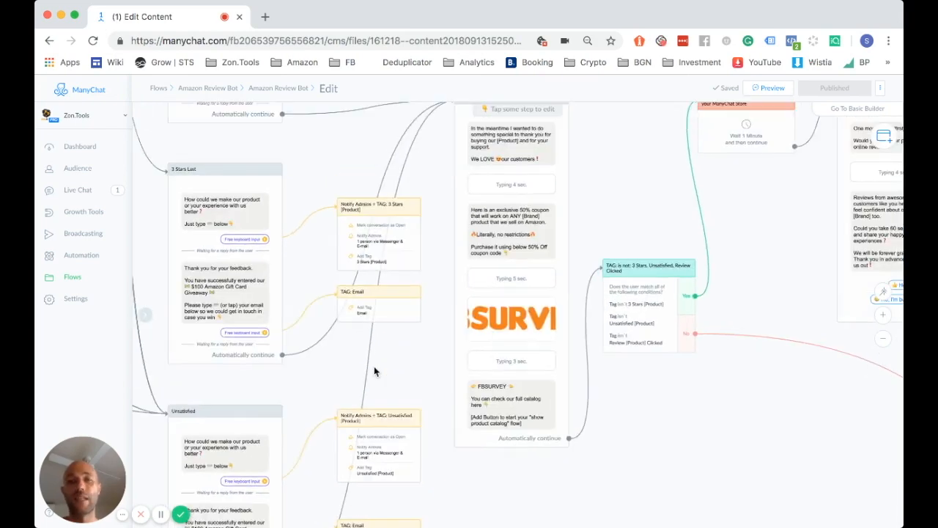
{"action": "scroll", "coordinate": [382, 374], "scroll_direction": "right", "scroll_amount": 3}
{"action": "scroll", "coordinate": [381, 374], "scroll_direction": "up", "scroll_amount": 2}
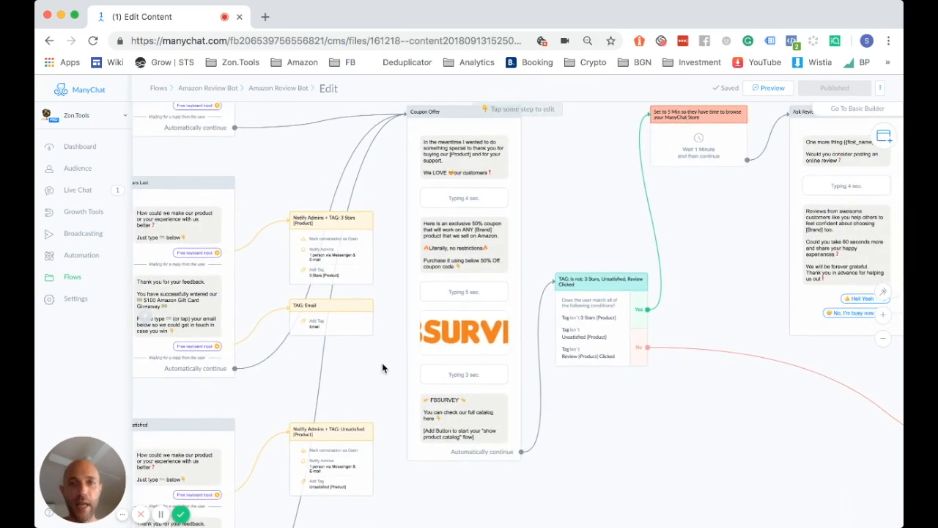
{"action": "scroll", "coordinate": [379, 395], "scroll_direction": "down", "scroll_amount": 1}
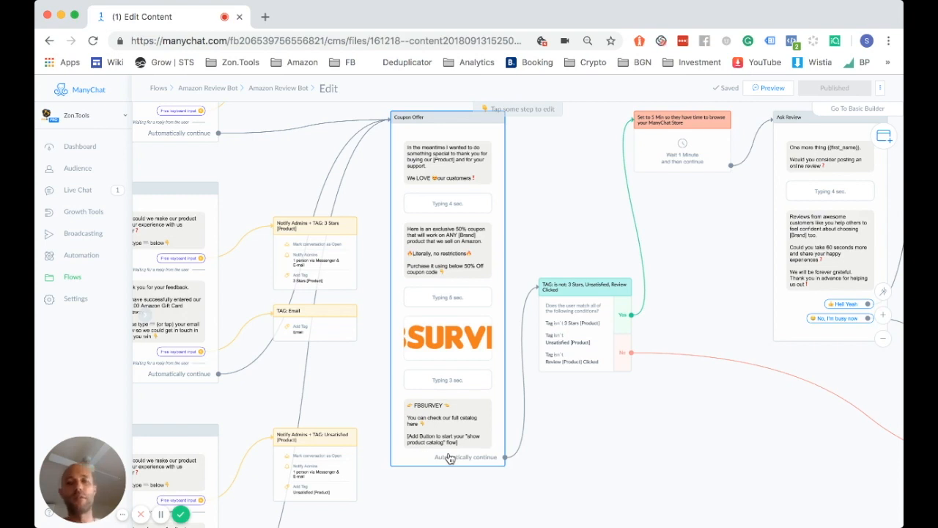
{"action": "scroll", "coordinate": [601, 403], "scroll_direction": "right", "scroll_amount": 2}
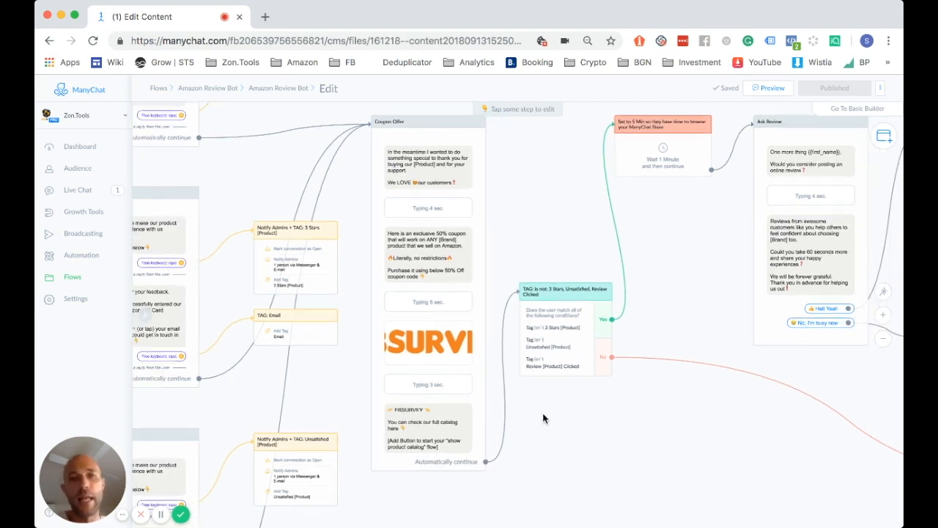
{"action": "scroll", "coordinate": [507, 426], "scroll_direction": "right", "scroll_amount": 6}
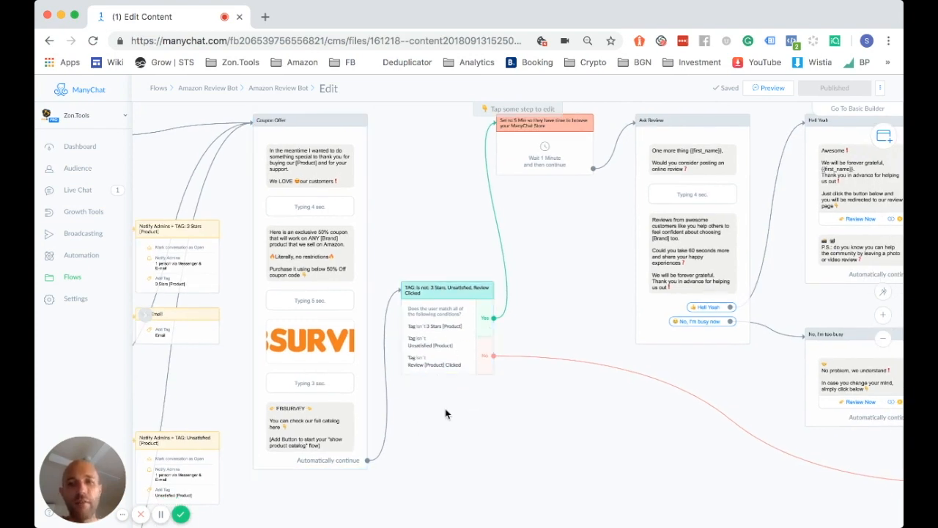
{"action": "scroll", "coordinate": [444, 400], "scroll_direction": "down", "scroll_amount": 1}
{"action": "scroll", "coordinate": [447, 402], "scroll_direction": "right", "scroll_amount": 2}
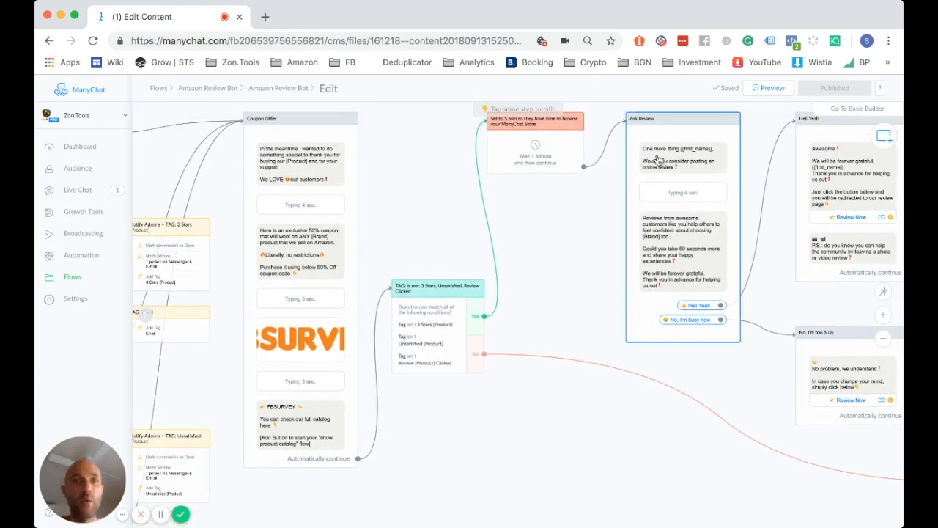
{"action": "scroll", "coordinate": [480, 374], "scroll_direction": "down", "scroll_amount": 5}
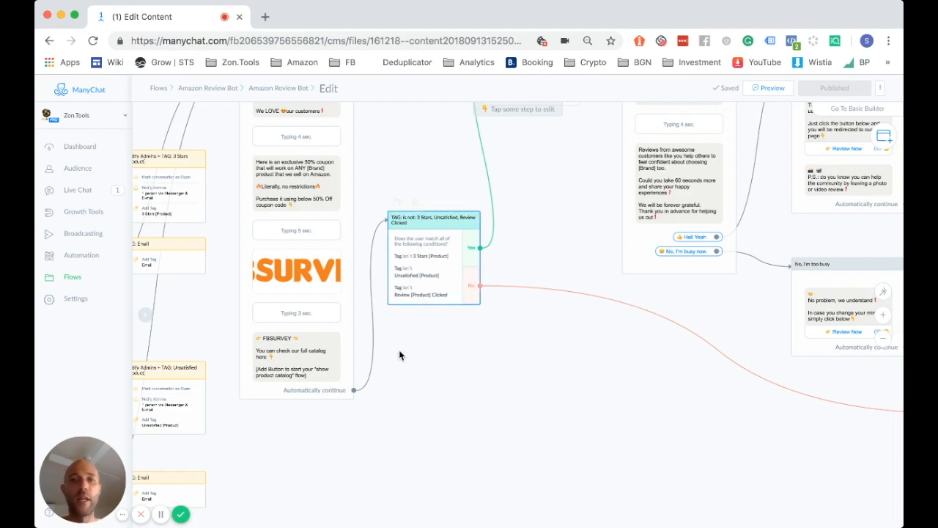
{"action": "left_click_drag", "start_coordinate": [203, 318], "coordinate": [394, 354]}
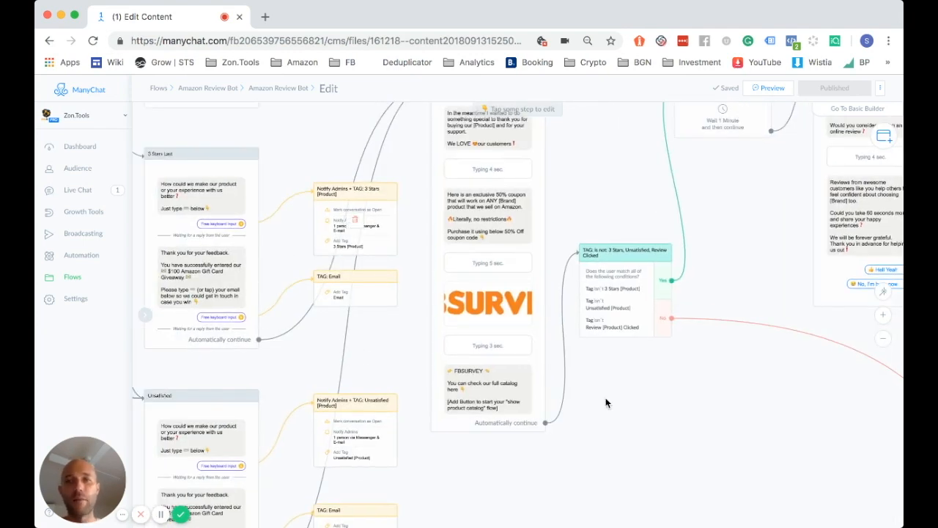
{"action": "left_click_drag", "start_coordinate": [613, 398], "coordinate": [396, 353]}
{"action": "left_click_drag", "start_coordinate": [484, 347], "coordinate": [444, 408]}
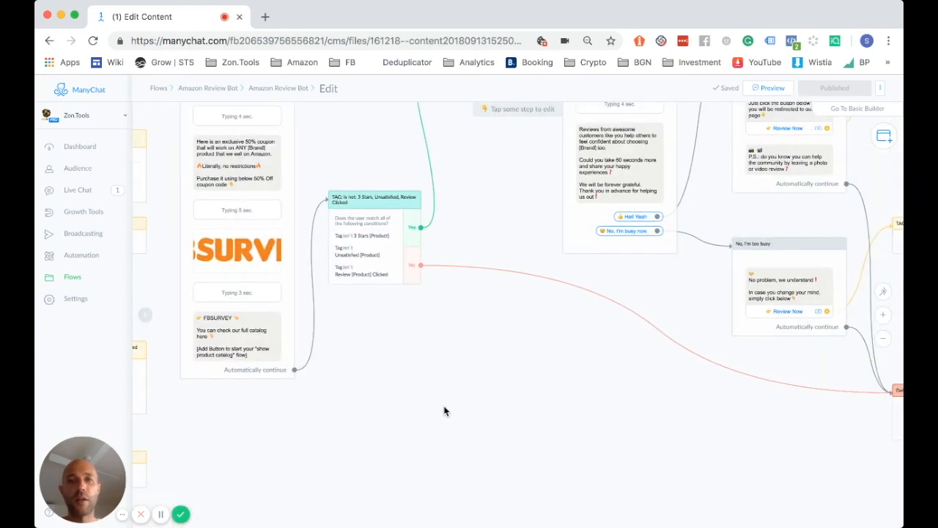
{"action": "left_click_drag", "start_coordinate": [462, 272], "coordinate": [428, 198]}
{"action": "left_click_drag", "start_coordinate": [540, 376], "coordinate": [480, 304]}
{"action": "scroll", "coordinate": [555, 415], "scroll_direction": "up", "scroll_amount": 5}
{"action": "scroll", "coordinate": [555, 415], "scroll_direction": "left", "scroll_amount": 2}
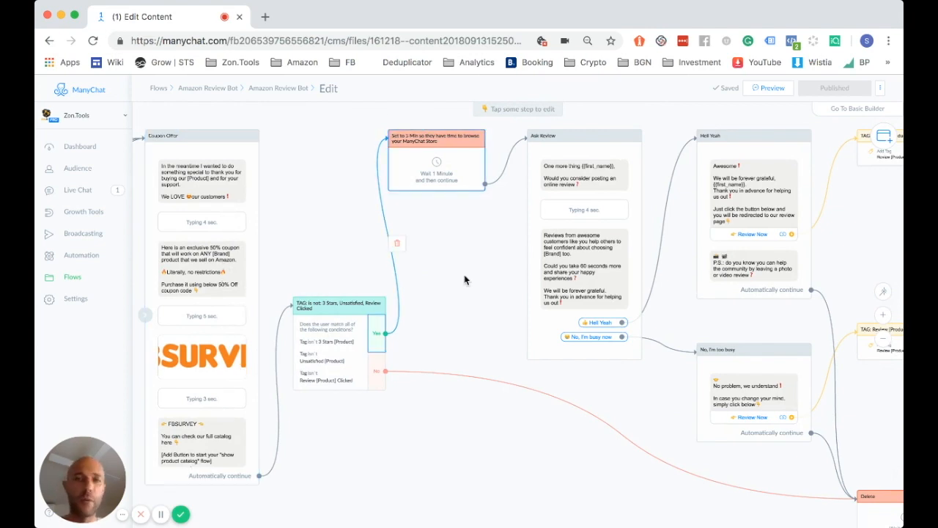
{"action": "left_click_drag", "start_coordinate": [465, 278], "coordinate": [322, 278]}
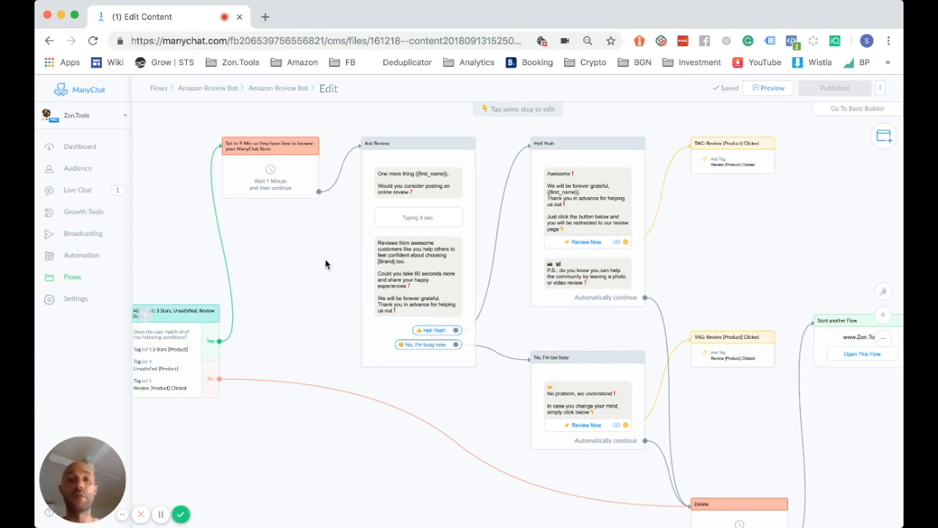
{"action": "left_click_drag", "start_coordinate": [326, 279], "coordinate": [321, 273]}
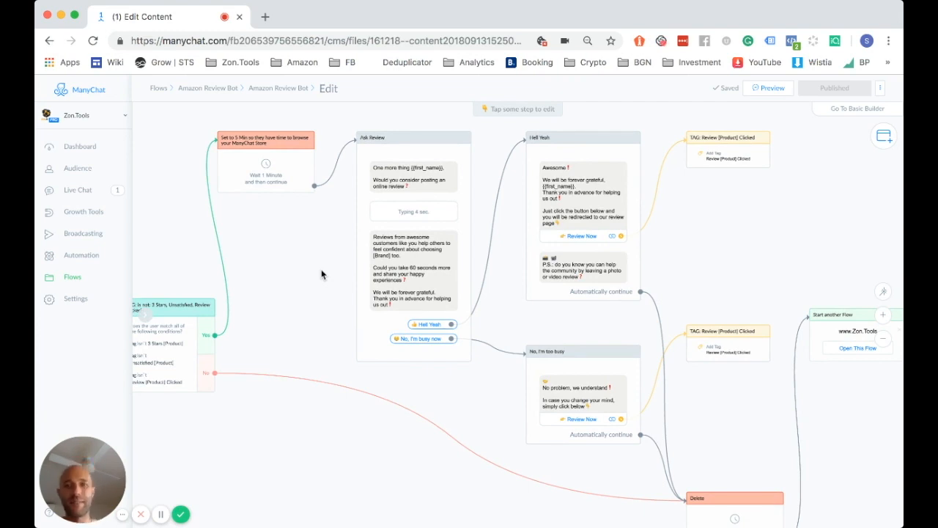
{"action": "left_click_drag", "start_coordinate": [321, 275], "coordinate": [293, 264]}
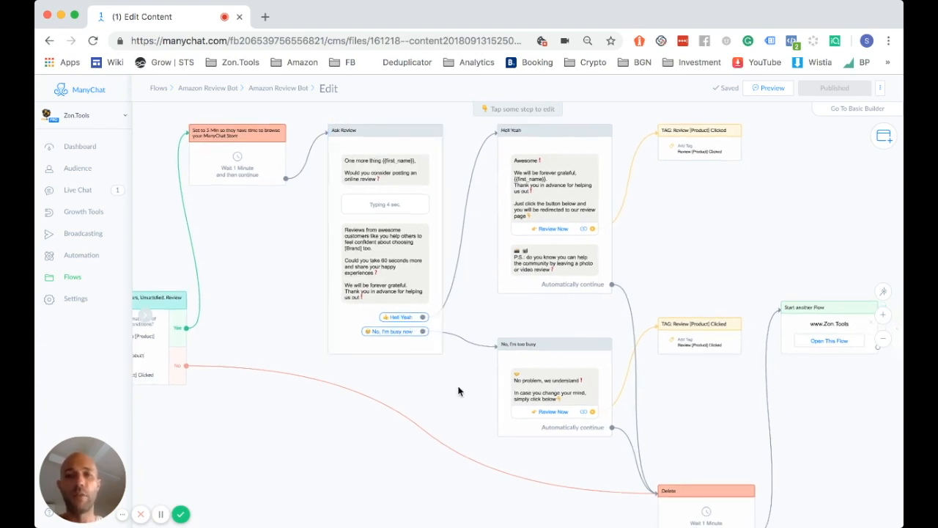
{"action": "left_click_drag", "start_coordinate": [459, 390], "coordinate": [377, 365]}
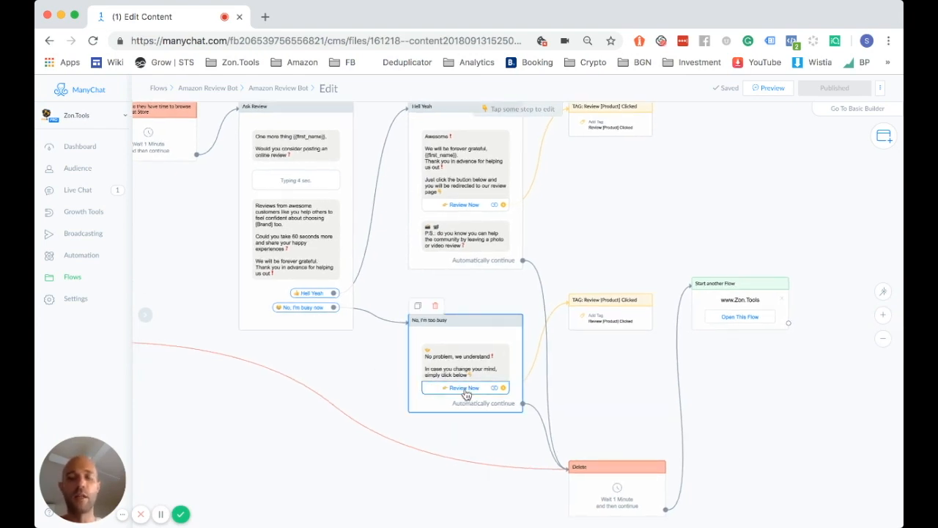
{"action": "scroll", "coordinate": [373, 356], "scroll_direction": "up", "scroll_amount": 5}
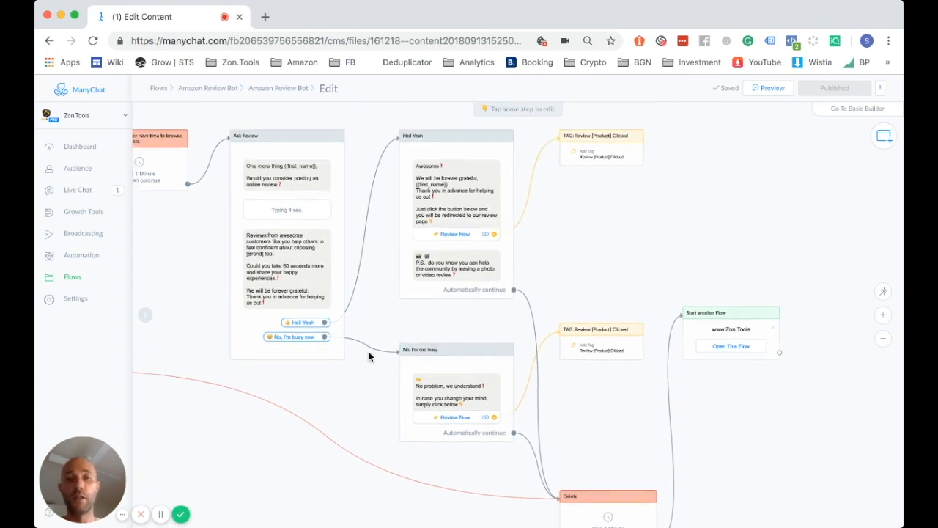
{"action": "scroll", "coordinate": [365, 354], "scroll_direction": "up", "scroll_amount": 1}
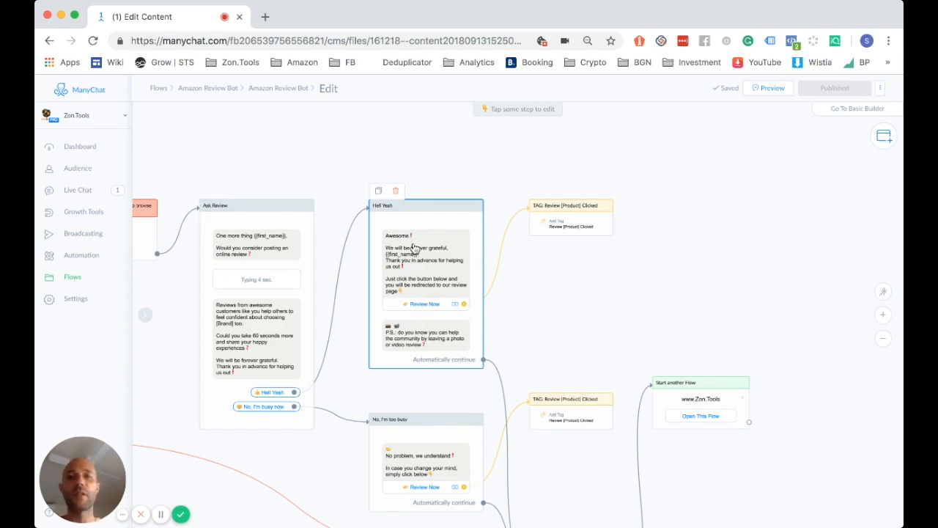
Confirm the Review Now button's Amazon create-review link, then close the Hell Yeah step editor
{"action": "left_click", "coordinate": [425, 306]}
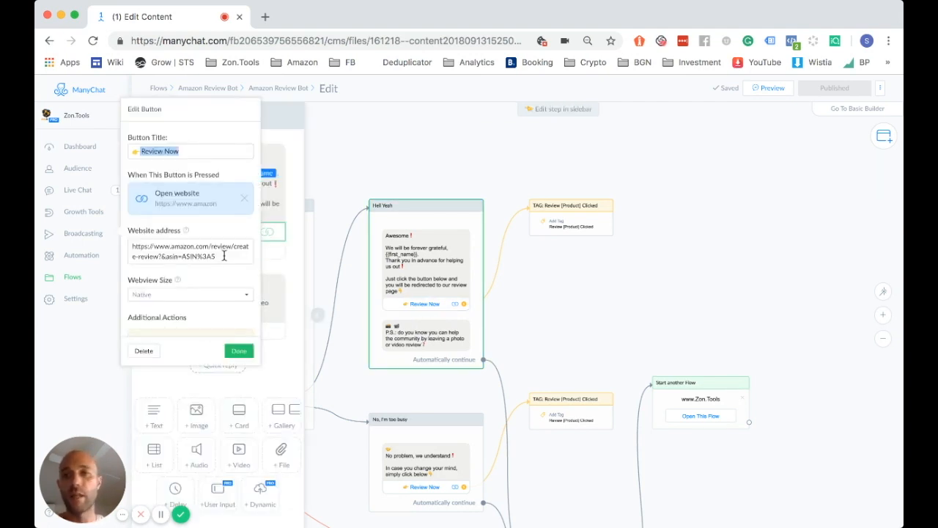
{"action": "left_click_drag", "start_coordinate": [134, 246], "coordinate": [218, 256]}
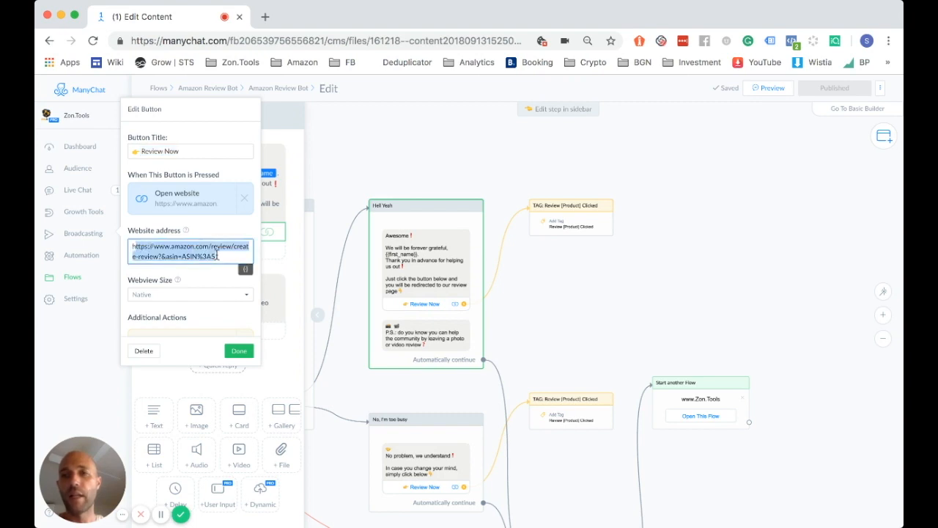
{"action": "double_click", "coordinate": [192, 257]}
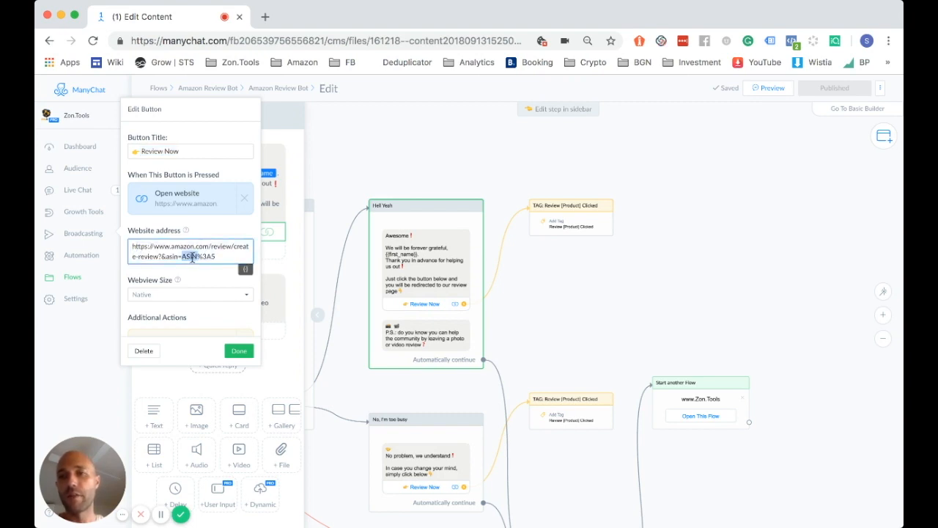
{"action": "left_click_drag", "start_coordinate": [229, 257], "coordinate": [122, 250]}
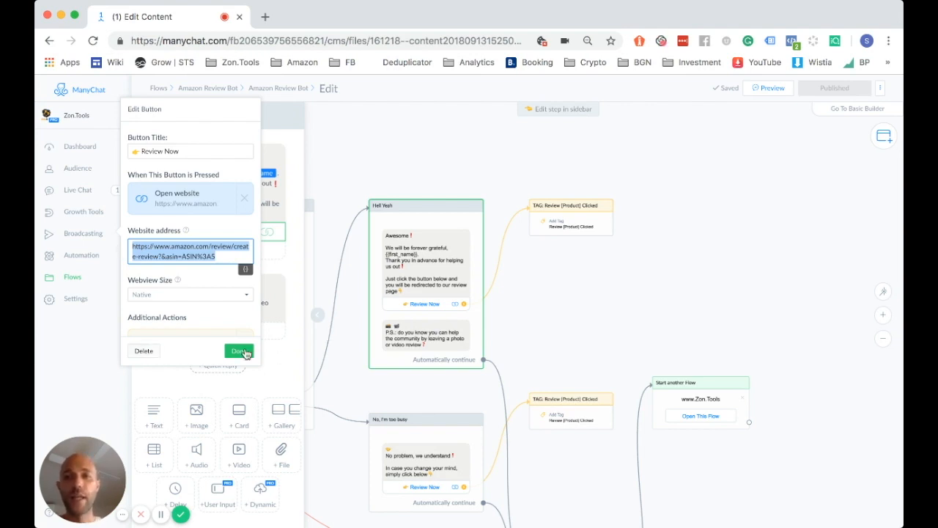
{"action": "left_click", "coordinate": [333, 261]}
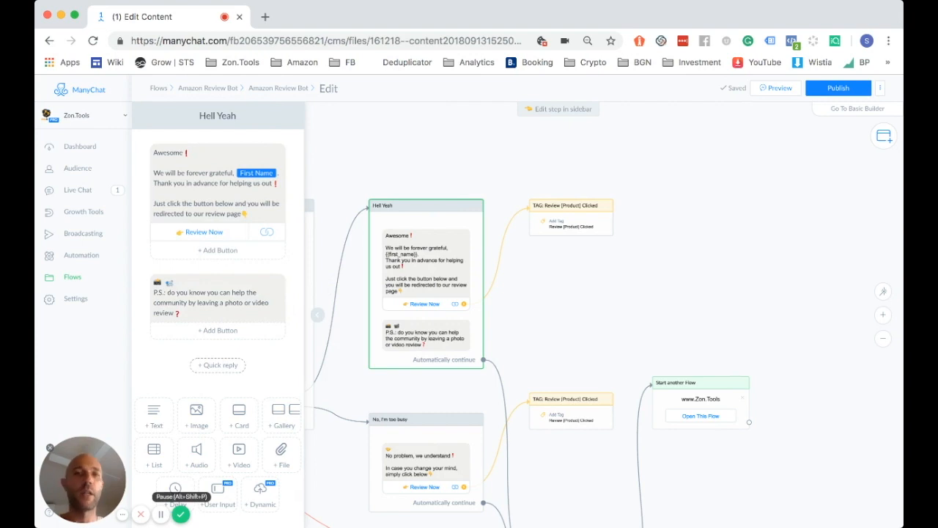
{"action": "left_click", "coordinate": [161, 514]}
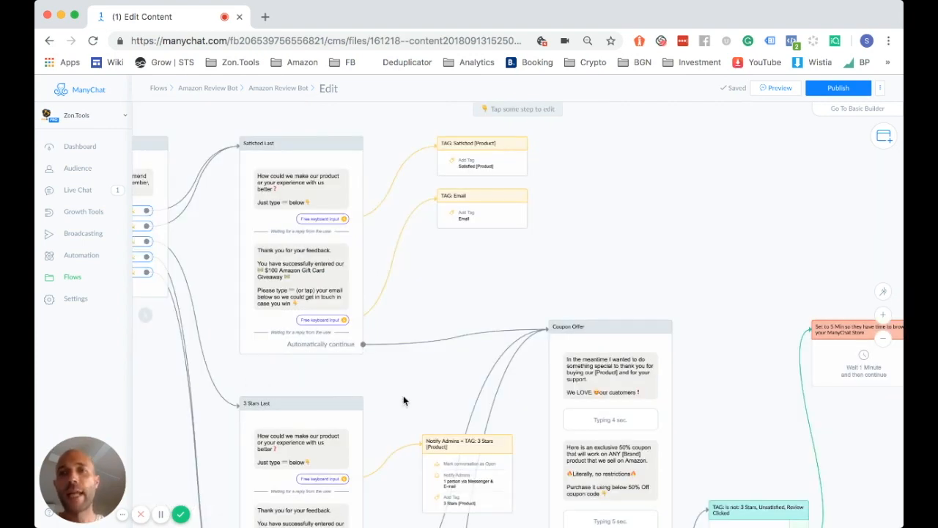
{"action": "left_click_drag", "start_coordinate": [403, 395], "coordinate": [402, 363]}
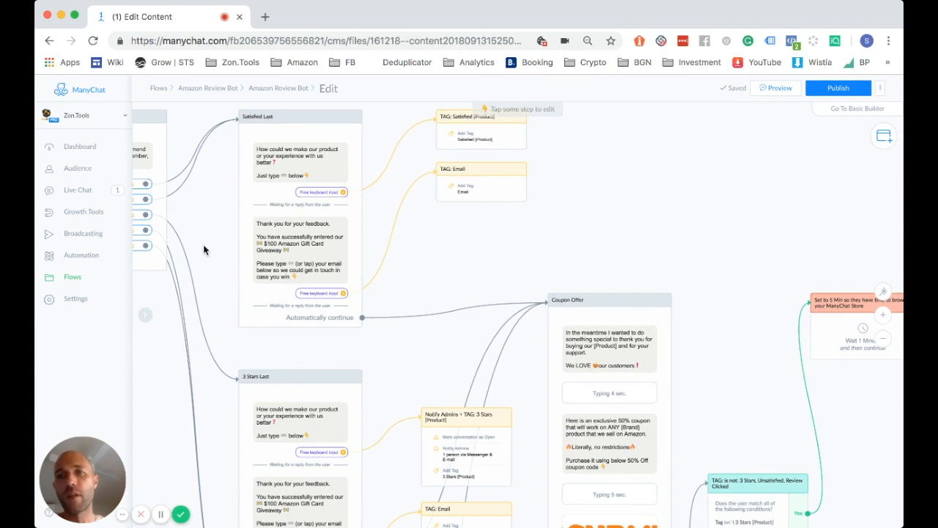
{"action": "left_click_drag", "start_coordinate": [205, 248], "coordinate": [207, 247]}
{"action": "scroll", "coordinate": [207, 248], "scroll_direction": "up", "scroll_amount": 1}
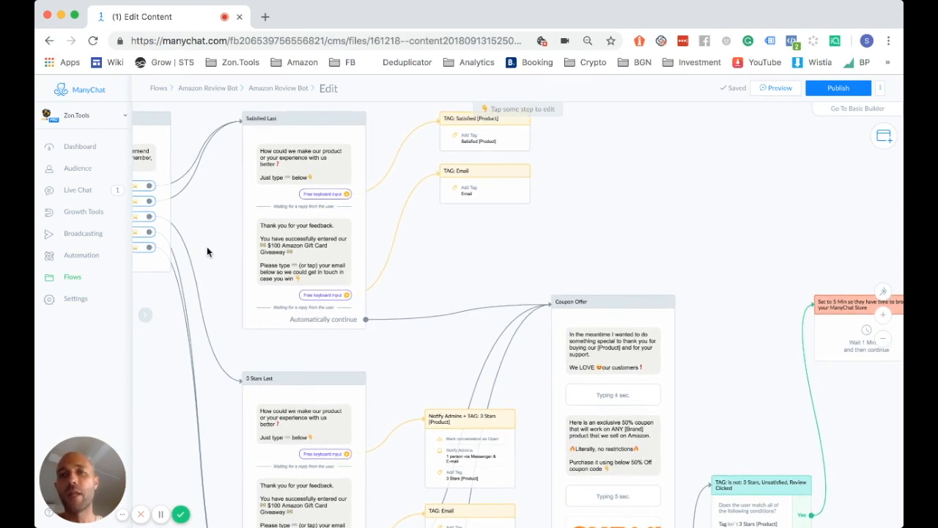
{"action": "left_click_drag", "start_coordinate": [217, 229], "coordinate": [222, 255]}
{"action": "scroll", "coordinate": [268, 265], "scroll_direction": "up", "scroll_amount": 5}
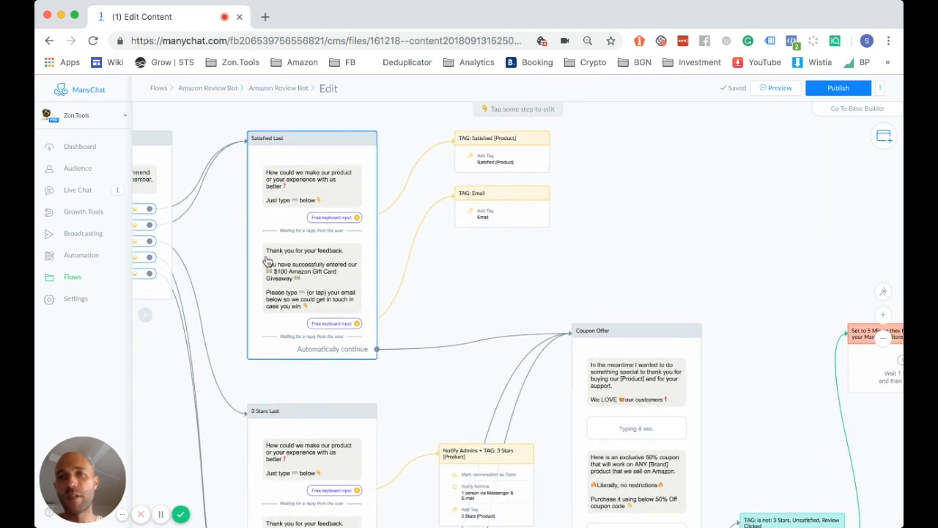
{"action": "scroll", "coordinate": [217, 293], "scroll_direction": "up", "scroll_amount": 5}
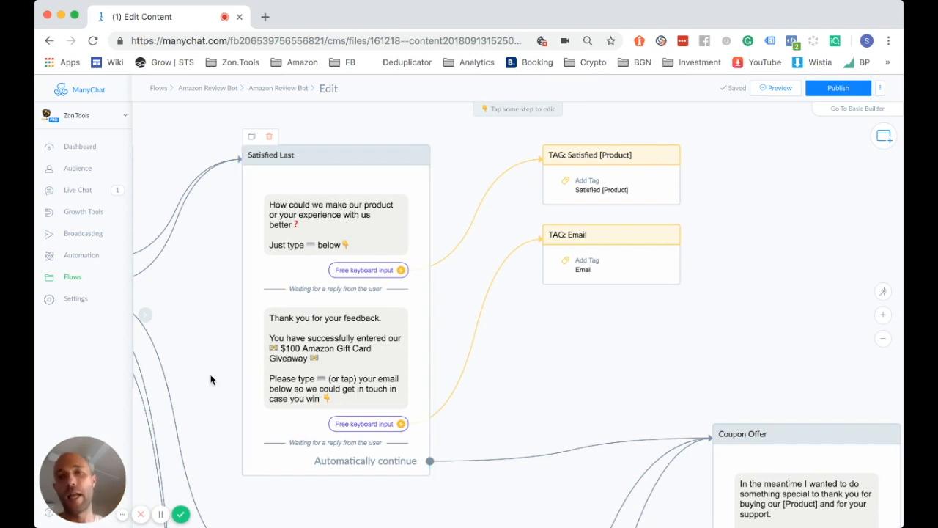
{"action": "scroll", "coordinate": [210, 379], "scroll_direction": "down", "scroll_amount": 2}
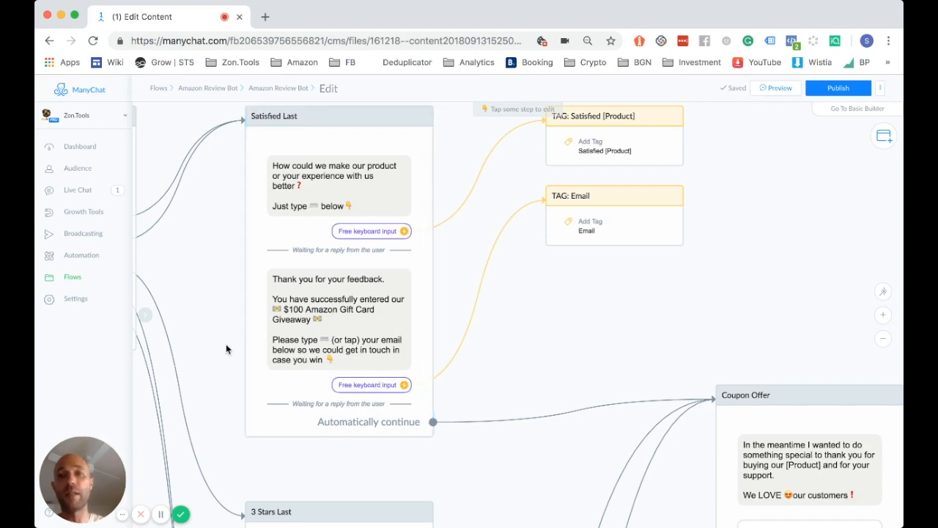
{"action": "scroll", "coordinate": [226, 344], "scroll_direction": "down", "scroll_amount": 3}
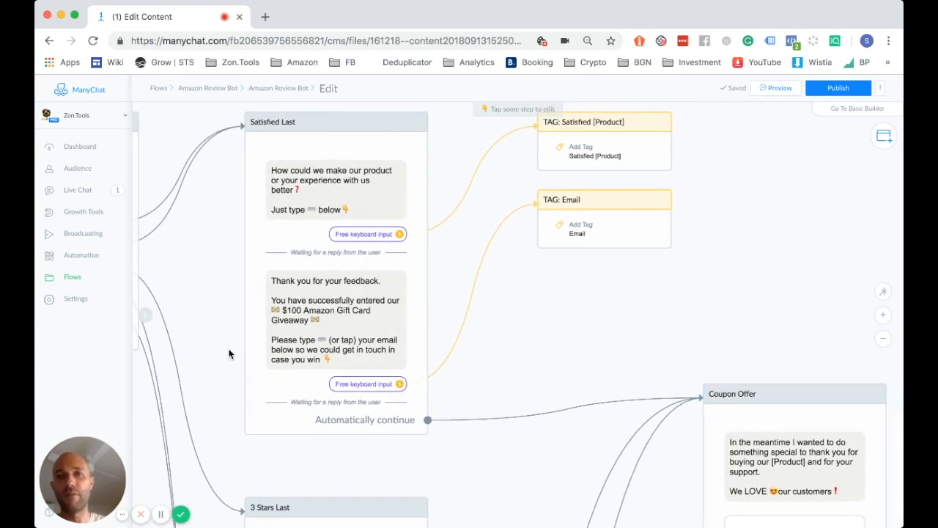
{"action": "scroll", "coordinate": [228, 354], "scroll_direction": "up", "scroll_amount": 2}
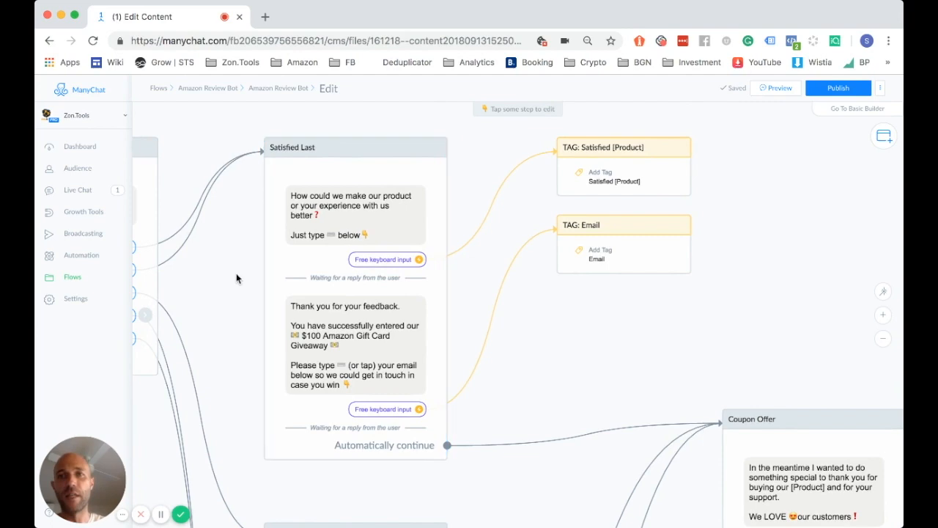
{"action": "scroll", "coordinate": [236, 272], "scroll_direction": "down", "scroll_amount": 4}
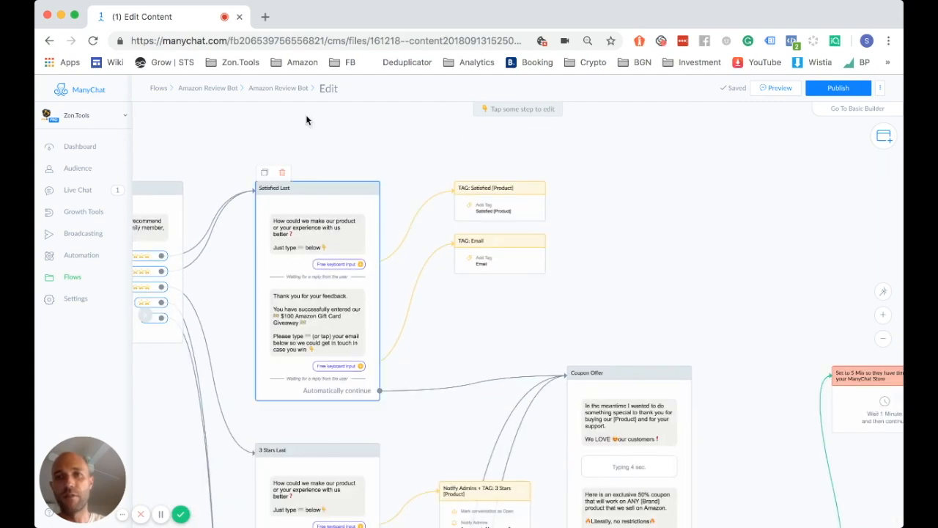
{"action": "left_click_drag", "start_coordinate": [246, 320], "coordinate": [245, 324]}
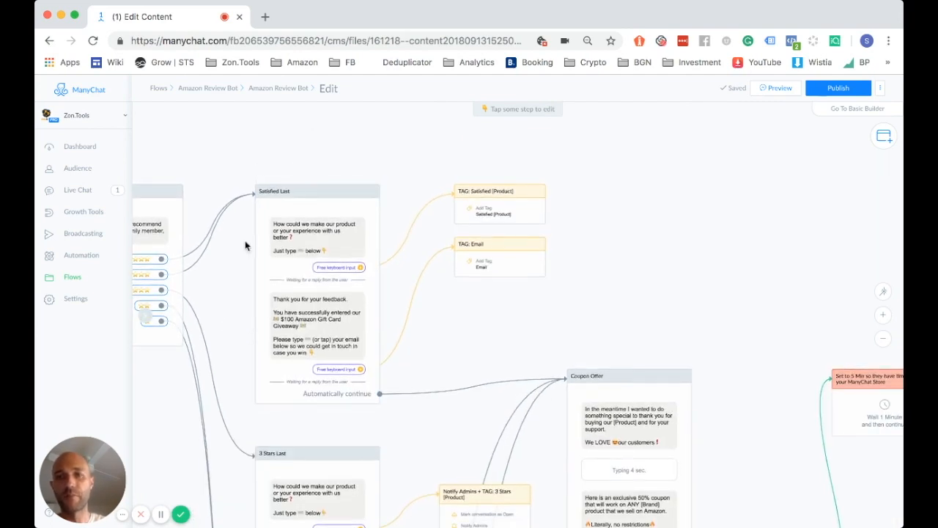
{"action": "scroll", "coordinate": [236, 232], "scroll_direction": "down", "scroll_amount": 3}
{"action": "scroll", "coordinate": [220, 443], "scroll_direction": "up", "scroll_amount": 2}
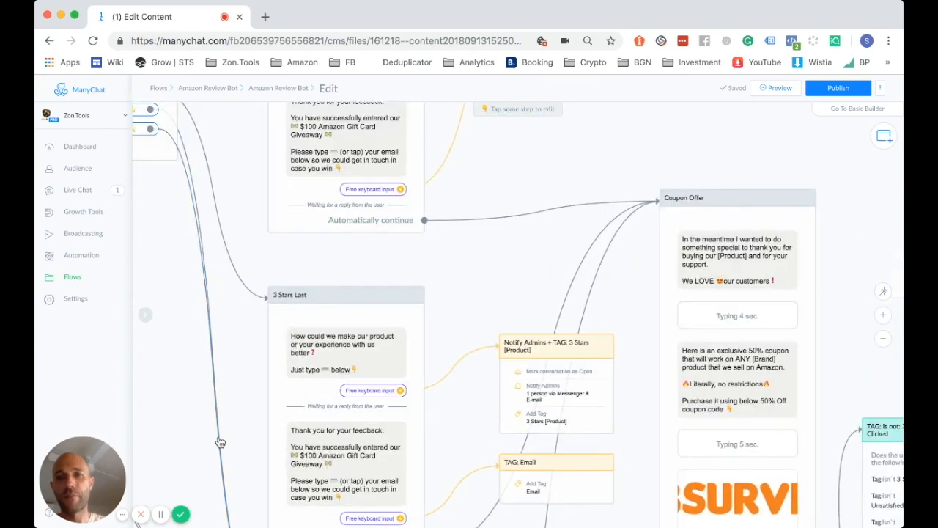
{"action": "scroll", "coordinate": [220, 443], "scroll_direction": "up", "scroll_amount": 2}
{"action": "scroll", "coordinate": [240, 438], "scroll_direction": "up", "scroll_amount": 1}
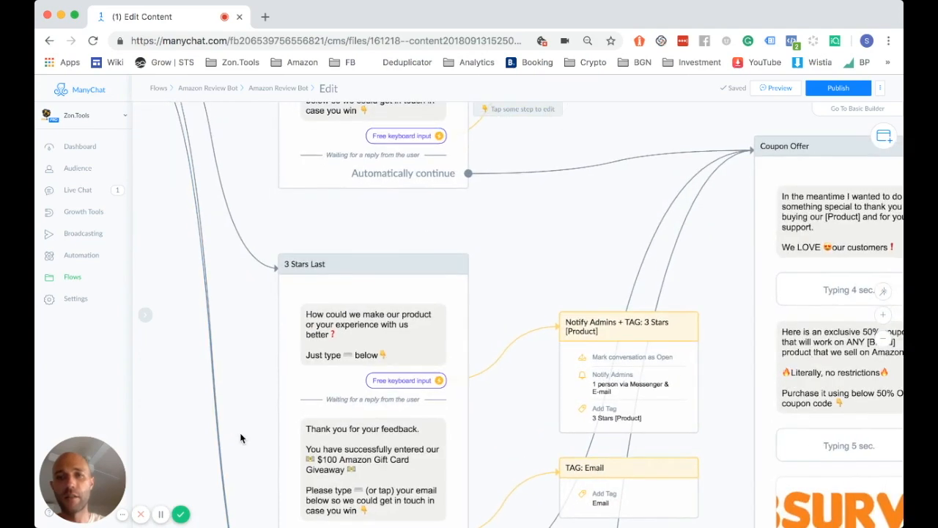
{"action": "left_click_drag", "start_coordinate": [240, 438], "coordinate": [250, 272]}
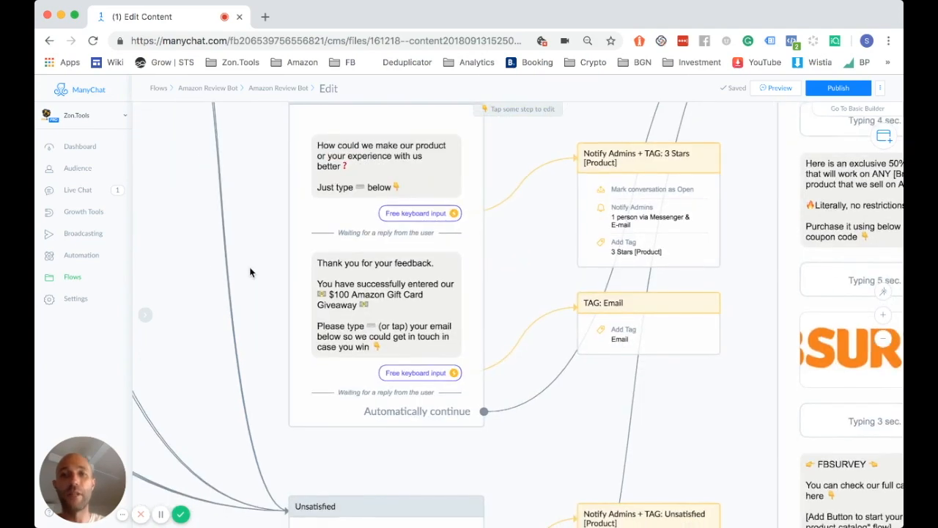
{"action": "left_click_drag", "start_coordinate": [262, 391], "coordinate": [267, 161]}
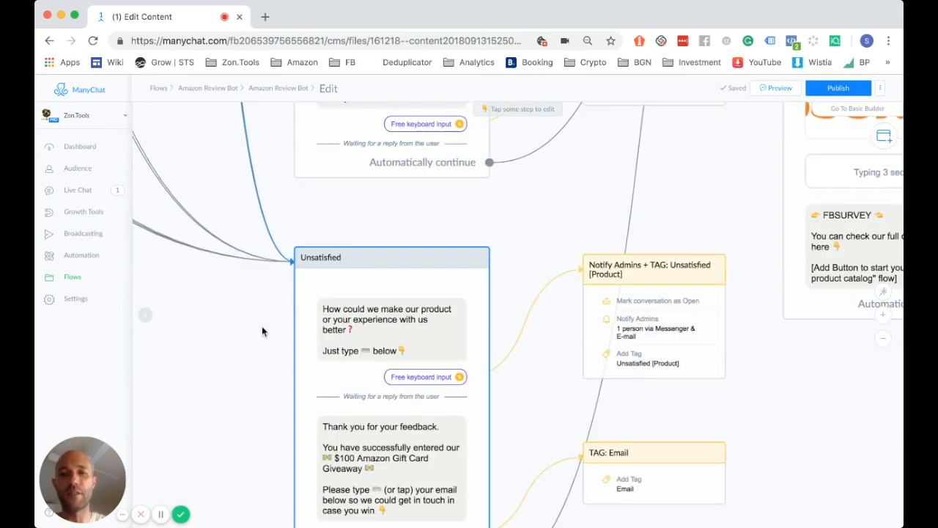
{"action": "scroll", "coordinate": [263, 357], "scroll_direction": "down", "scroll_amount": 3}
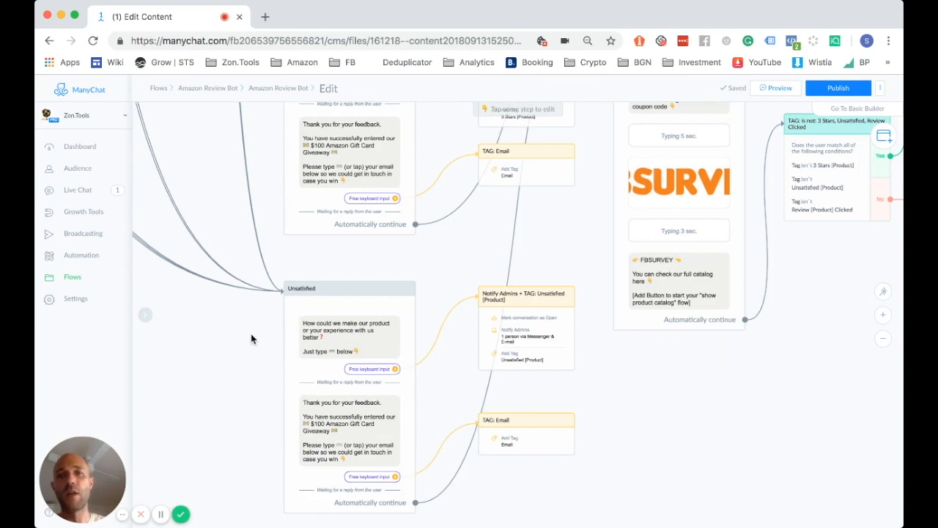
{"action": "left_click_drag", "start_coordinate": [327, 266], "coordinate": [294, 278]}
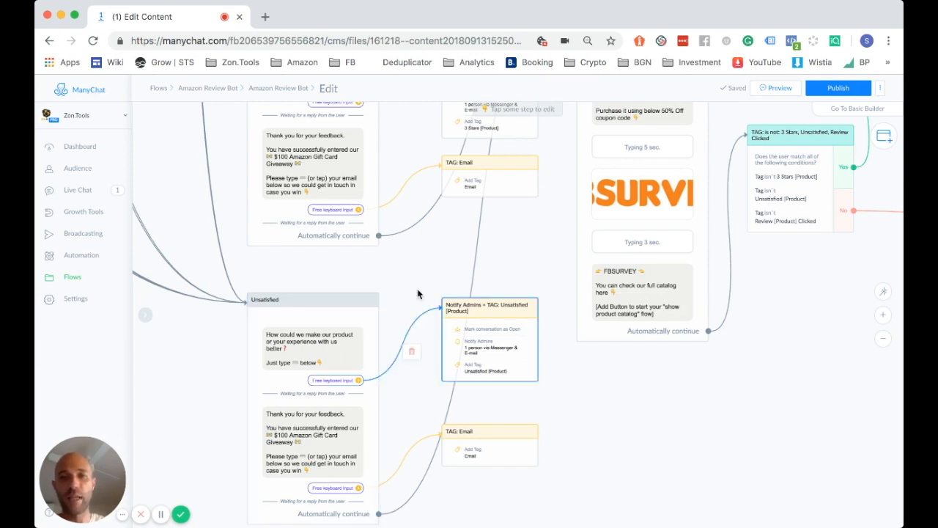
{"action": "left_click_drag", "start_coordinate": [417, 295], "coordinate": [393, 313]}
{"action": "scroll", "coordinate": [393, 315], "scroll_direction": "up", "scroll_amount": 5}
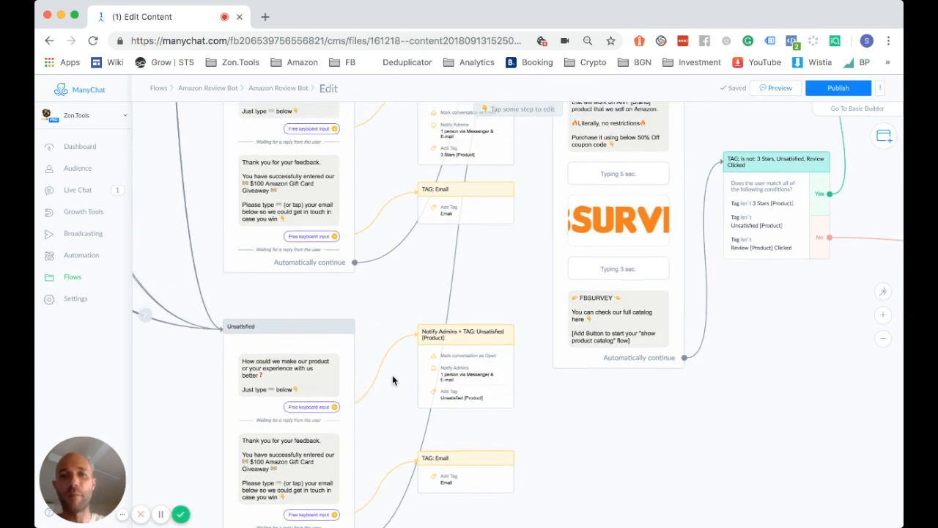
{"action": "scroll", "coordinate": [383, 232], "scroll_direction": "up", "scroll_amount": 12}
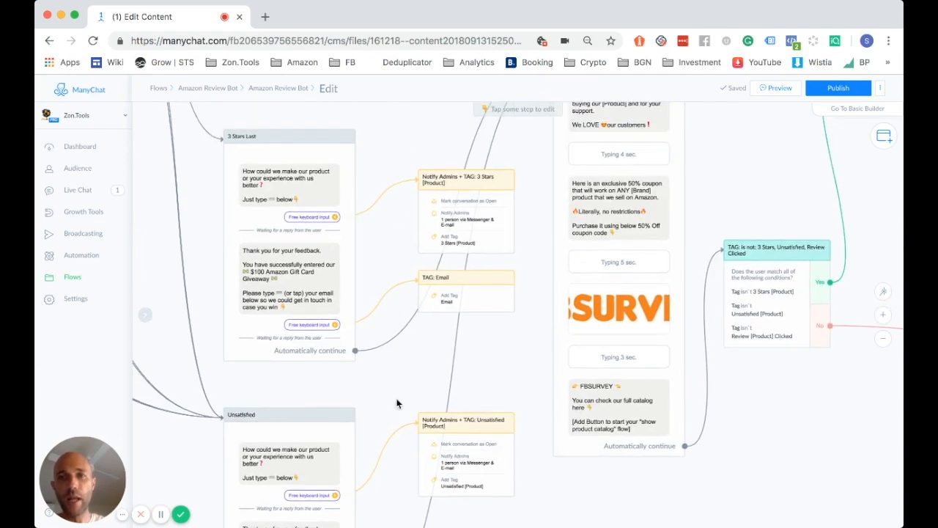
{"action": "scroll", "coordinate": [433, 295], "scroll_direction": "up", "scroll_amount": 8}
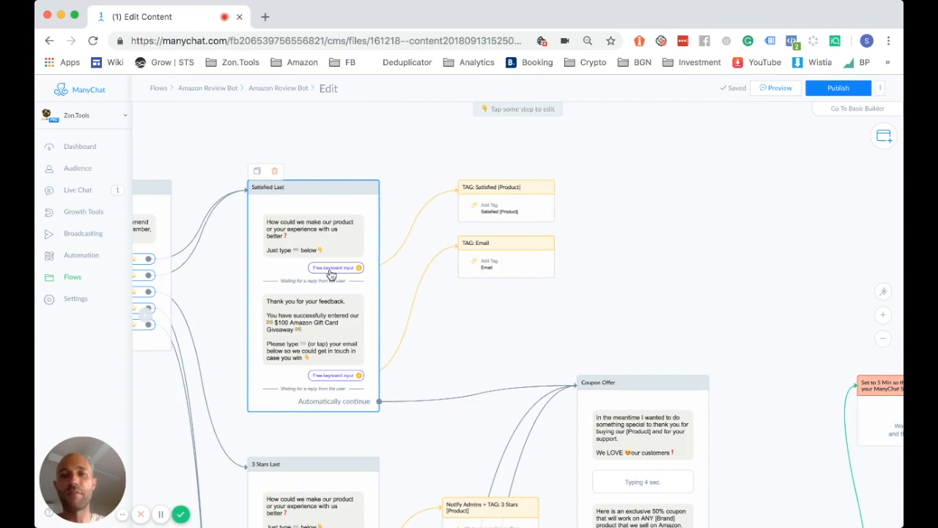
{"action": "scroll", "coordinate": [329, 272], "scroll_direction": "up", "scroll_amount": 5}
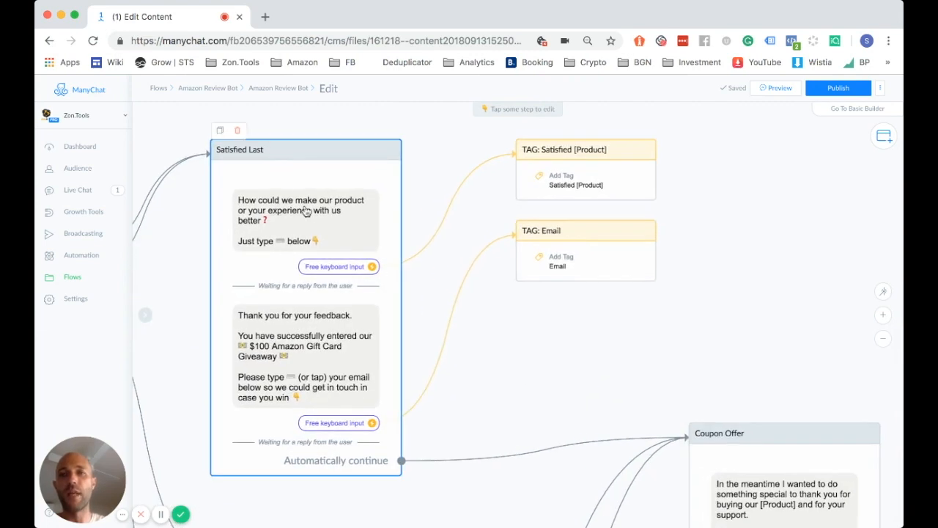
Check that Satisfied Last's free-text reply can save to a custom field, then open Bot Settings
{"action": "left_click", "coordinate": [345, 268]}
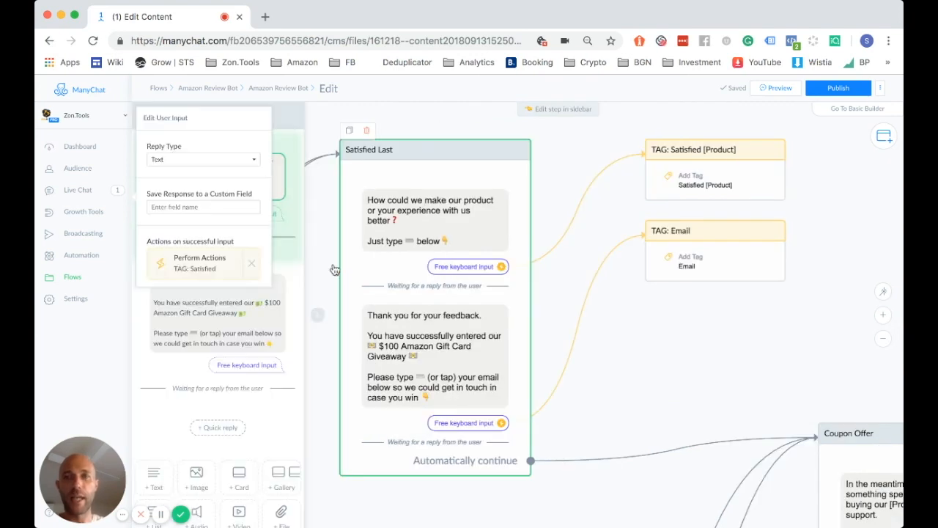
{"action": "left_click_drag", "start_coordinate": [148, 194], "coordinate": [252, 197]}
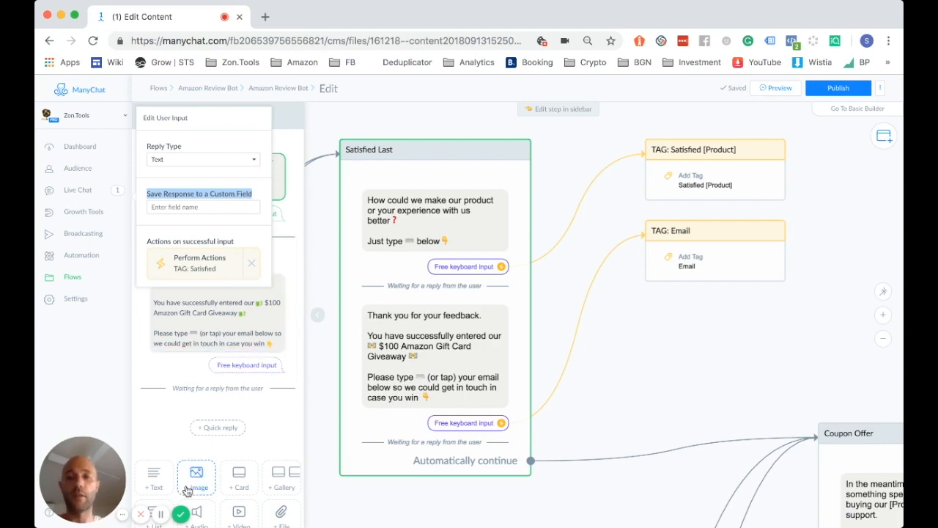
{"action": "left_click", "coordinate": [95, 371]}
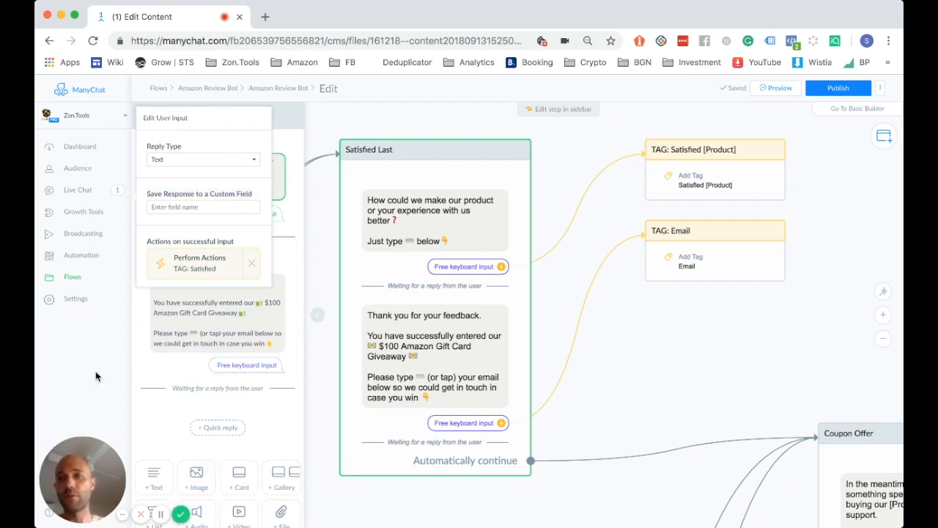
{"action": "left_click", "coordinate": [71, 303]}
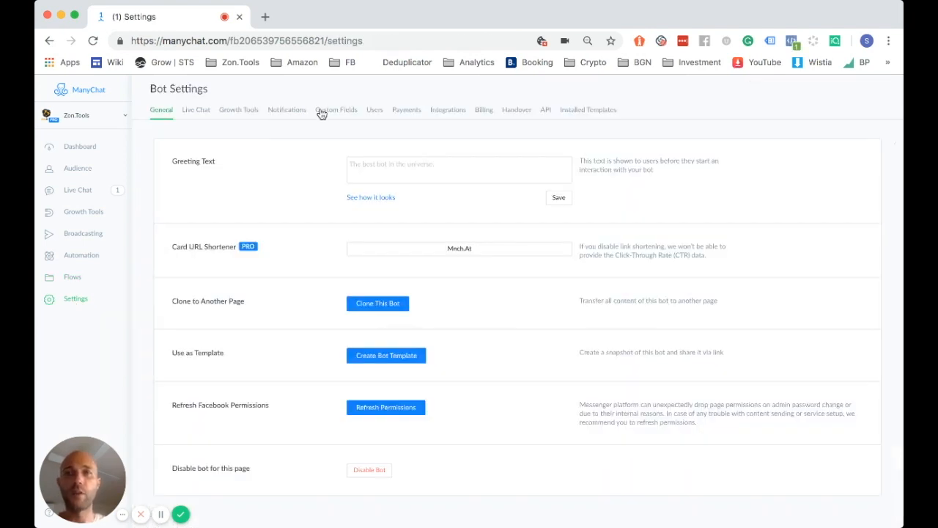
Show the Custom Fields tab and open the Email user field, leaving it unchanged
{"action": "left_click", "coordinate": [321, 111]}
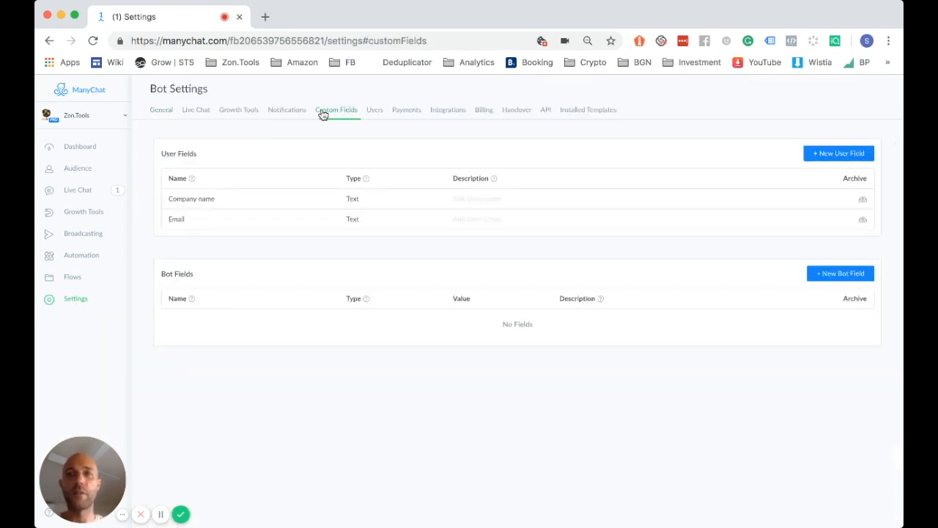
{"action": "left_click", "coordinate": [167, 219]}
{"action": "left_click", "coordinate": [196, 235]}
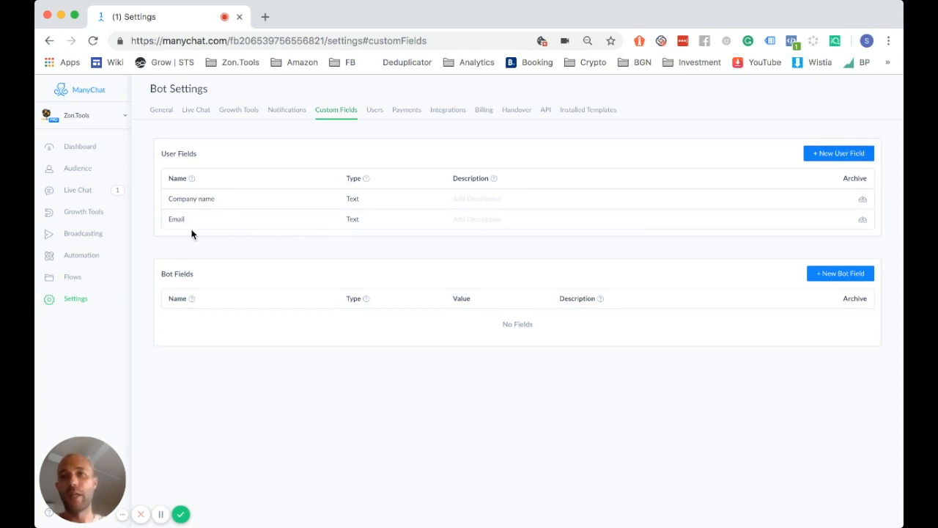
Create the text user field PROCUCT 3S, correcting the mistyped name first
{"action": "left_click", "coordinate": [834, 155]}
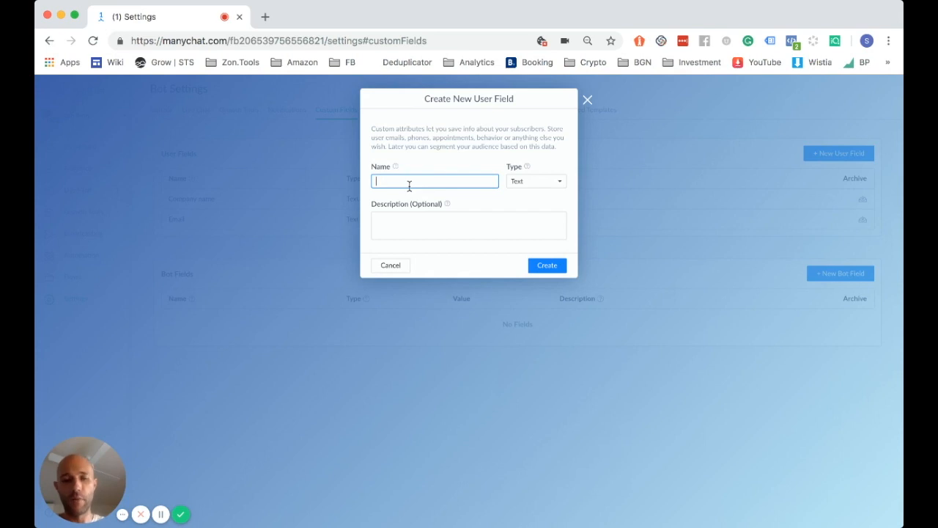
{"action": "type", "text": "PR"}
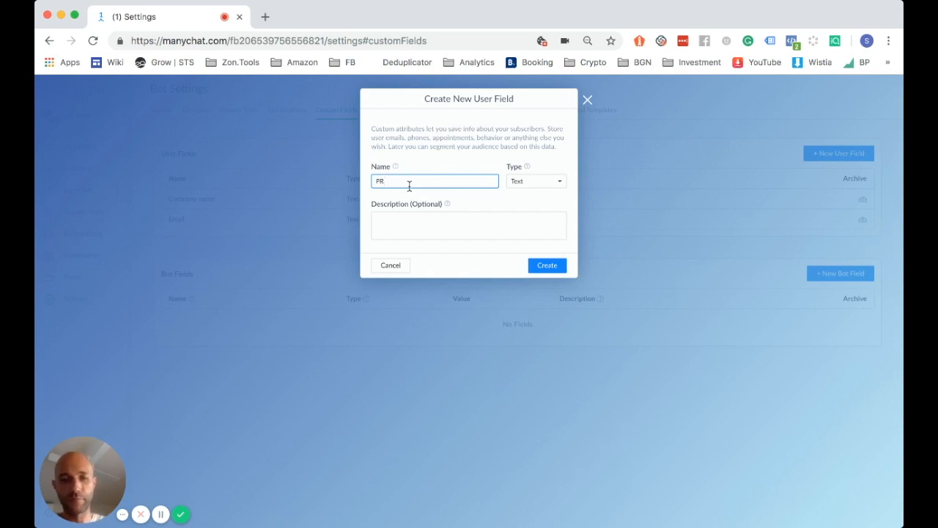
{"action": "type", "text": "IODUCT"}
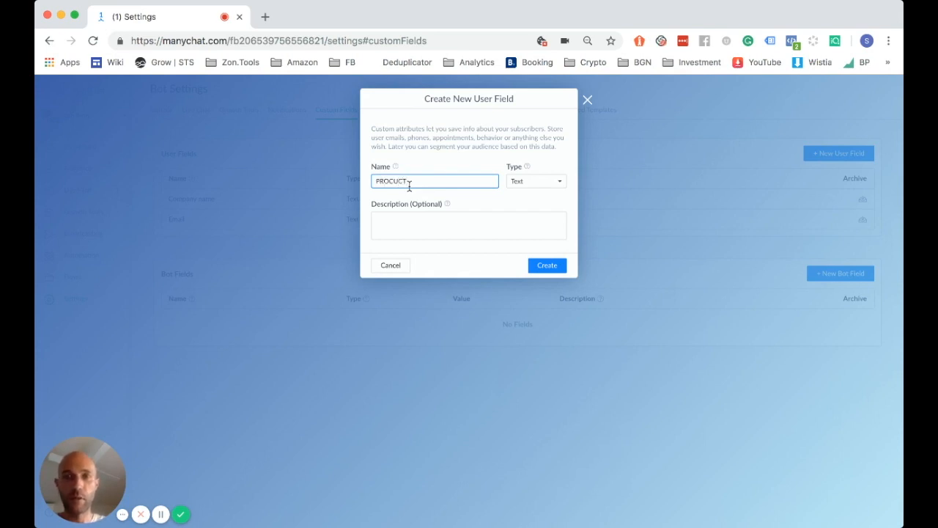
{"action": "type", "text": "_SS"}
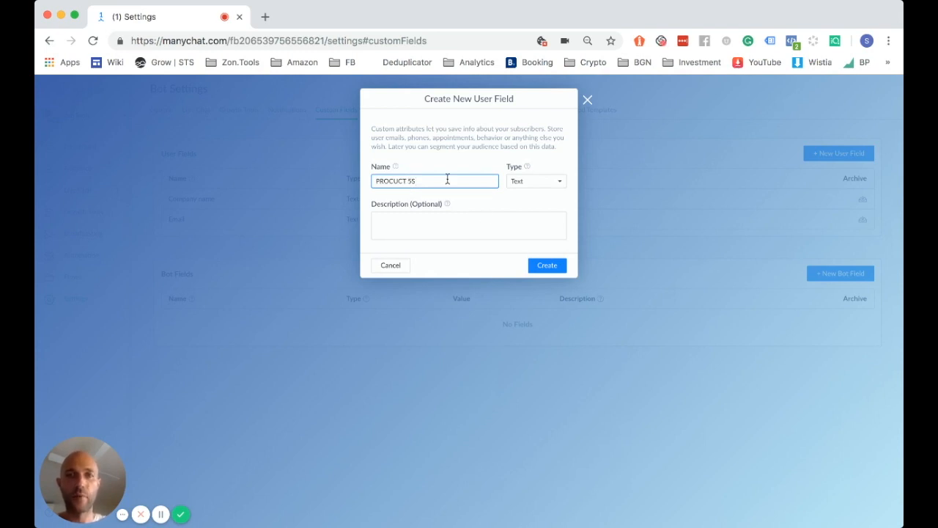
{"action": "left_click", "coordinate": [540, 270]}
{"action": "key", "text": "ctrl+c"}
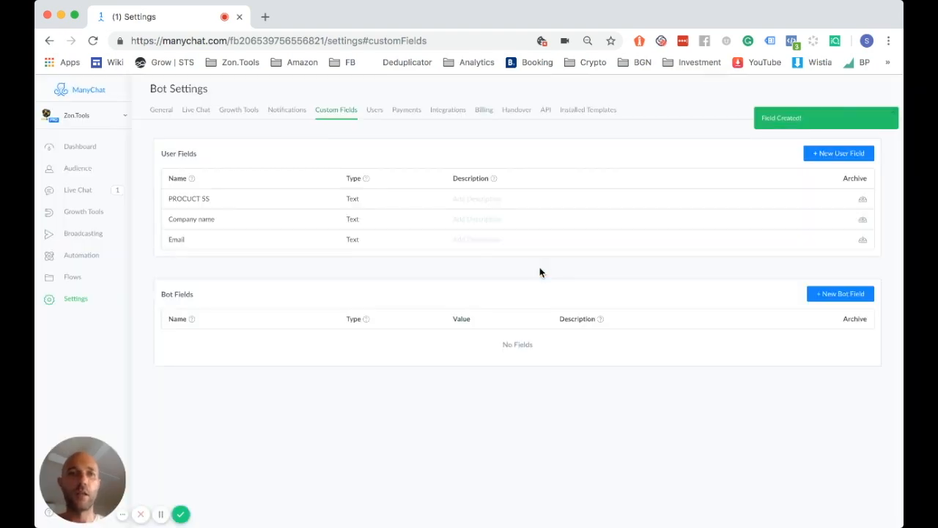
{"action": "left_click", "coordinate": [838, 154]}
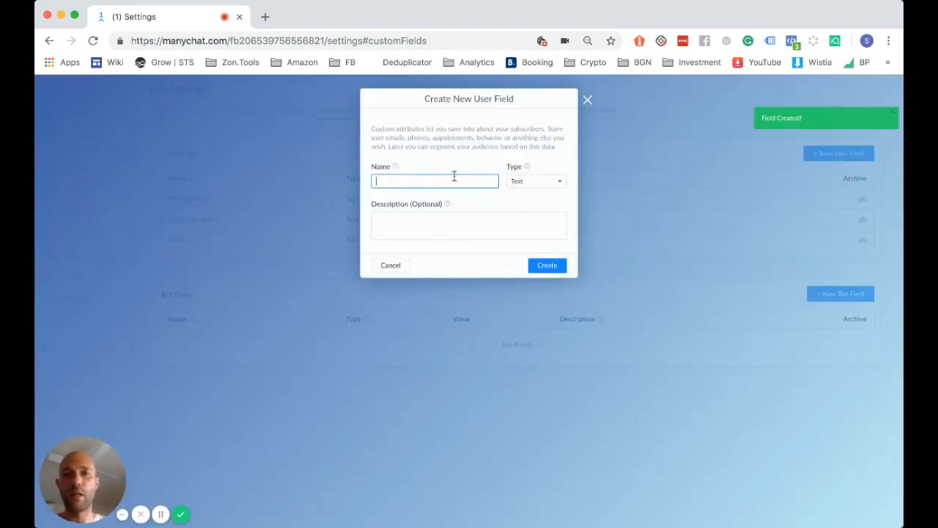
{"action": "left_click", "coordinate": [455, 176]}
{"action": "key", "text": "ctrl+v"}
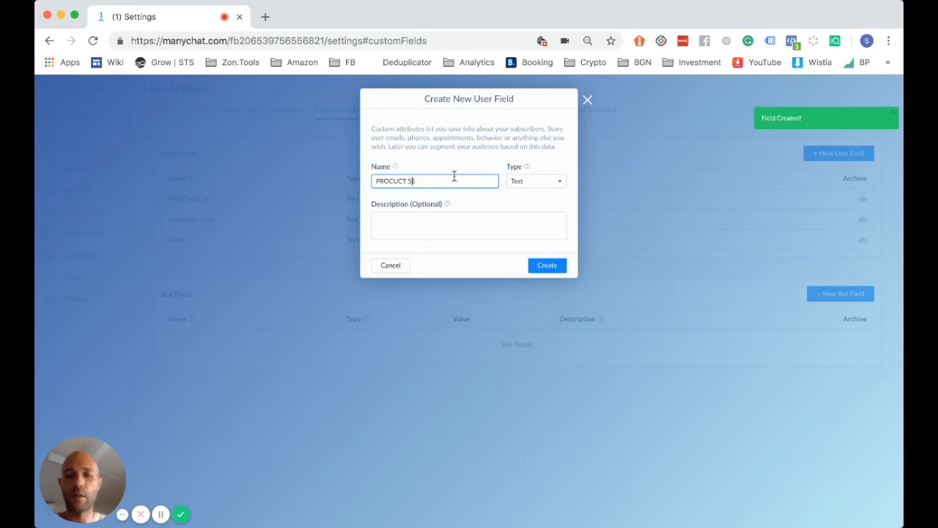
{"action": "key", "text": "BackSpace"}
{"action": "type", "text": "C"}
{"action": "left_click", "coordinate": [545, 265]}
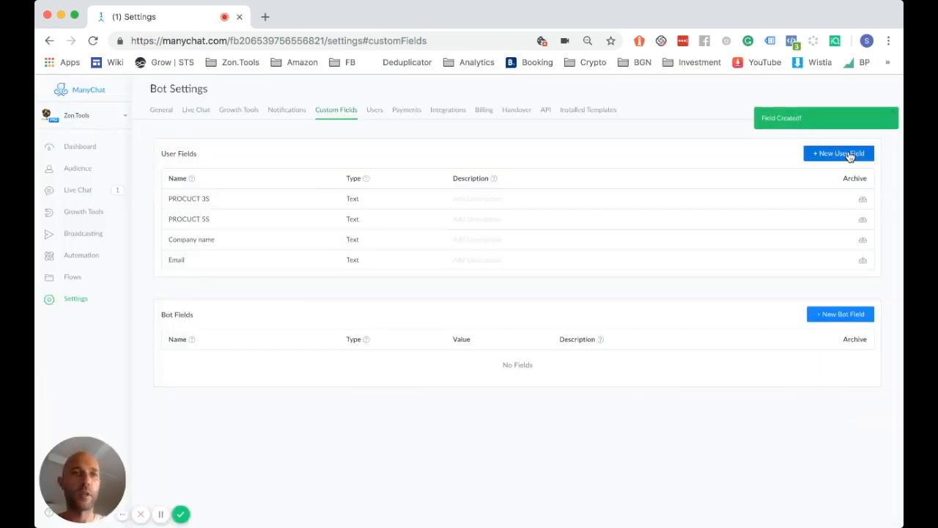
Add another text user field named PROCUCT 1S
{"action": "left_click", "coordinate": [837, 153]}
{"action": "key", "text": "ctrl+v"}
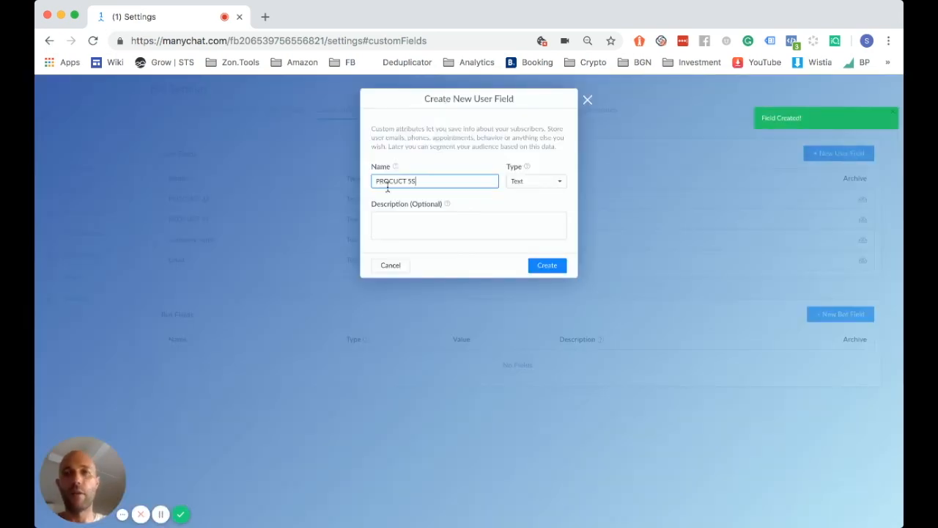
{"action": "left_click", "coordinate": [412, 181]}
{"action": "key", "text": "BackSpace"}
{"action": "type", "text": "1"}
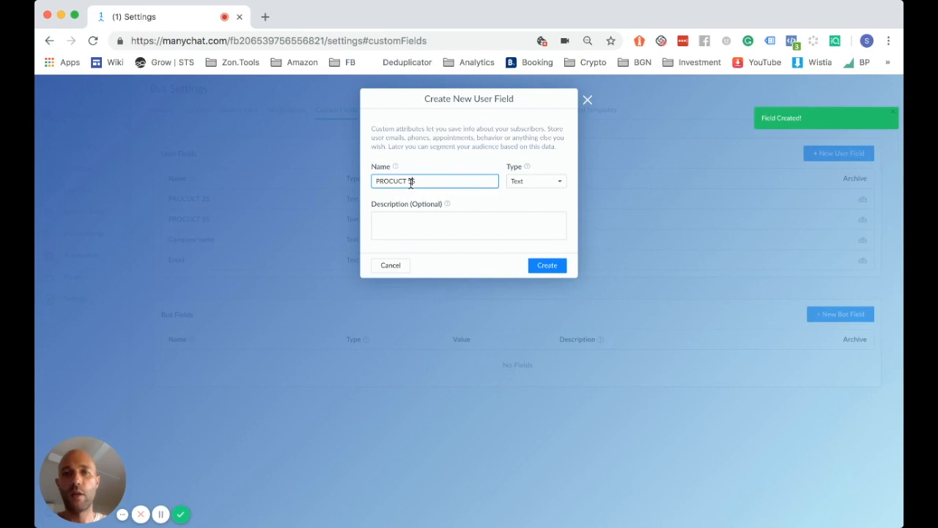
{"action": "left_click", "coordinate": [554, 269]}
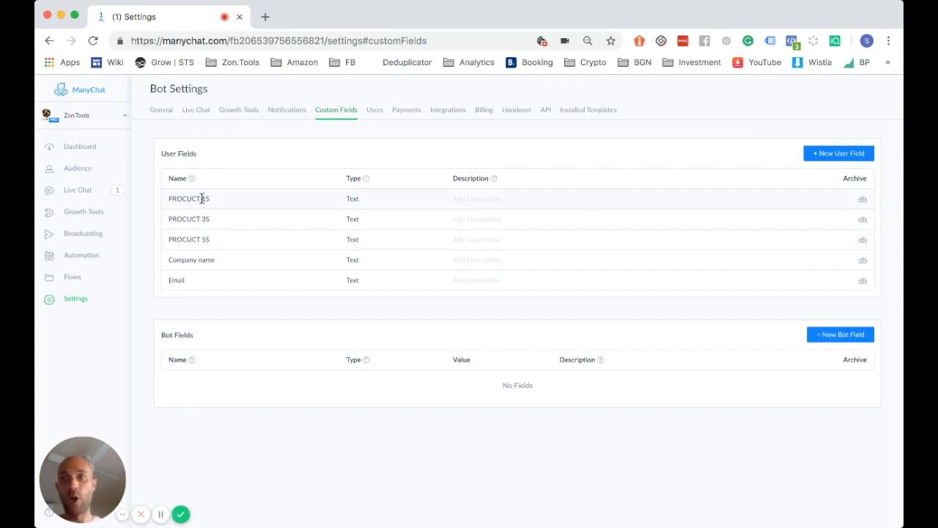
Go to Flows, open the Amazon Review Bot folder, and select the Amazon Review Bot flow
{"action": "left_click", "coordinate": [74, 277]}
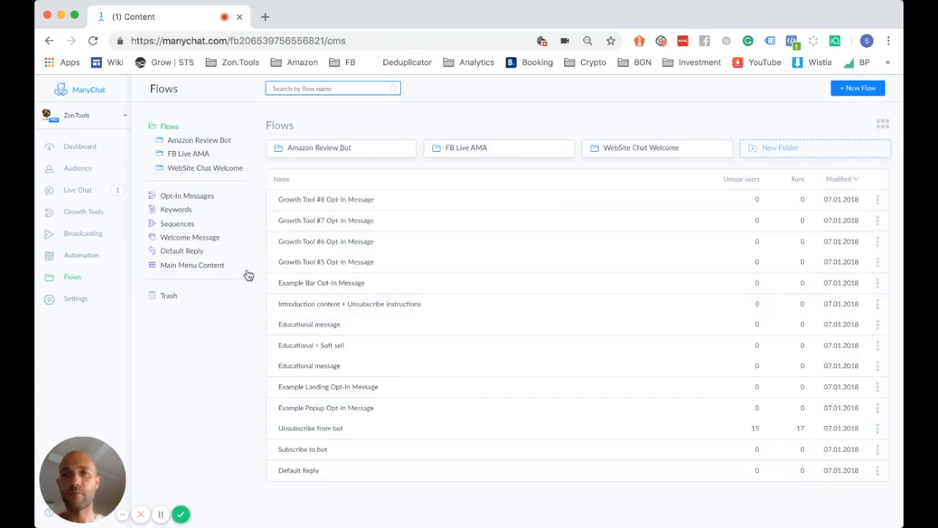
{"action": "left_click", "coordinate": [314, 149]}
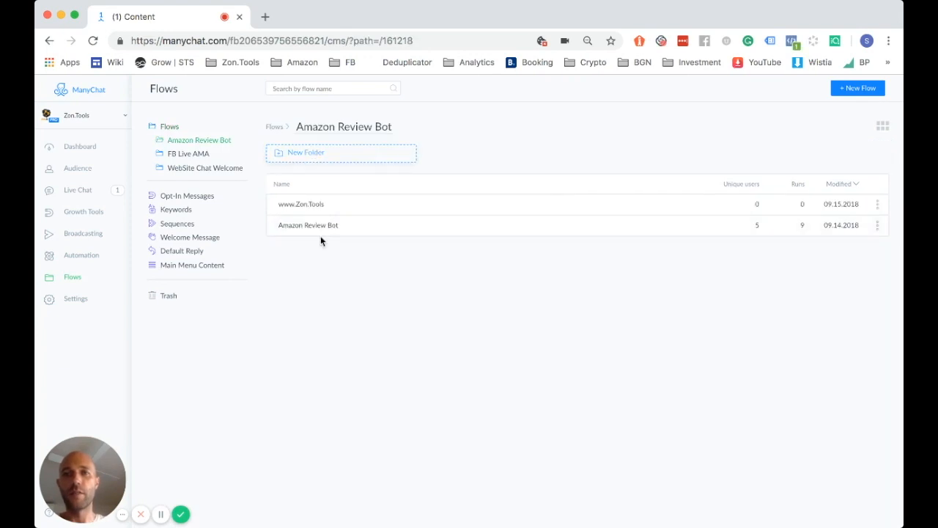
{"action": "left_click", "coordinate": [317, 231]}
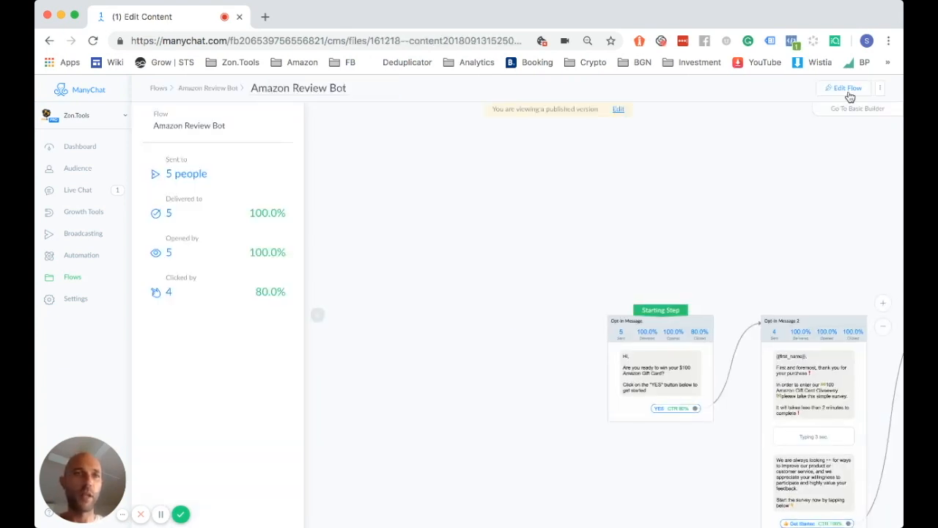
Switch the Amazon Review Bot flow into edit mode and zoom into the canvas
{"action": "left_click", "coordinate": [672, 329]}
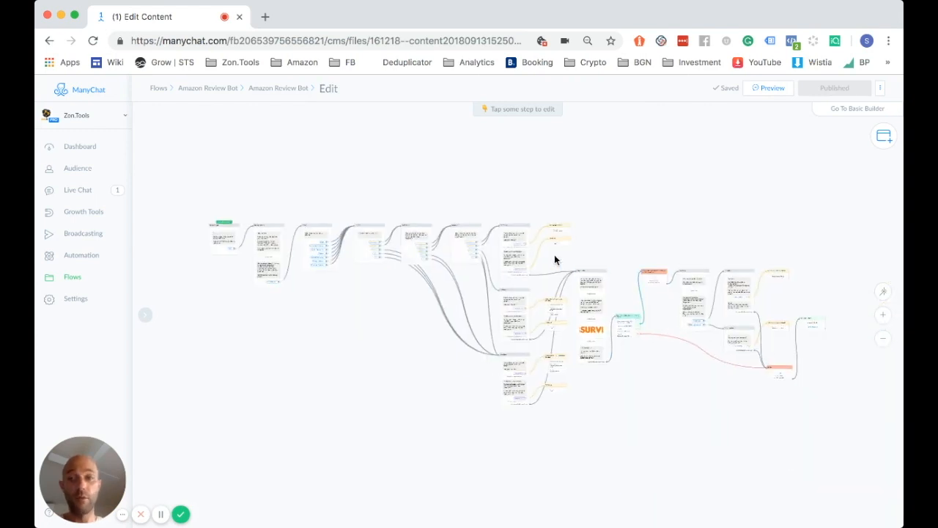
{"action": "scroll", "coordinate": [554, 255], "scroll_direction": "up", "scroll_amount": 5}
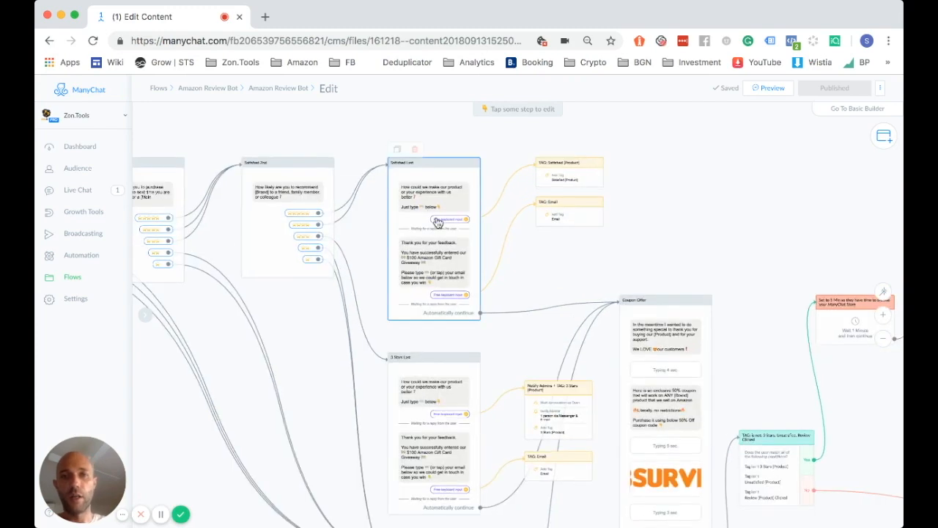
{"action": "scroll", "coordinate": [532, 287], "scroll_direction": "up", "scroll_amount": 5}
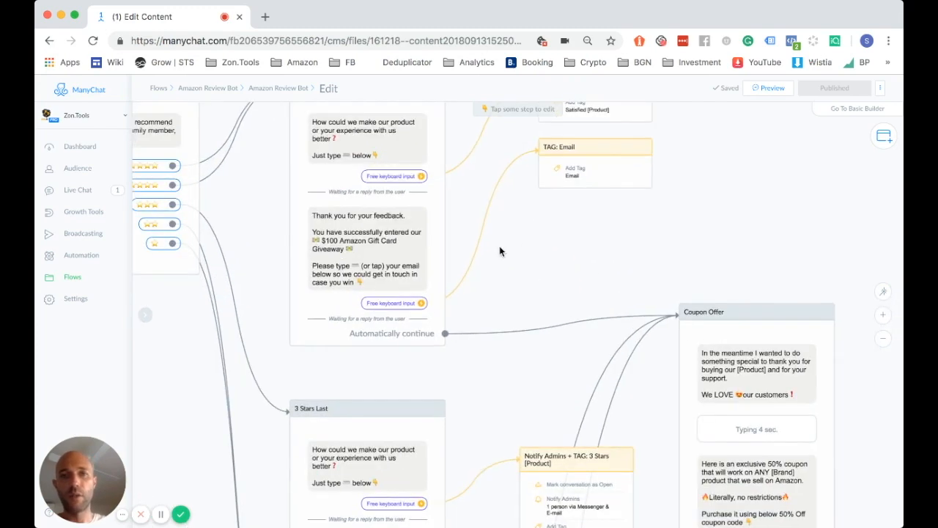
Store Satisfied Last's first free-text reply in PROCUCT 5S, then check the email reply's field
{"action": "scroll", "coordinate": [500, 247], "scroll_direction": "up", "scroll_amount": 3}
{"action": "scroll", "coordinate": [473, 252], "scroll_direction": "up", "scroll_amount": 5}
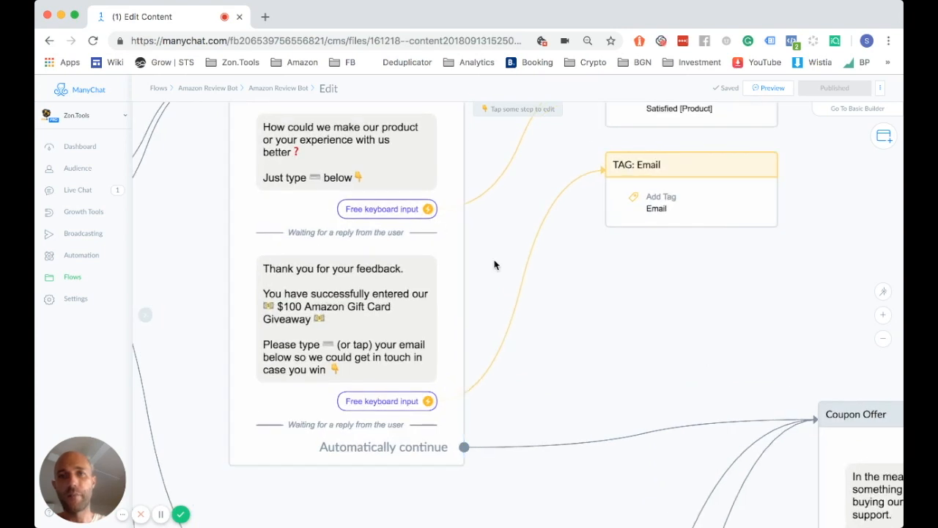
{"action": "scroll", "coordinate": [499, 294], "scroll_direction": "up", "scroll_amount": 3}
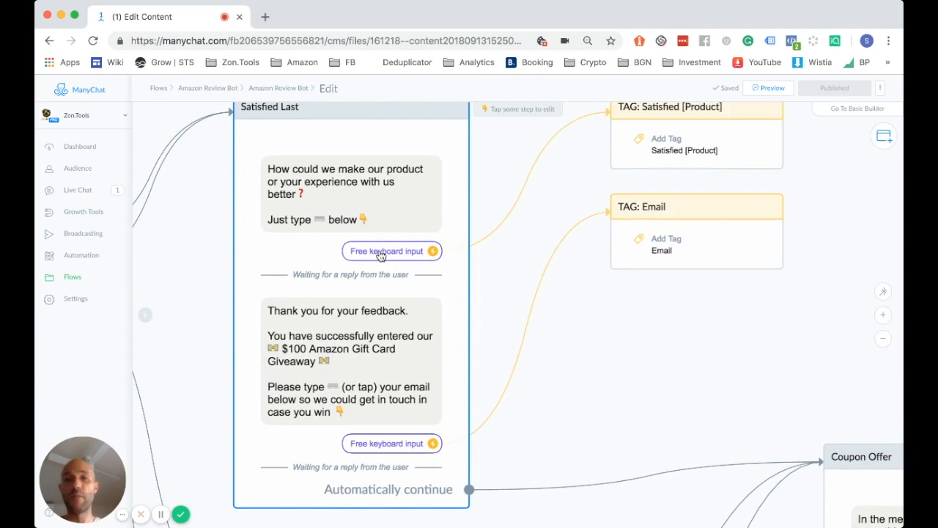
{"action": "left_click", "coordinate": [380, 254]}
{"action": "left_click", "coordinate": [185, 206]}
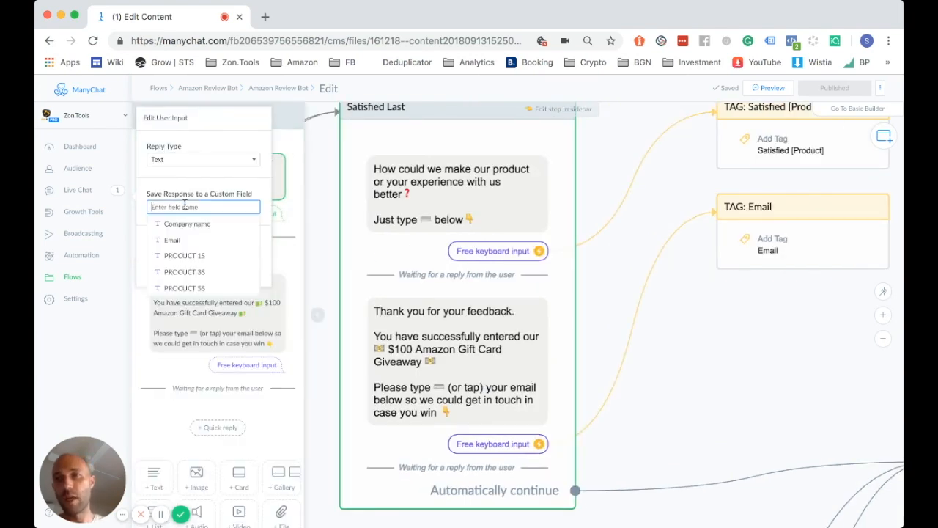
{"action": "left_click", "coordinate": [204, 288]}
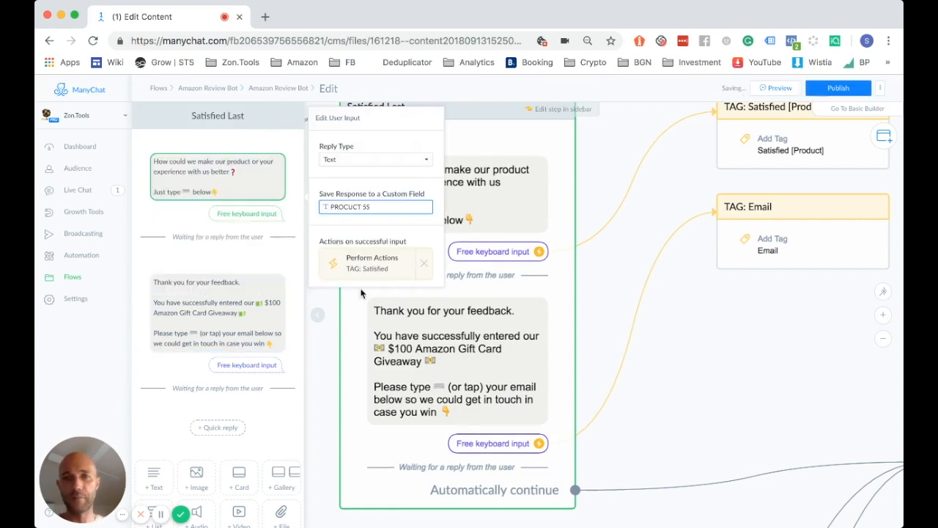
{"action": "left_click", "coordinate": [331, 338]}
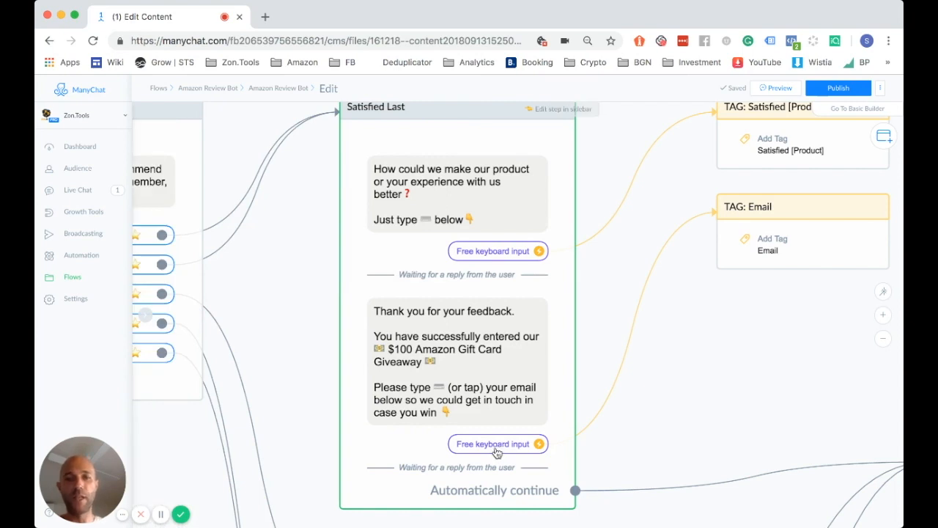
{"action": "left_click", "coordinate": [495, 445]}
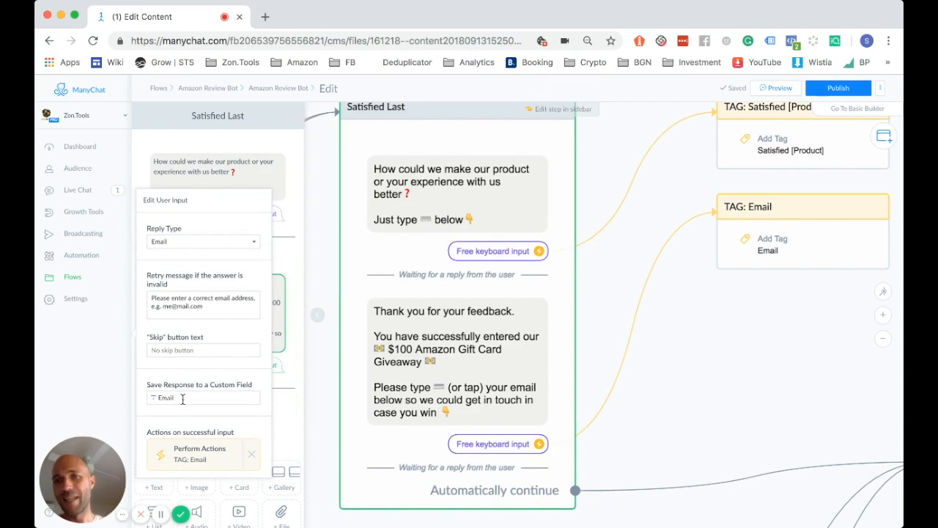
{"action": "left_click", "coordinate": [320, 439]}
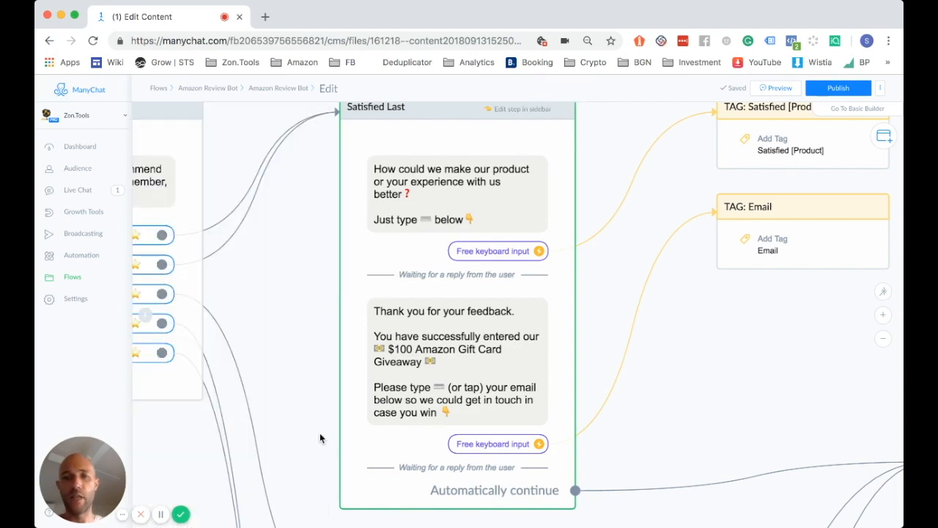
Store 3 Stars Last's first free-text reply in PROCUCT 3S, then check the email reply's field
{"action": "scroll", "coordinate": [325, 250], "scroll_direction": "down", "scroll_amount": 8}
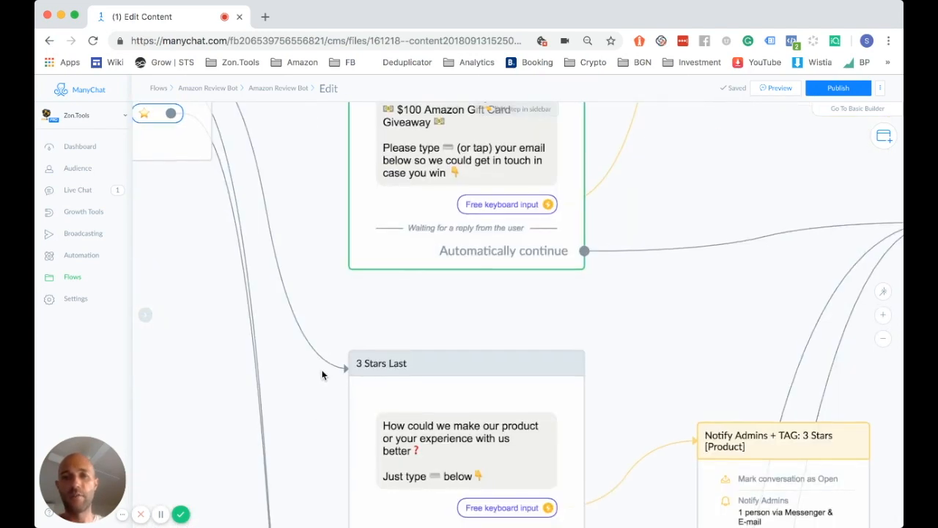
{"action": "scroll", "coordinate": [327, 239], "scroll_direction": "down", "scroll_amount": 4}
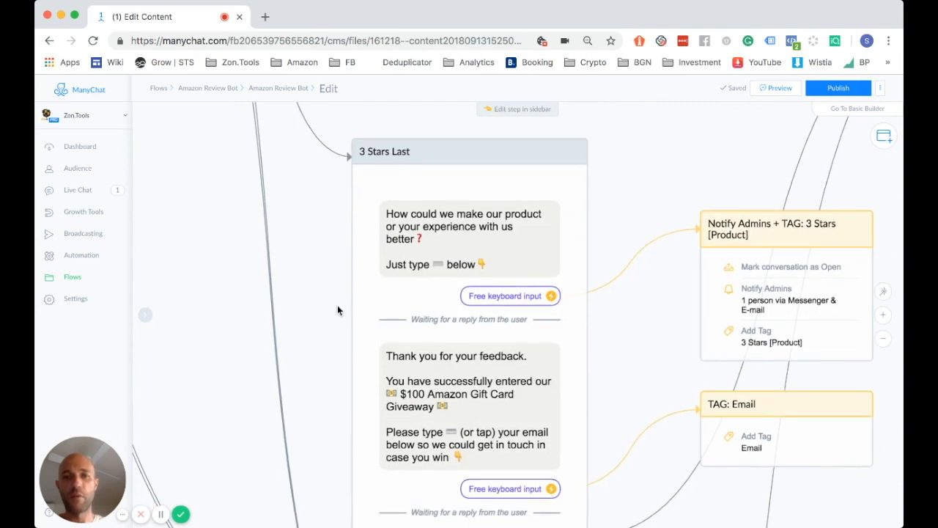
{"action": "scroll", "coordinate": [336, 293], "scroll_direction": "down", "scroll_amount": 2}
{"action": "left_click", "coordinate": [481, 257]}
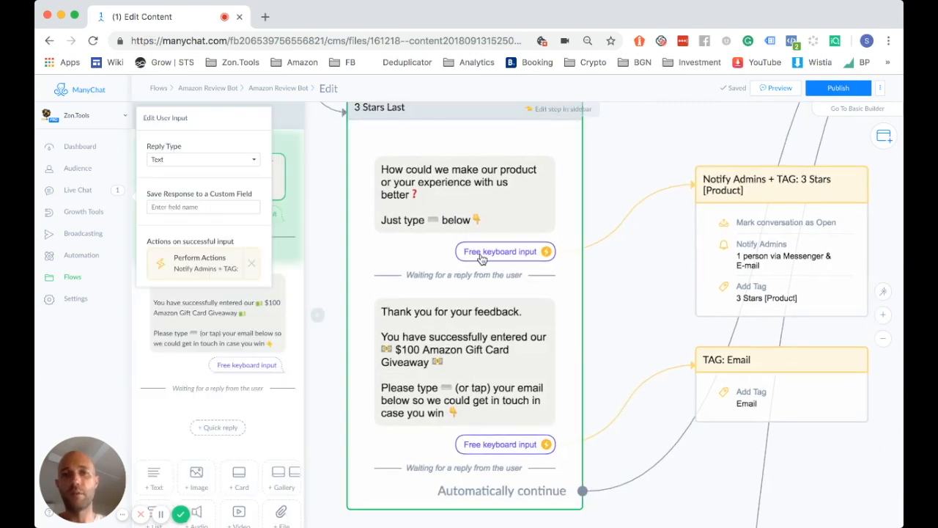
{"action": "left_click", "coordinate": [196, 207]}
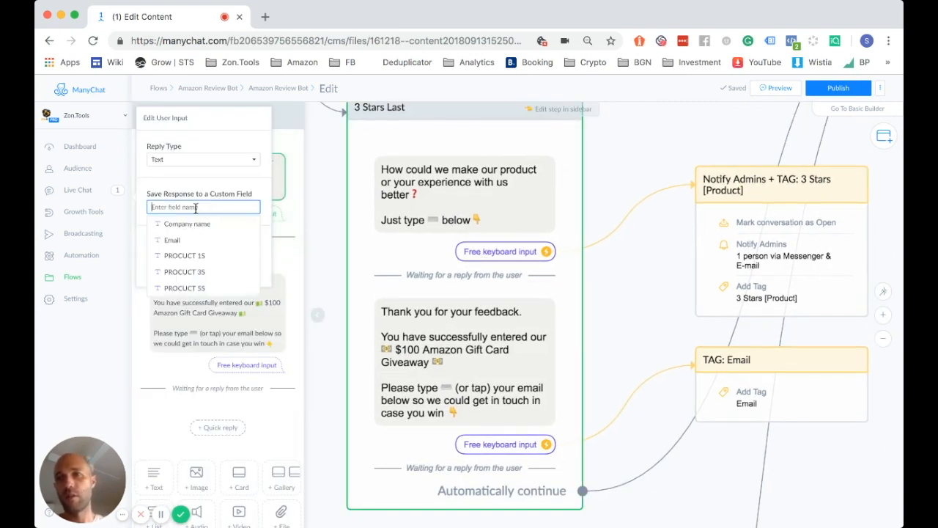
{"action": "left_click", "coordinate": [206, 275]}
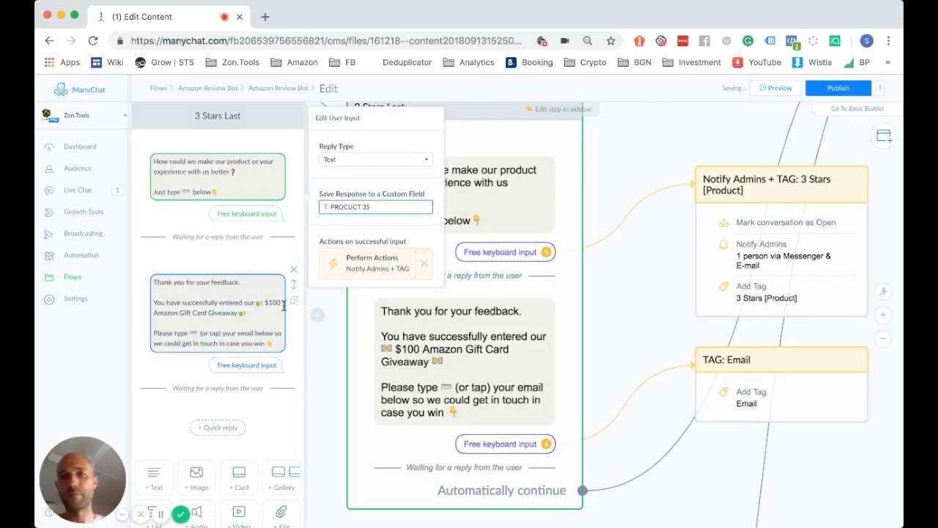
{"action": "left_click", "coordinate": [325, 360]}
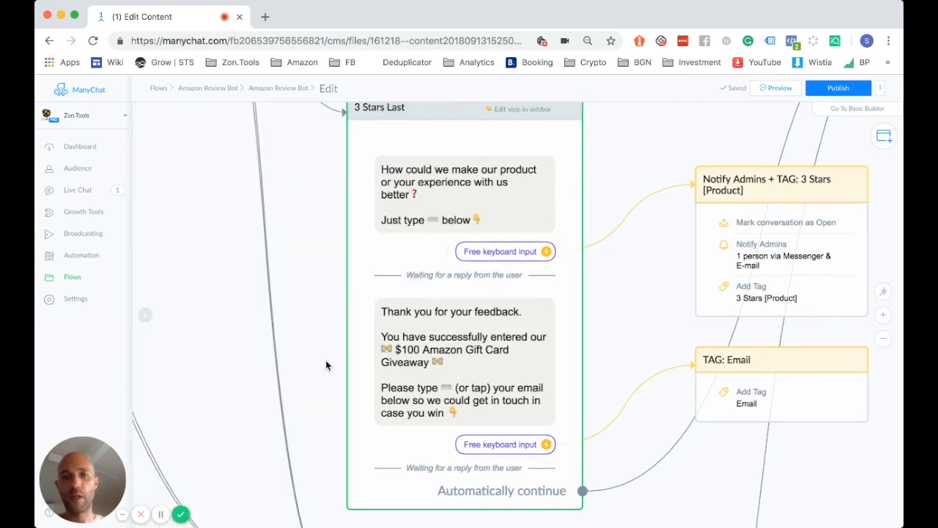
{"action": "left_click", "coordinate": [503, 444]}
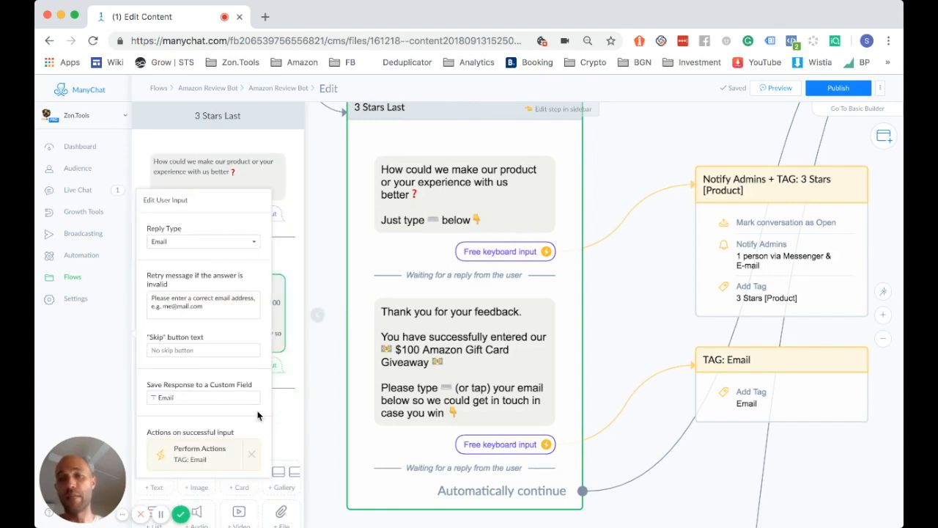
{"action": "left_click", "coordinate": [329, 438]}
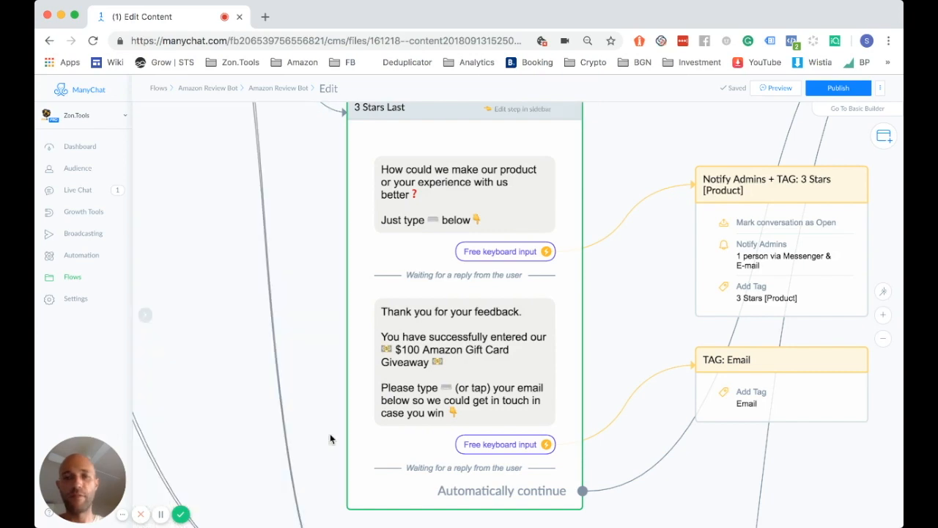
Store the Unsatisfied step's improvement feedback in PRODUCT 1S, then check the email reply's settings
{"action": "scroll", "coordinate": [330, 438], "scroll_direction": "down", "scroll_amount": 5}
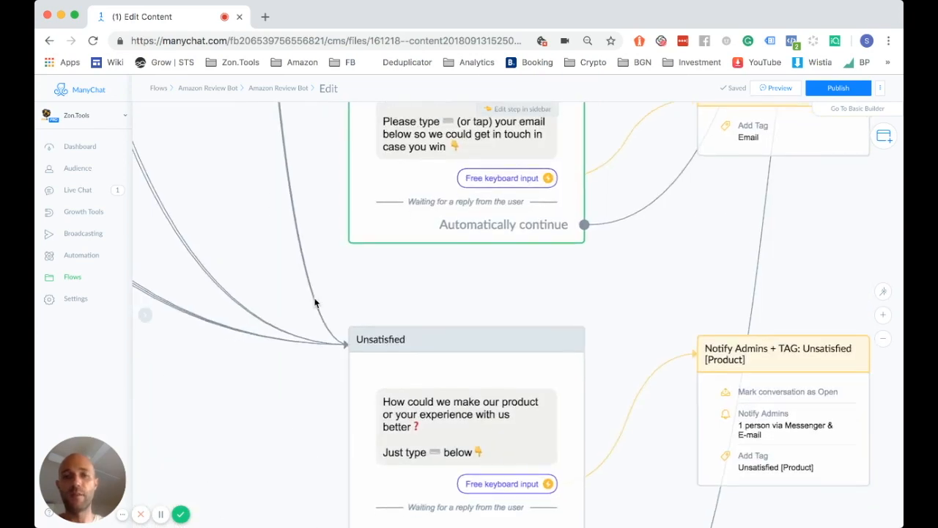
{"action": "scroll", "coordinate": [316, 144], "scroll_direction": "down", "scroll_amount": 2}
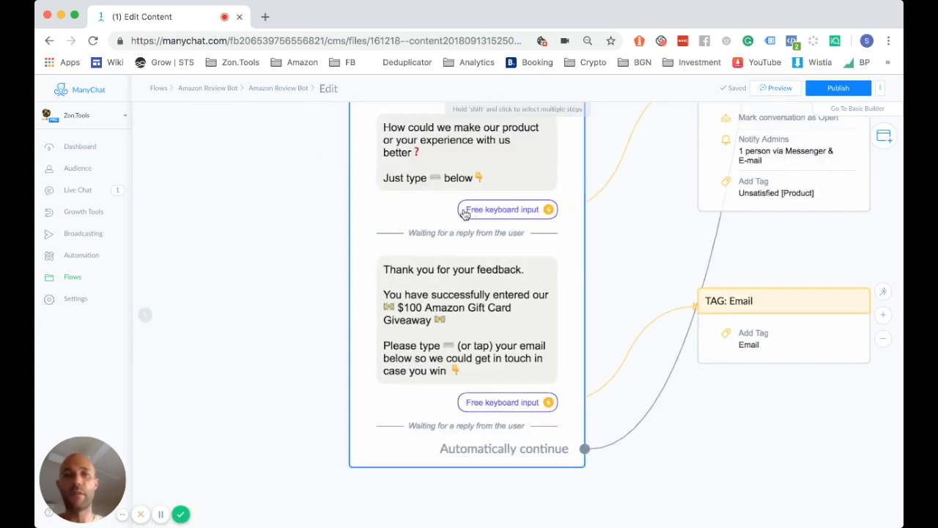
{"action": "scroll", "coordinate": [296, 241], "scroll_direction": "up", "scroll_amount": 1}
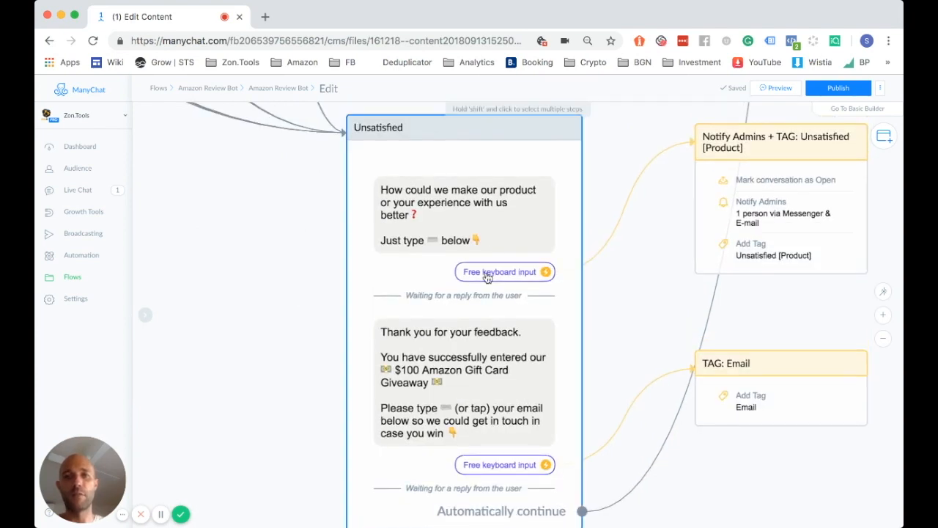
{"action": "left_click", "coordinate": [486, 277]}
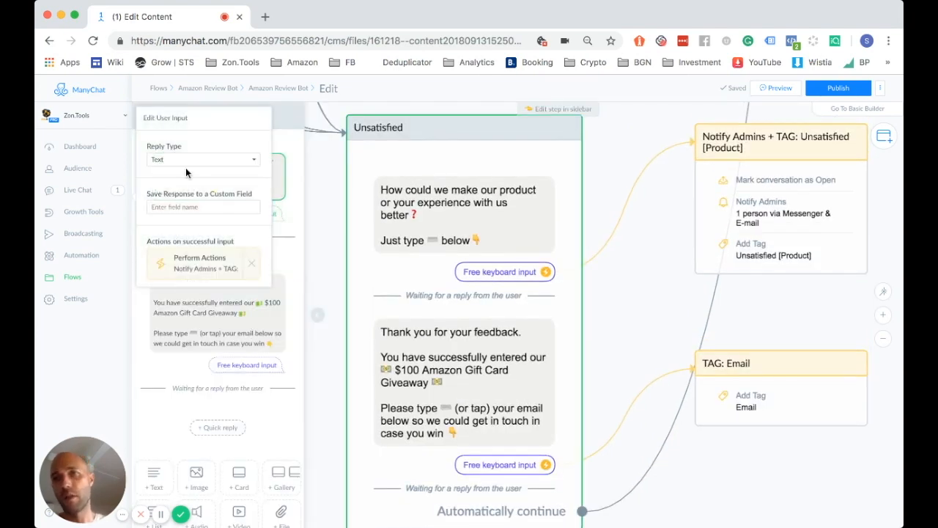
{"action": "left_click", "coordinate": [176, 207]}
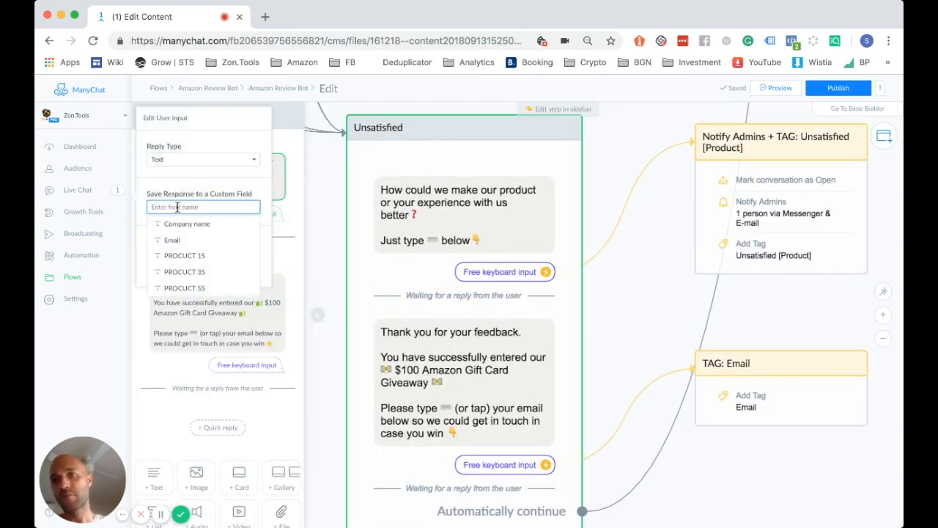
{"action": "left_click", "coordinate": [206, 256]}
{"action": "left_click", "coordinate": [318, 401]}
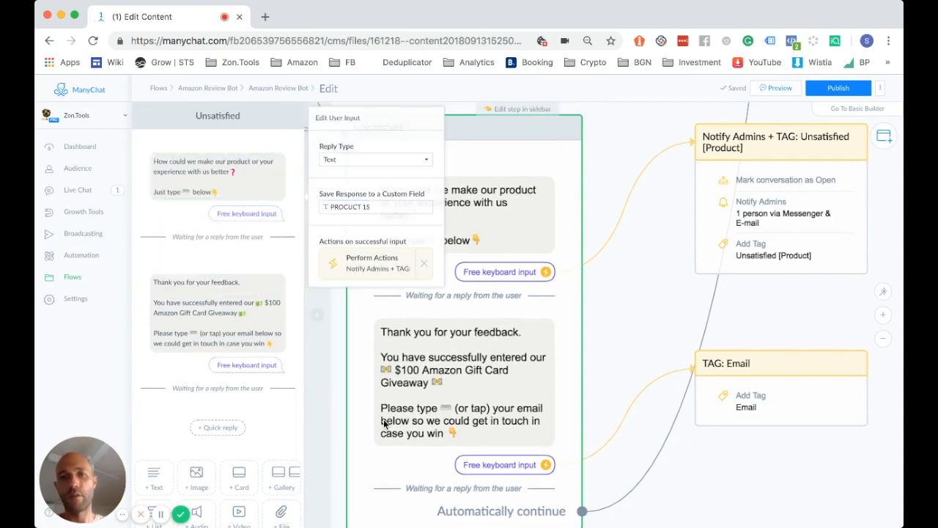
{"action": "left_click", "coordinate": [478, 466]}
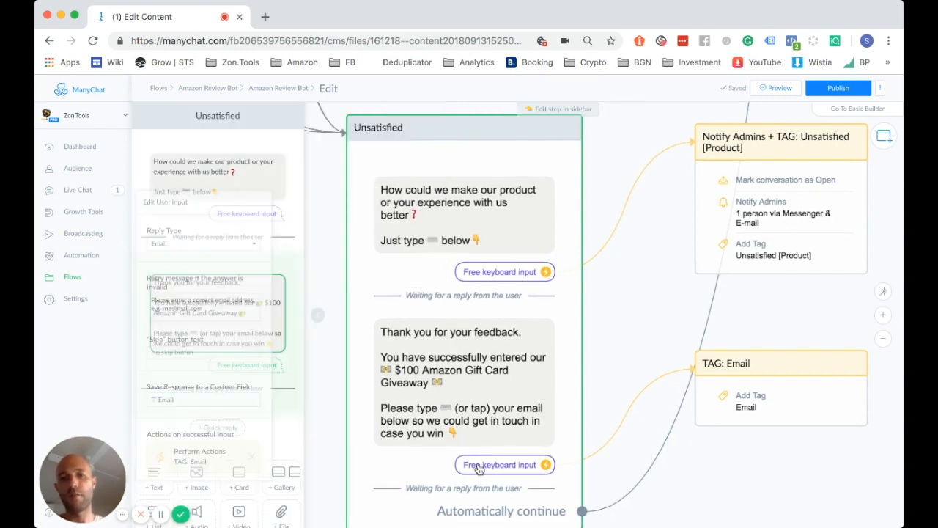
{"action": "left_click", "coordinate": [336, 423]}
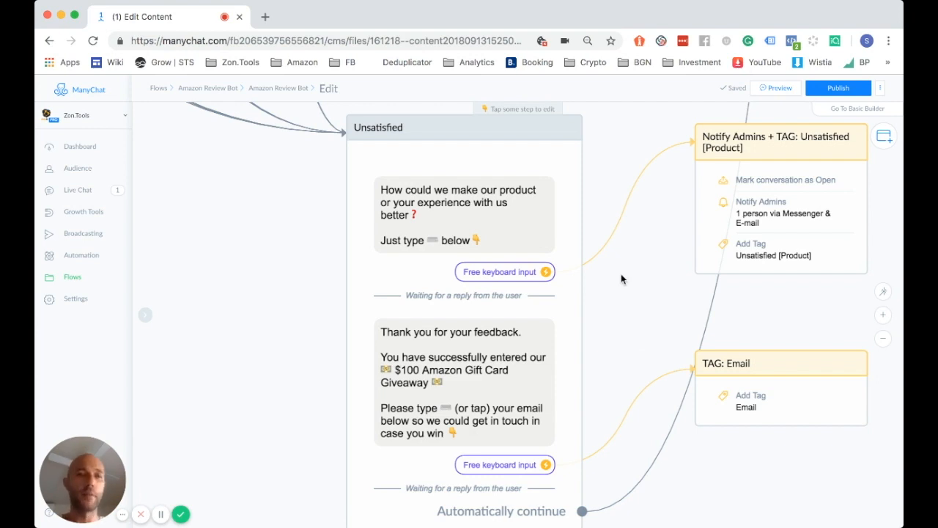
{"action": "scroll", "coordinate": [621, 279], "scroll_direction": "down", "scroll_amount": 2}
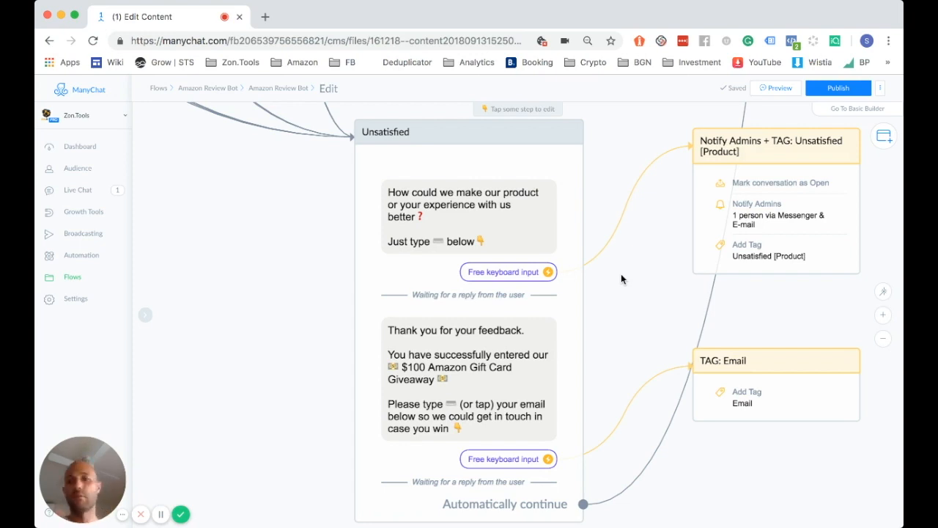
{"action": "scroll", "coordinate": [620, 274], "scroll_direction": "down", "scroll_amount": 3}
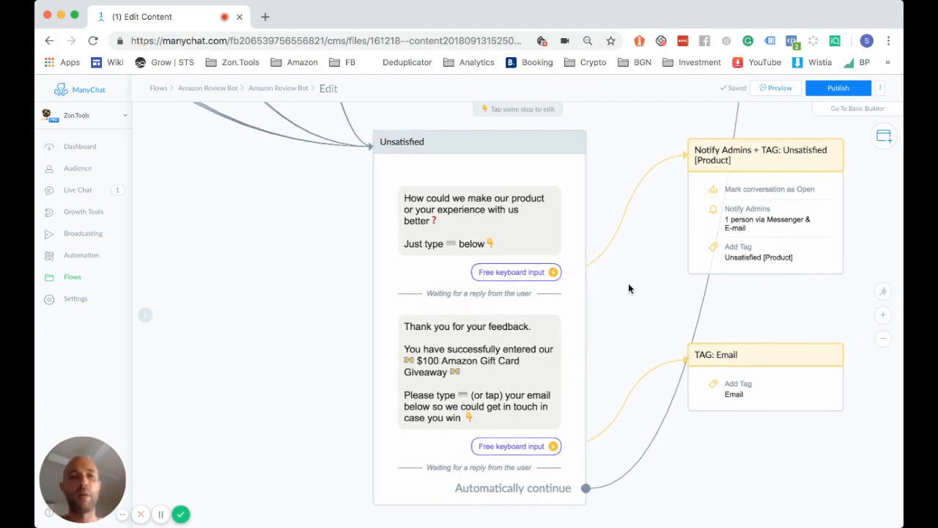
{"action": "scroll", "coordinate": [628, 285], "scroll_direction": "right", "scroll_amount": 3}
{"action": "scroll", "coordinate": [609, 290], "scroll_direction": "down", "scroll_amount": 3}
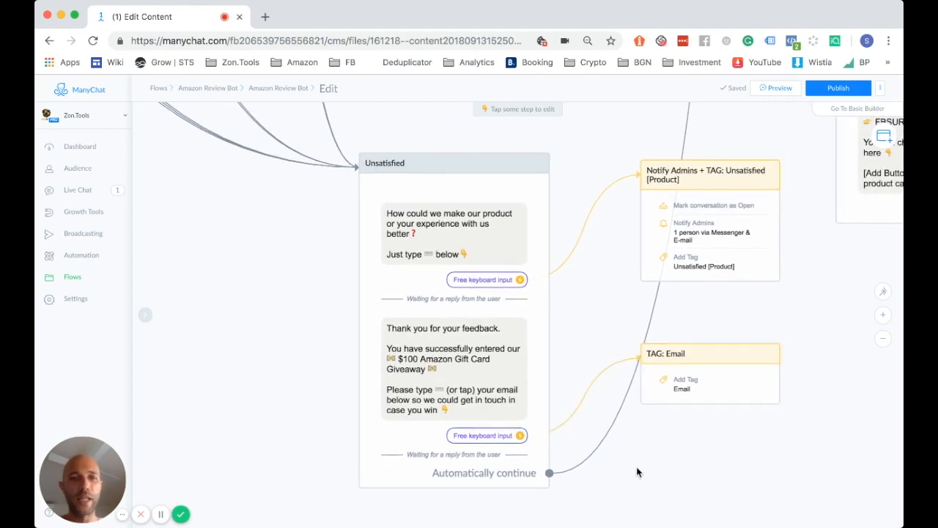
{"action": "scroll", "coordinate": [636, 470], "scroll_direction": "up", "scroll_amount": 3}
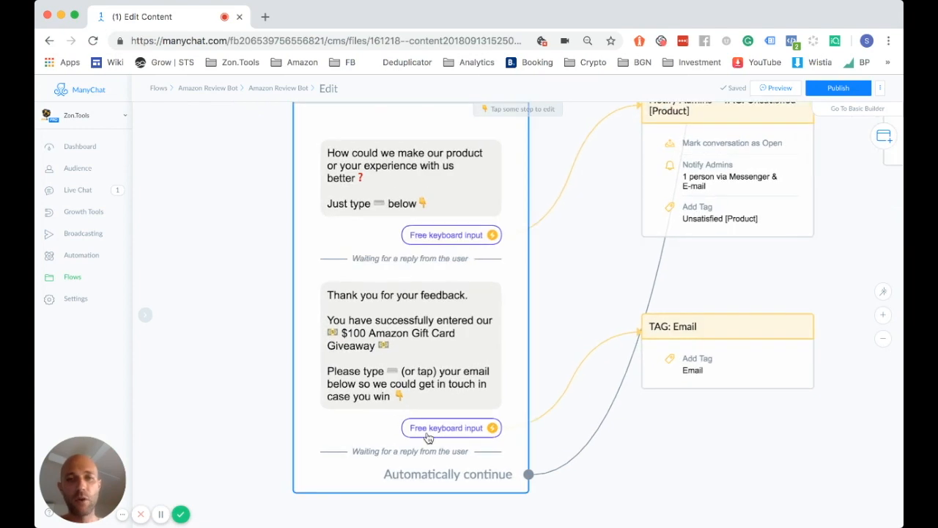
{"action": "left_click", "coordinate": [702, 331]}
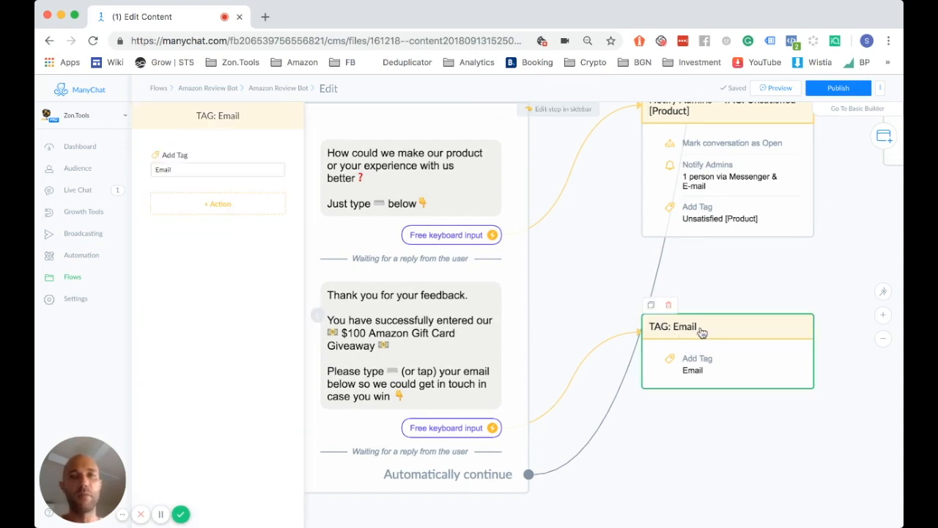
{"action": "left_click", "coordinate": [181, 170]}
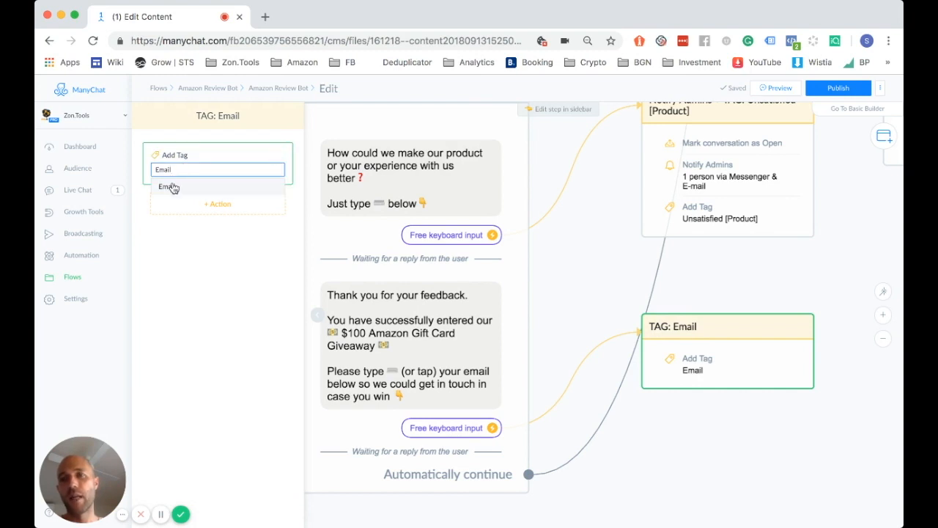
{"action": "left_click", "coordinate": [553, 267]}
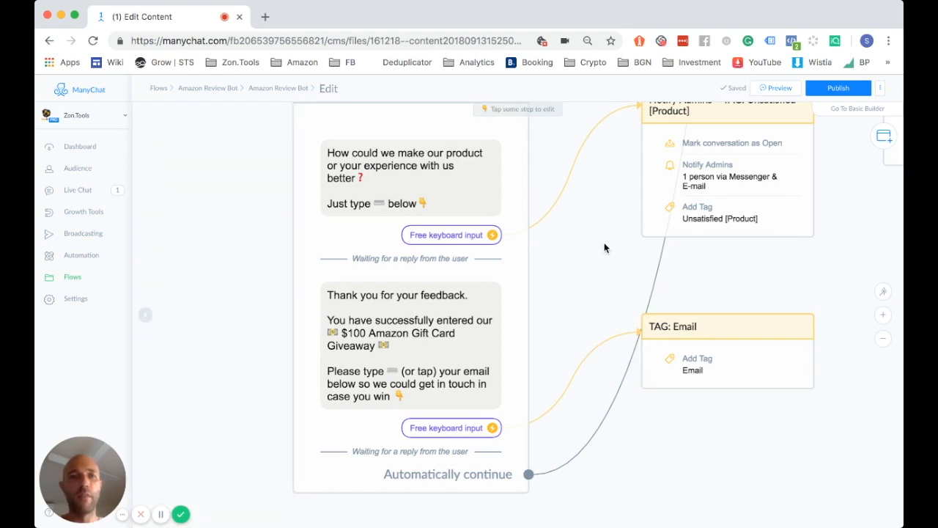
{"action": "scroll", "coordinate": [599, 308], "scroll_direction": "up", "scroll_amount": 2}
{"action": "scroll", "coordinate": [595, 360], "scroll_direction": "up", "scroll_amount": 5}
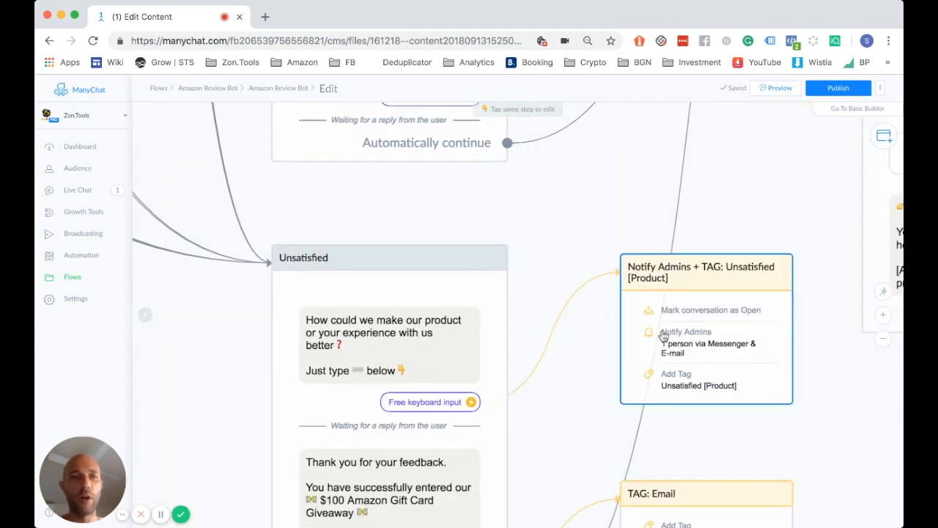
{"action": "left_click", "coordinate": [689, 277]}
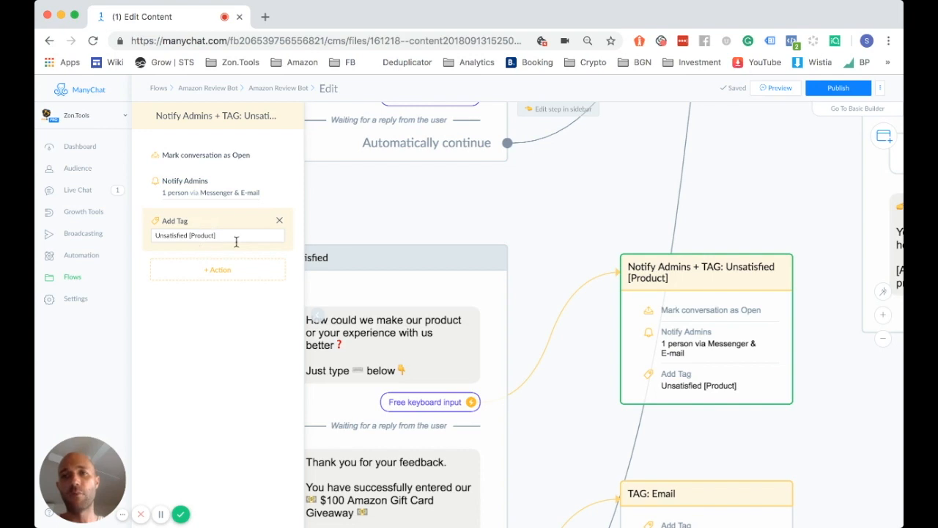
{"action": "double_click", "coordinate": [159, 234]}
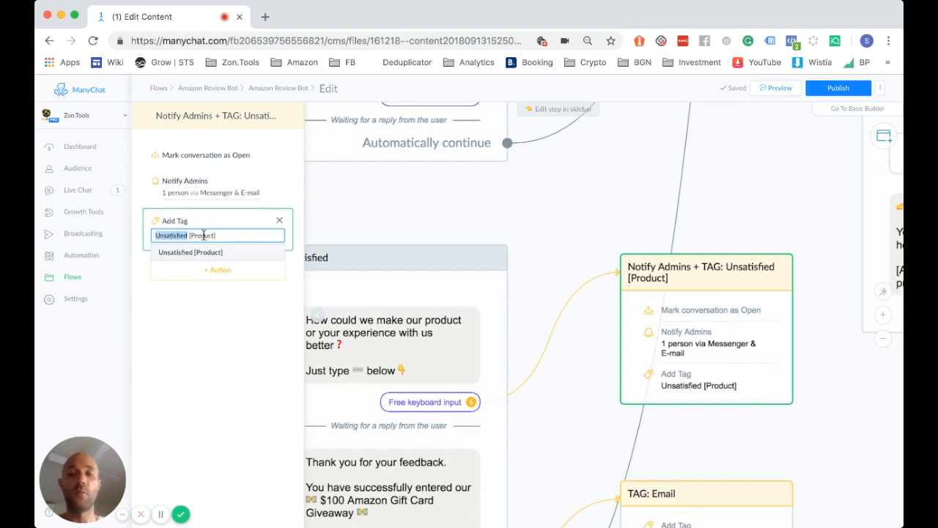
{"action": "left_click", "coordinate": [335, 226]}
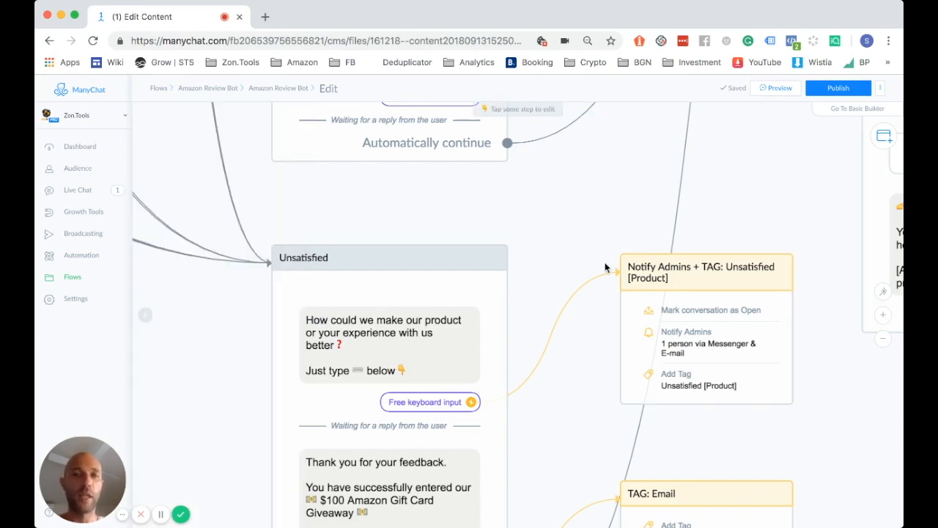
Scroll up through 3 Stars Last and Satisfied Last, inspecting the TAG: Email action
{"action": "scroll", "coordinate": [611, 322], "scroll_direction": "up", "scroll_amount": 6}
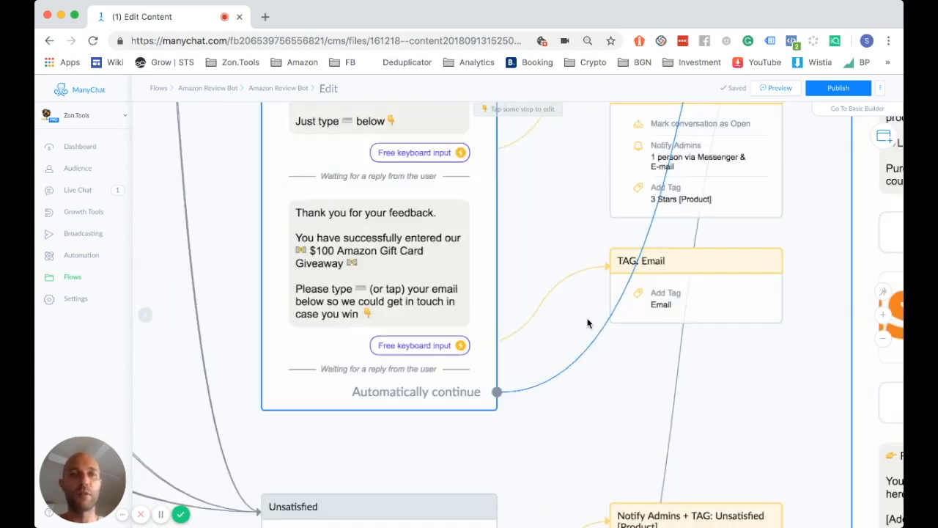
{"action": "scroll", "coordinate": [583, 358], "scroll_direction": "up", "scroll_amount": 2}
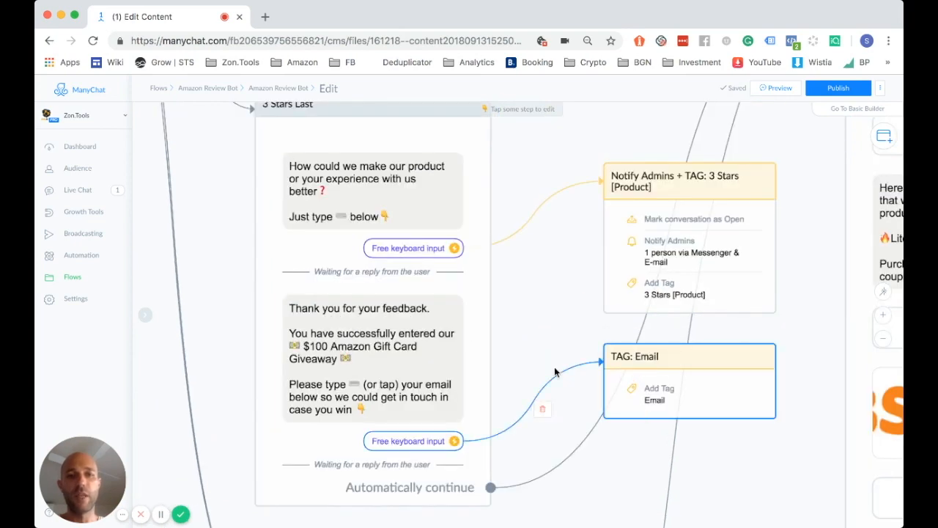
{"action": "scroll", "coordinate": [558, 333], "scroll_direction": "up", "scroll_amount": 1}
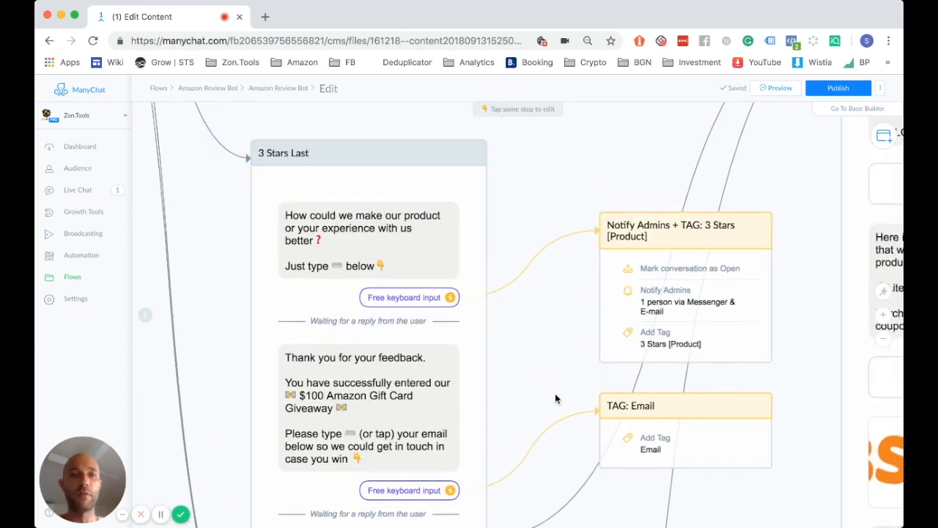
{"action": "scroll", "coordinate": [555, 399], "scroll_direction": "up", "scroll_amount": 1}
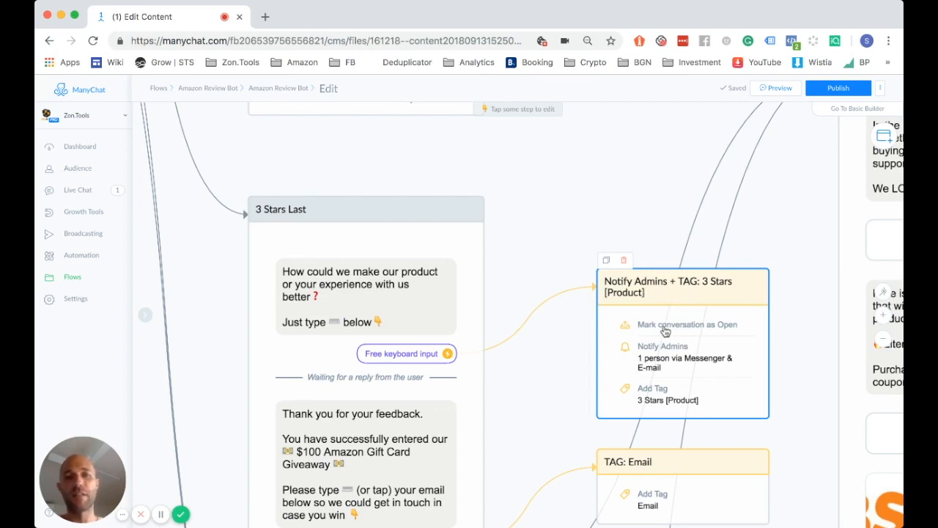
{"action": "scroll", "coordinate": [533, 231], "scroll_direction": "up", "scroll_amount": 5}
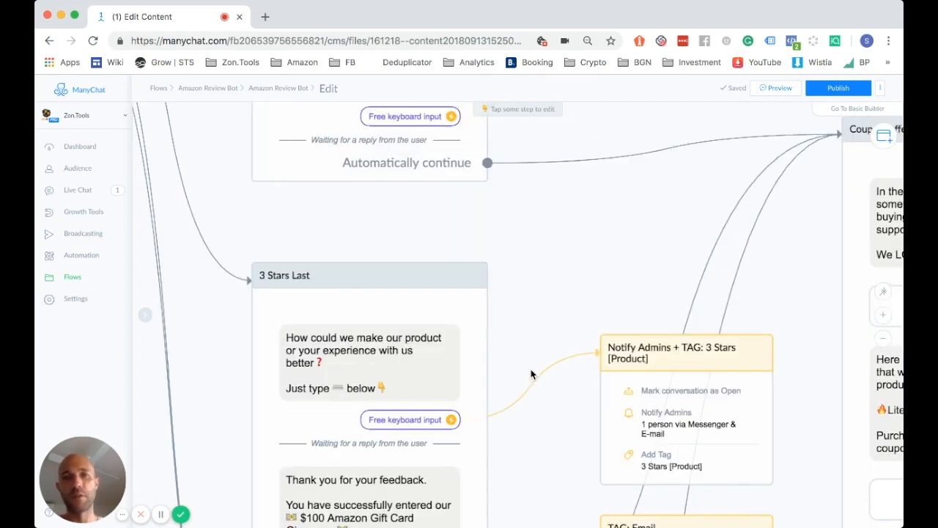
{"action": "scroll", "coordinate": [545, 252], "scroll_direction": "up", "scroll_amount": 4}
{"action": "scroll", "coordinate": [514, 495], "scroll_direction": "up", "scroll_amount": 2}
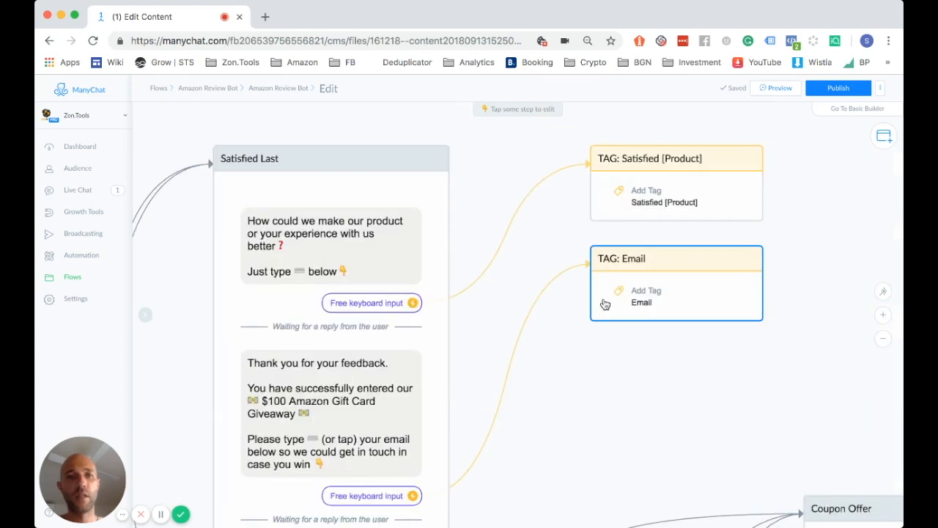
{"action": "left_click", "coordinate": [678, 305]}
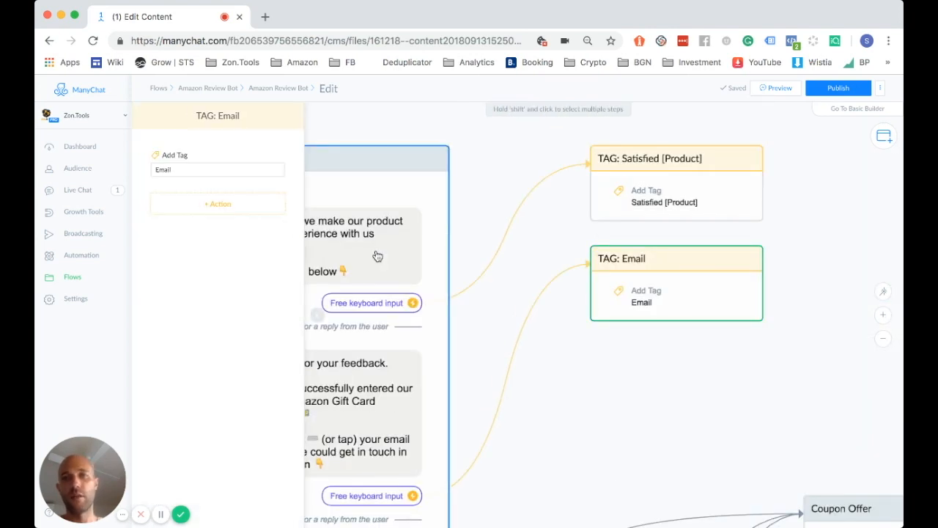
{"action": "left_click", "coordinate": [469, 244]}
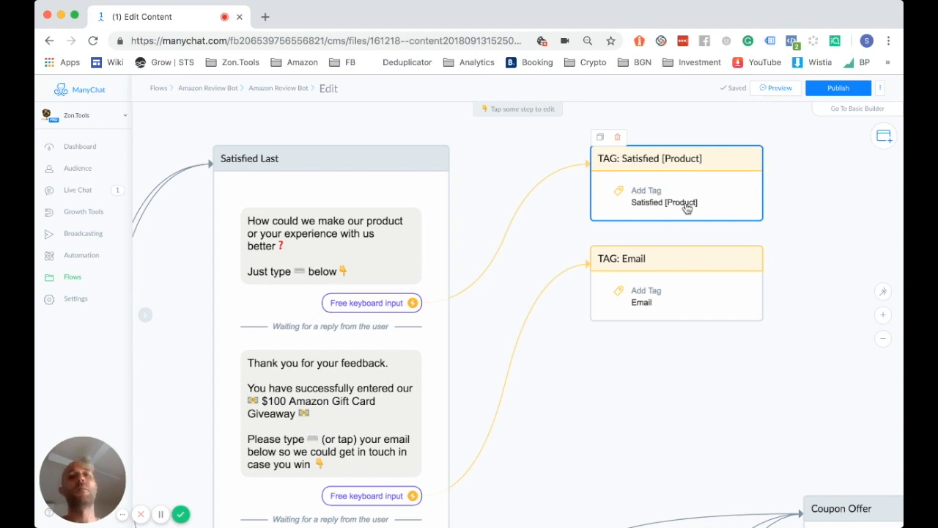
Pan the canvas past Coupon Offer to the TAG: is not condition step
{"action": "scroll", "coordinate": [535, 247], "scroll_direction": "down", "scroll_amount": 3}
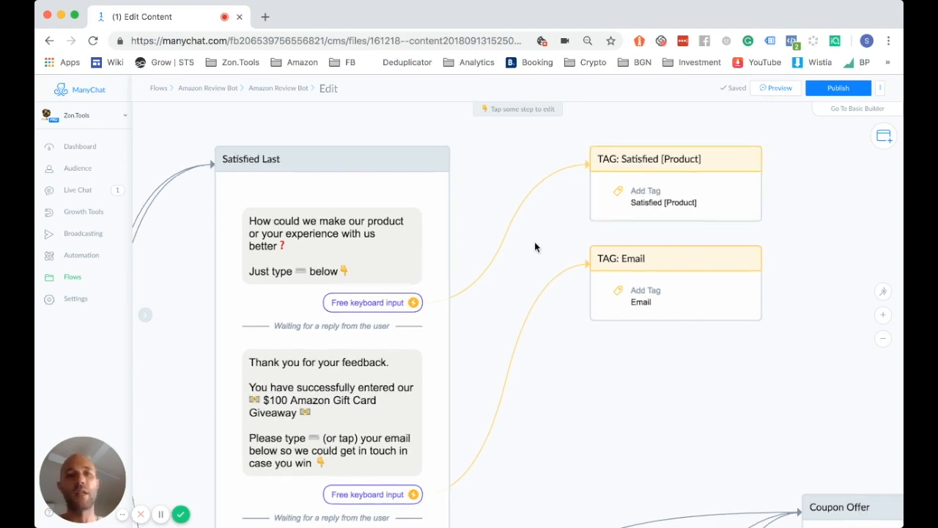
{"action": "scroll", "coordinate": [535, 243], "scroll_direction": "down", "scroll_amount": 3}
{"action": "left_click_drag", "start_coordinate": [636, 334], "coordinate": [489, 233]}
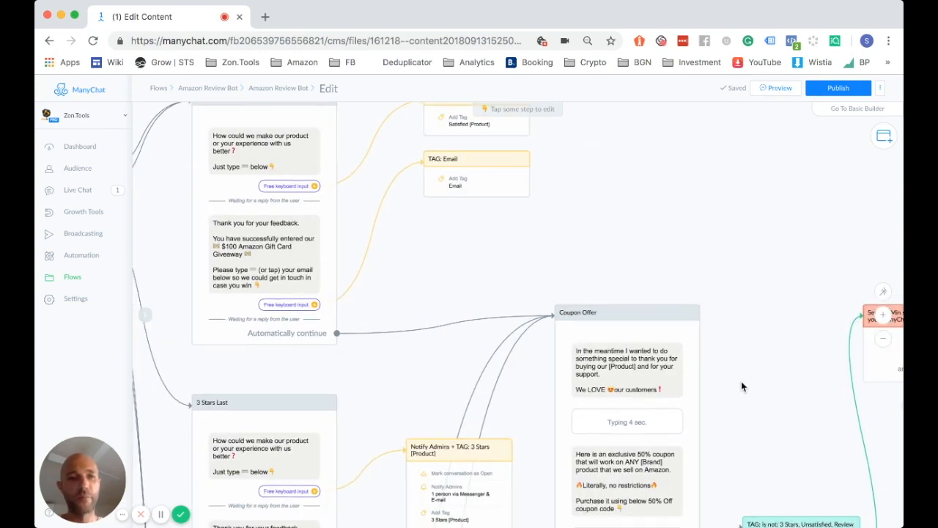
{"action": "left_click_drag", "start_coordinate": [683, 285], "coordinate": [569, 184]}
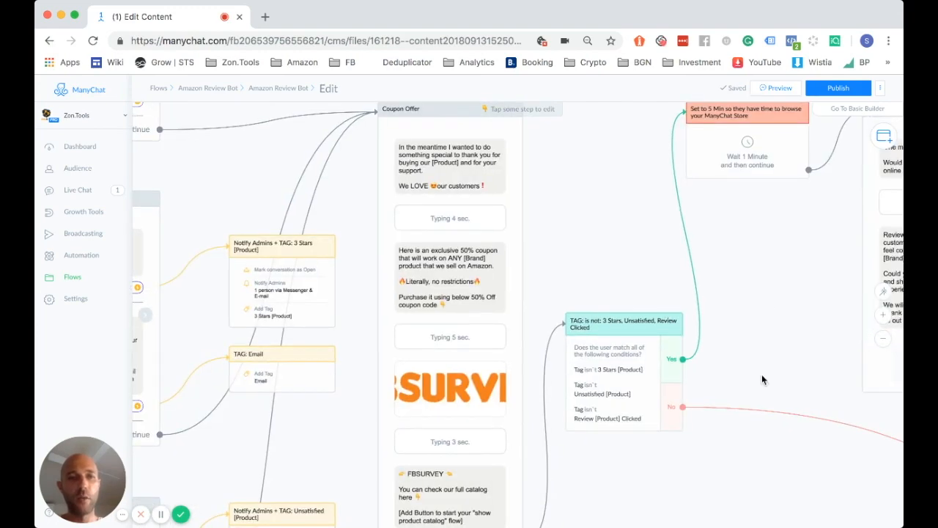
{"action": "scroll", "coordinate": [763, 376], "scroll_direction": "up", "scroll_amount": 4}
{"action": "left_click_drag", "start_coordinate": [709, 400], "coordinate": [716, 342]}
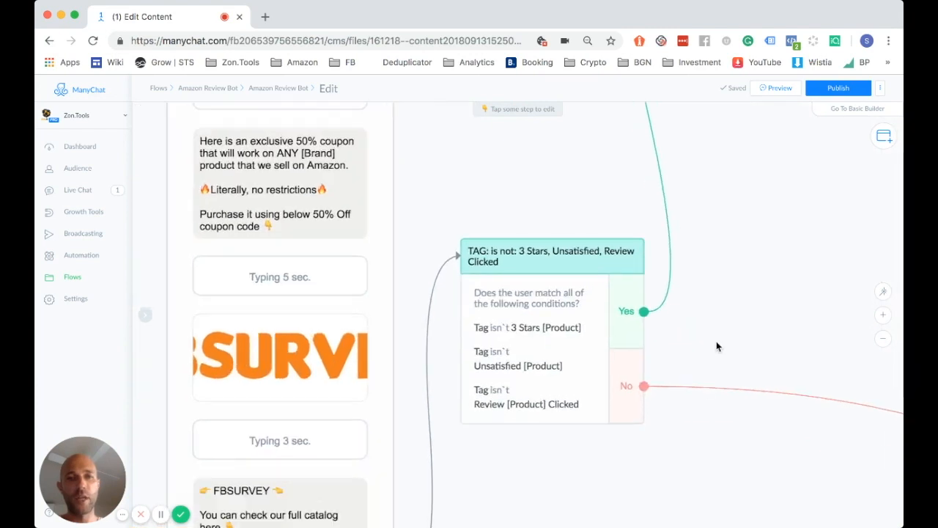
Check that the Hell Yeah and No, I'm too busy Review Now steps both add the Review [Product] Clicked tag
{"action": "left_click", "coordinate": [522, 283]}
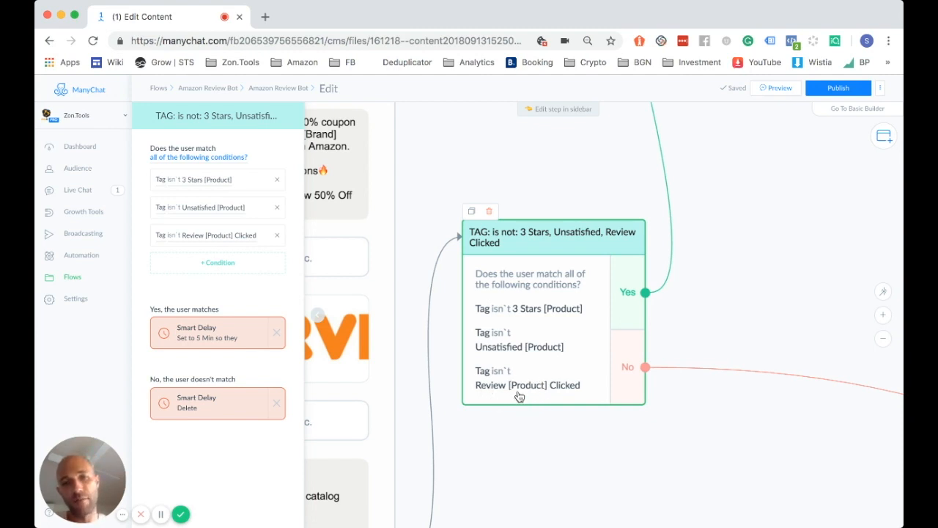
{"action": "scroll", "coordinate": [519, 397], "scroll_direction": "down", "scroll_amount": 4}
{"action": "left_click_drag", "start_coordinate": [674, 343], "coordinate": [566, 354]}
{"action": "scroll", "coordinate": [566, 354], "scroll_direction": "right", "scroll_amount": 6}
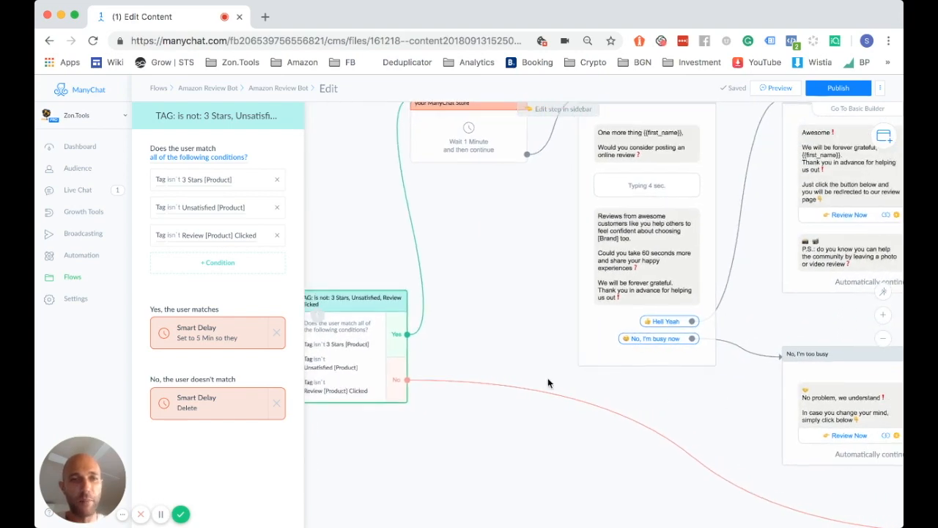
{"action": "scroll", "coordinate": [504, 377], "scroll_direction": "right", "scroll_amount": 5}
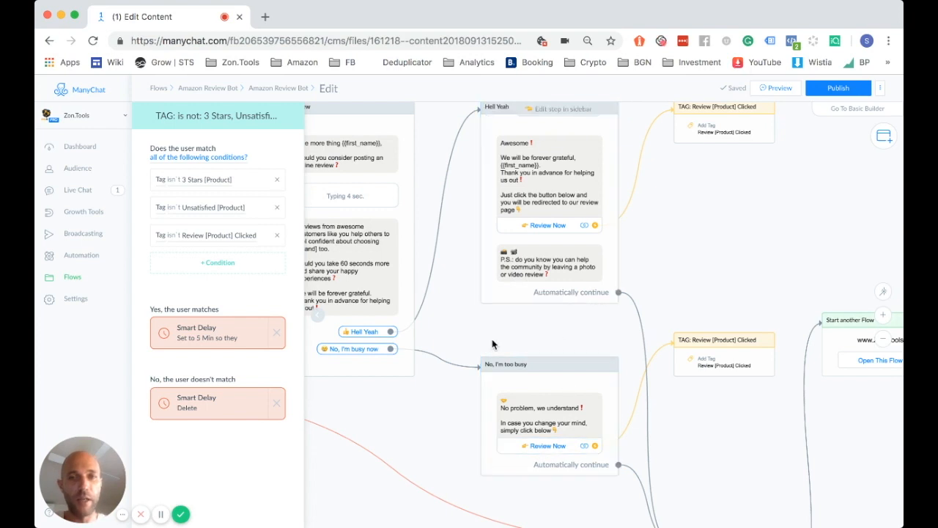
{"action": "left_click_drag", "start_coordinate": [491, 343], "coordinate": [493, 359]}
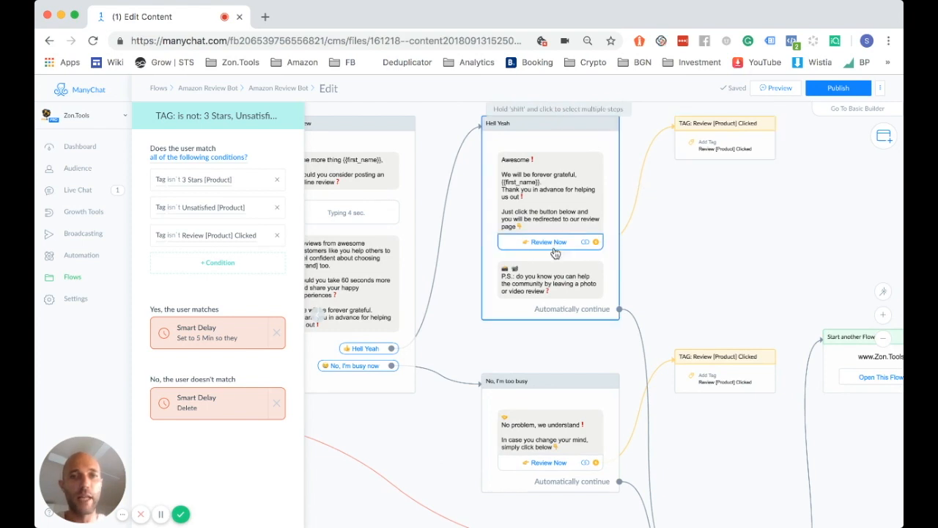
{"action": "left_click", "coordinate": [721, 150]}
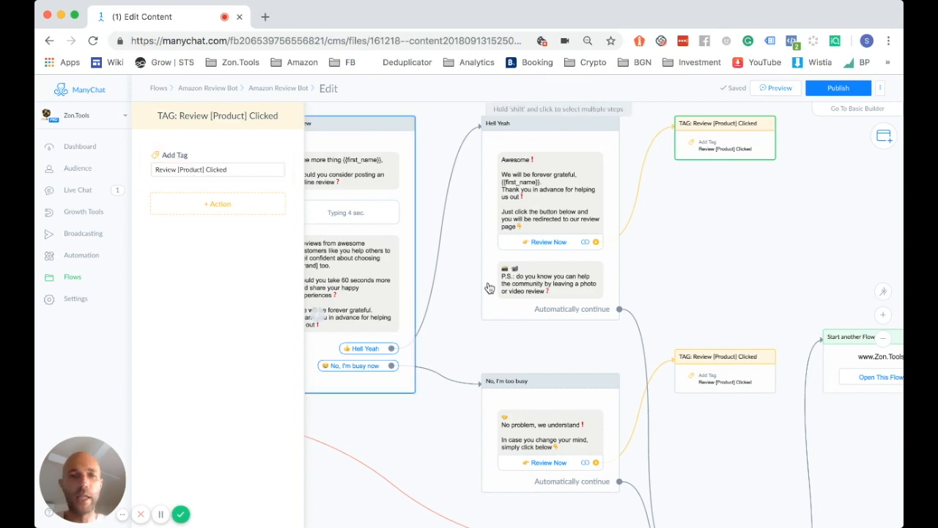
{"action": "left_click", "coordinate": [712, 386]}
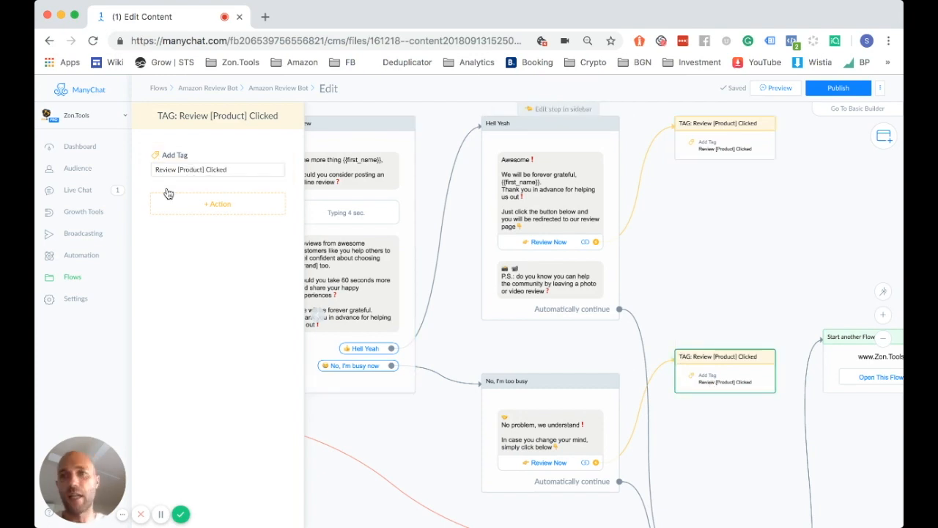
{"action": "left_click", "coordinate": [436, 341]}
{"action": "scroll", "coordinate": [436, 341], "scroll_direction": "down", "scroll_amount": 5}
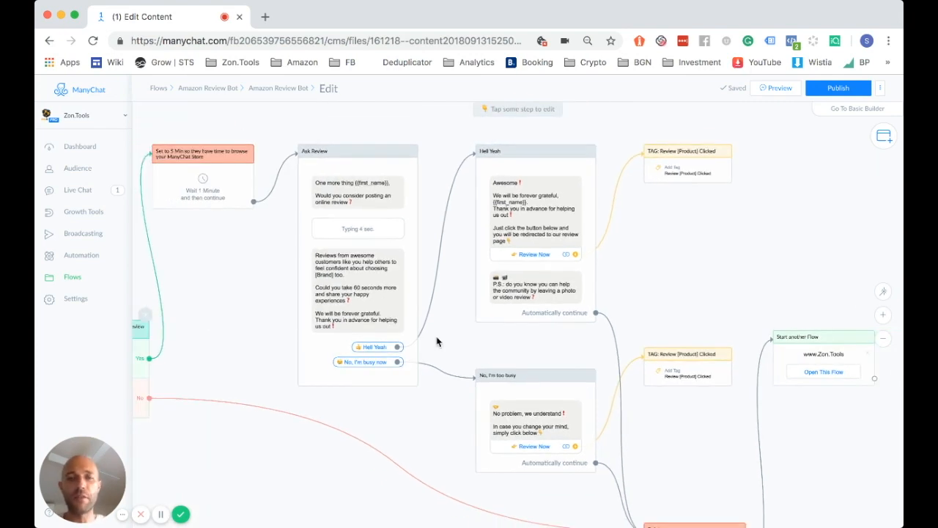
Pan and zoom across the Amazon Review Bot flow, from its opening steps to the coupon and review steps
{"action": "scroll", "coordinate": [322, 316], "scroll_direction": "down", "scroll_amount": 5}
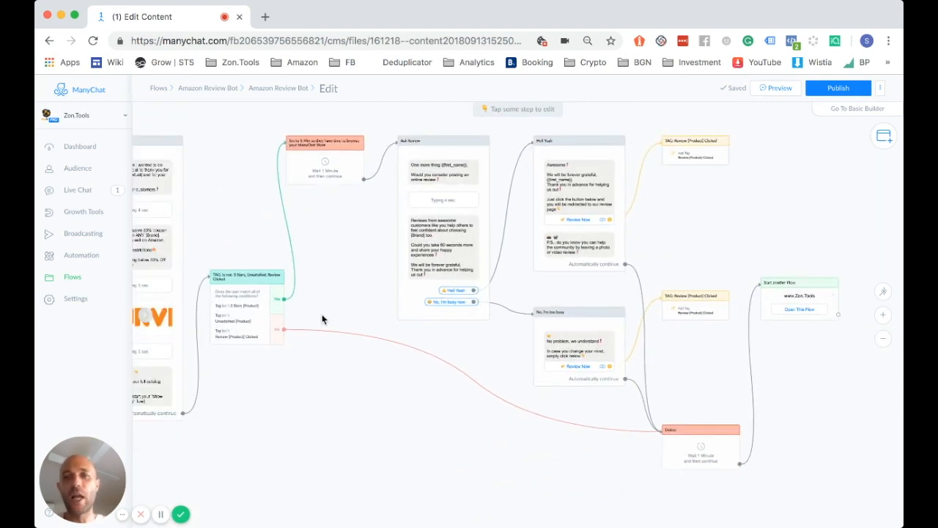
{"action": "scroll", "coordinate": [322, 314], "scroll_direction": "down", "scroll_amount": 2}
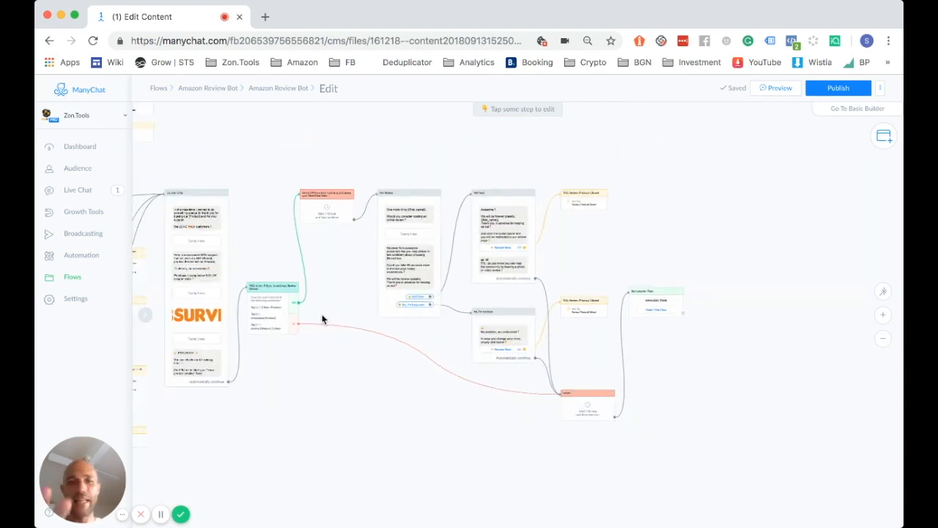
{"action": "scroll", "coordinate": [317, 375], "scroll_direction": "left", "scroll_amount": 8}
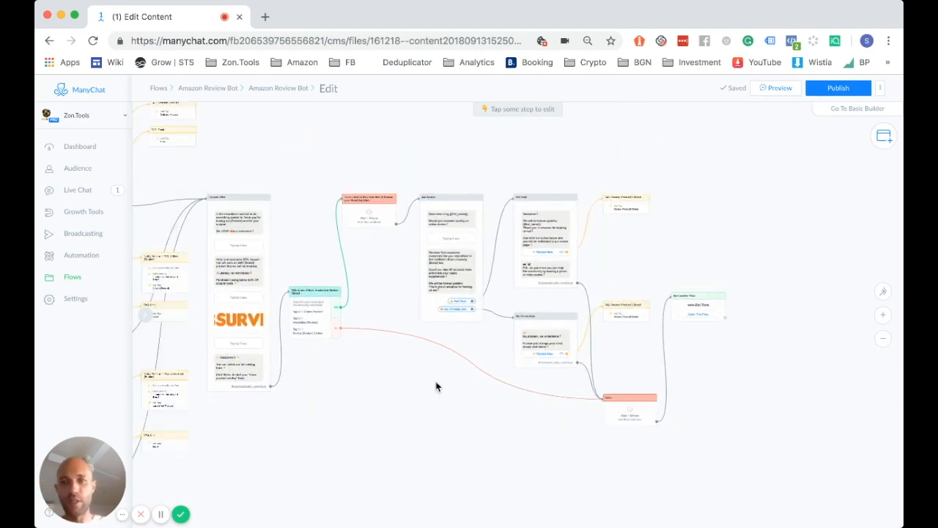
{"action": "scroll", "coordinate": [513, 424], "scroll_direction": "down", "scroll_amount": 5}
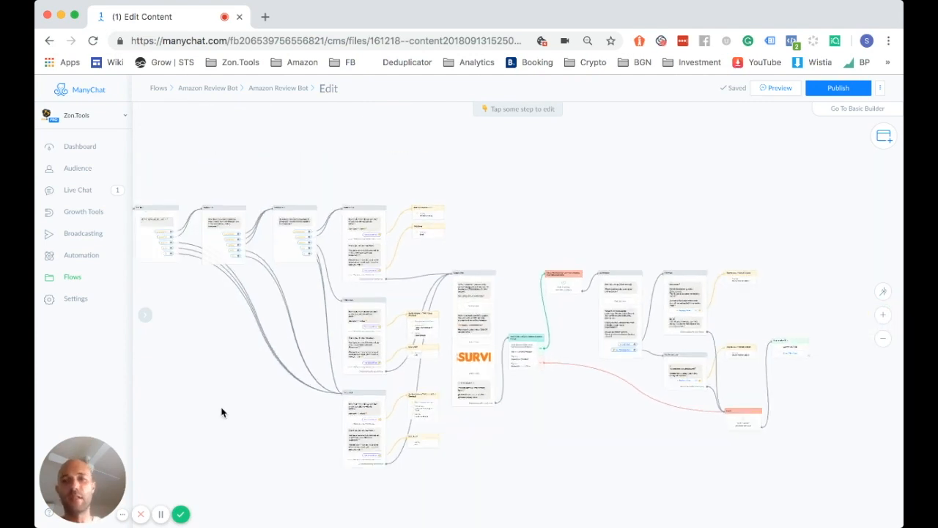
{"action": "scroll", "coordinate": [222, 410], "scroll_direction": "down", "scroll_amount": 4}
{"action": "left_click_drag", "start_coordinate": [270, 409], "coordinate": [254, 333]}
{"action": "scroll", "coordinate": [255, 334], "scroll_direction": "up", "scroll_amount": 5}
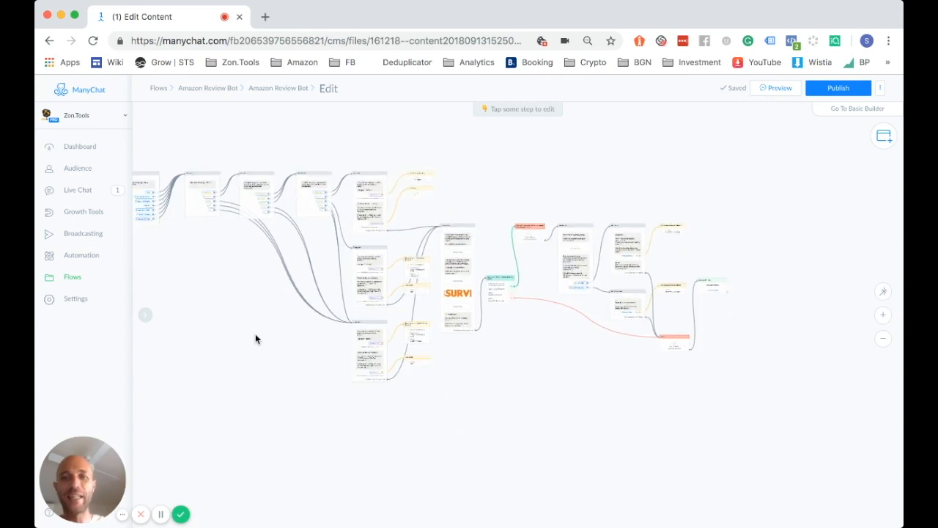
{"action": "scroll", "coordinate": [688, 402], "scroll_direction": "right", "scroll_amount": 5}
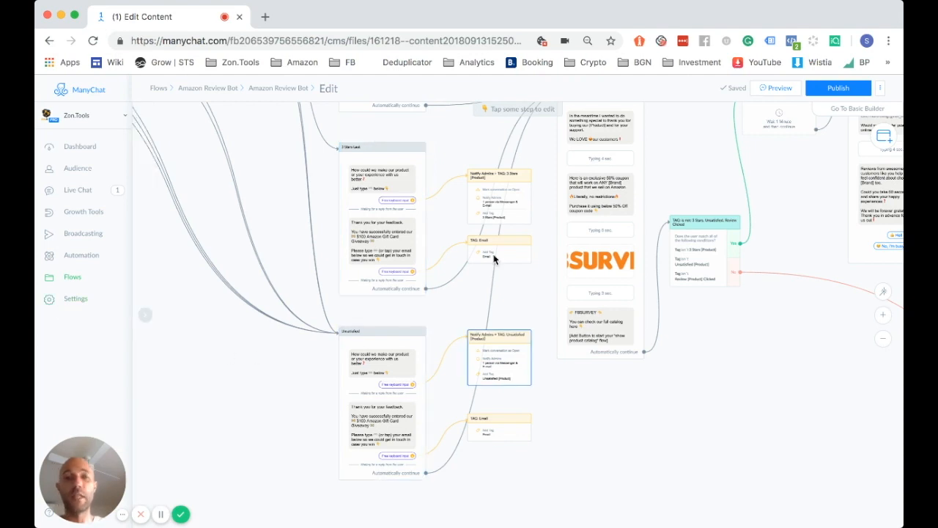
{"action": "left_click_drag", "start_coordinate": [722, 360], "coordinate": [593, 386]}
{"action": "left_click_drag", "start_coordinate": [714, 390], "coordinate": [556, 379]}
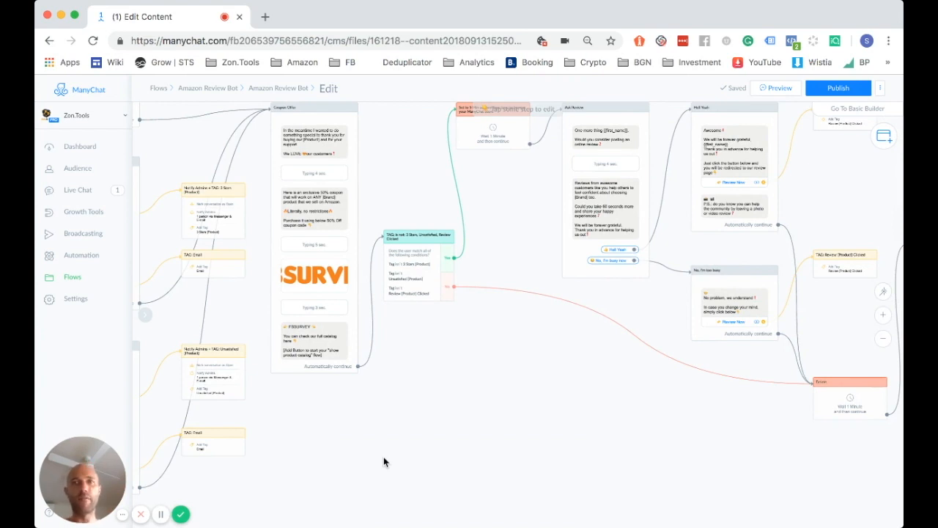
Select the flow editor's page URL, then publish the Amazon Review Bot flow
{"action": "double_click", "coordinate": [317, 41]}
{"action": "key", "text": "super+a"}
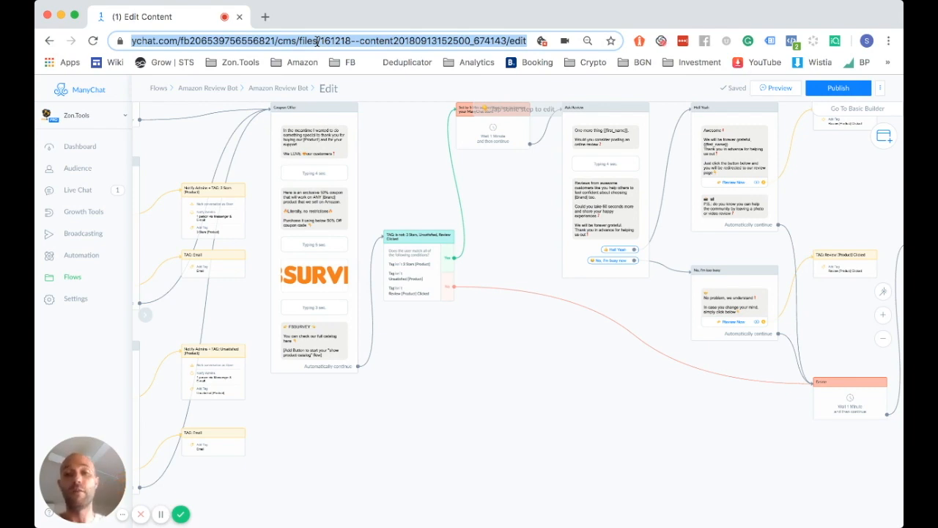
{"action": "left_click", "coordinate": [329, 443]}
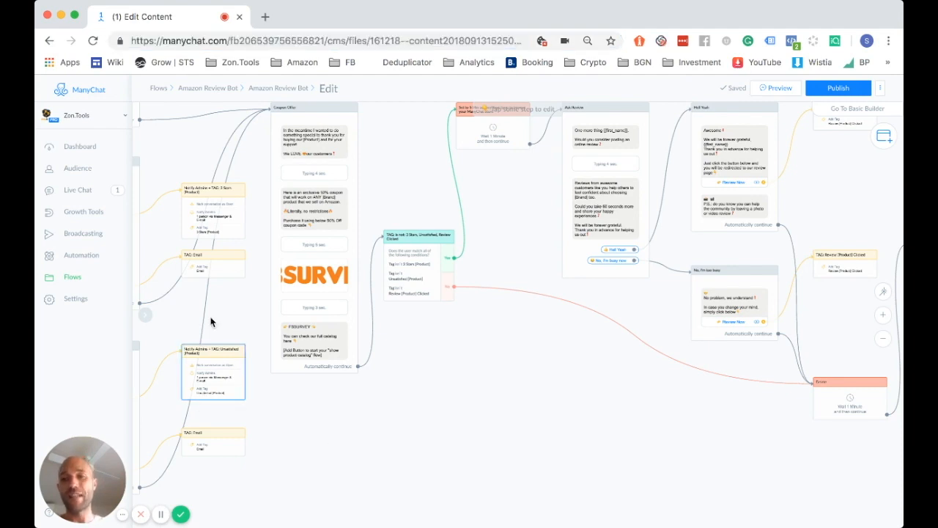
{"action": "scroll", "coordinate": [438, 396], "scroll_direction": "down", "scroll_amount": 5}
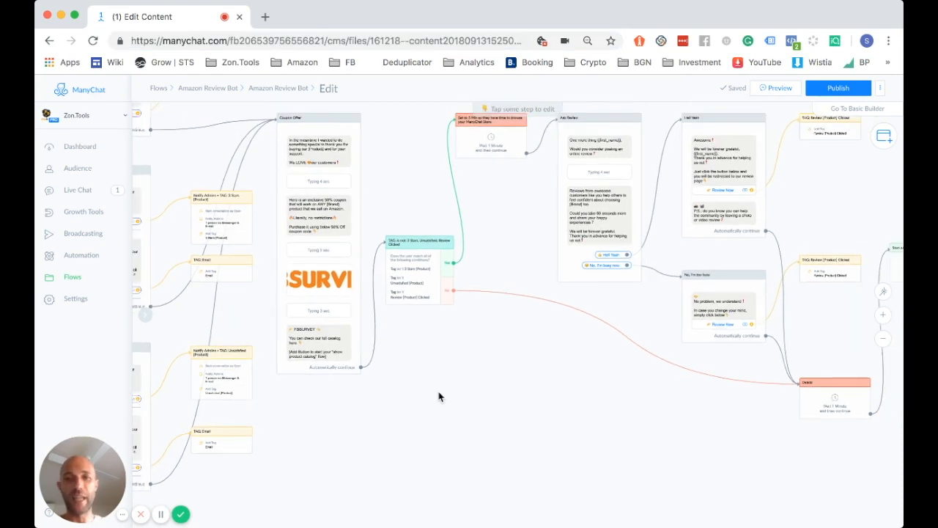
{"action": "left_click", "coordinate": [848, 96]}
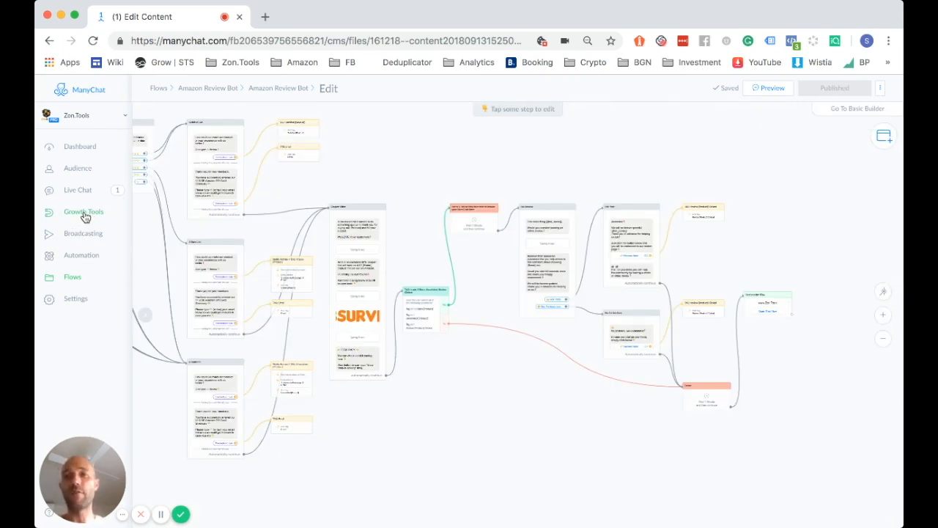
Add a new Facebook Ads JSON growth tool and rename Growth Tool #10 to 'PRODUCT - Review Survey'
{"action": "left_click", "coordinate": [85, 214]}
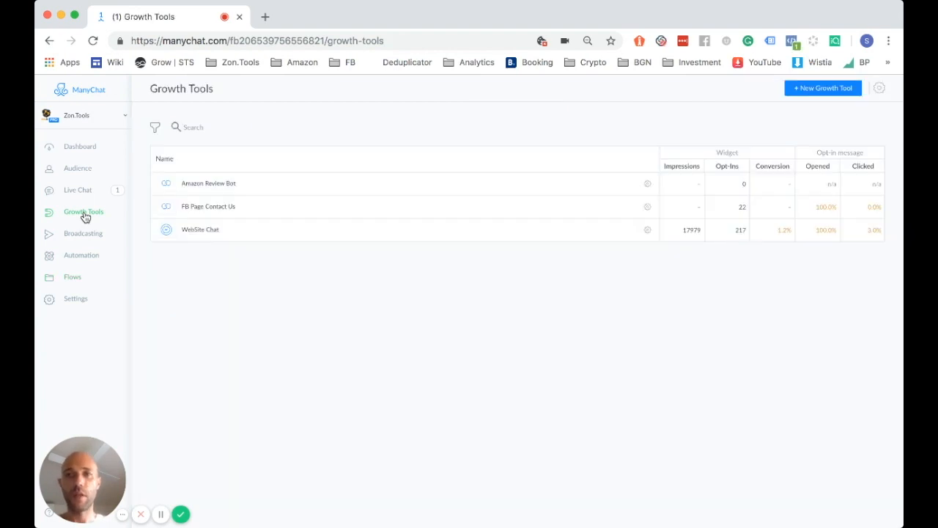
{"action": "left_click", "coordinate": [833, 88]}
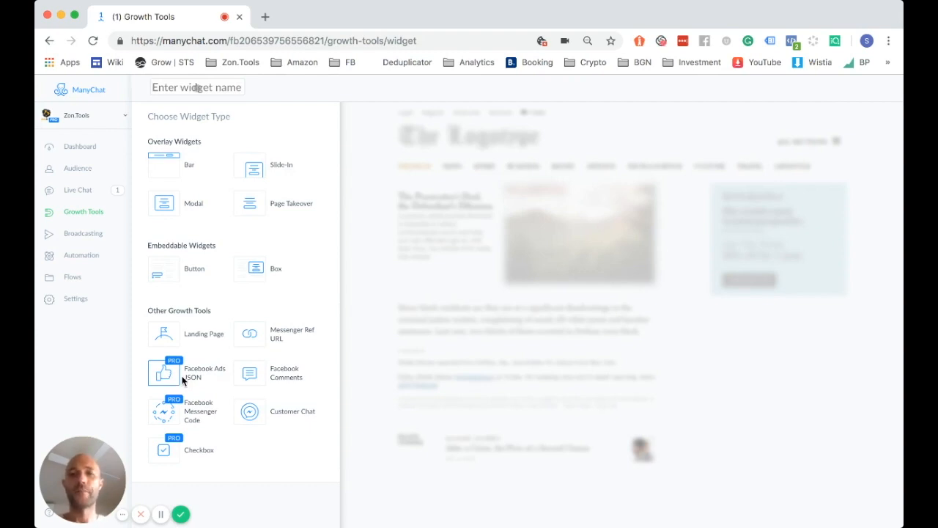
{"action": "left_click", "coordinate": [183, 380]}
{"action": "left_click", "coordinate": [224, 86]}
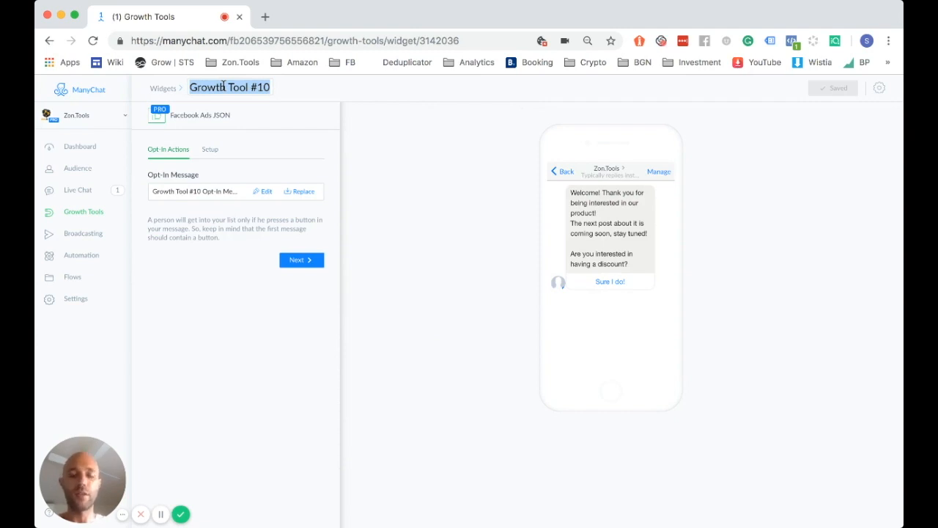
{"action": "type", "text": "PRODUCT"}
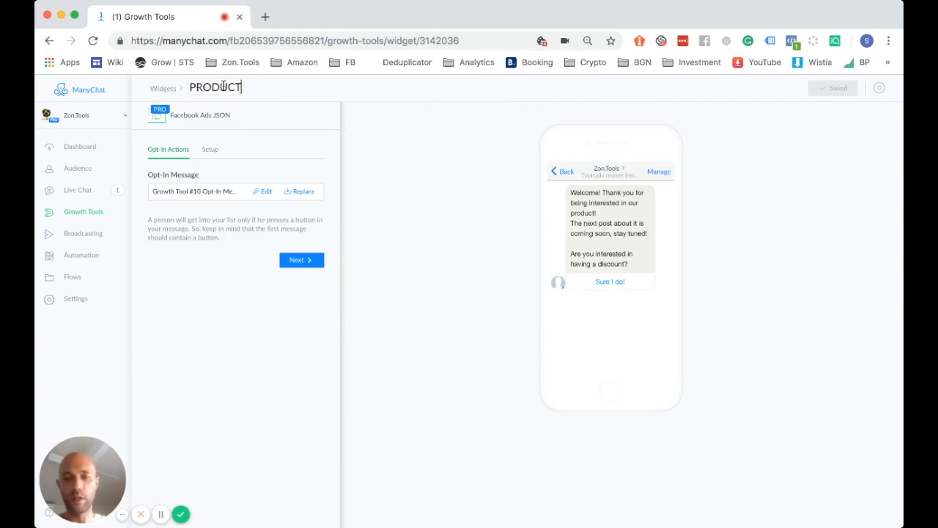
{"action": "type", "text": " - Review Su"}
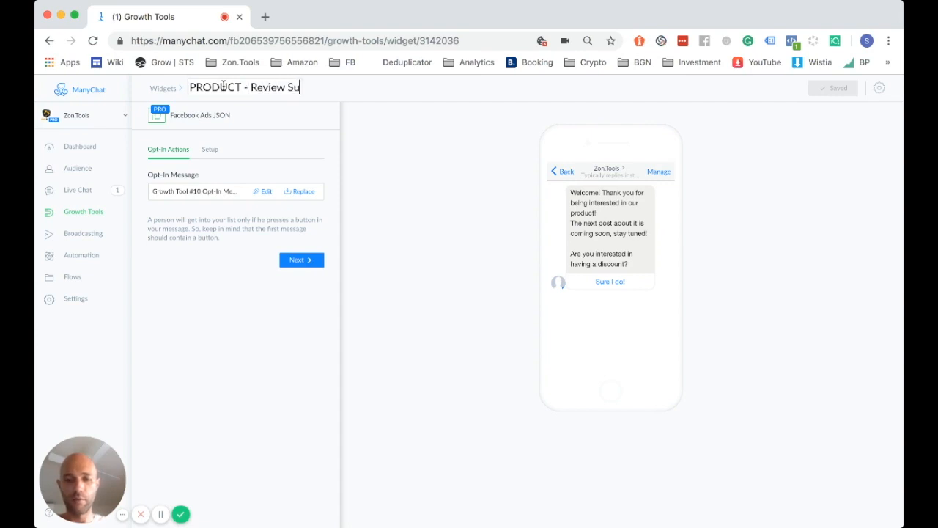
{"action": "type", "text": "rvey"}
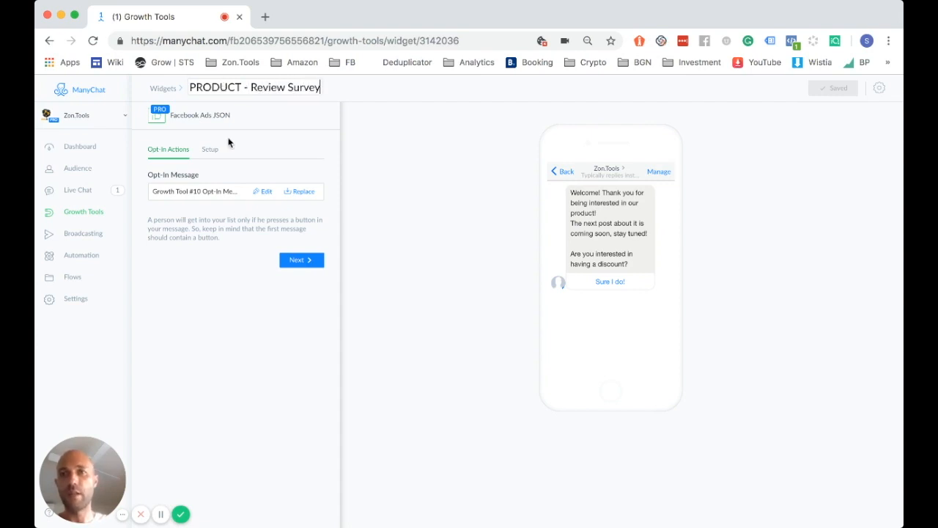
{"action": "left_click", "coordinate": [218, 325]}
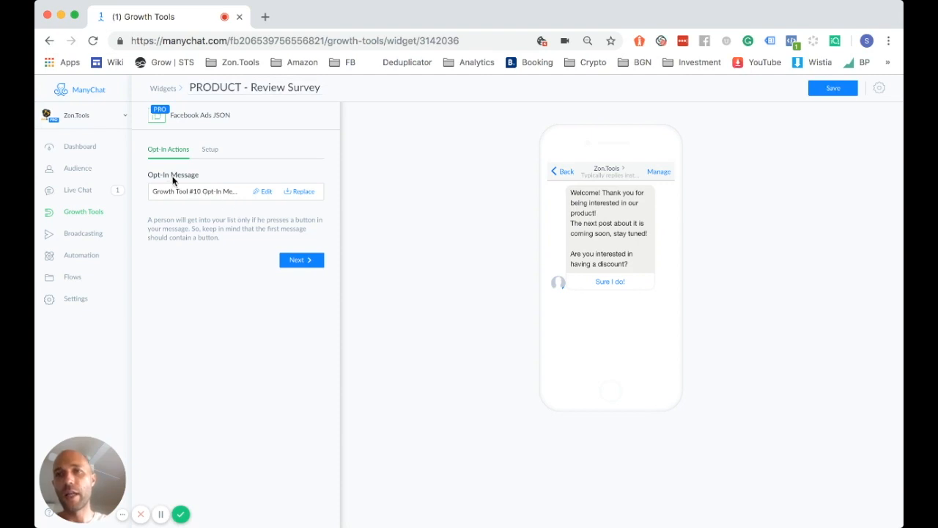
Replace the growth tool's opt-in message with the Amazon Review Bot flow from its folder
{"action": "left_click", "coordinate": [303, 192]}
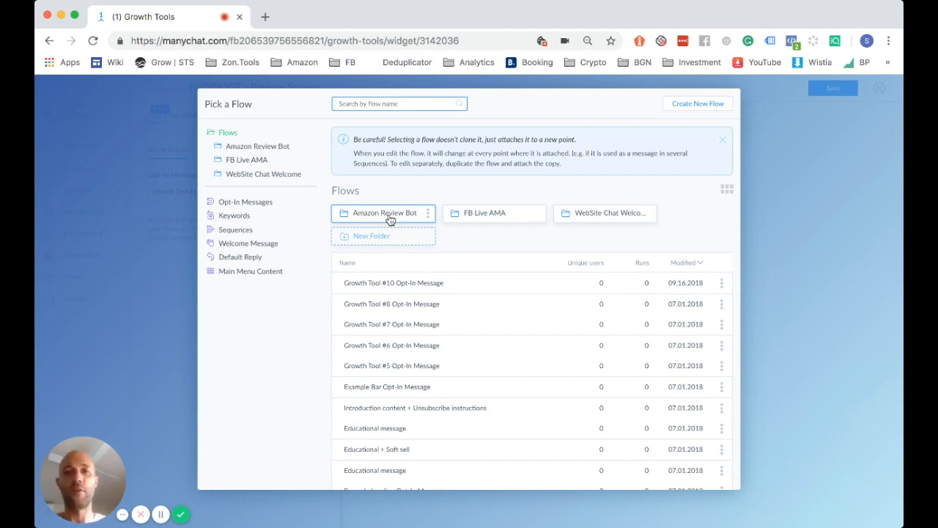
{"action": "left_click", "coordinate": [390, 220]}
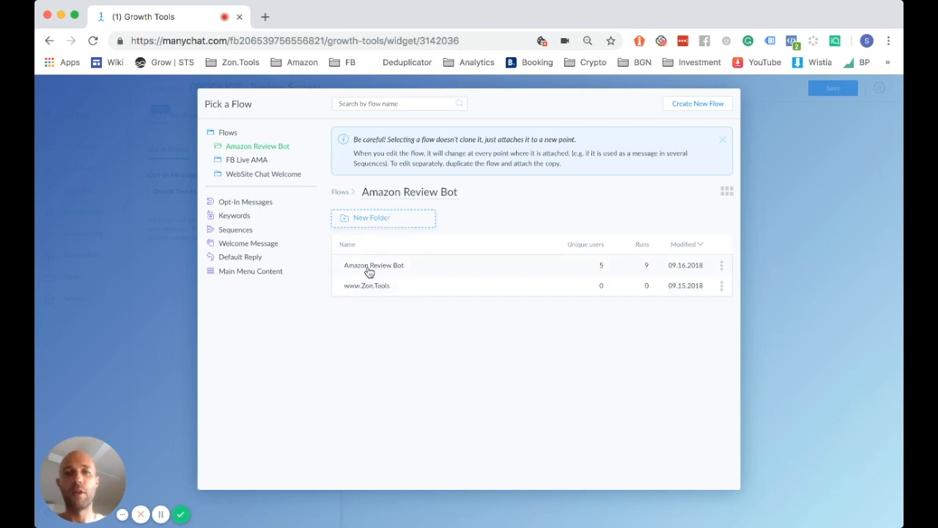
{"action": "left_click", "coordinate": [381, 266]}
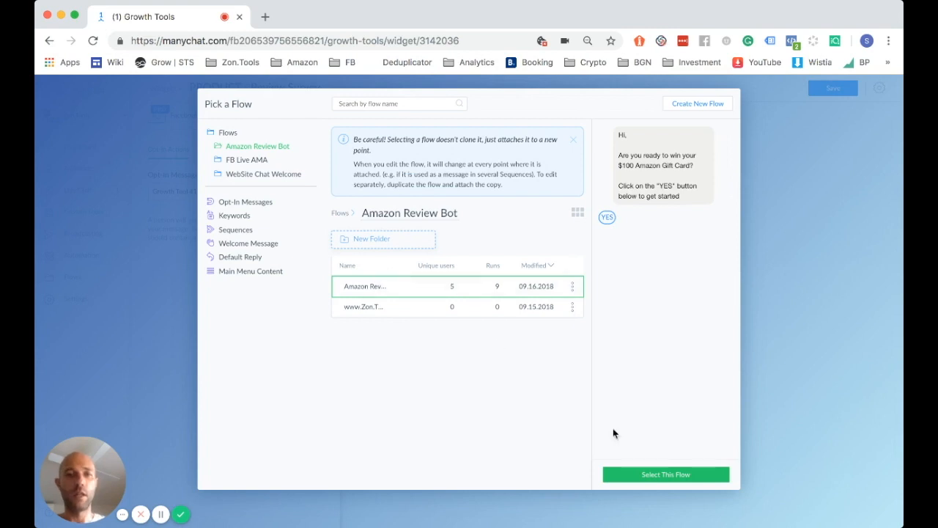
{"action": "left_click", "coordinate": [658, 478]}
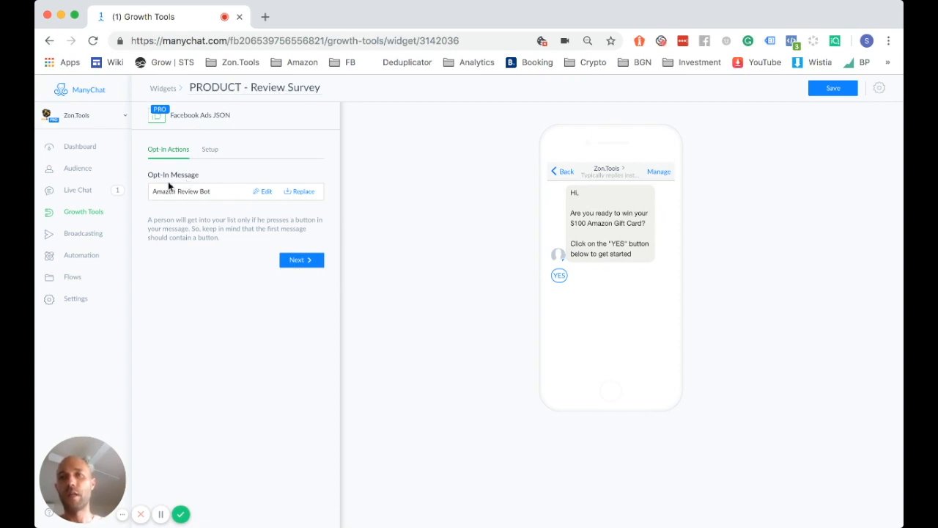
{"action": "left_click", "coordinate": [299, 262]}
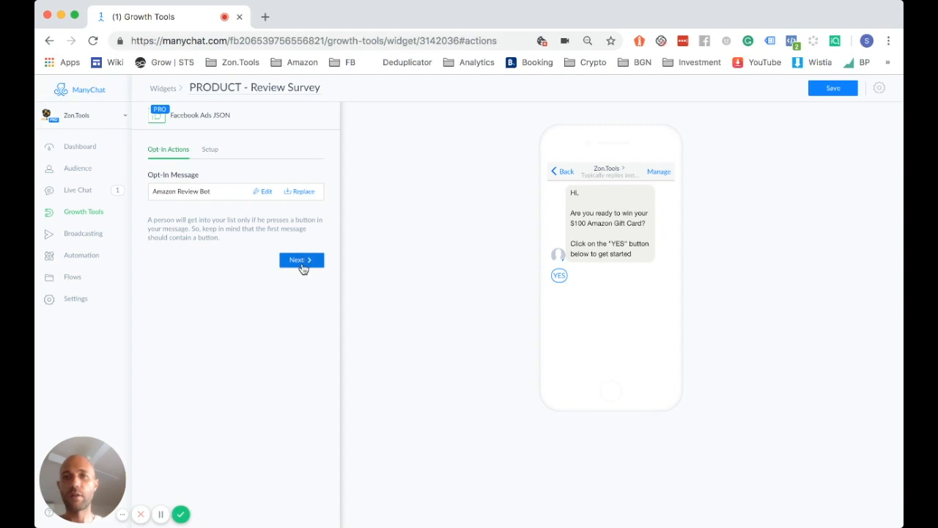
Go to the Setup tab and save the growth tool to get its JSON code
{"action": "left_click", "coordinate": [301, 263]}
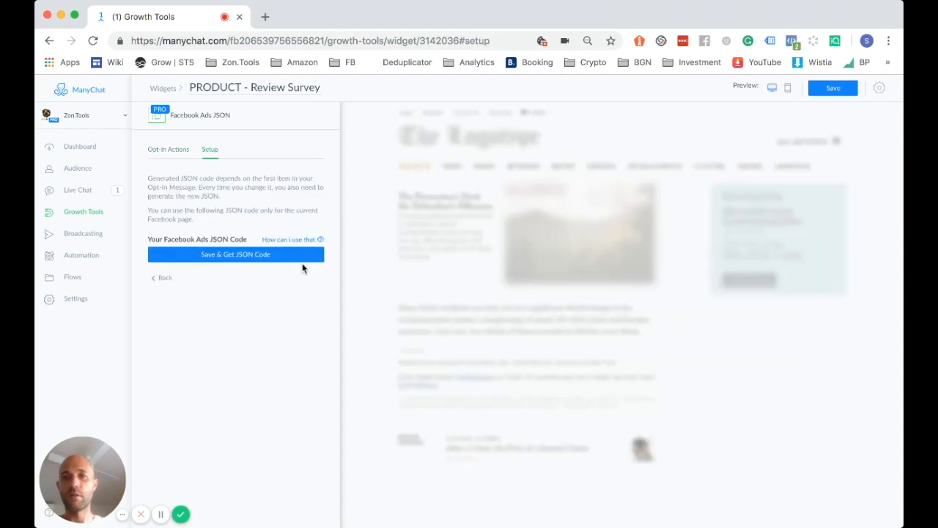
{"action": "left_click", "coordinate": [241, 258]}
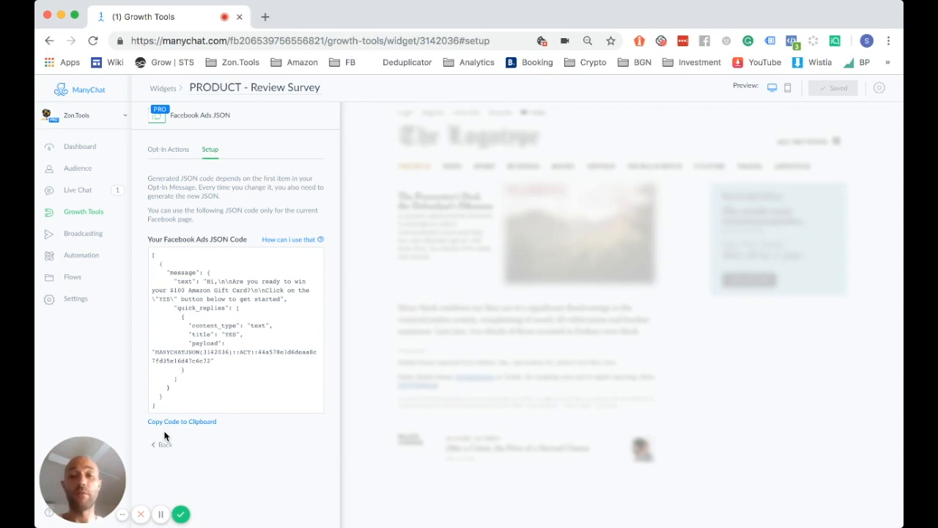
{"action": "left_click", "coordinate": [160, 514]}
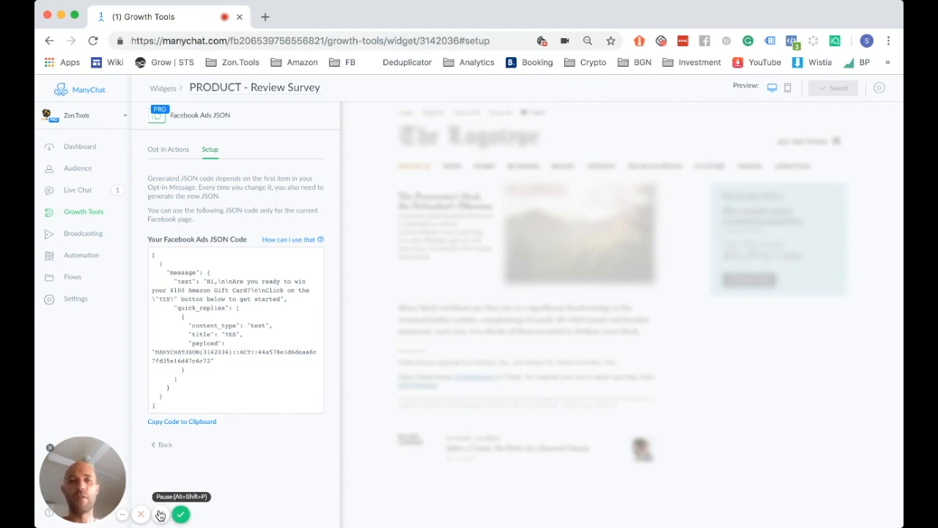
Switch to the ActiveCampaign homepage and select its zntl.us/activecampaign link address
{"action": "left_click", "coordinate": [160, 514]}
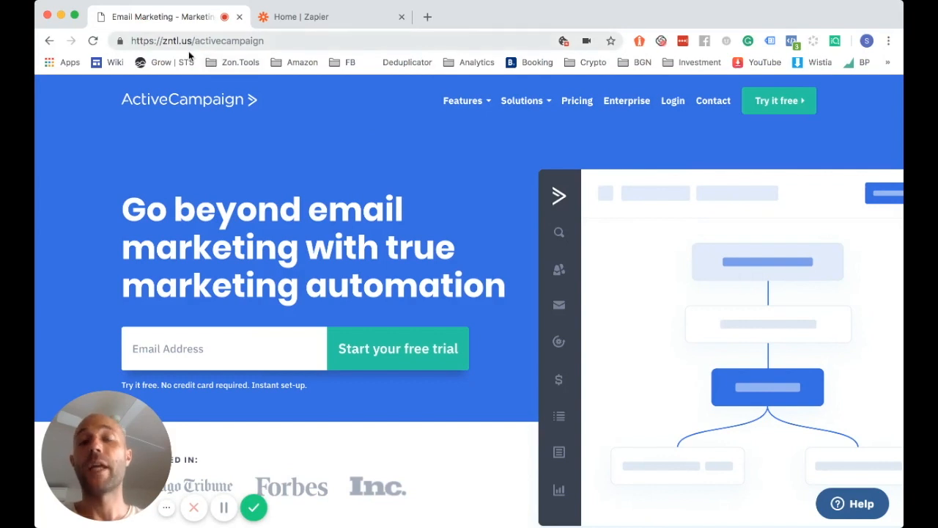
{"action": "left_click_drag", "start_coordinate": [163, 42], "coordinate": [271, 44]}
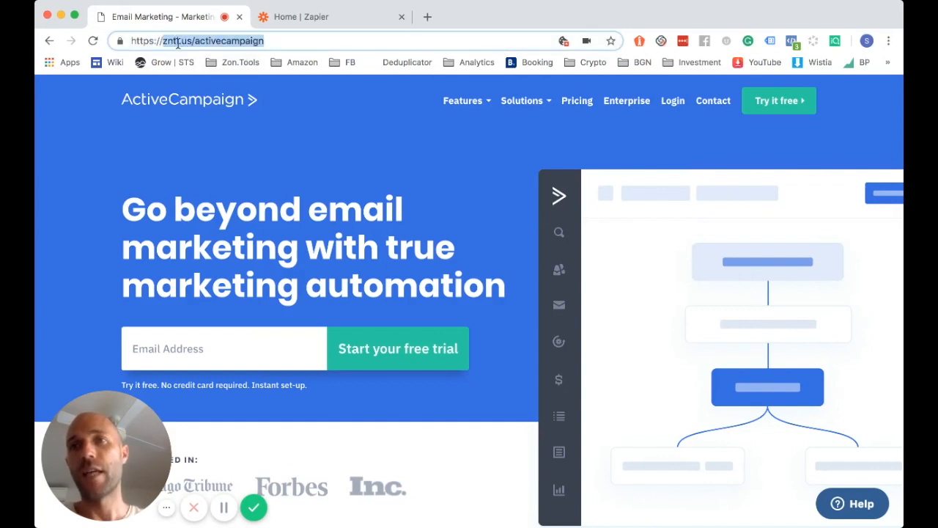
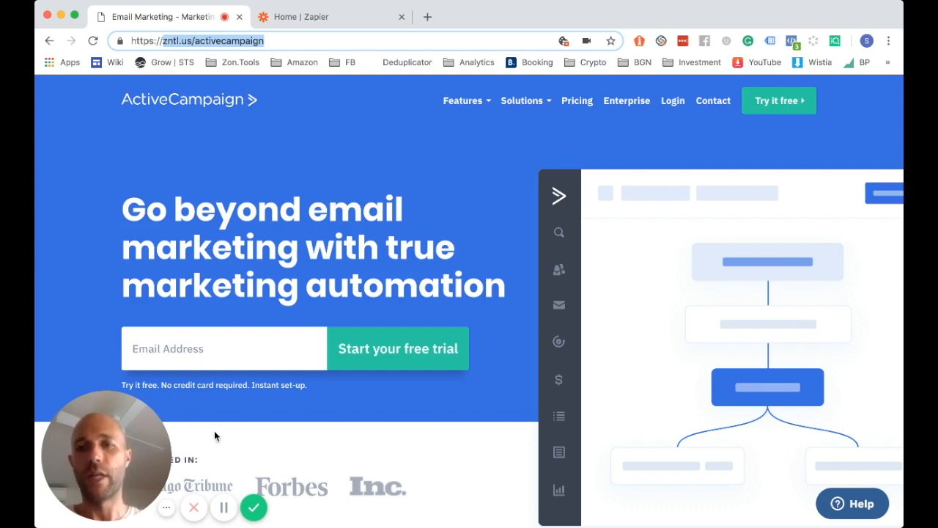
Review ActiveCampaign's contact fields, start and cancel a new custom field, then return to Zapier's home page
{"action": "left_click", "coordinate": [224, 507]}
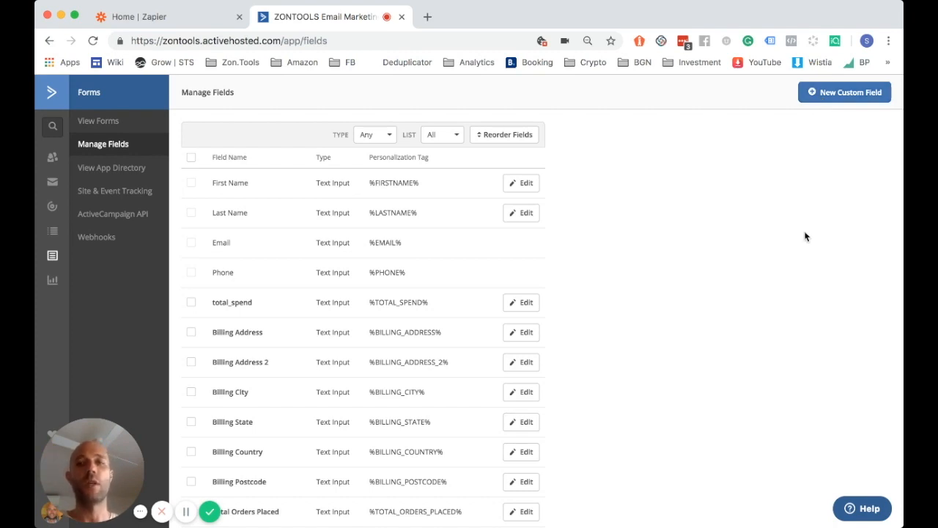
{"action": "left_click", "coordinate": [824, 102]}
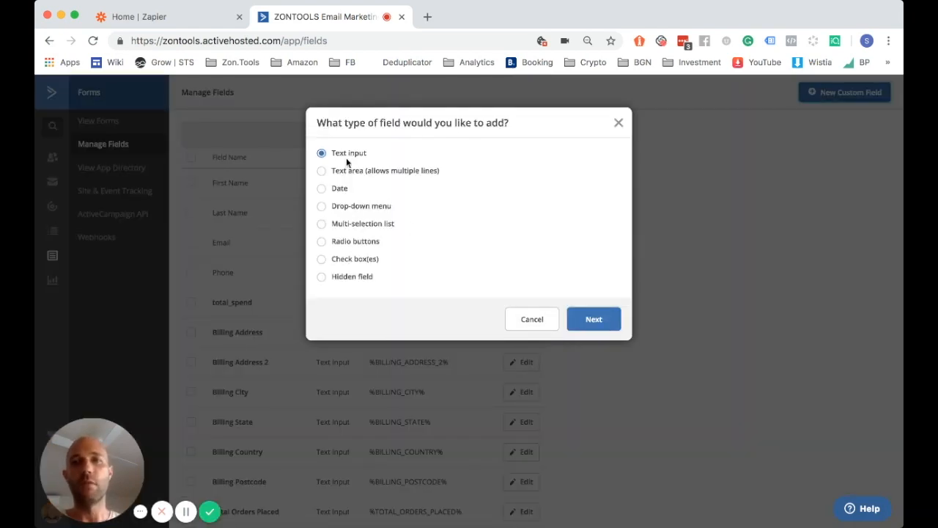
{"action": "left_click", "coordinate": [533, 320]}
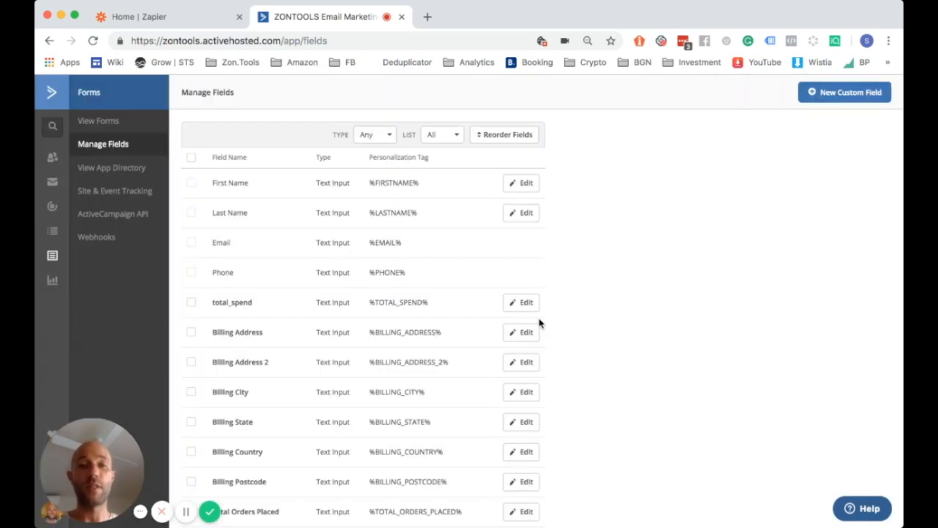
{"action": "left_click", "coordinate": [181, 17]}
{"action": "left_click", "coordinate": [210, 208]}
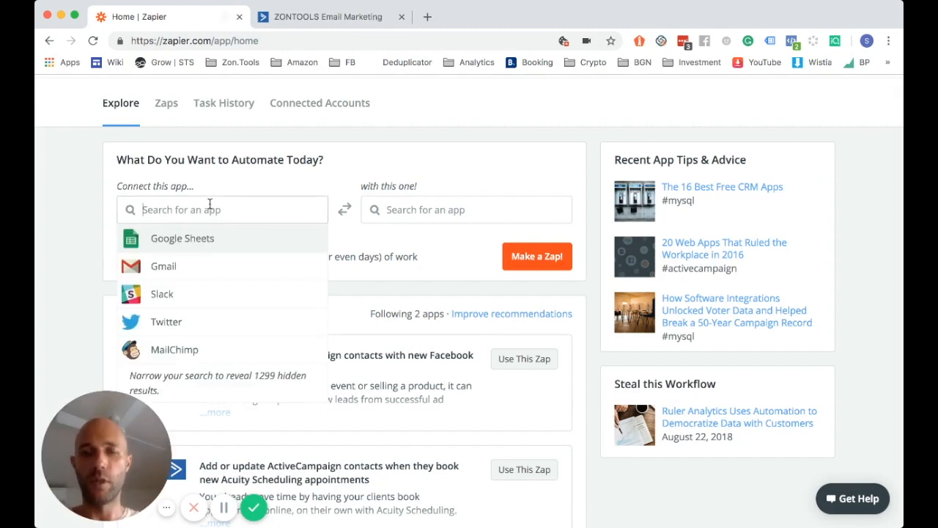
Pair ManyChat as the trigger app with ActiveCampaign as the action app
{"action": "type", "text": "many"}
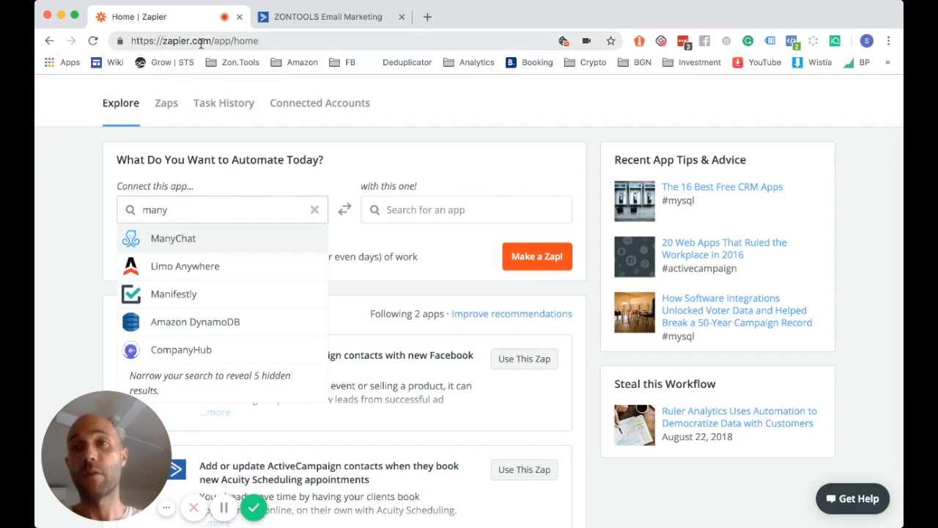
{"action": "left_click", "coordinate": [162, 240]}
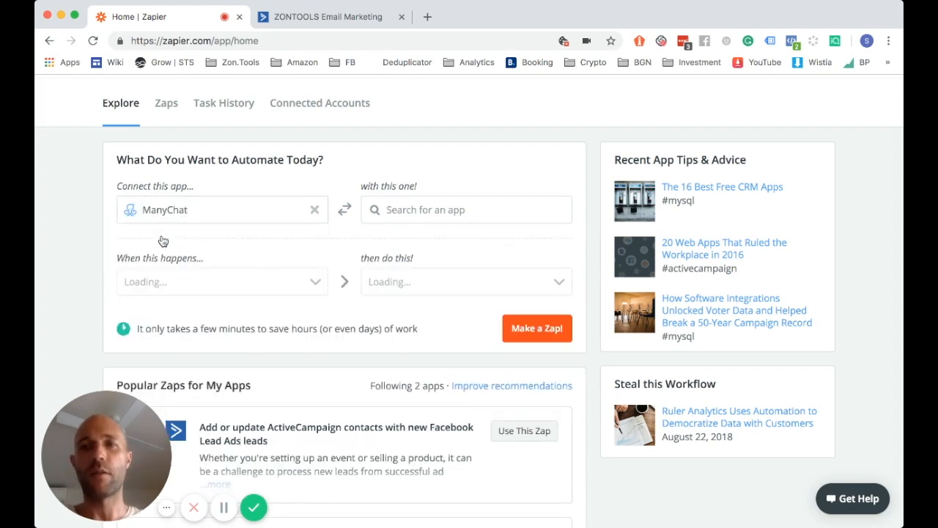
{"action": "left_click", "coordinate": [453, 214]}
{"action": "type", "text": "active"}
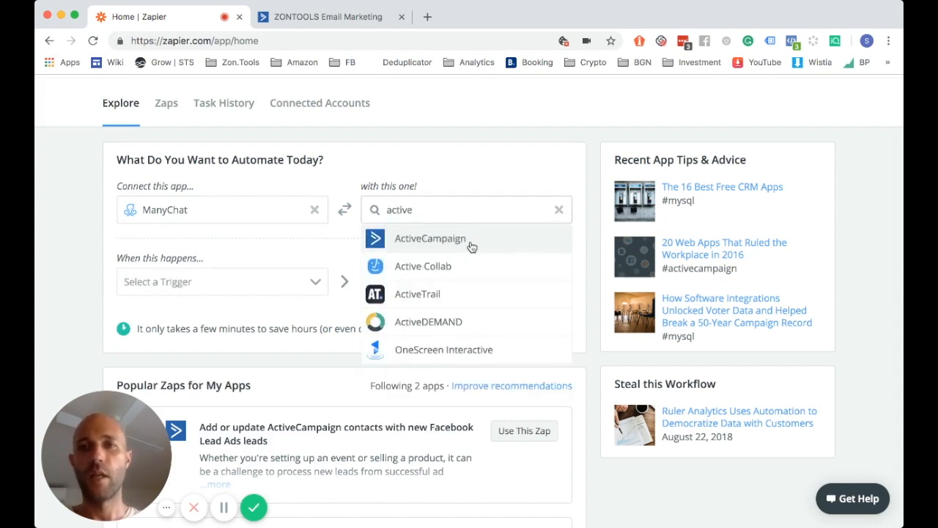
{"action": "left_click", "coordinate": [471, 247]}
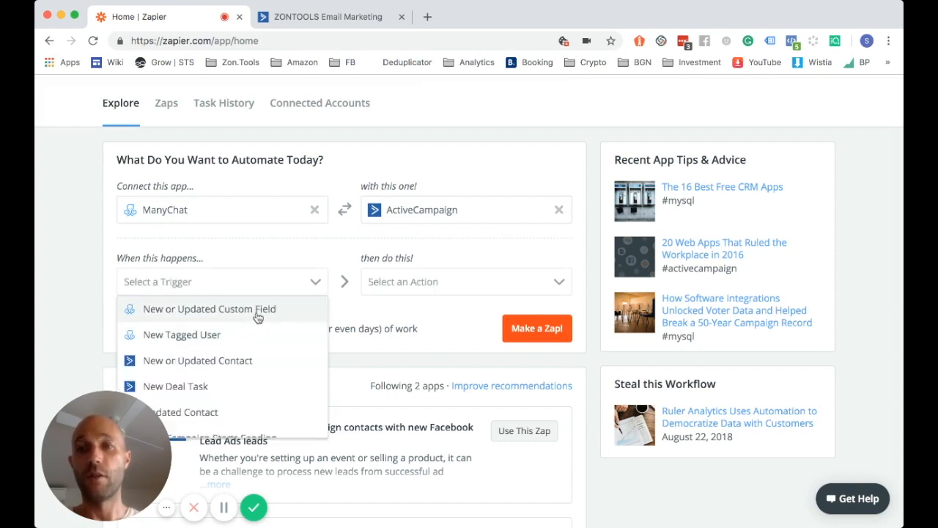
Choose New Subscriber as trigger and Create/Update Contact as action, then make the zap
{"action": "scroll", "coordinate": [256, 350], "scroll_direction": "down", "scroll_amount": 3}
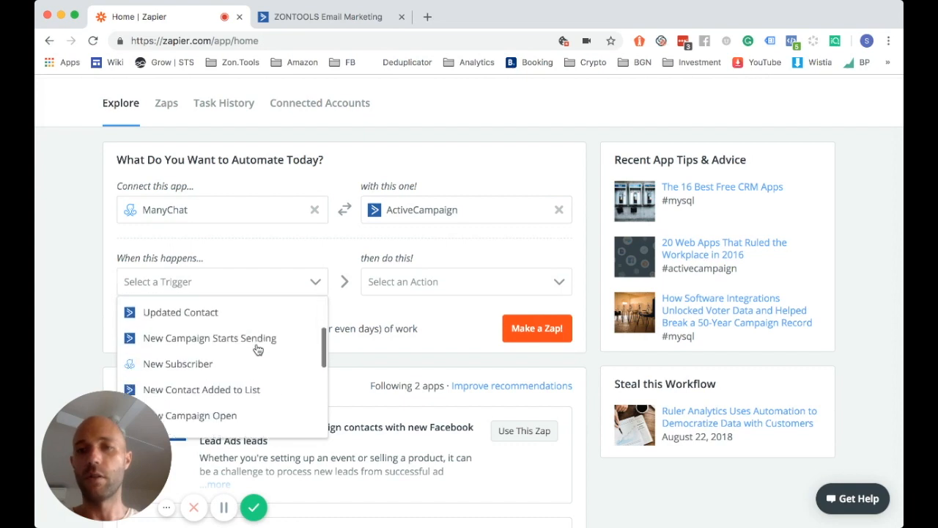
{"action": "left_click", "coordinate": [198, 359]}
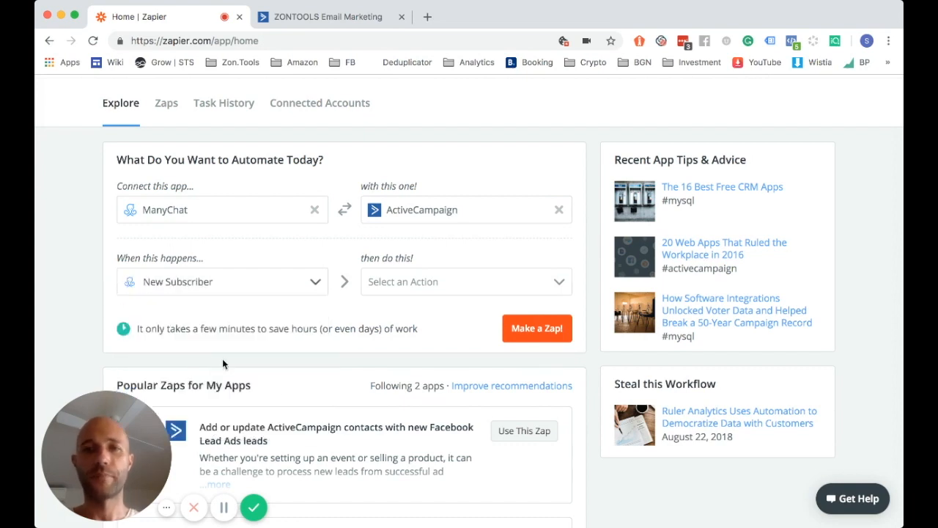
{"action": "left_click", "coordinate": [435, 284]}
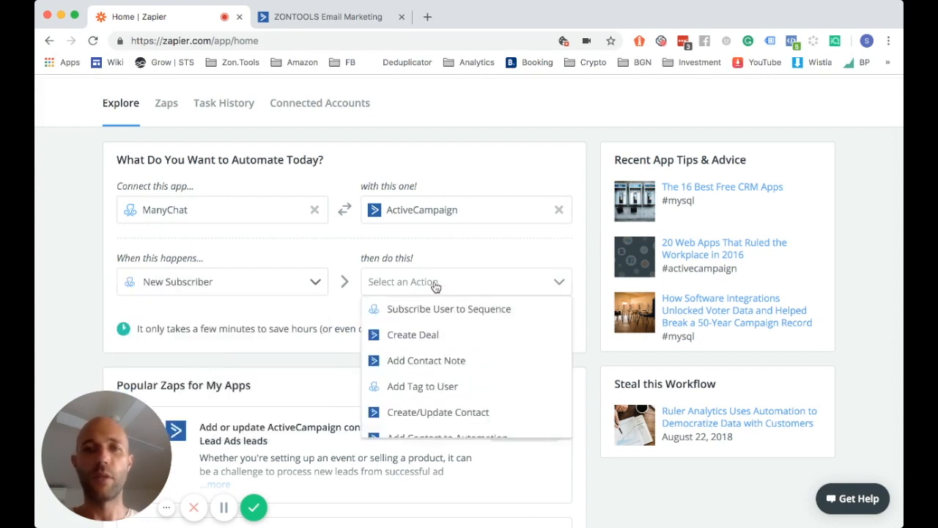
{"action": "scroll", "coordinate": [485, 385], "scroll_direction": "down", "scroll_amount": 3}
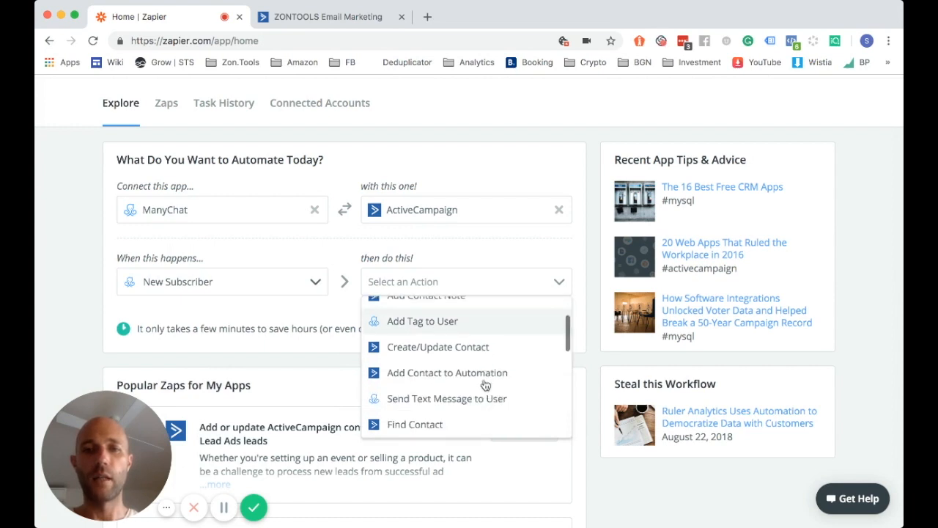
{"action": "scroll", "coordinate": [481, 390], "scroll_direction": "down", "scroll_amount": 2}
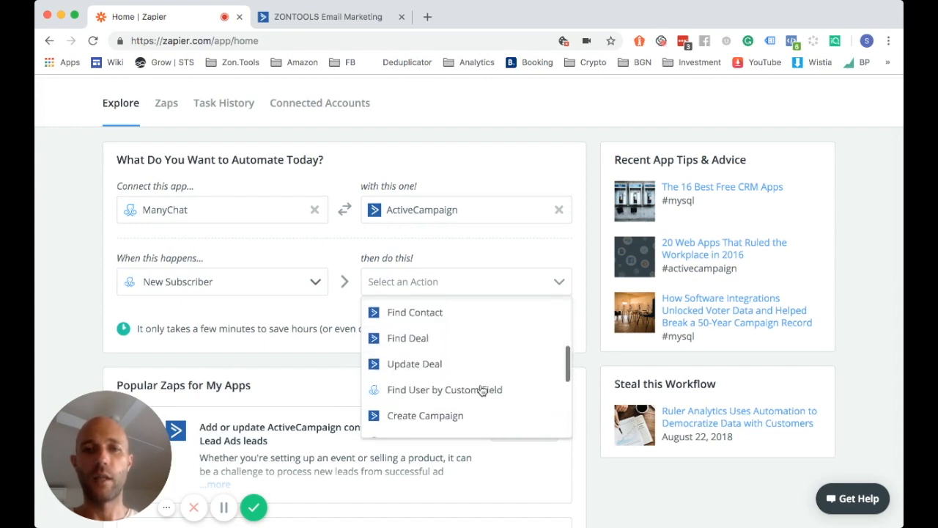
{"action": "scroll", "coordinate": [477, 396], "scroll_direction": "down", "scroll_amount": 2}
{"action": "scroll", "coordinate": [473, 375], "scroll_direction": "down", "scroll_amount": 5}
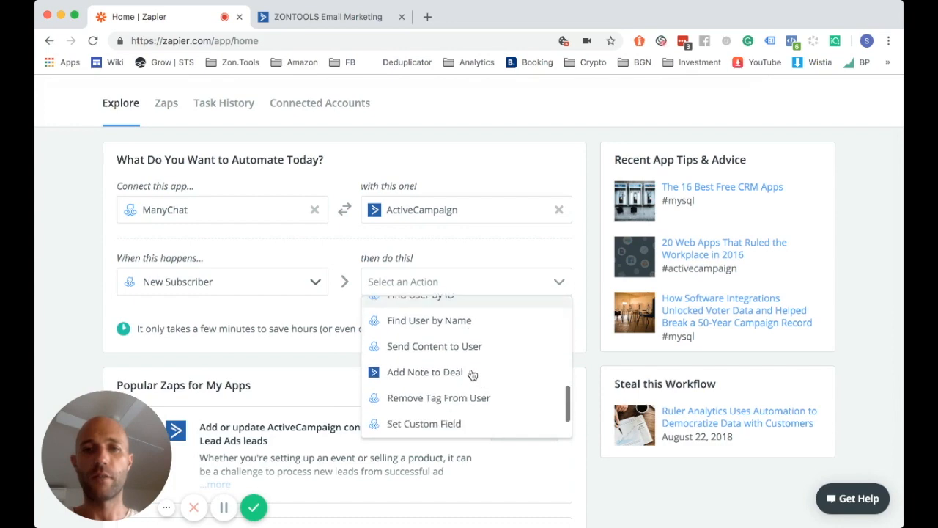
{"action": "scroll", "coordinate": [473, 374], "scroll_direction": "up", "scroll_amount": 1}
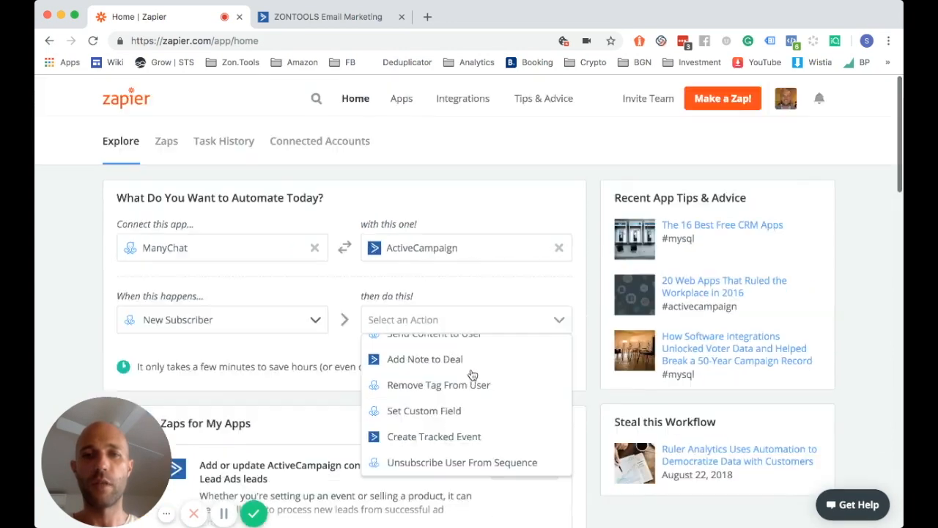
{"action": "scroll", "coordinate": [472, 374], "scroll_direction": "up", "scroll_amount": 3}
{"action": "scroll", "coordinate": [473, 374], "scroll_direction": "up", "scroll_amount": 2}
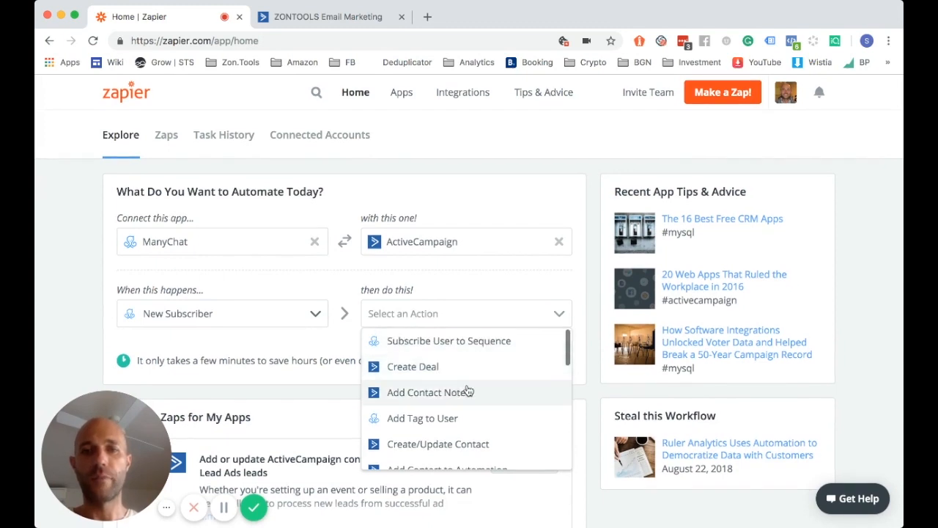
{"action": "scroll", "coordinate": [465, 399], "scroll_direction": "down", "scroll_amount": 1}
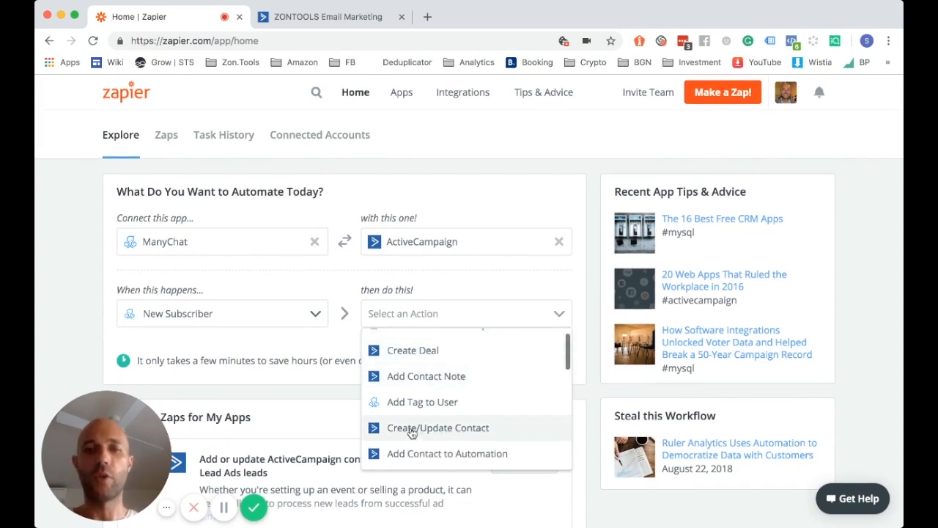
{"action": "left_click", "coordinate": [412, 433]}
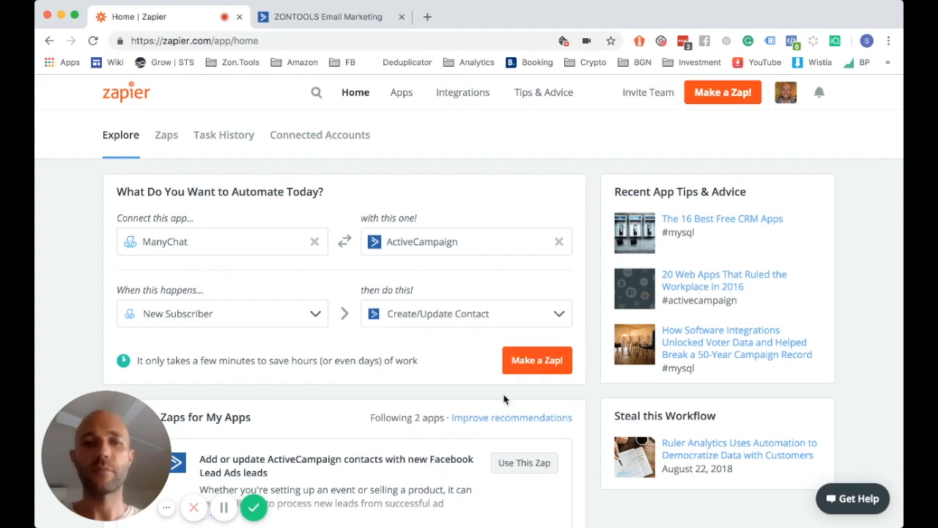
{"action": "left_click", "coordinate": [532, 367]}
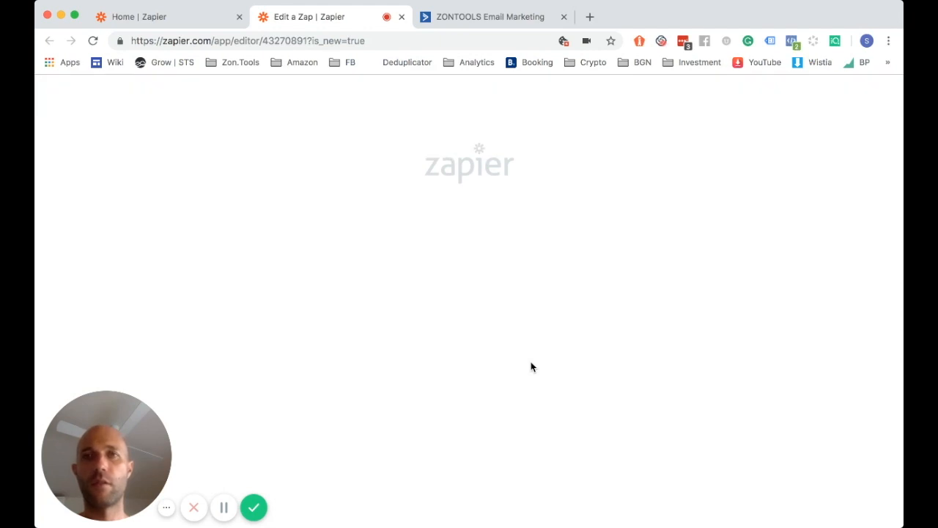
Test the connected ManyChat account and save it for the trigger
{"action": "left_click", "coordinate": [223, 507]}
{"action": "left_click", "coordinate": [224, 507]}
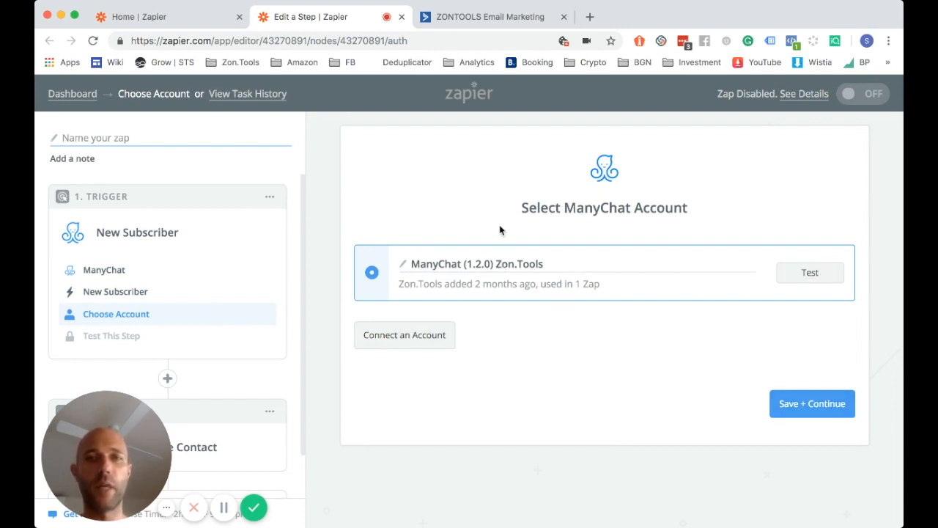
{"action": "left_click", "coordinate": [789, 274]}
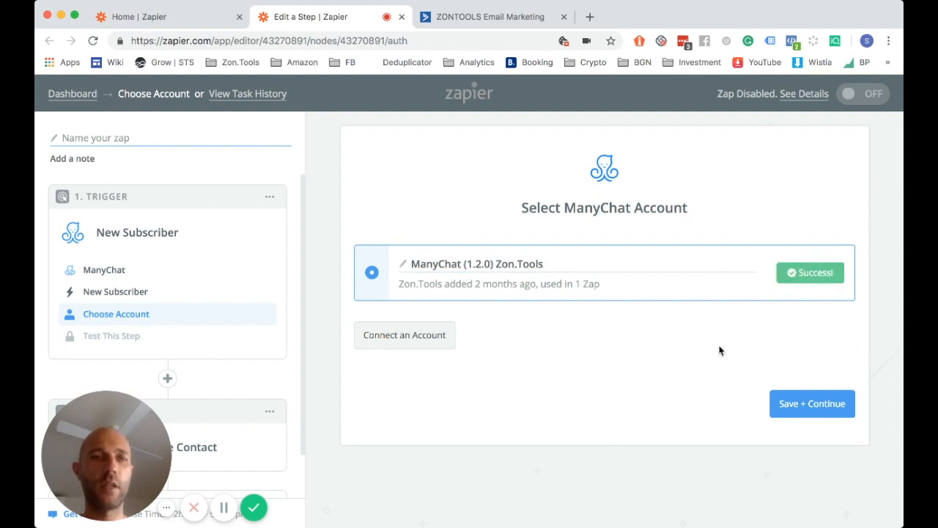
{"action": "left_click", "coordinate": [799, 415]}
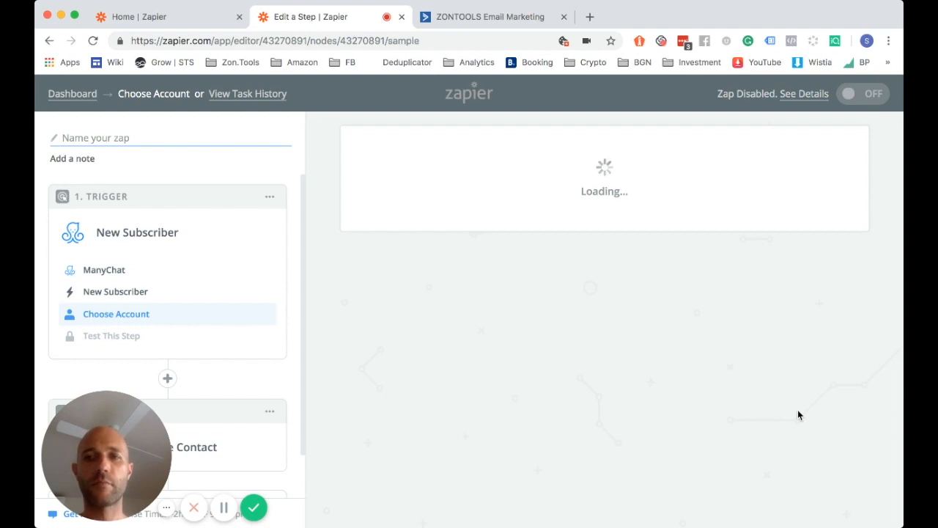
Pull in a sample new subscriber from ManyChat and continue with it
{"action": "scroll", "coordinate": [733, 381], "scroll_direction": "down", "scroll_amount": 4}
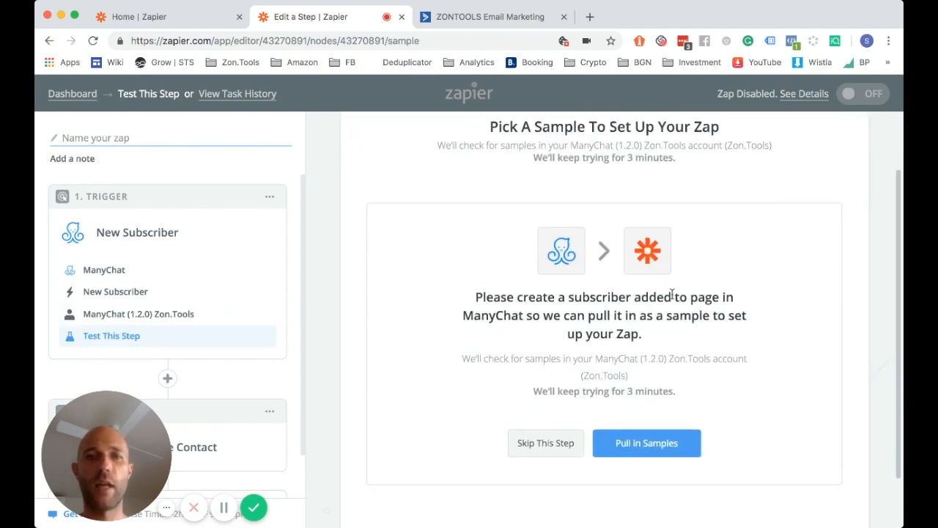
{"action": "left_click", "coordinate": [656, 389]}
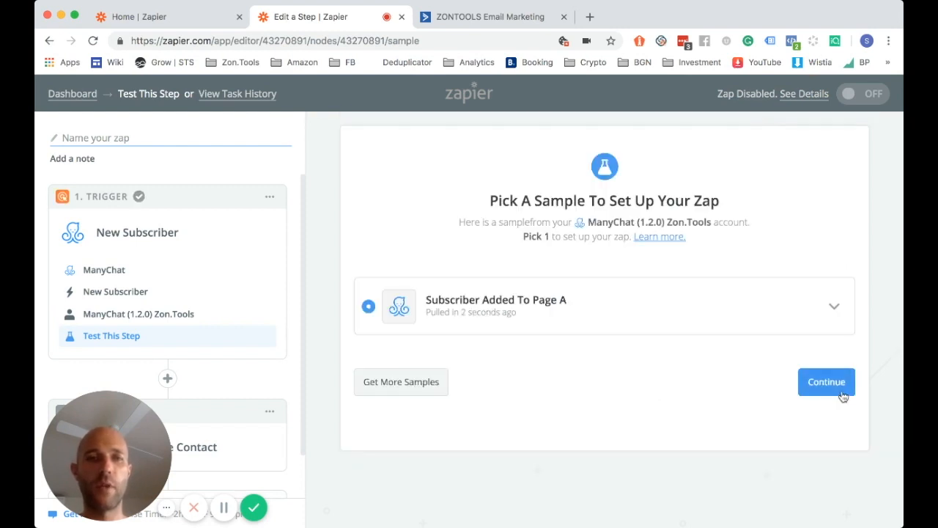
{"action": "left_click", "coordinate": [827, 382]}
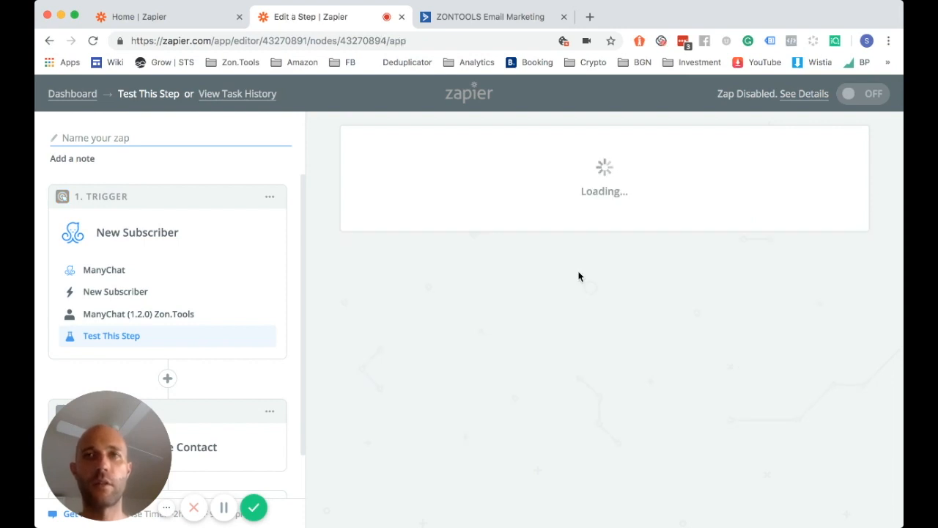
Select ActiveCampaign Create/Update Contact, then test and save the connected ActiveCampaign account
{"action": "scroll", "coordinate": [578, 274], "scroll_direction": "down", "scroll_amount": 2}
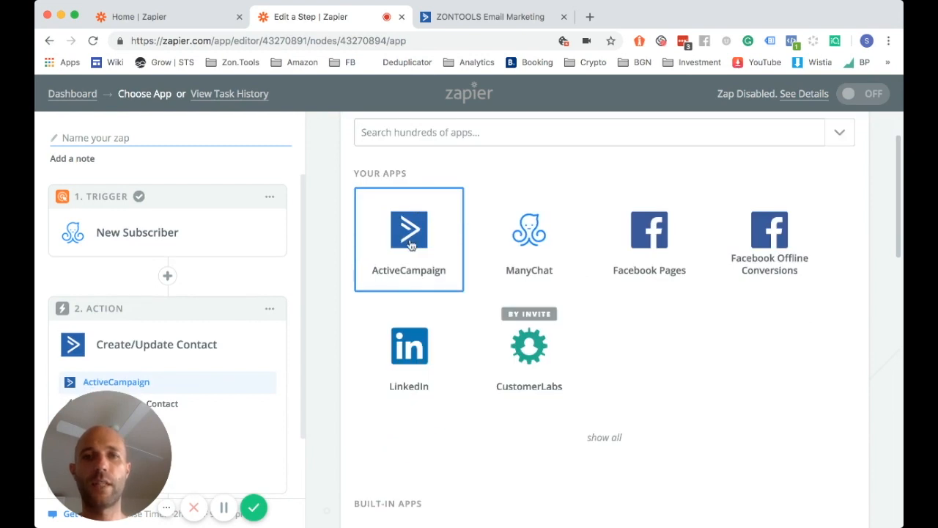
{"action": "left_click", "coordinate": [411, 245]}
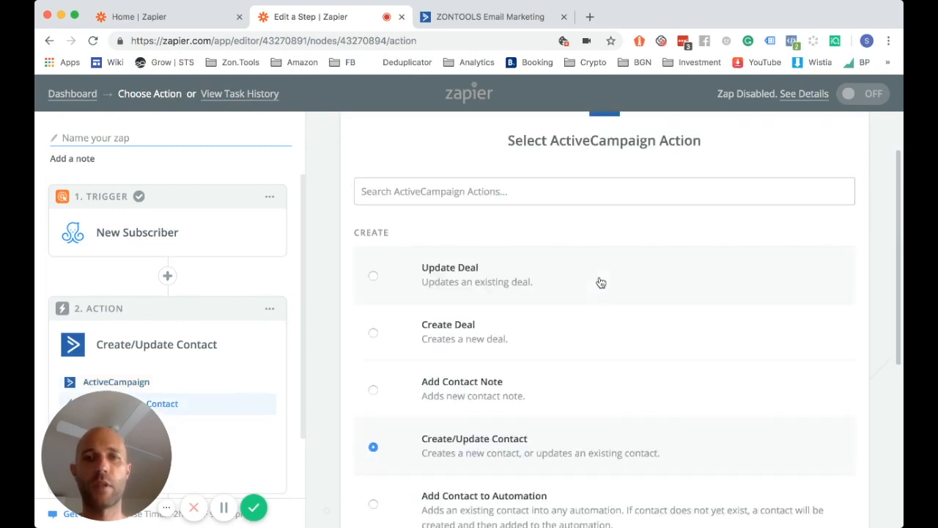
{"action": "scroll", "coordinate": [599, 280], "scroll_direction": "down", "scroll_amount": 3}
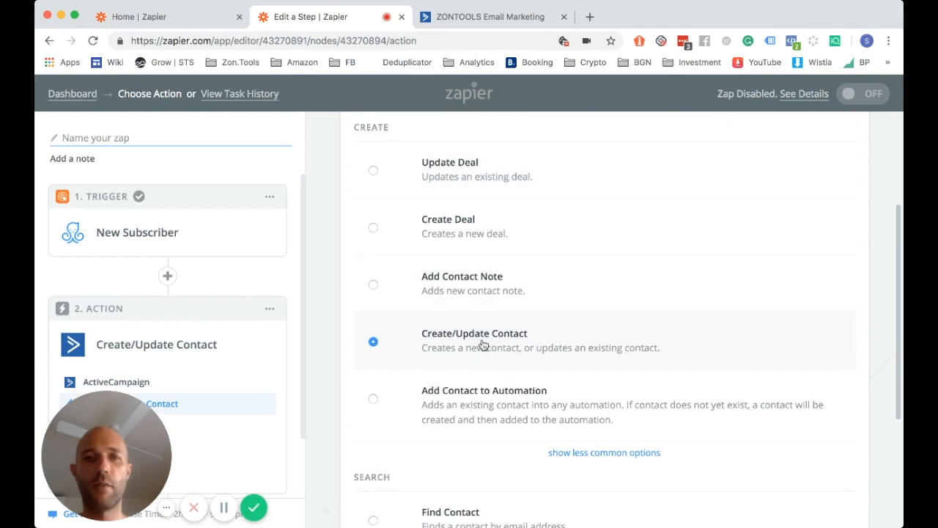
{"action": "scroll", "coordinate": [542, 352], "scroll_direction": "down", "scroll_amount": 3}
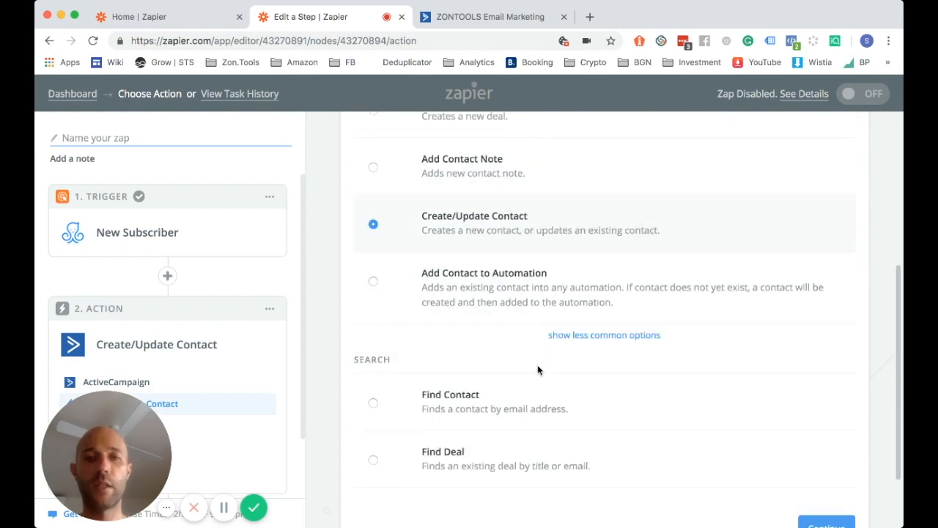
{"action": "scroll", "coordinate": [622, 379], "scroll_direction": "down", "scroll_amount": 2}
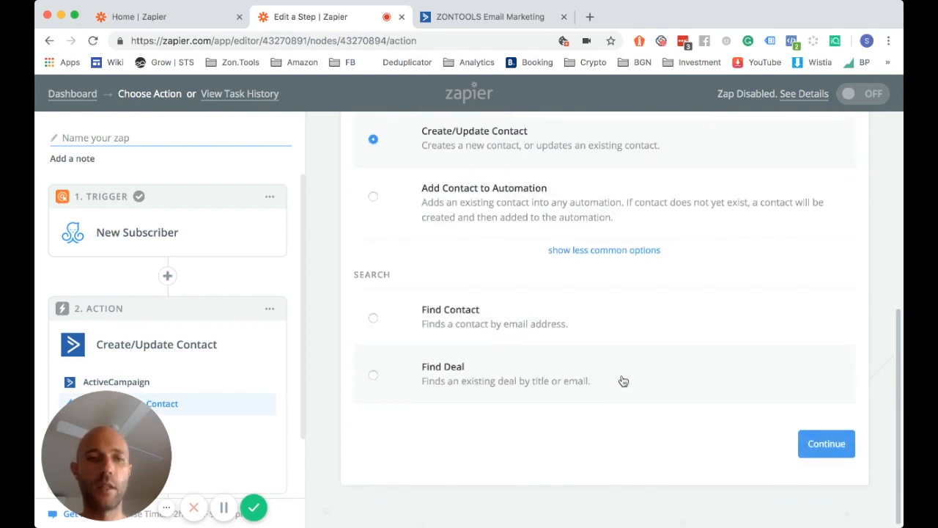
{"action": "left_click", "coordinate": [826, 443]}
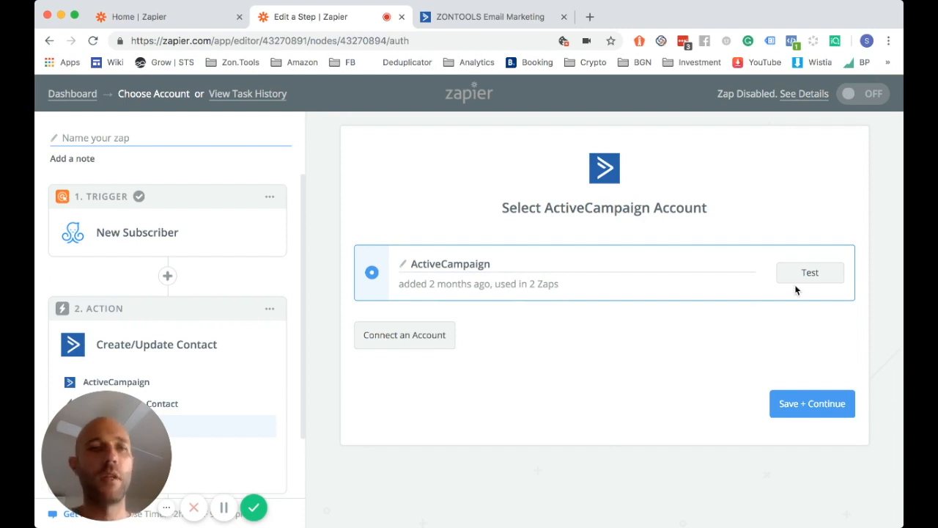
{"action": "left_click", "coordinate": [810, 272]}
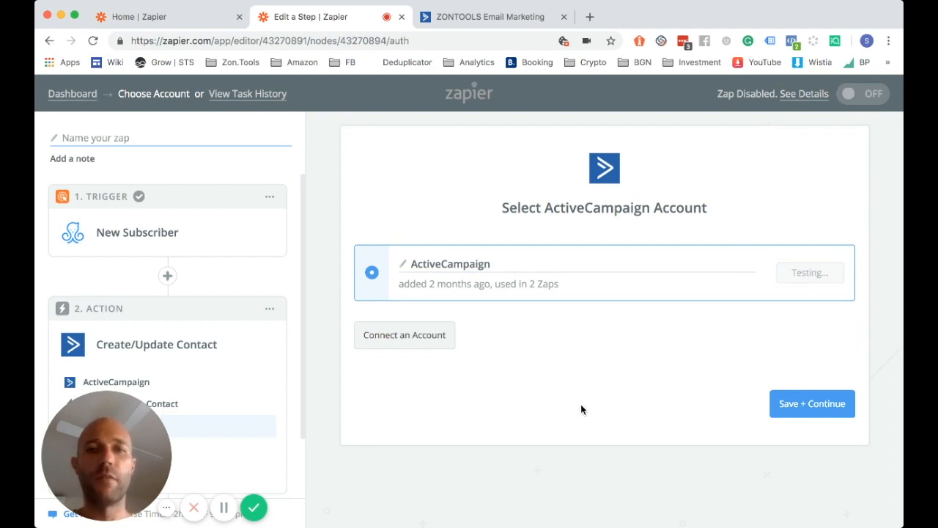
{"action": "left_click", "coordinate": [800, 408]}
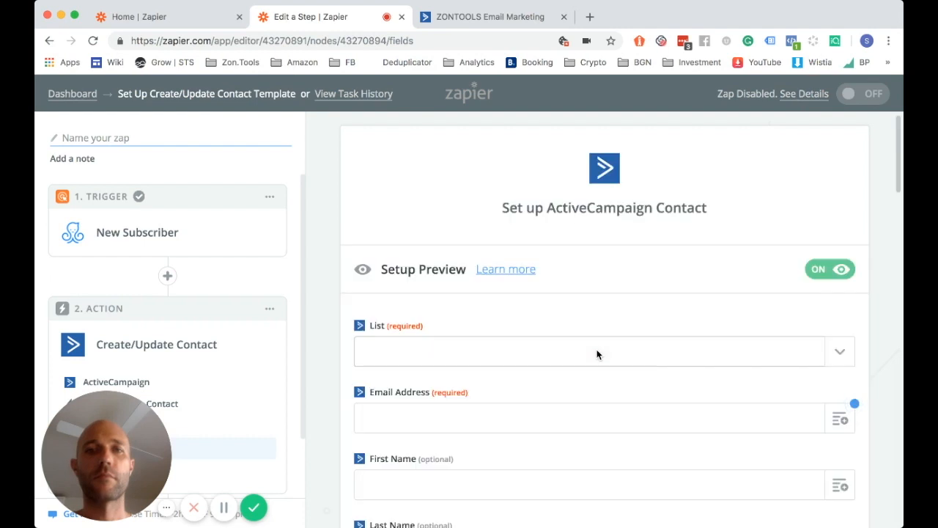
Send contacts to the ManyChat list and map the subscriber's custom email into Email Address
{"action": "scroll", "coordinate": [597, 354], "scroll_direction": "down", "scroll_amount": 3}
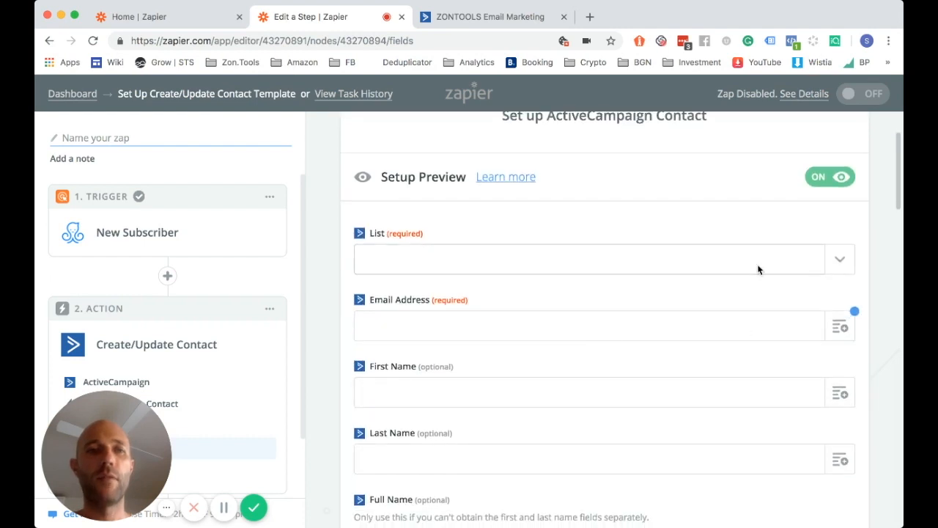
{"action": "left_click", "coordinate": [843, 258]}
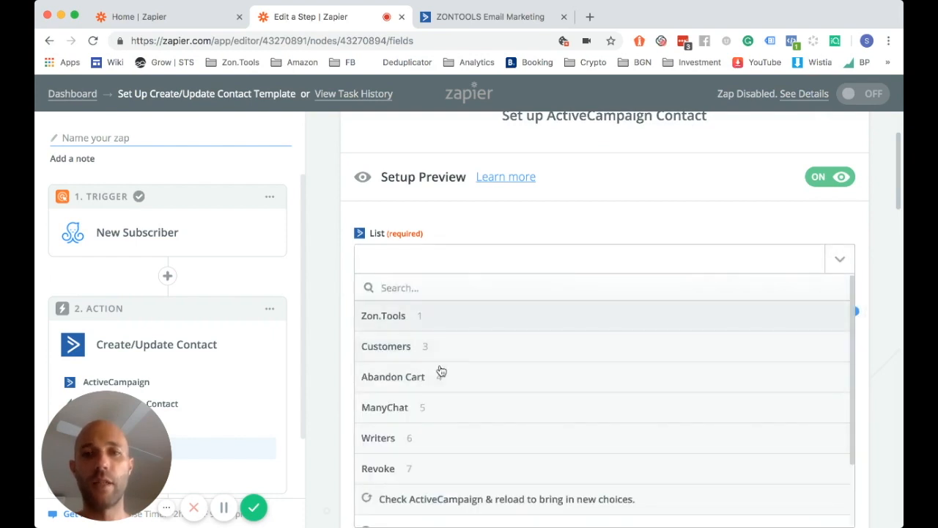
{"action": "left_click", "coordinate": [400, 414]}
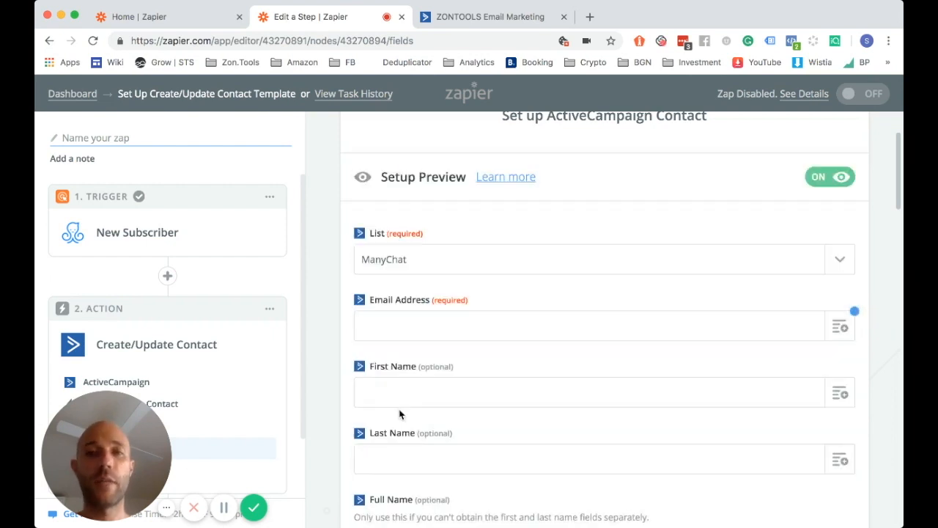
{"action": "left_click", "coordinate": [840, 328]}
{"action": "scroll", "coordinate": [334, 372], "scroll_direction": "down", "scroll_amount": 2}
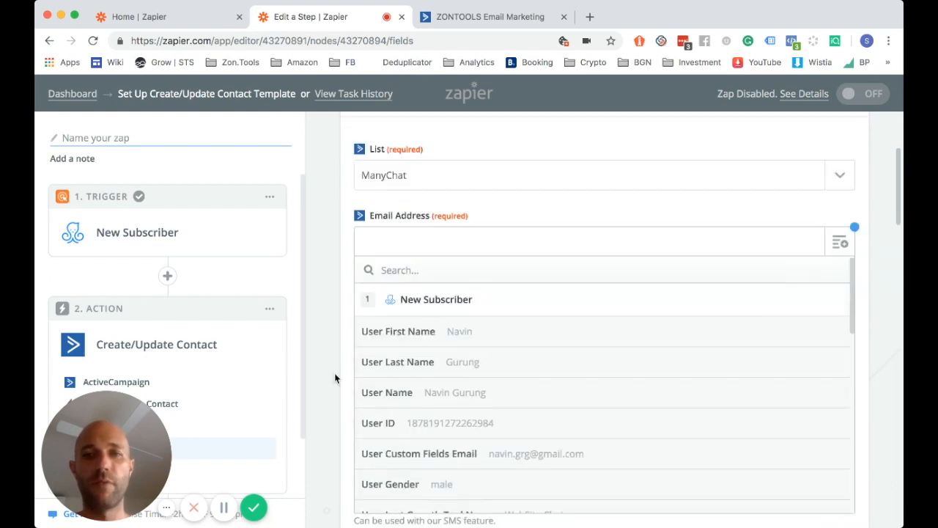
{"action": "scroll", "coordinate": [384, 371], "scroll_direction": "down", "scroll_amount": 2}
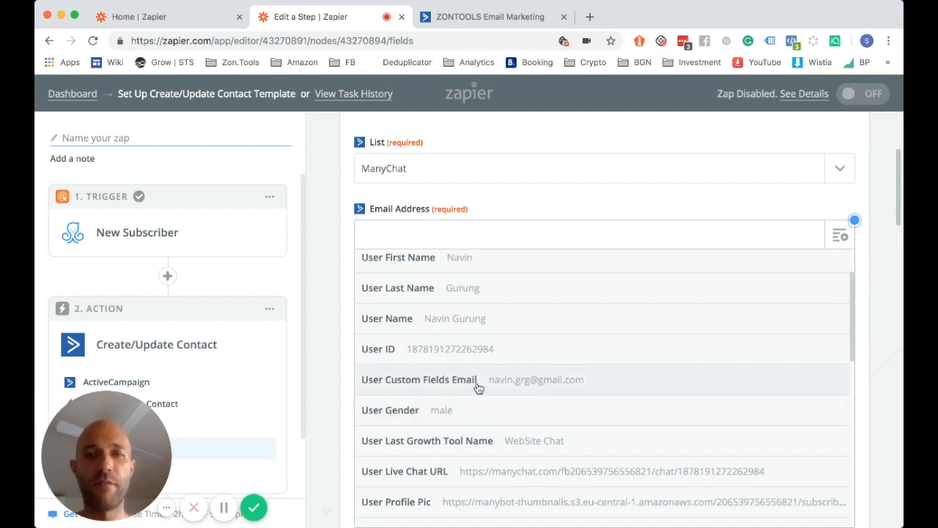
{"action": "left_click", "coordinate": [478, 380]}
Map User First Name and User Last Name into the First Name and Last Name fields
{"action": "scroll", "coordinate": [337, 315], "scroll_direction": "down", "scroll_amount": 1}
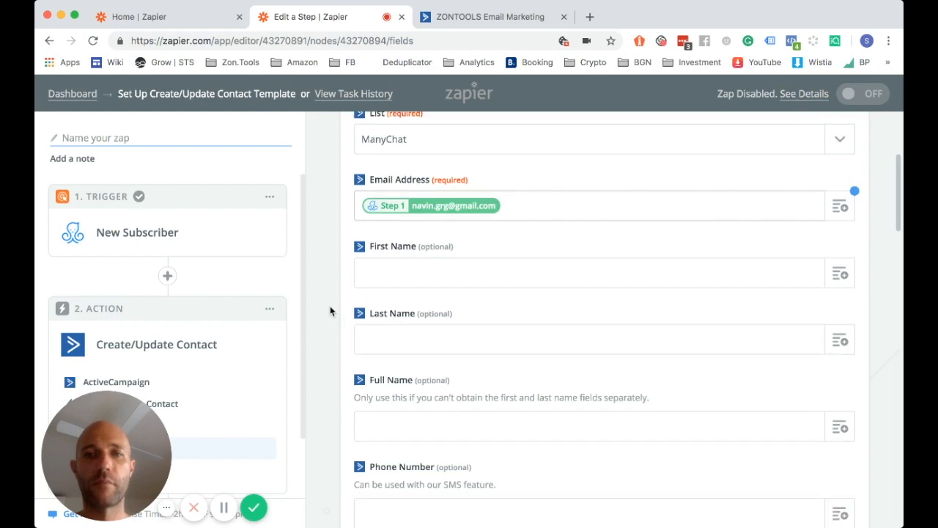
{"action": "left_click", "coordinate": [839, 274]}
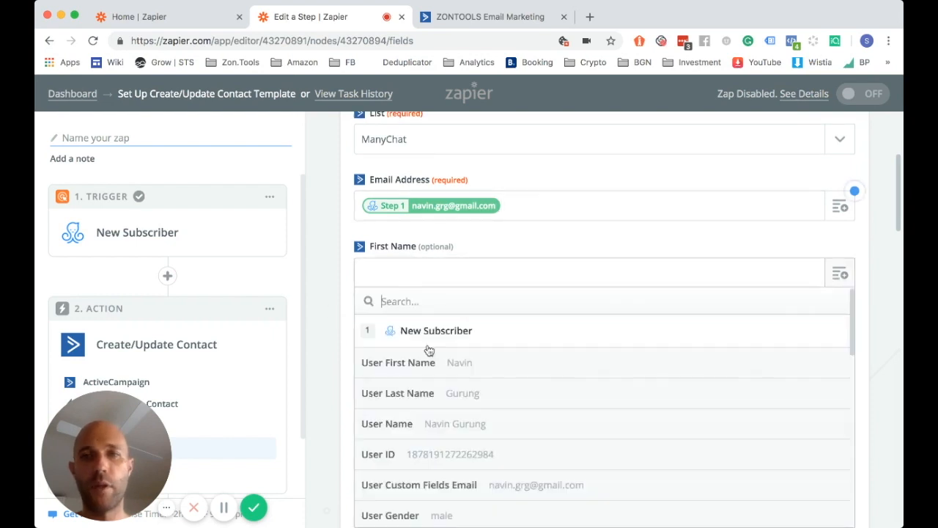
{"action": "left_click", "coordinate": [477, 367]}
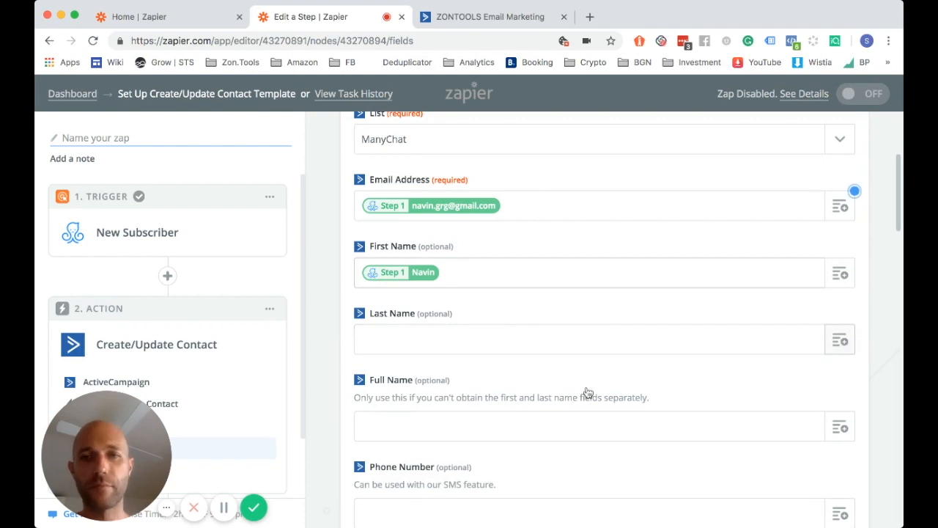
{"action": "left_click", "coordinate": [840, 340]}
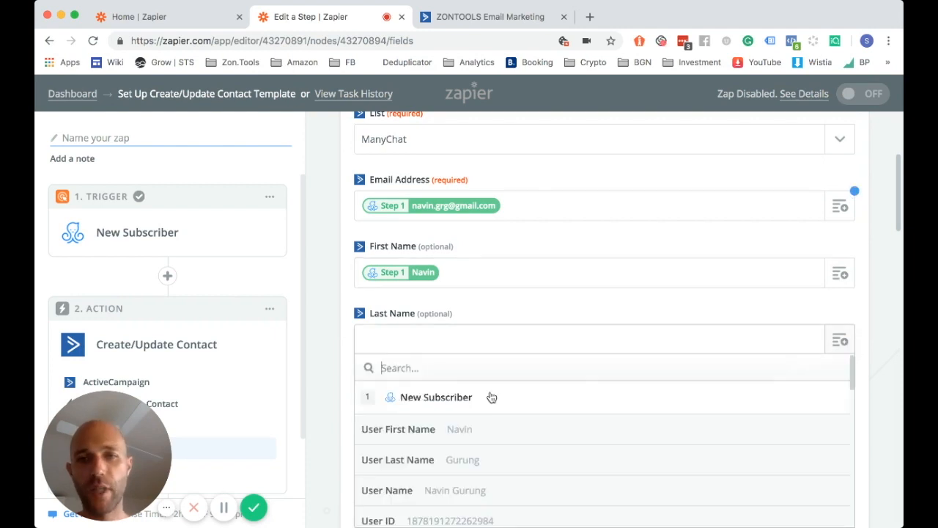
{"action": "left_click", "coordinate": [449, 459]}
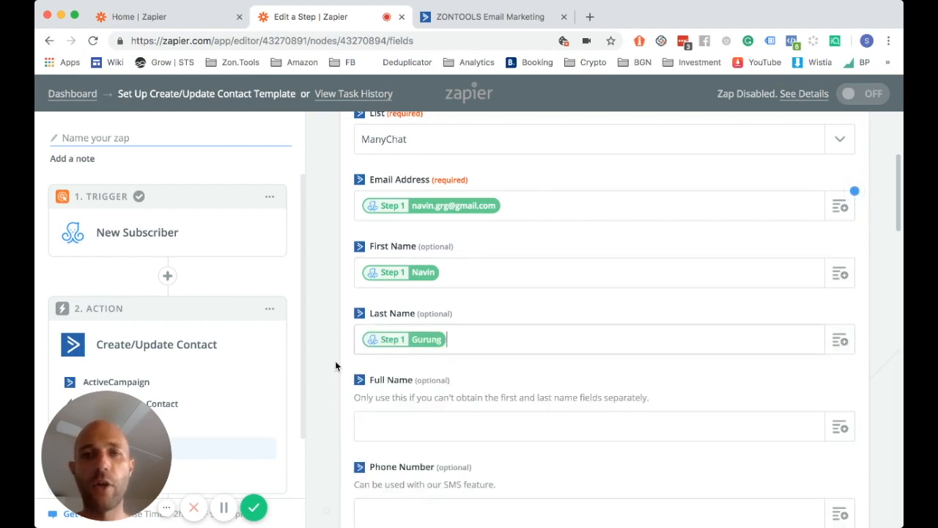
{"action": "scroll", "coordinate": [334, 360], "scroll_direction": "down", "scroll_amount": 5}
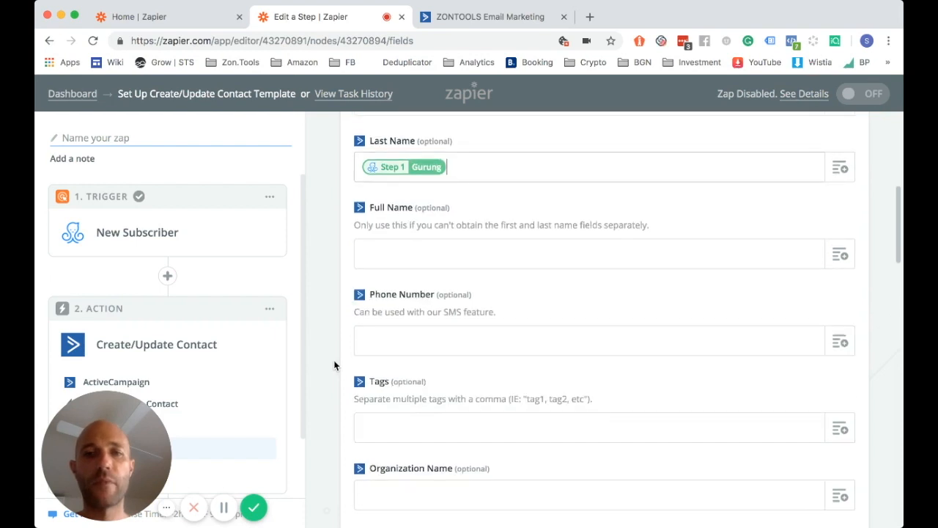
{"action": "scroll", "coordinate": [333, 360], "scroll_direction": "down", "scroll_amount": 3}
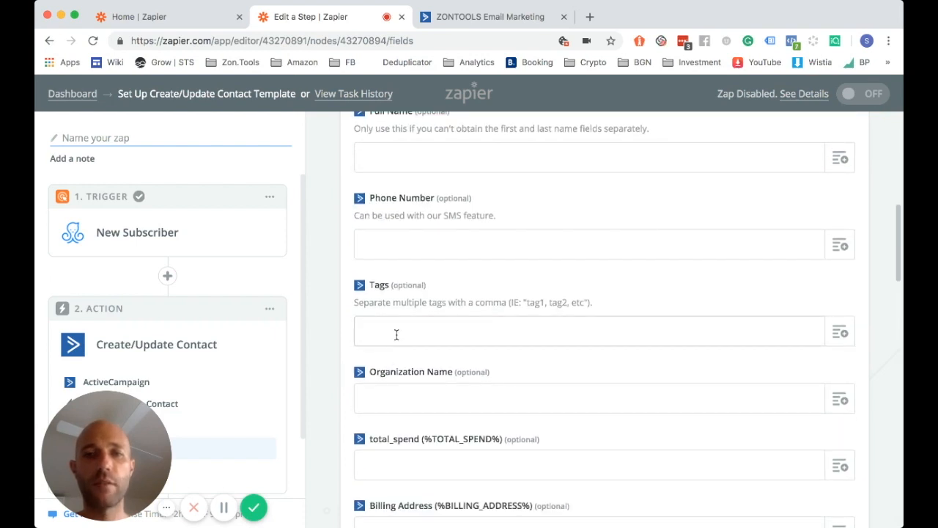
{"action": "scroll", "coordinate": [333, 337], "scroll_direction": "down", "scroll_amount": 1}
{"action": "left_click", "coordinate": [422, 326]}
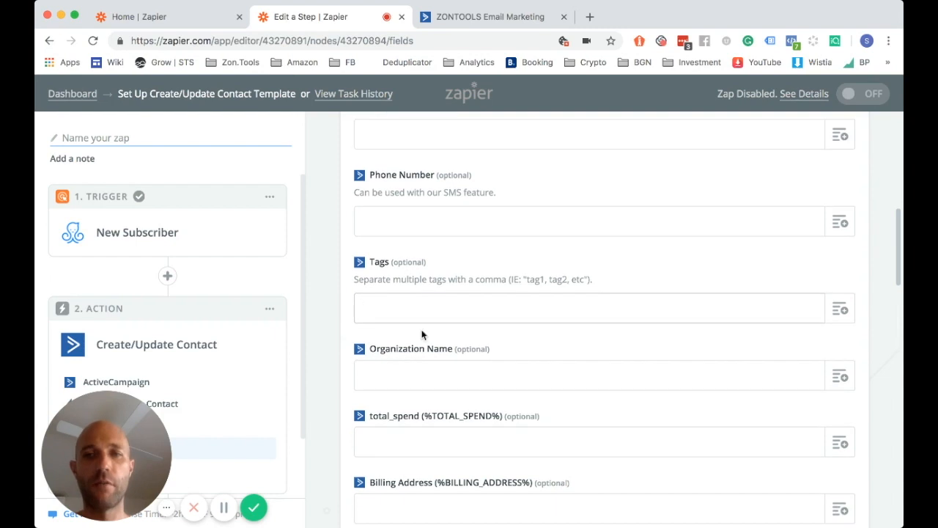
Tag new contacts with manychat
{"action": "type", "text": "mn"}
{"action": "key", "text": "BackSpace"}
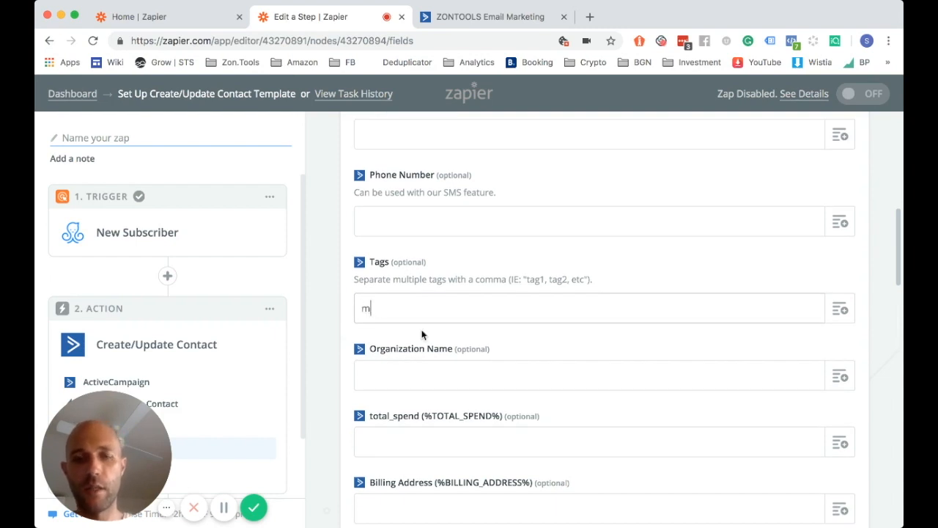
{"action": "type", "text": "anychat"}
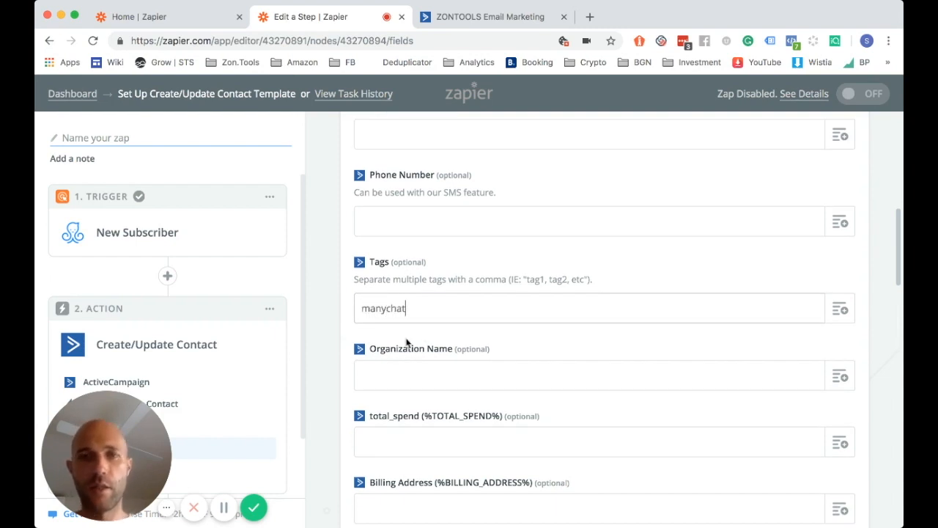
{"action": "left_click", "coordinate": [325, 349]}
{"action": "scroll", "coordinate": [325, 349], "scroll_direction": "down", "scroll_amount": 4}
{"action": "scroll", "coordinate": [470, 381], "scroll_direction": "down", "scroll_amount": 5}
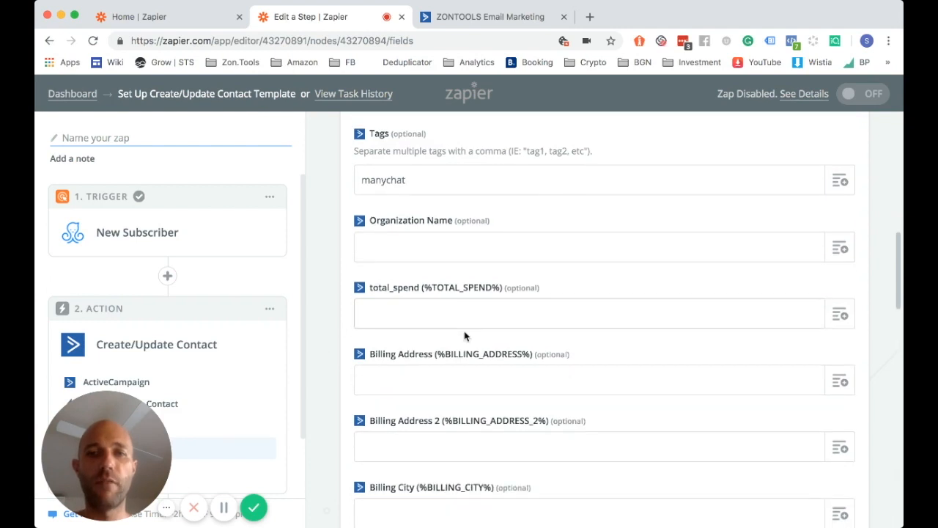
{"action": "scroll", "coordinate": [444, 301], "scroll_direction": "down", "scroll_amount": 10}
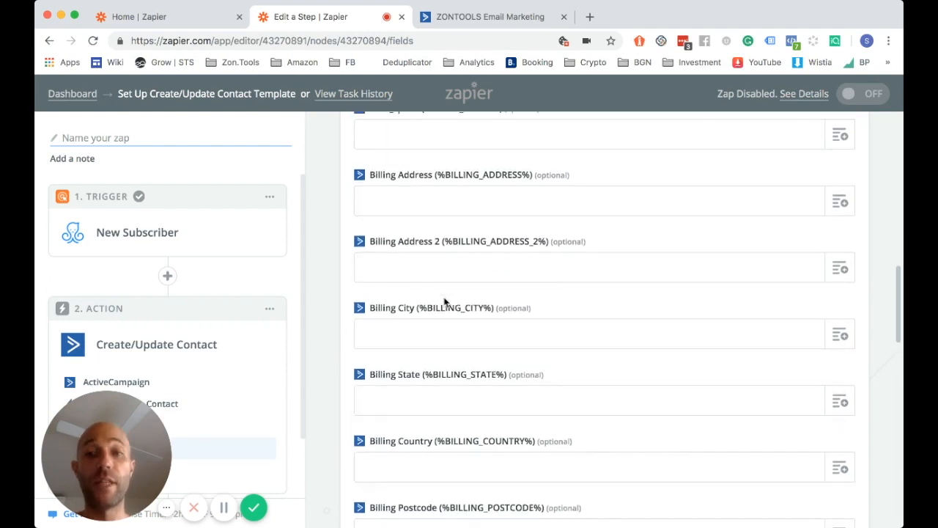
{"action": "scroll", "coordinate": [444, 301], "scroll_direction": "down", "scroll_amount": 1}
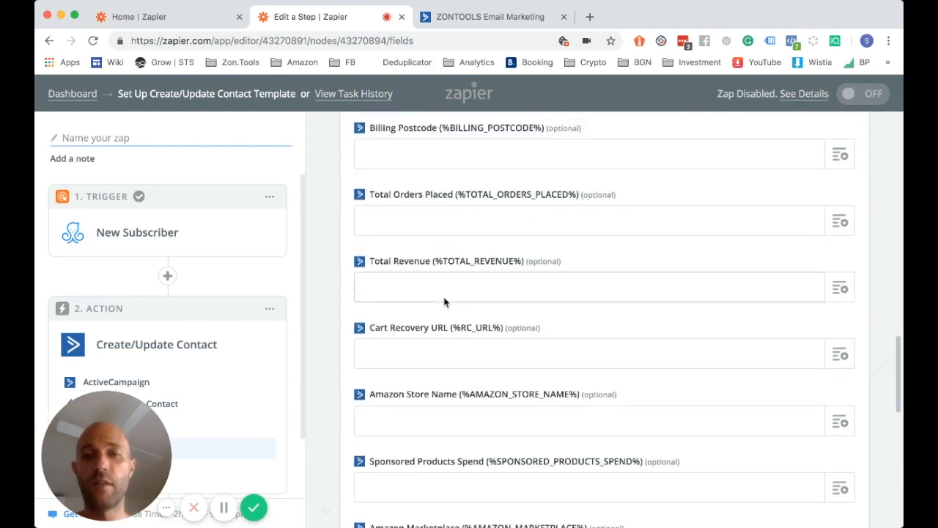
Leave Cart Recovery URL and the remaining optional fields unmapped, down to the form's end
{"action": "left_click", "coordinate": [842, 356]}
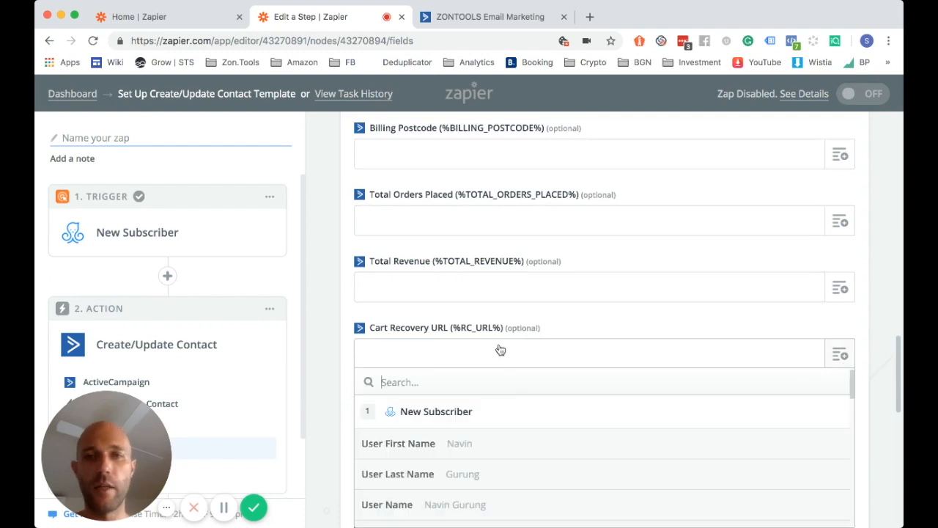
{"action": "scroll", "coordinate": [499, 440], "scroll_direction": "down", "scroll_amount": 2}
{"action": "scroll", "coordinate": [337, 396], "scroll_direction": "down", "scroll_amount": 2}
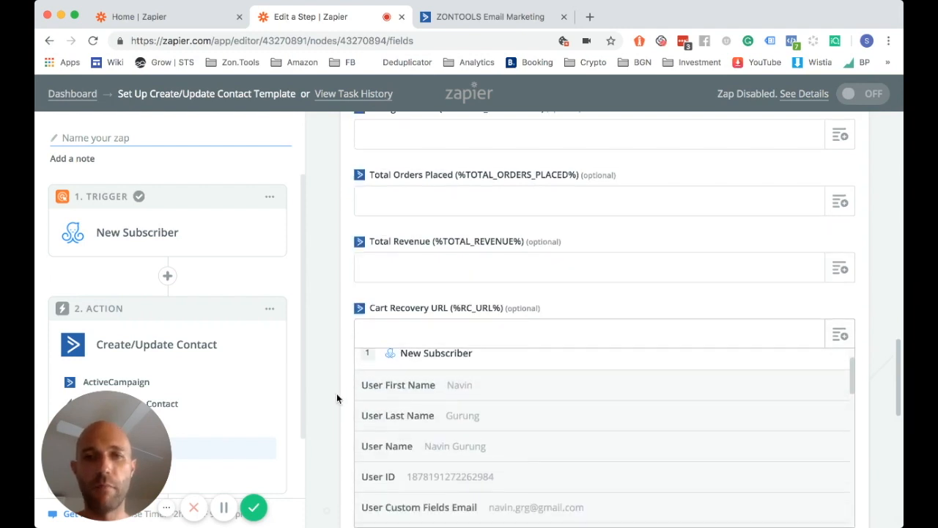
{"action": "scroll", "coordinate": [444, 367], "scroll_direction": "down", "scroll_amount": 3}
{"action": "scroll", "coordinate": [447, 369], "scroll_direction": "down", "scroll_amount": 3}
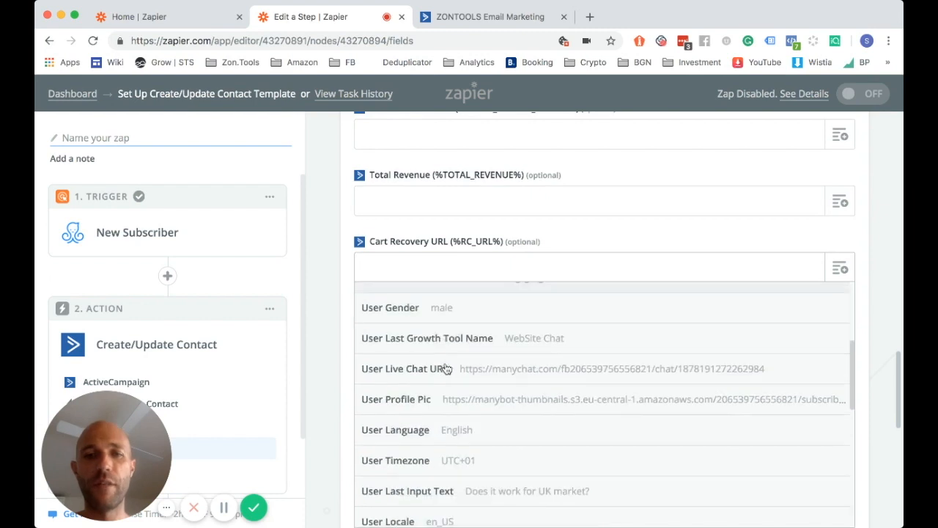
{"action": "scroll", "coordinate": [486, 406], "scroll_direction": "down", "scroll_amount": 2}
{"action": "scroll", "coordinate": [489, 407], "scroll_direction": "down", "scroll_amount": 5}
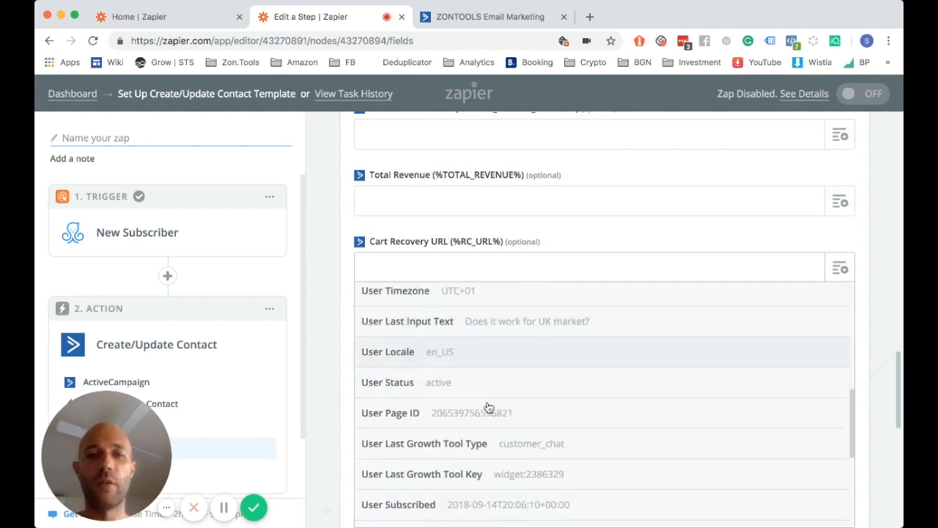
{"action": "scroll", "coordinate": [488, 407], "scroll_direction": "down", "scroll_amount": 1}
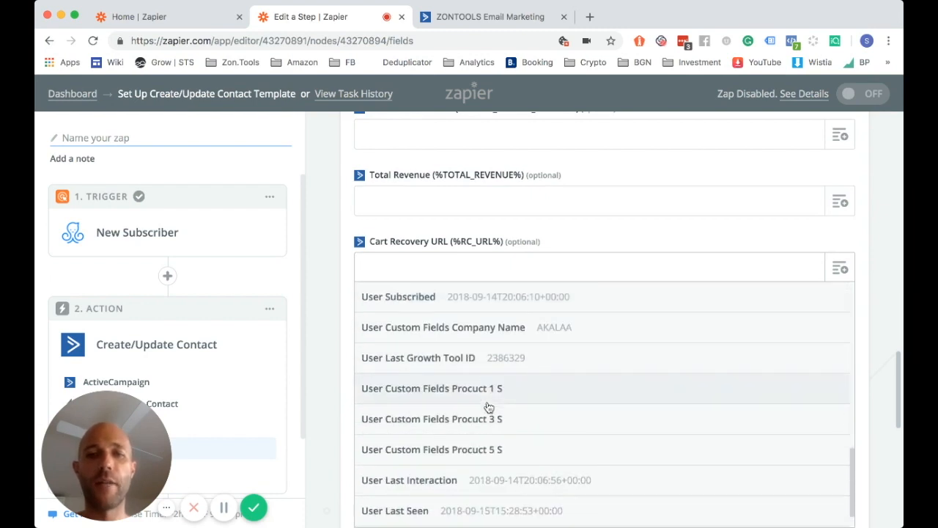
{"action": "left_click", "coordinate": [328, 335]}
{"action": "scroll", "coordinate": [328, 335], "scroll_direction": "down", "scroll_amount": 7}
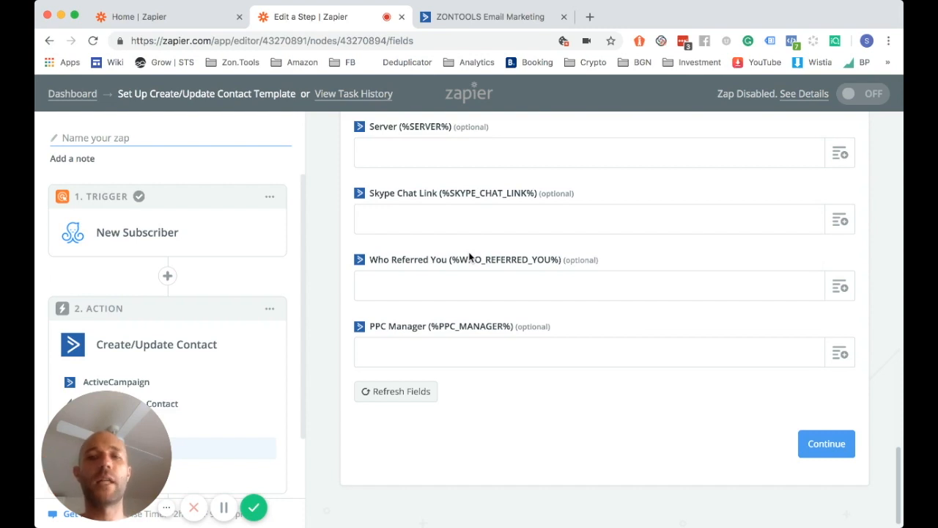
Send a test contact to ActiveCampaign, confirm 'Contact updated', and finish the action step
{"action": "left_click", "coordinate": [826, 449]}
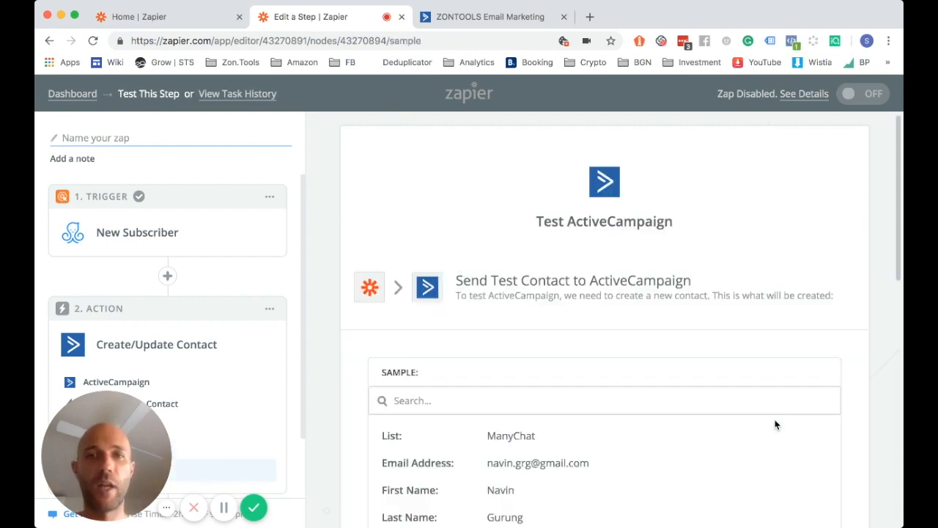
{"action": "scroll", "coordinate": [774, 420], "scroll_direction": "down", "scroll_amount": 3}
{"action": "scroll", "coordinate": [885, 391], "scroll_direction": "down", "scroll_amount": 4}
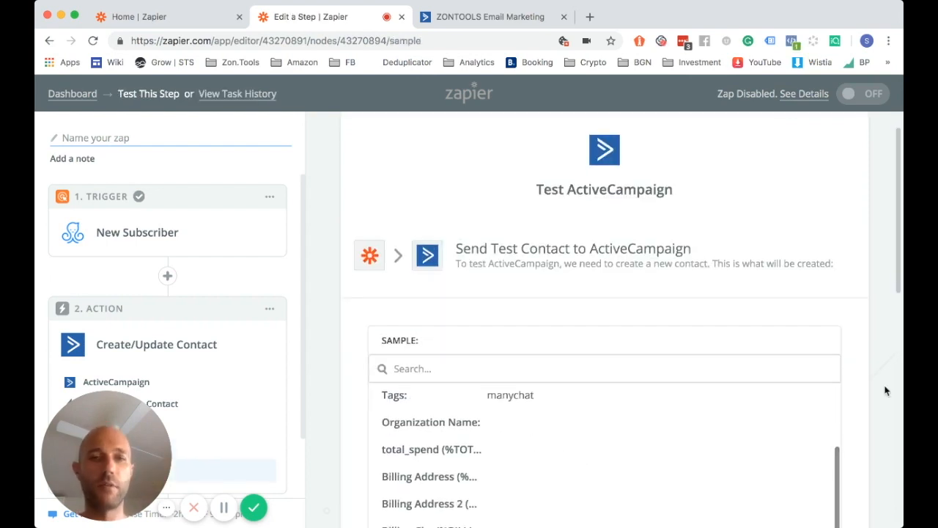
{"action": "scroll", "coordinate": [885, 391], "scroll_direction": "down", "scroll_amount": 5}
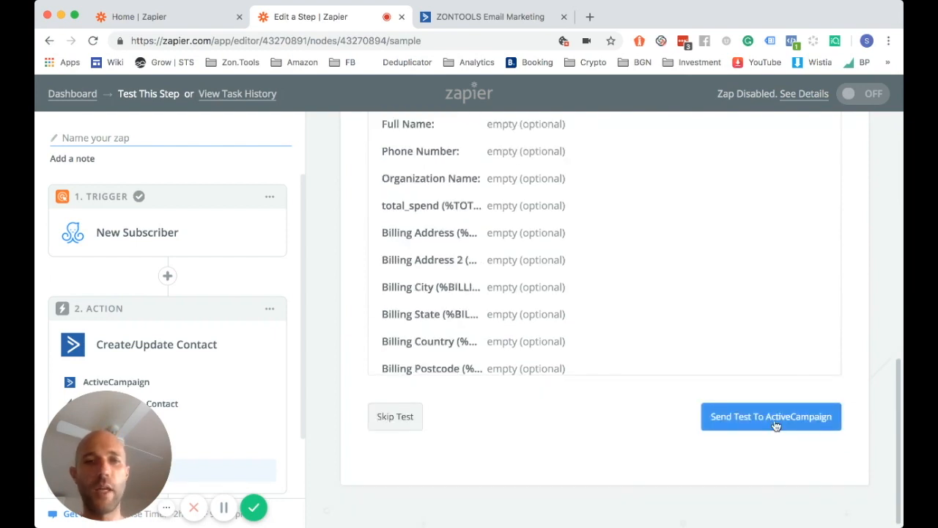
{"action": "left_click", "coordinate": [776, 426]}
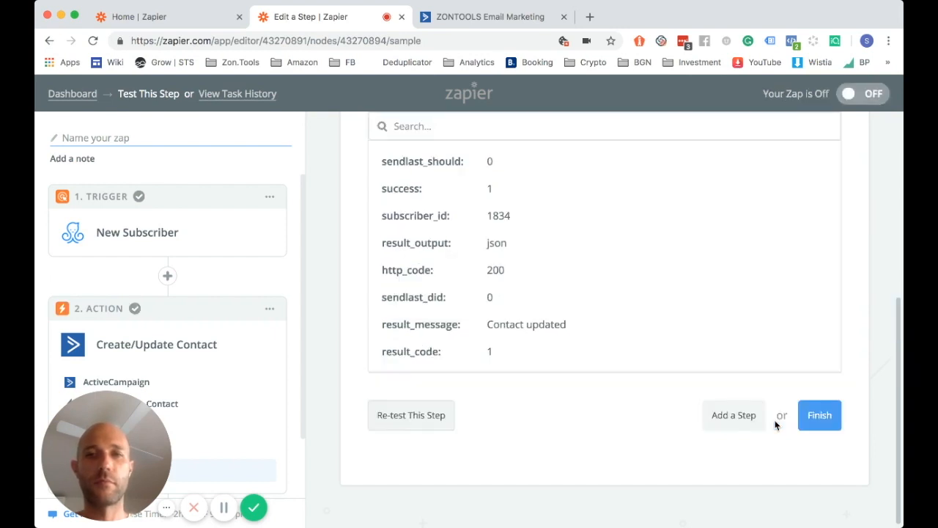
{"action": "left_click", "coordinate": [818, 416]}
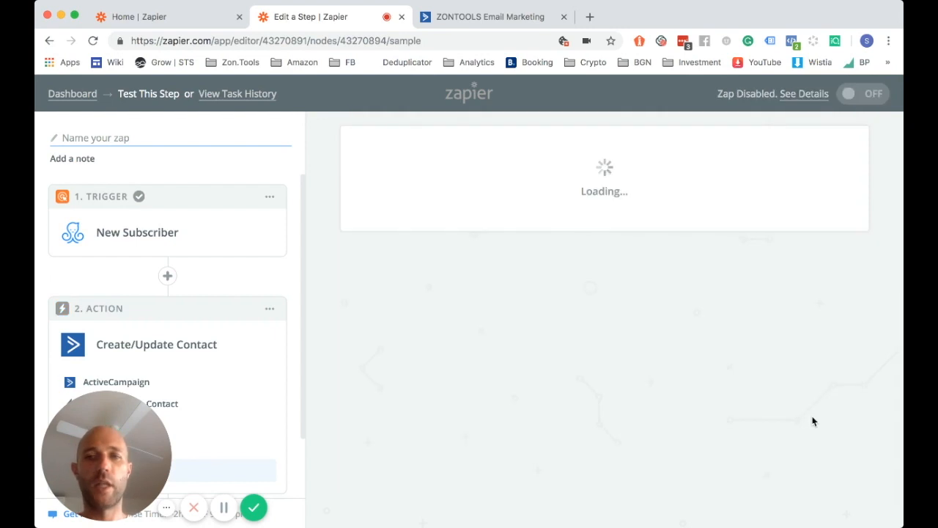
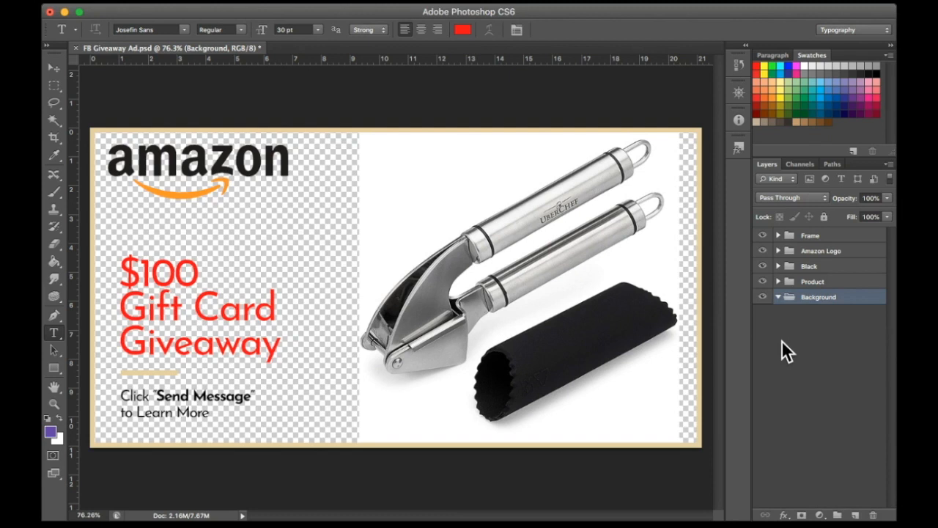
Undo the Background layer deletion so the gift card ad canvas is white again
{"action": "key", "text": "super+z"}
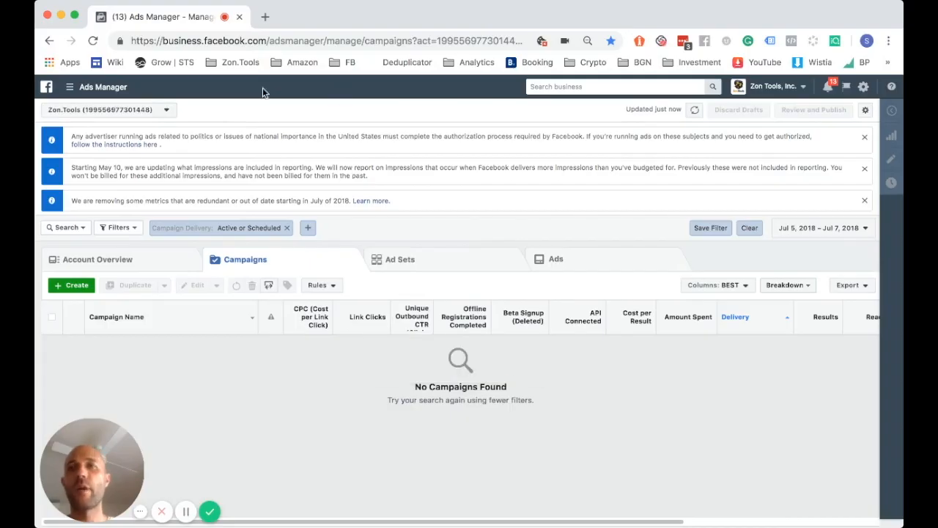
Start a new campaign from the empty Zon.Tools Campaigns list
{"action": "left_click_drag", "start_coordinate": [163, 41], "coordinate": [265, 42]}
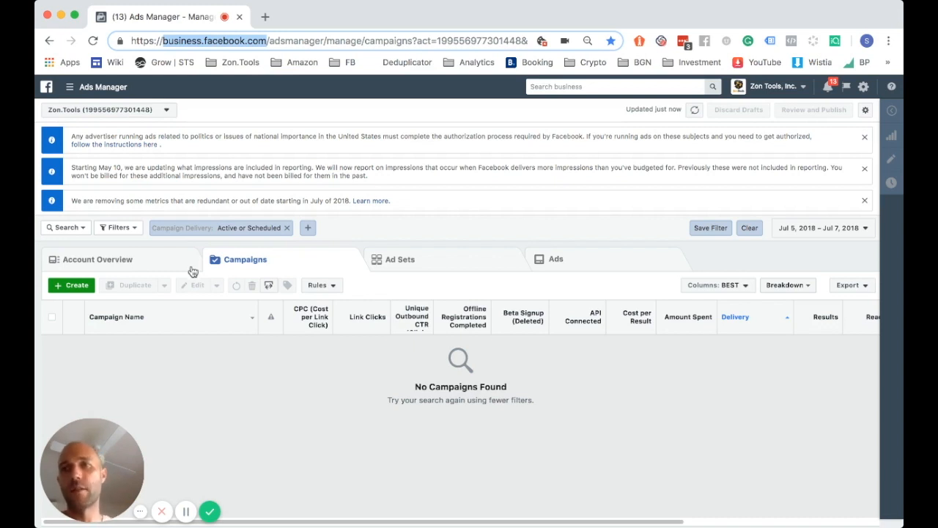
{"action": "left_click", "coordinate": [71, 288]}
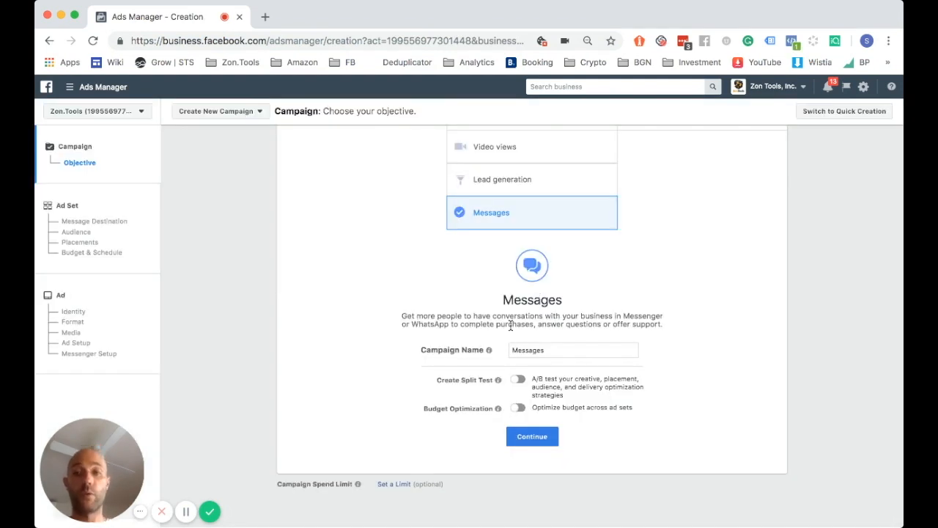
Name the Messages campaign 'PRODUCT Review/Giveaway', copy the name, and continue to the ad set
{"action": "scroll", "coordinate": [415, 313], "scroll_direction": "up", "scroll_amount": 1}
{"action": "scroll", "coordinate": [415, 313], "scroll_direction": "up", "scroll_amount": 2}
{"action": "scroll", "coordinate": [403, 385], "scroll_direction": "down", "scroll_amount": 3}
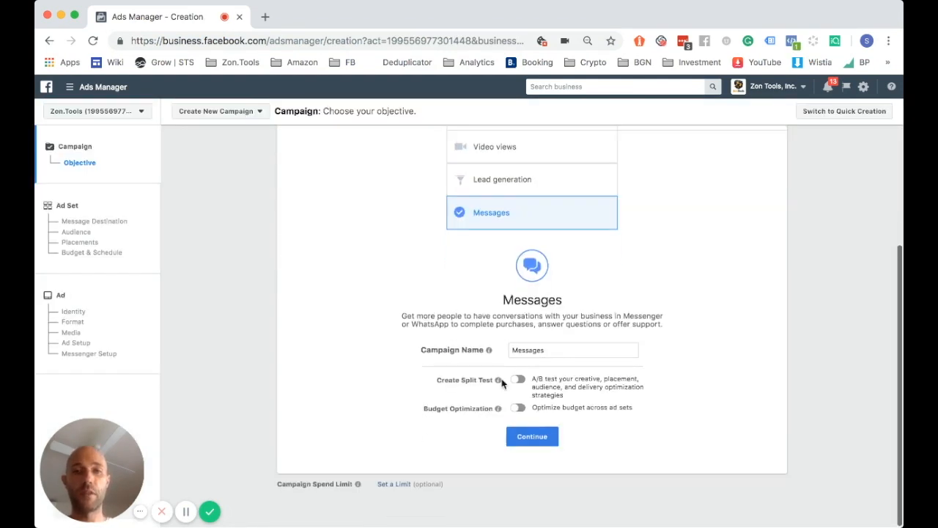
{"action": "mouse_move", "coordinate": [498, 379]}
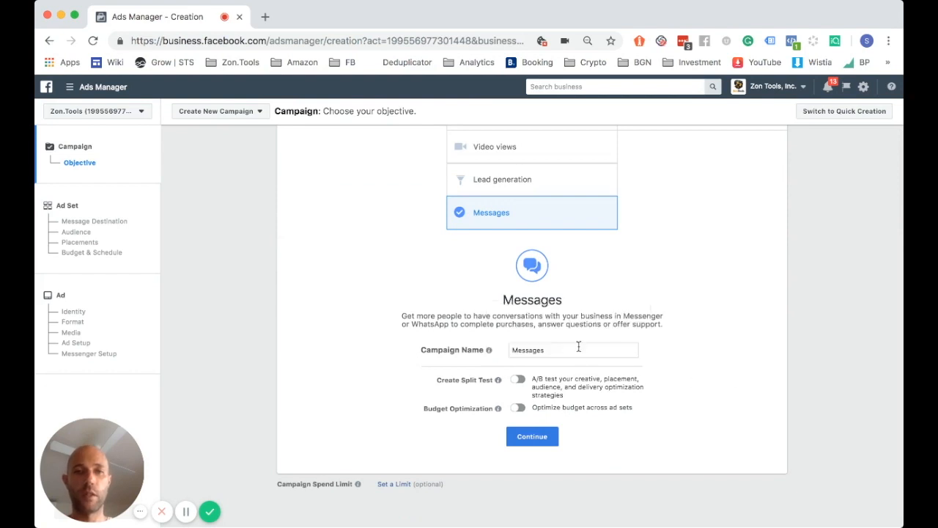
{"action": "double_click", "coordinate": [579, 346]}
{"action": "type", "text": "PRODUCT "}
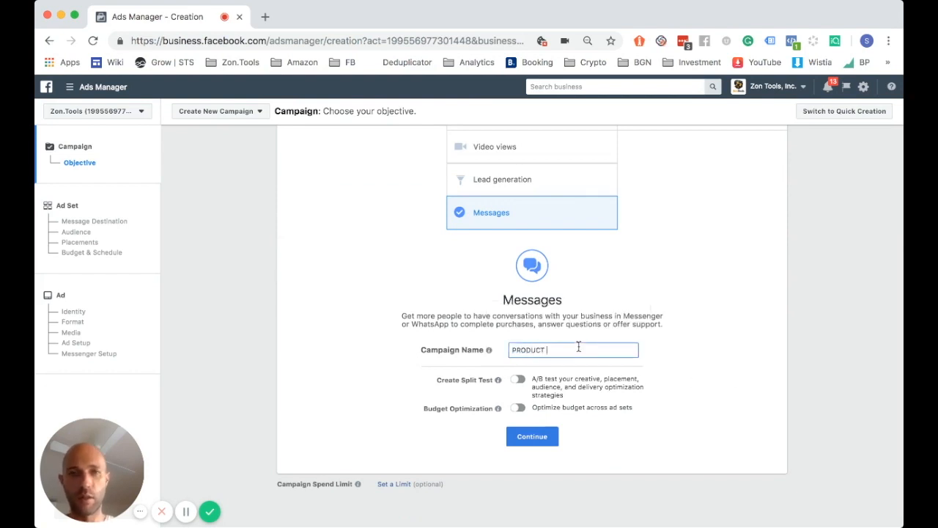
{"action": "type", "text": "Review"}
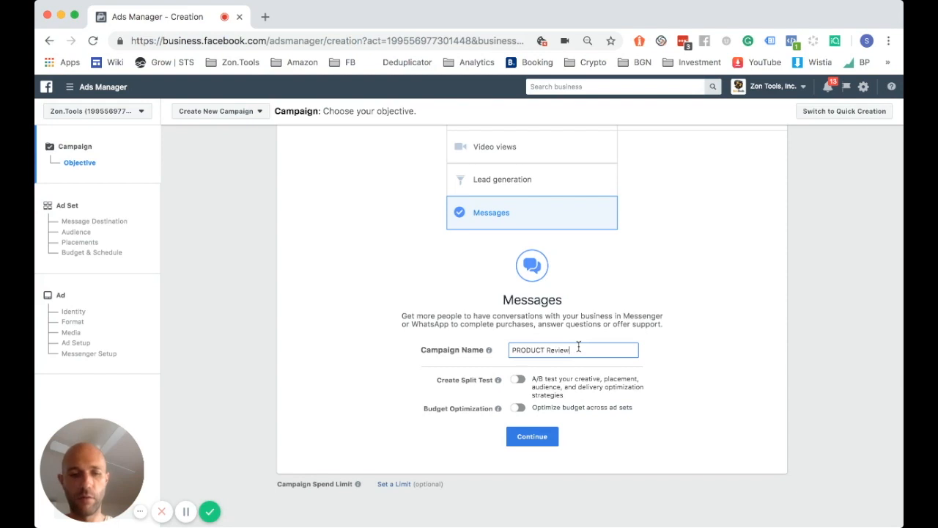
{"action": "type", "text": "/Giveaway"}
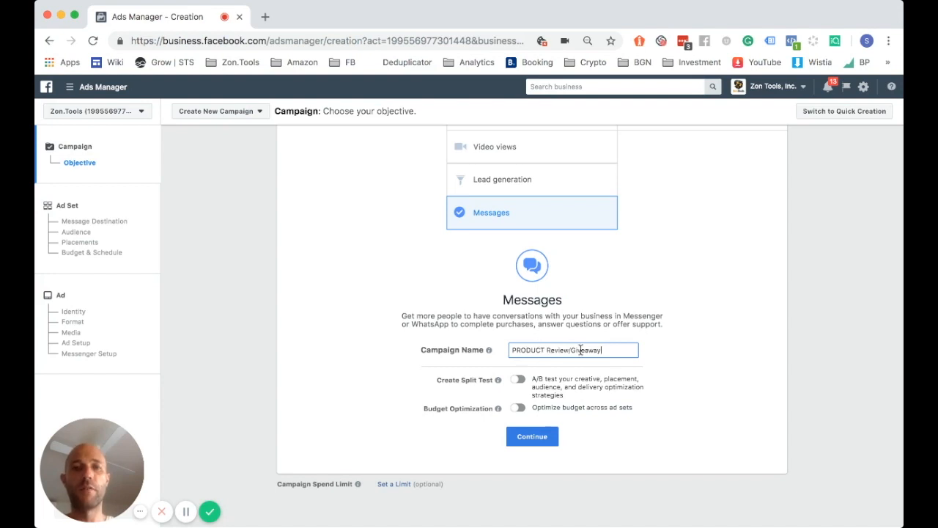
{"action": "triple_click", "coordinate": [580, 350]}
{"action": "key", "text": "super+c"}
{"action": "mouse_move", "coordinate": [498, 380]}
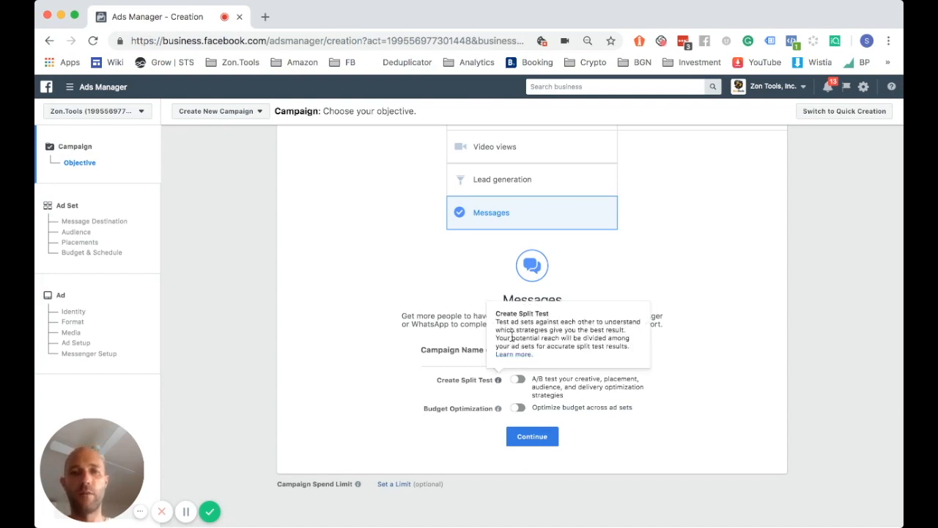
{"action": "left_click", "coordinate": [522, 438]}
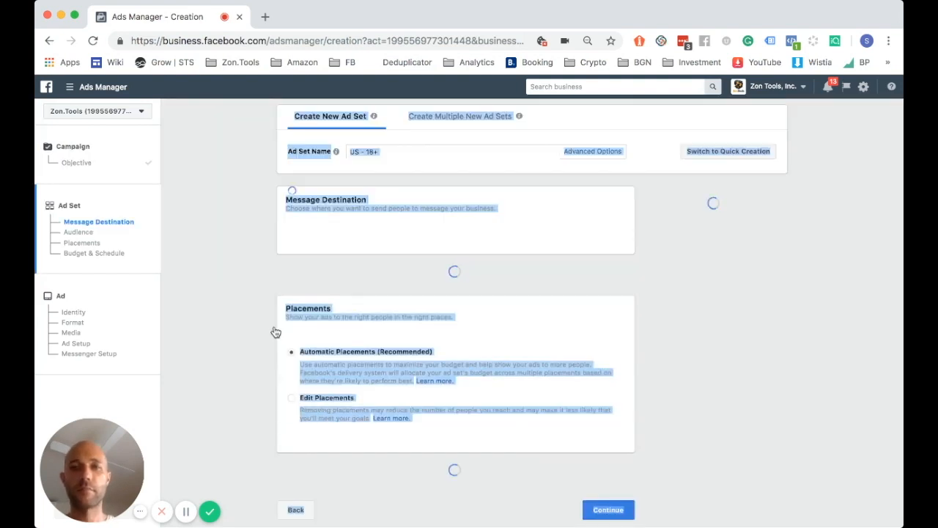
Rename the ad set from 'US - 18+' to 'PRODUCT Review/Giveaway' by pasting the campaign name
{"action": "left_click", "coordinate": [256, 297]}
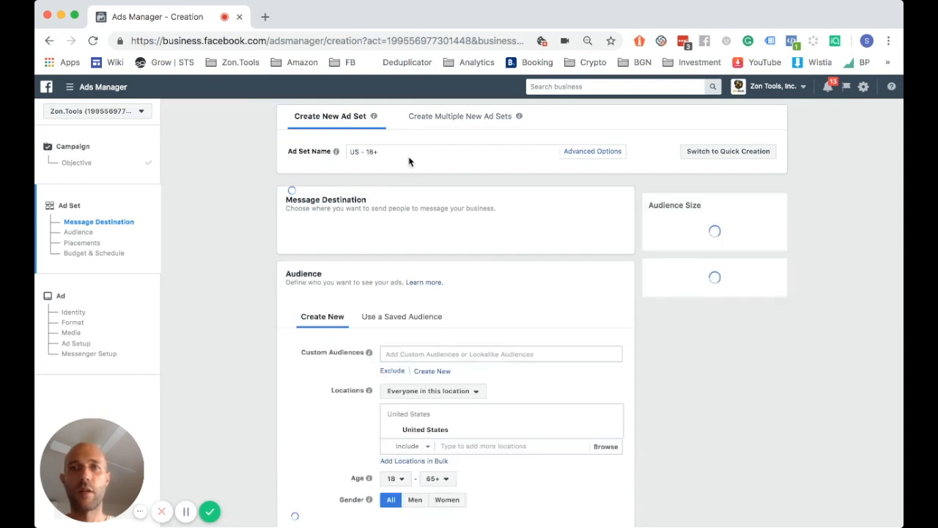
{"action": "left_click", "coordinate": [405, 150]}
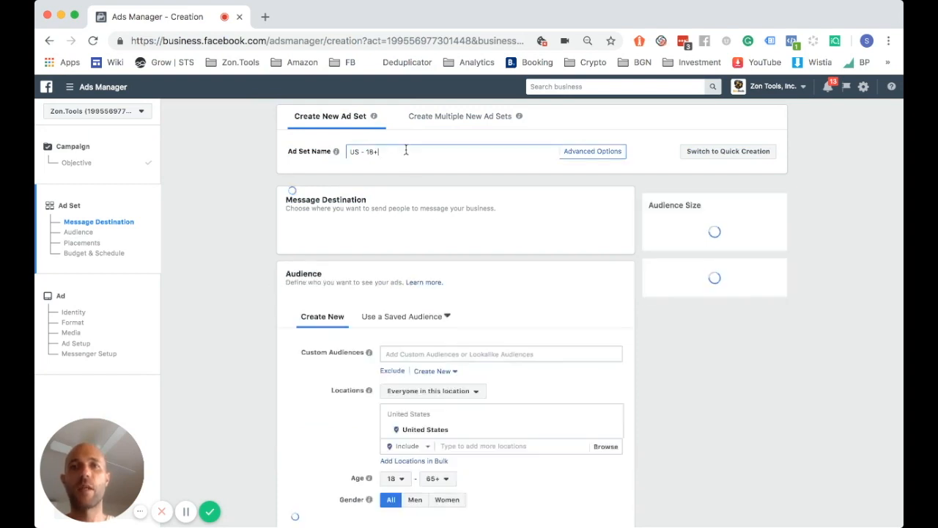
{"action": "key", "text": "super+a"}
{"action": "key", "text": "super+v"}
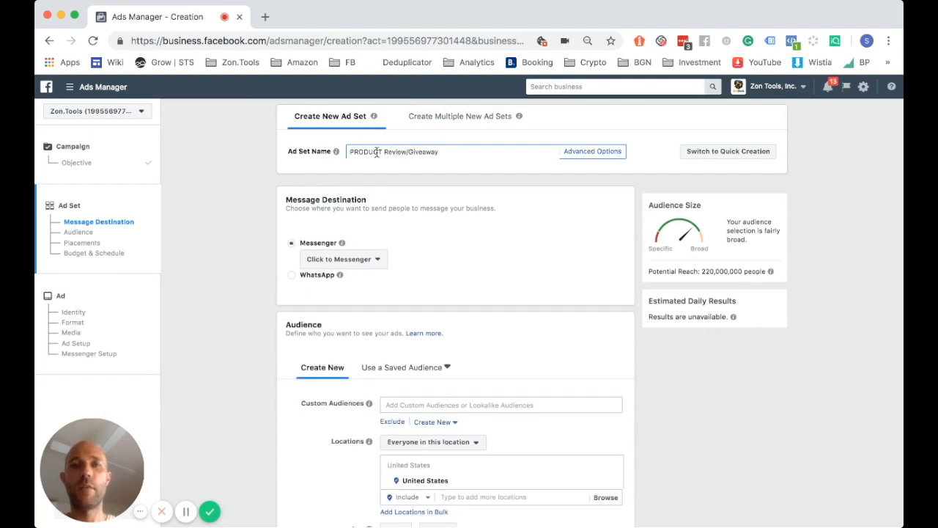
{"action": "left_click", "coordinate": [291, 266]}
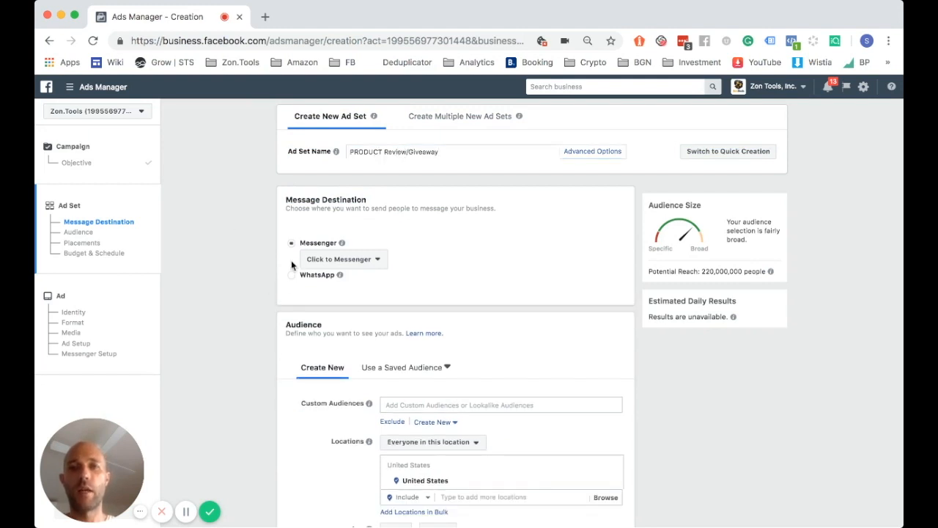
Keep Click to Messenger as the ad set's message destination
{"action": "left_click", "coordinate": [374, 260]}
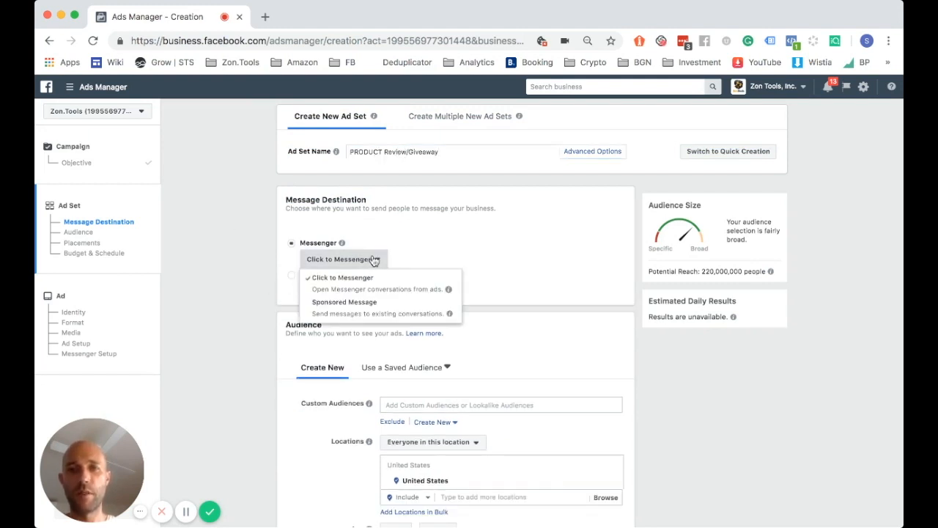
{"action": "left_click", "coordinate": [413, 292]}
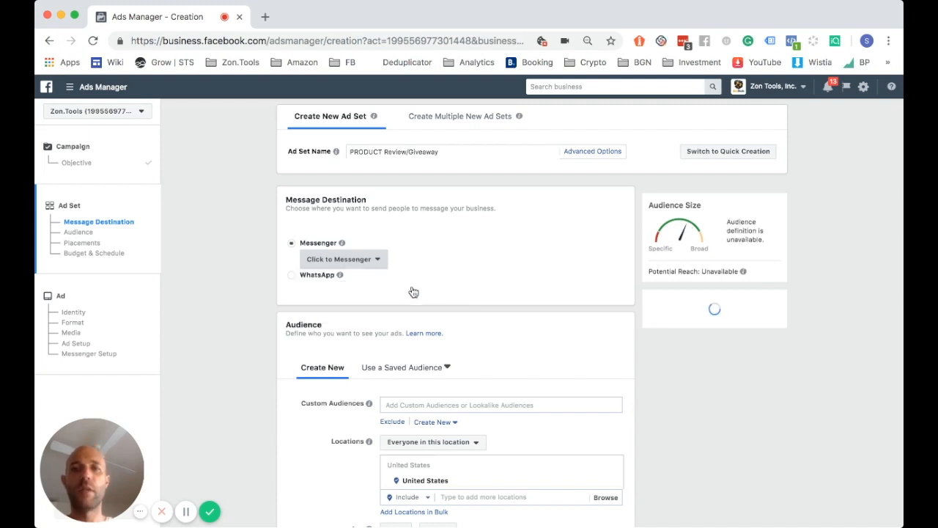
{"action": "left_click", "coordinate": [370, 261]}
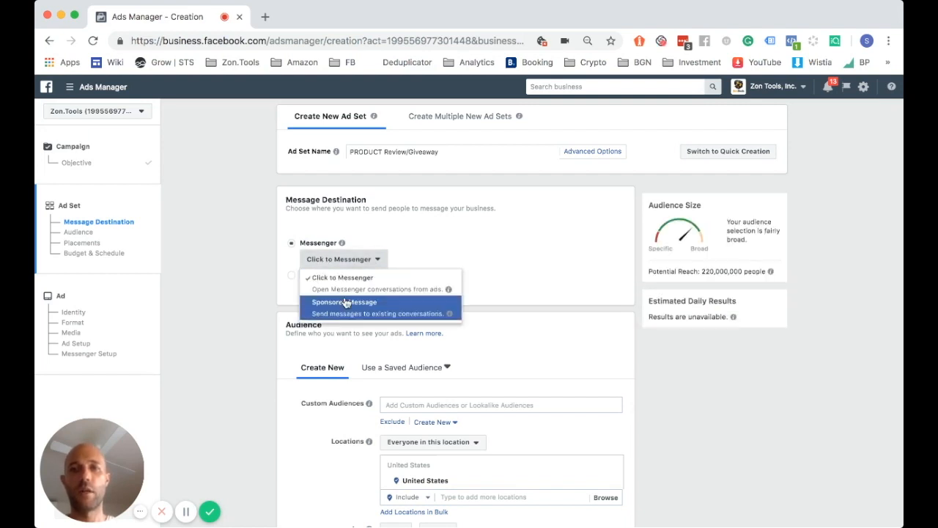
{"action": "left_click", "coordinate": [244, 300]}
{"action": "scroll", "coordinate": [244, 299], "scroll_direction": "down", "scroll_amount": 3}
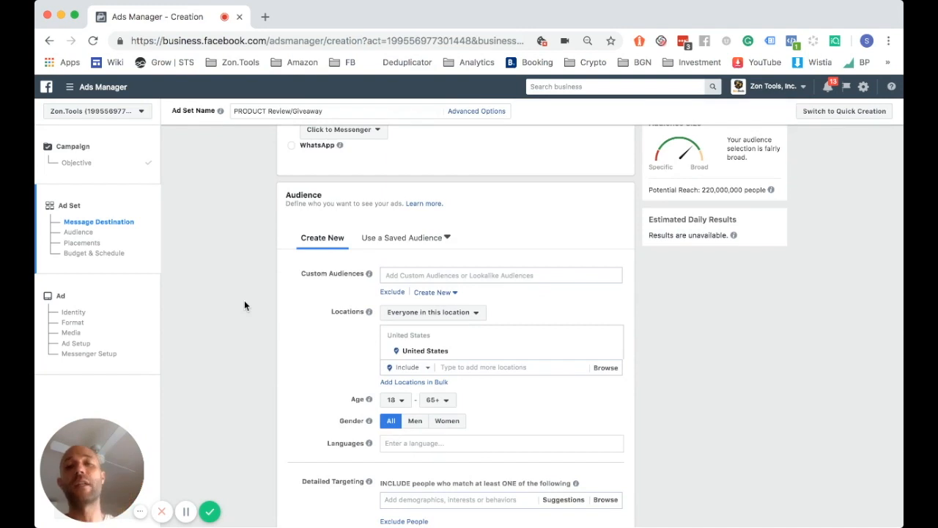
Add the PRODUCT - 60 days customer list as the ad set's custom audience
{"action": "left_click", "coordinate": [455, 273]}
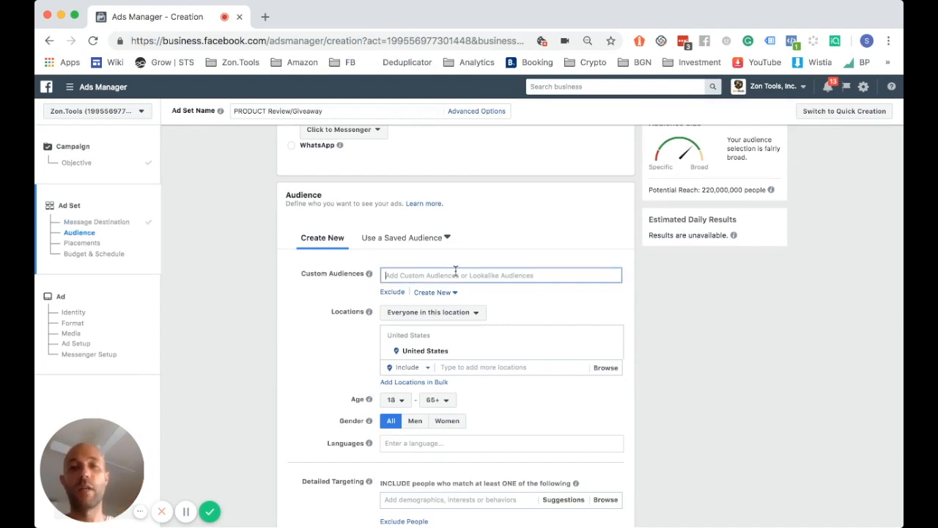
{"action": "type", "text": "per"}
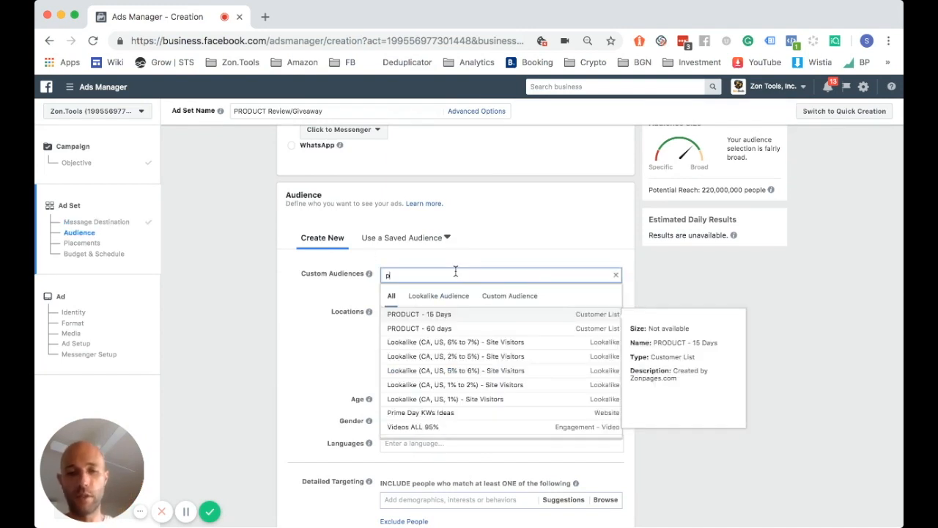
{"action": "key", "text": "BackSpace"}
{"action": "key", "text": "BackSpace"}
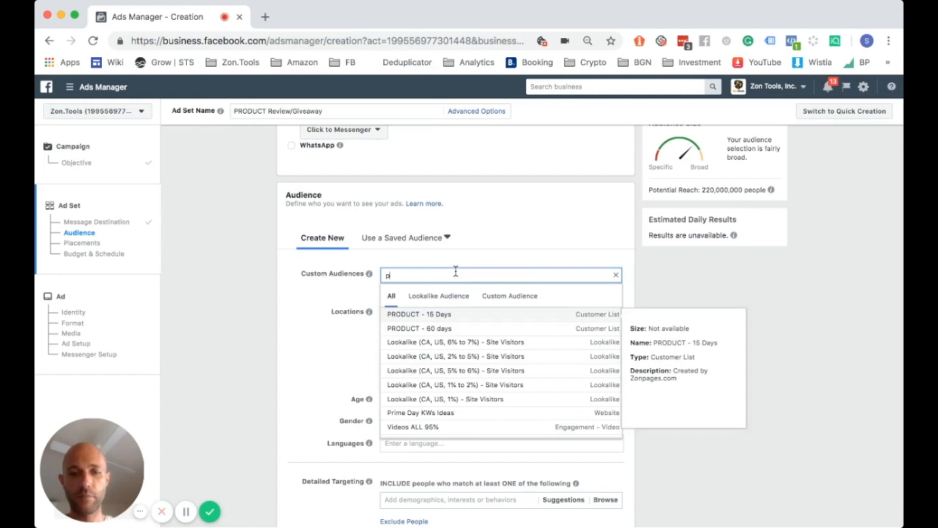
{"action": "type", "text": "ro"}
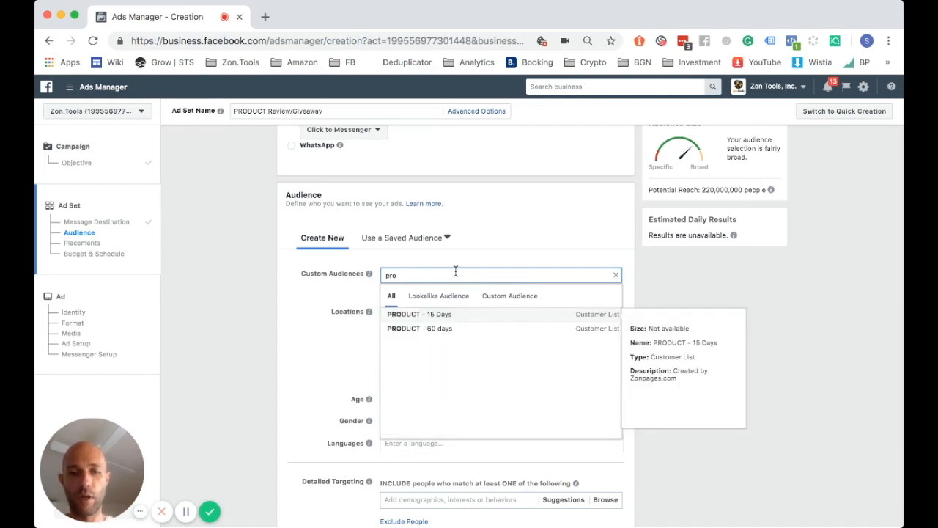
{"action": "type", "text": "du"}
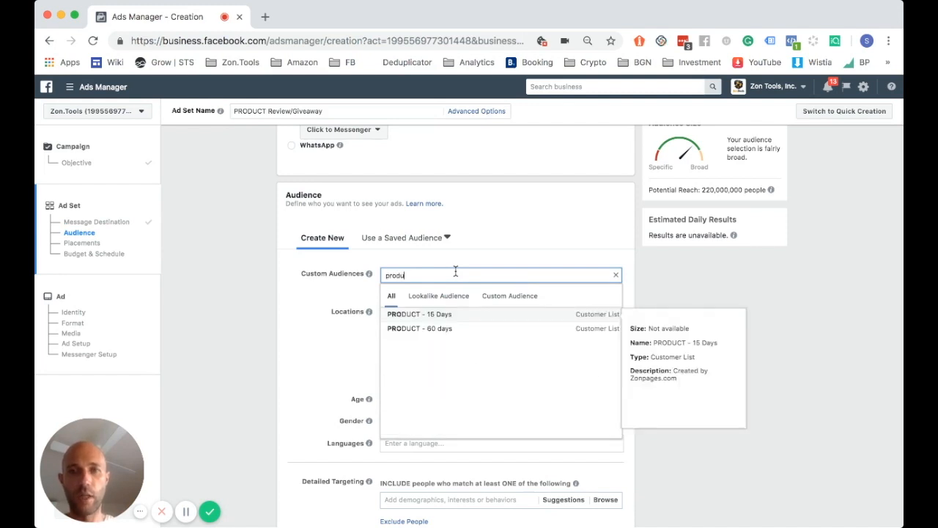
{"action": "left_click", "coordinate": [430, 330]}
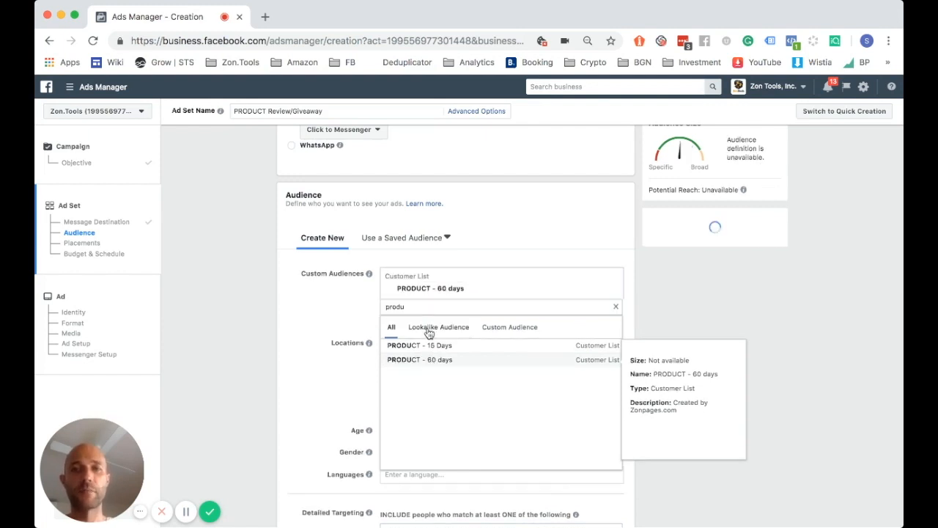
{"action": "left_click", "coordinate": [344, 310]}
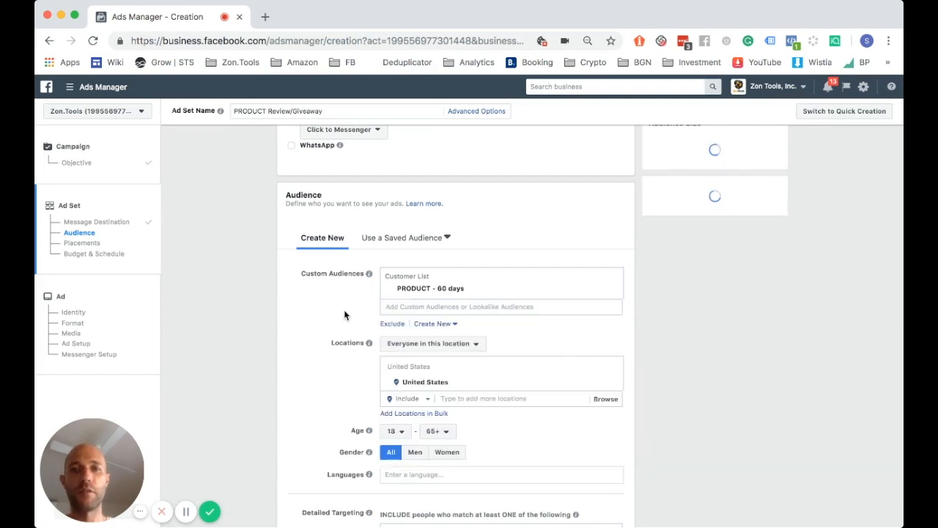
Exclude the PRODUCT - 15 Days customer list from the audience
{"action": "left_click", "coordinate": [392, 324]}
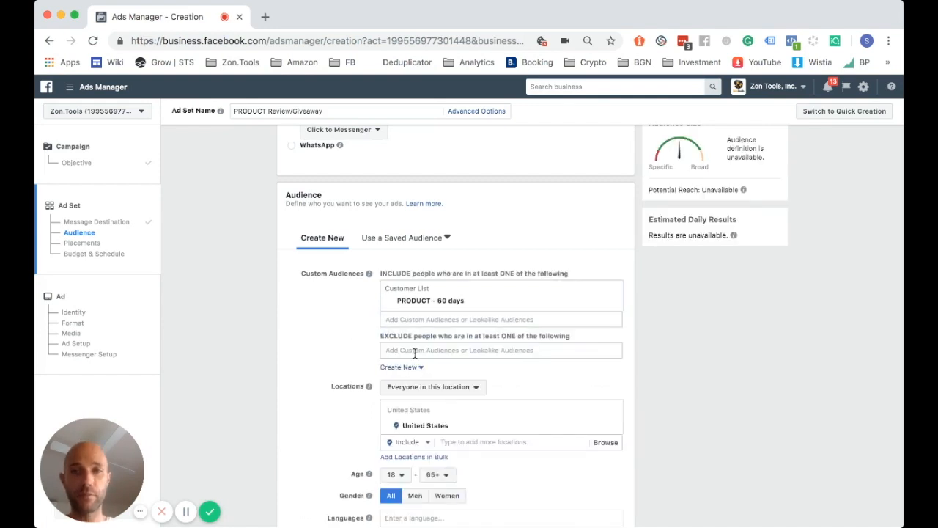
{"action": "left_click", "coordinate": [415, 351]}
{"action": "type", "text": "15 "}
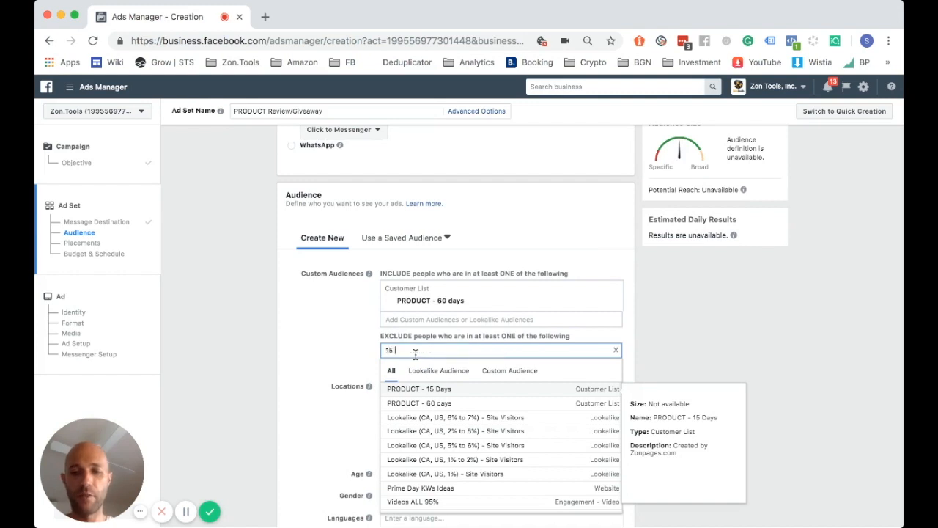
{"action": "type", "text": "da"}
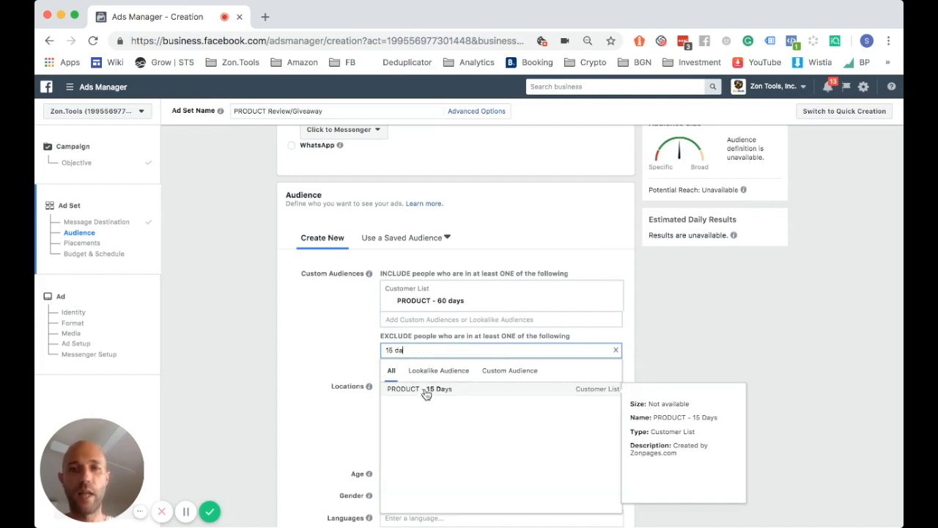
{"action": "left_click", "coordinate": [426, 389]}
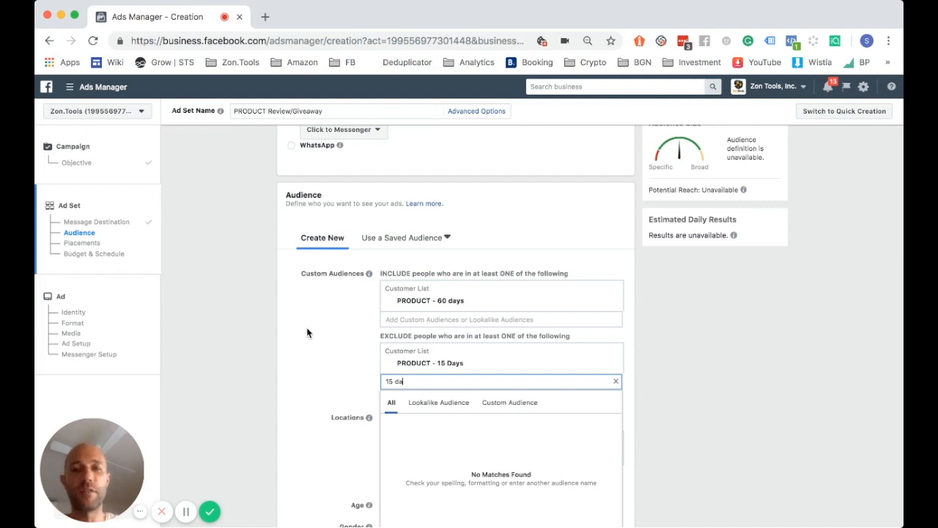
{"action": "left_click", "coordinate": [307, 327]}
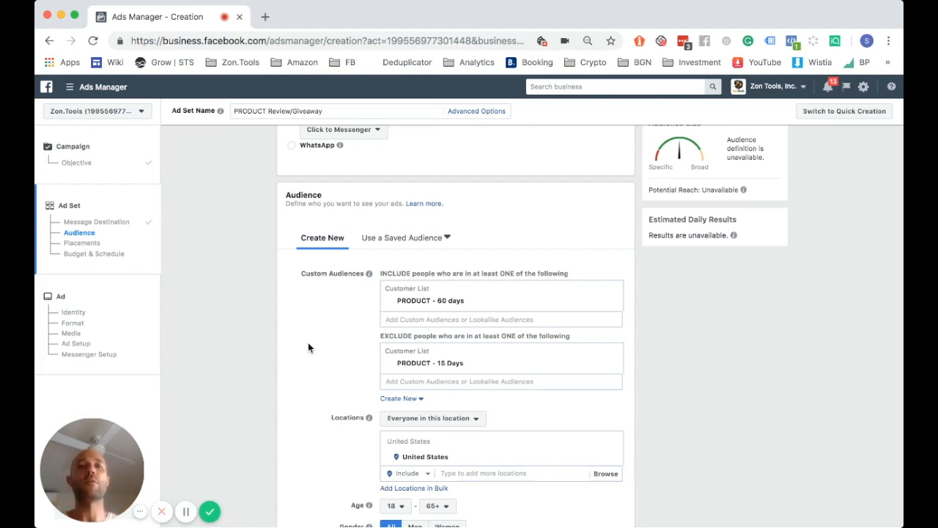
Switch the ad set's placements to Edit Placements
{"action": "scroll", "coordinate": [307, 343], "scroll_direction": "down", "scroll_amount": 3}
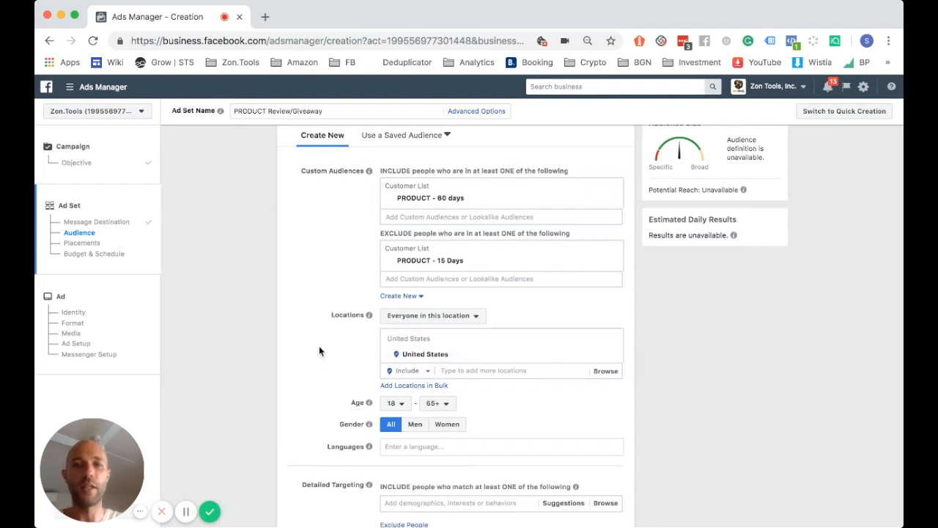
{"action": "scroll", "coordinate": [318, 345], "scroll_direction": "down", "scroll_amount": 3}
{"action": "scroll", "coordinate": [351, 247], "scroll_direction": "down", "scroll_amount": 4}
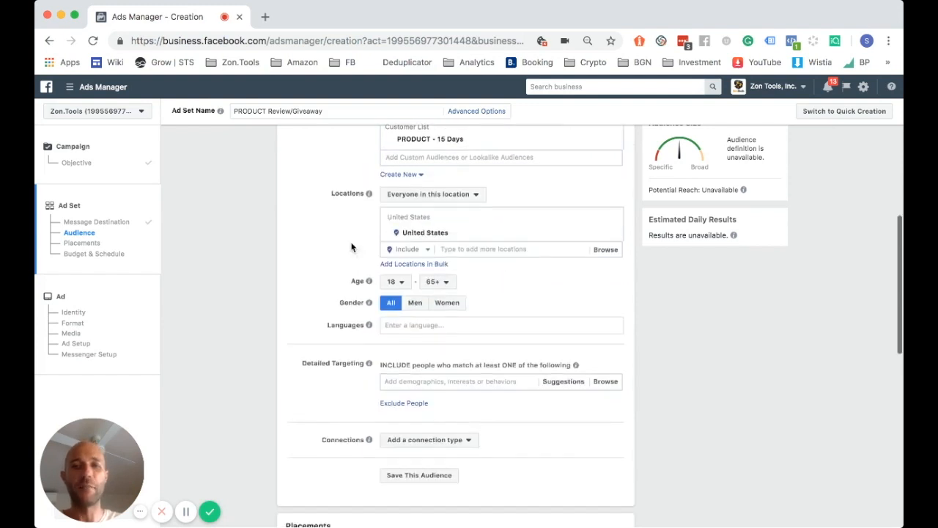
{"action": "scroll", "coordinate": [293, 254], "scroll_direction": "down", "scroll_amount": 5}
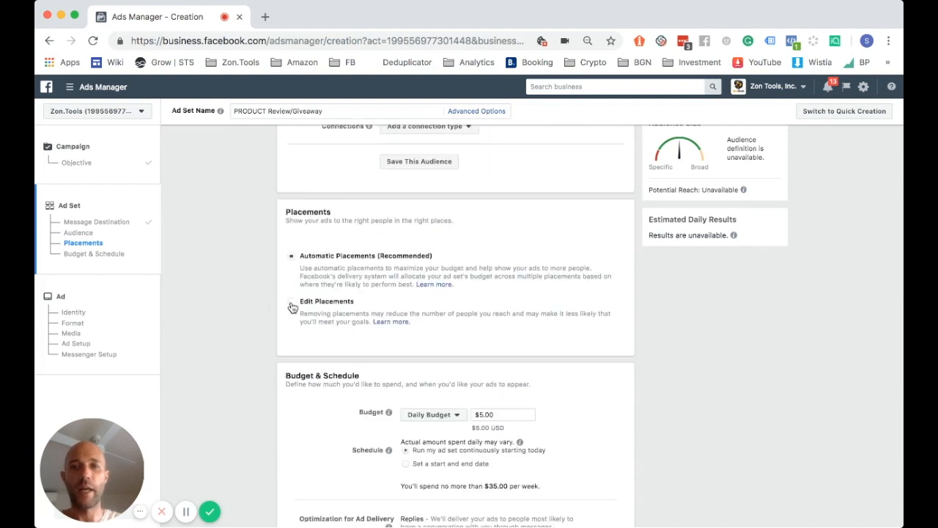
{"action": "left_click", "coordinate": [292, 307]}
{"action": "scroll", "coordinate": [230, 302], "scroll_direction": "down", "scroll_amount": 4}
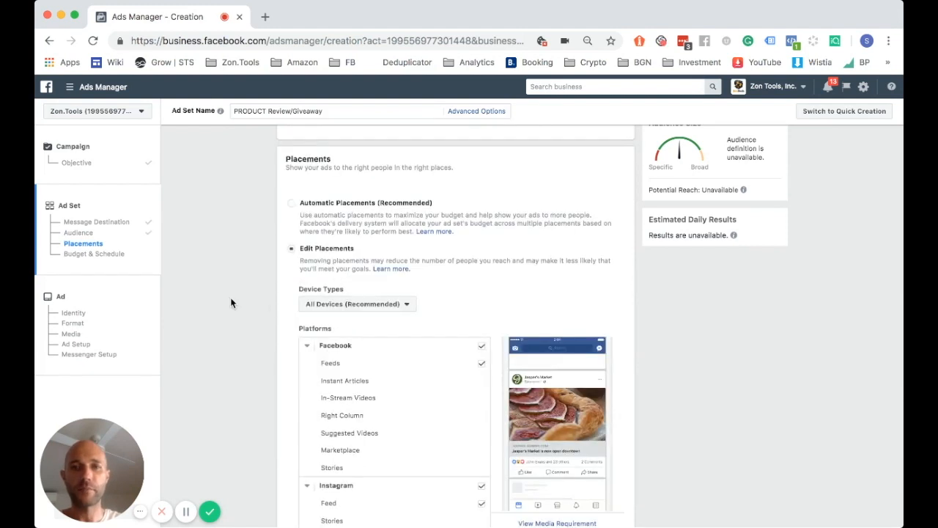
{"action": "scroll", "coordinate": [230, 303], "scroll_direction": "down", "scroll_amount": 3}
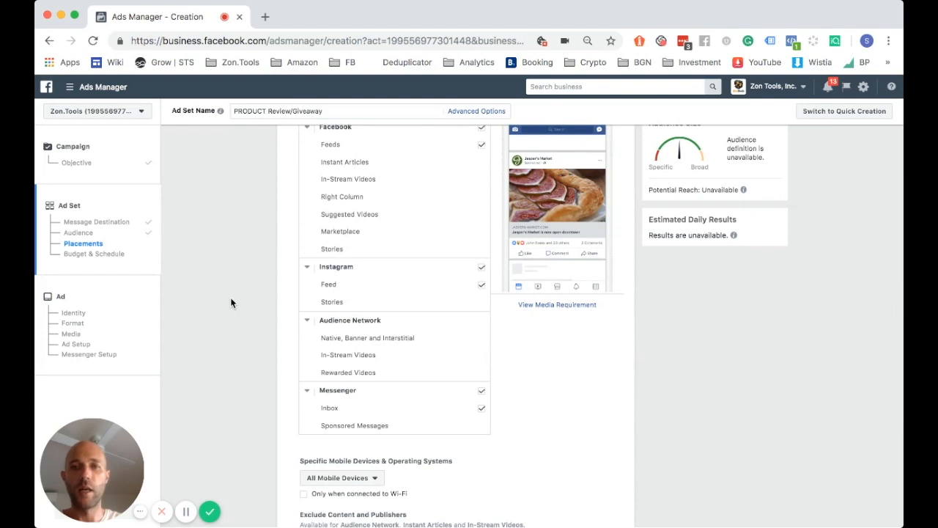
{"action": "scroll", "coordinate": [285, 274], "scroll_direction": "up", "scroll_amount": 1}
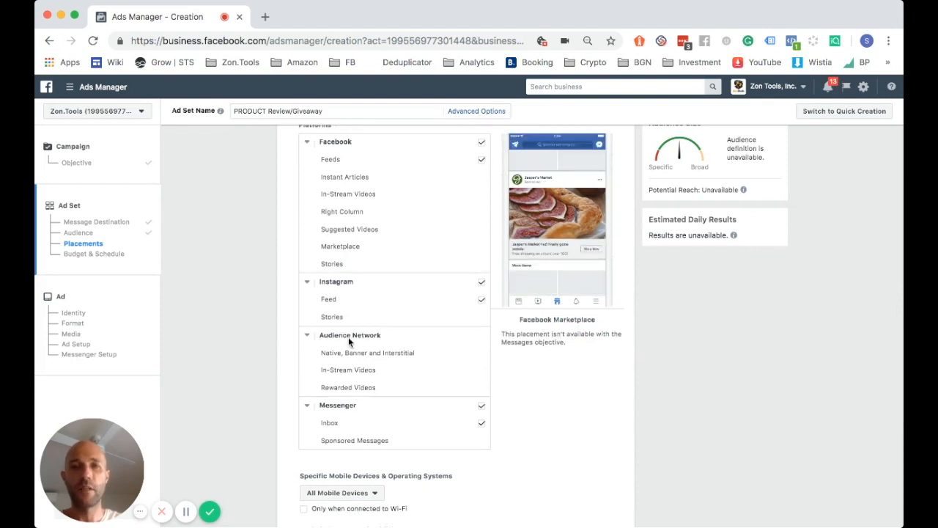
Uncheck Instagram, leaving only Facebook Feeds and Messenger Inbox placements
{"action": "left_click", "coordinate": [483, 302]}
{"action": "left_click", "coordinate": [483, 302]}
{"action": "left_click", "coordinate": [483, 302]}
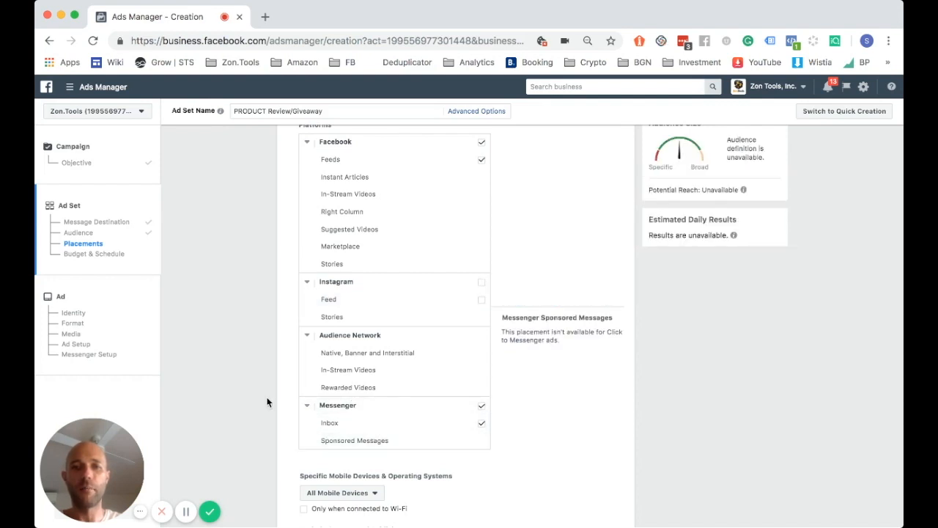
{"action": "scroll", "coordinate": [244, 384], "scroll_direction": "up", "scroll_amount": 2}
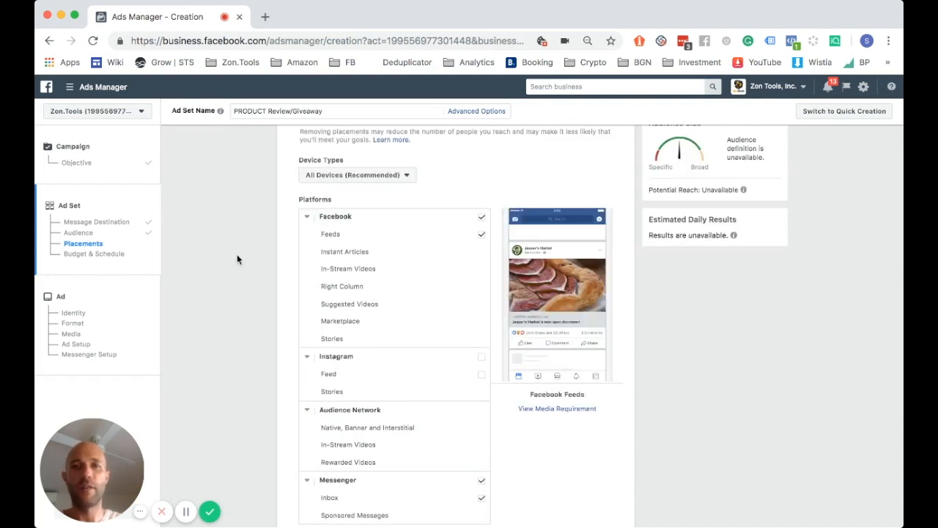
{"action": "scroll", "coordinate": [236, 254], "scroll_direction": "down", "scroll_amount": 5}
{"action": "scroll", "coordinate": [236, 260], "scroll_direction": "down", "scroll_amount": 2}
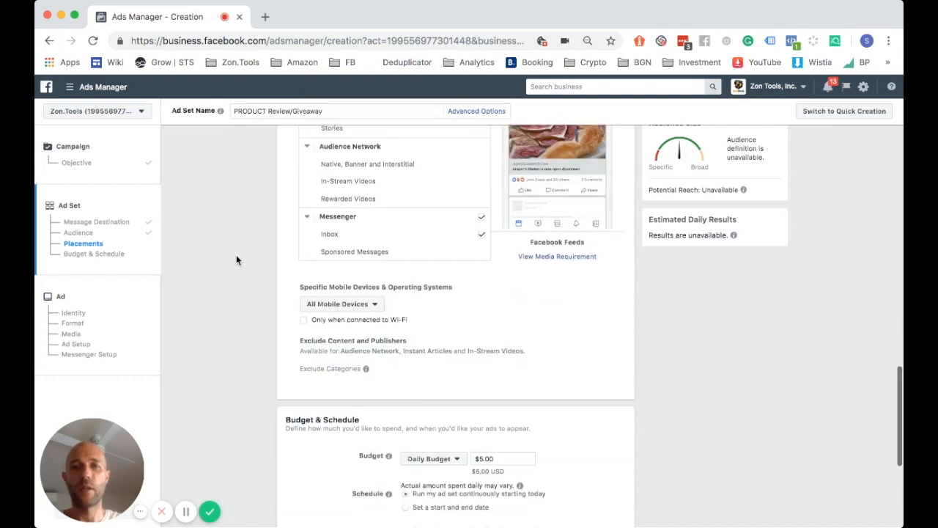
Change the daily budget to $10.00, for a $70.00 weekly maximum
{"action": "scroll", "coordinate": [283, 271], "scroll_direction": "down", "scroll_amount": 3}
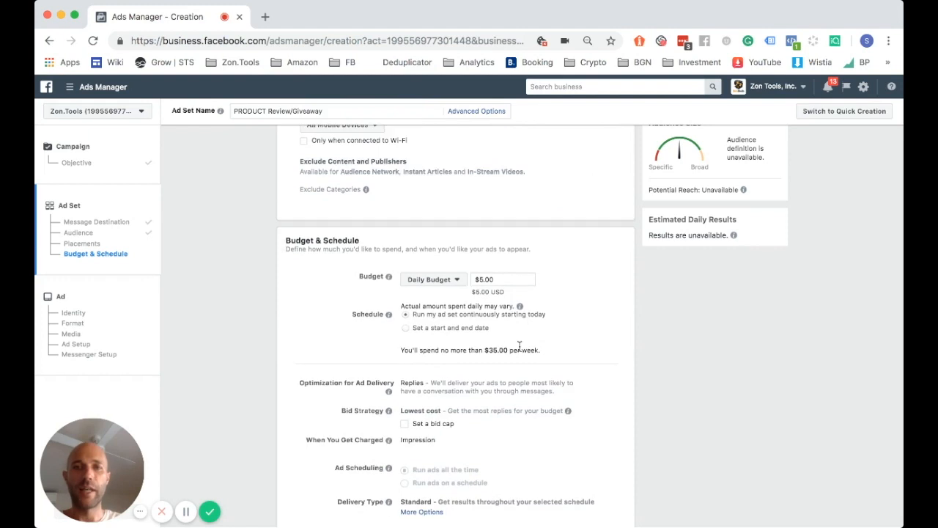
{"action": "left_click", "coordinate": [483, 279]}
{"action": "type", "text": "10"}
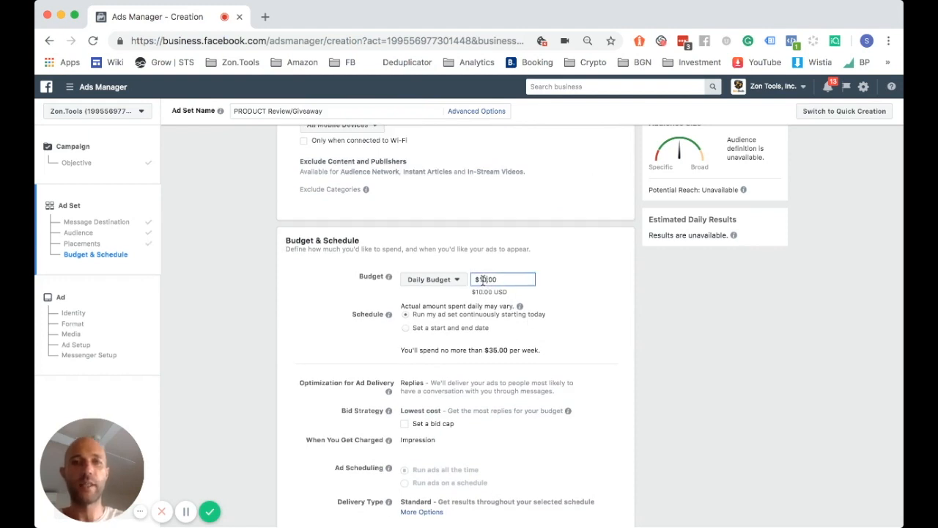
{"action": "left_click", "coordinate": [220, 312]}
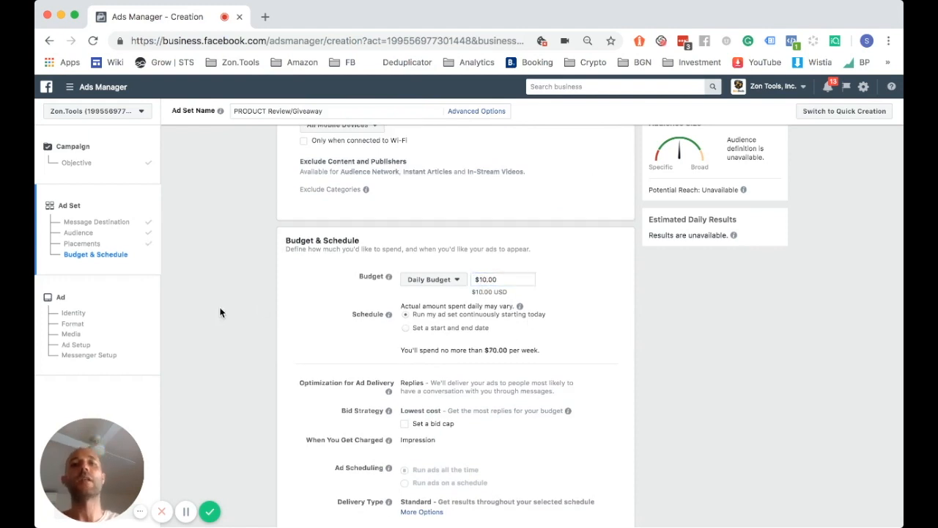
{"action": "scroll", "coordinate": [276, 291], "scroll_direction": "down", "scroll_amount": 2}
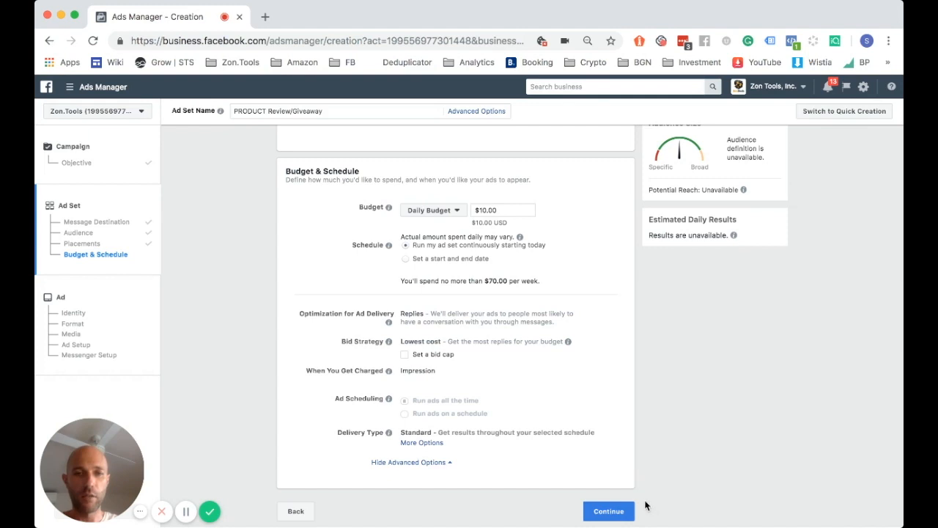
Continue to the ad level, with the Zon.Tools Page and Single Image format
{"action": "left_click", "coordinate": [616, 515]}
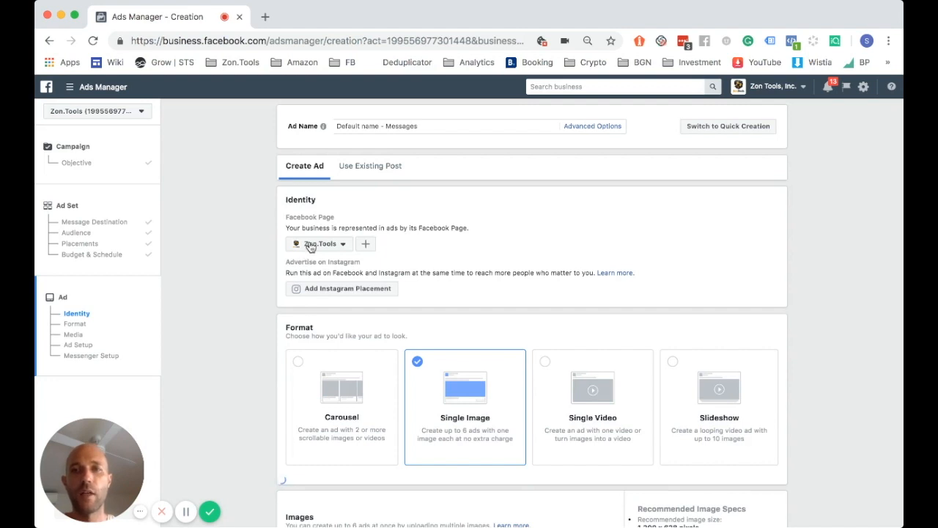
{"action": "scroll", "coordinate": [312, 247], "scroll_direction": "down", "scroll_amount": 1}
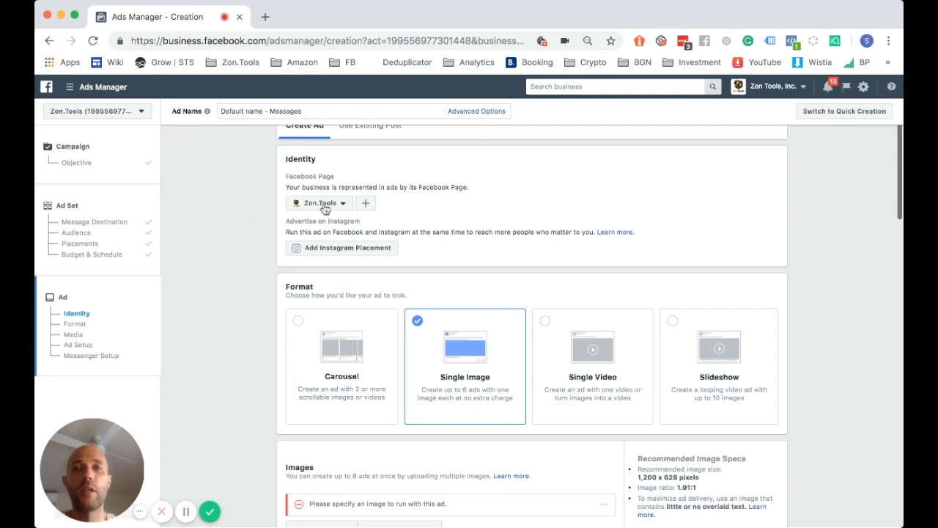
{"action": "scroll", "coordinate": [230, 287], "scroll_direction": "down", "scroll_amount": 3}
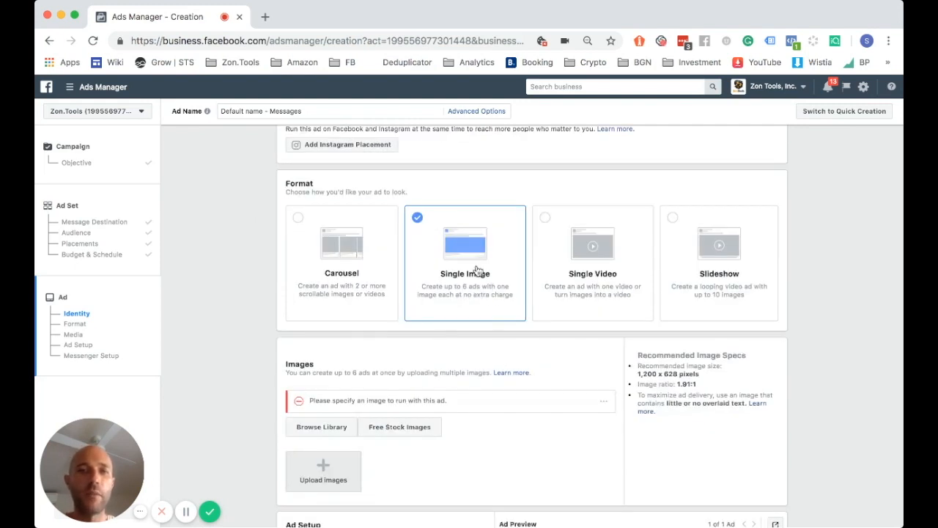
{"action": "scroll", "coordinate": [236, 277], "scroll_direction": "down", "scroll_amount": 4}
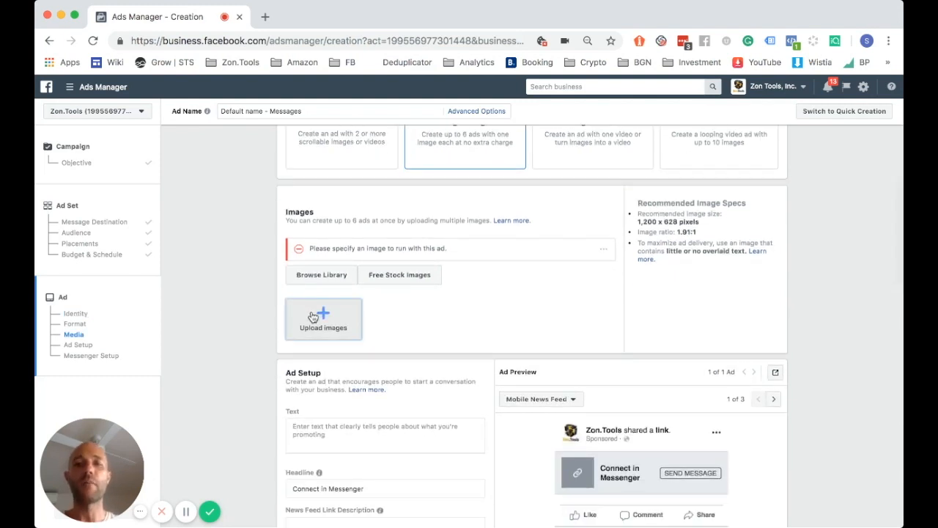
Upload the 1200 × 628 Amazon gift card image as the ad image
{"action": "left_click", "coordinate": [313, 316]}
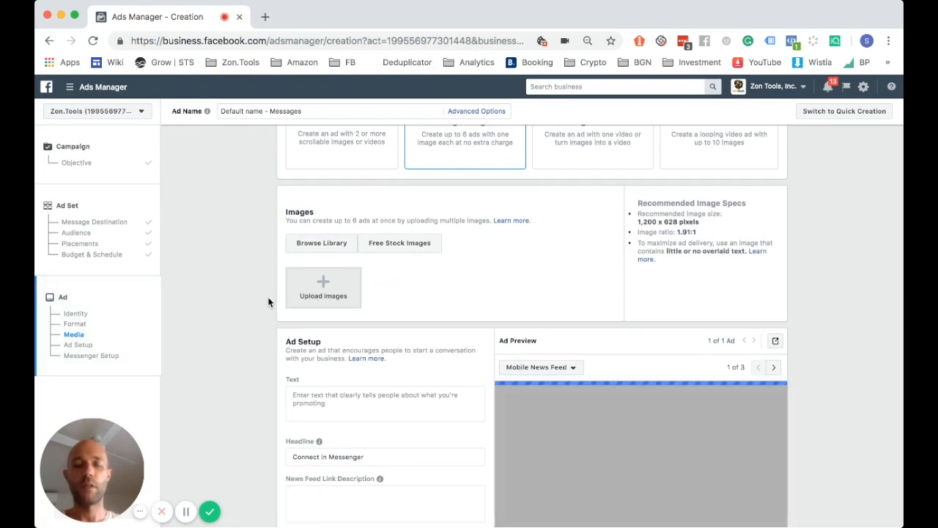
{"action": "scroll", "coordinate": [258, 301], "scroll_direction": "down", "scroll_amount": 1}
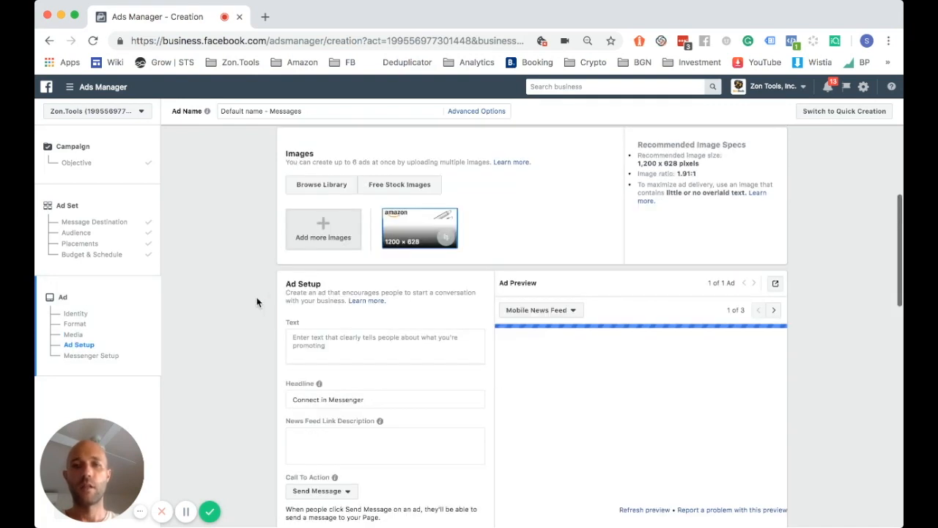
{"action": "scroll", "coordinate": [258, 301], "scroll_direction": "down", "scroll_amount": 1}
Paste the Amazon gift-card giveaway ad text, split into two paragraphs after 'Amazon!'
{"action": "left_click", "coordinate": [322, 277]}
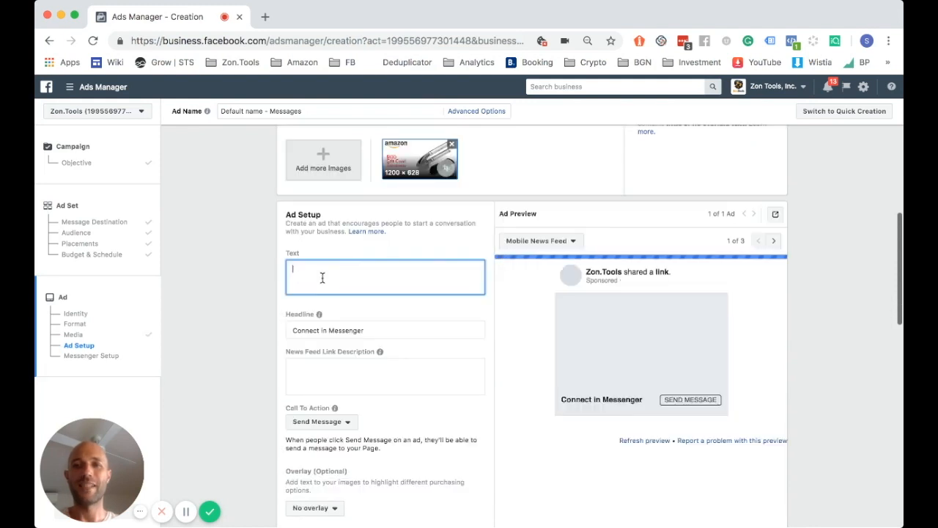
{"action": "key", "text": "super+Tab"}
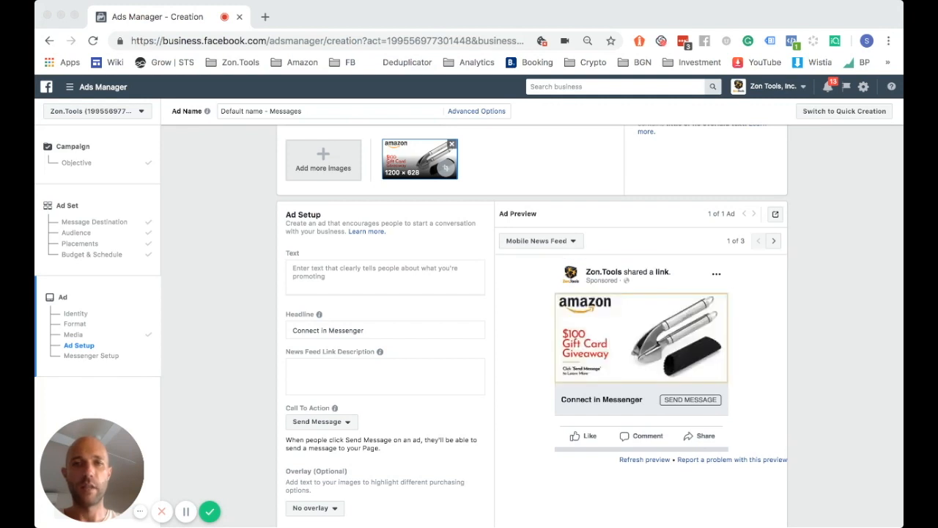
{"action": "key", "text": "super+Tab"}
{"action": "type", "text": "Thank you for shopping with us on Amazon! We're giving away a few $100 Amazon gift cards, click \"Send Message\" to learn more!"}
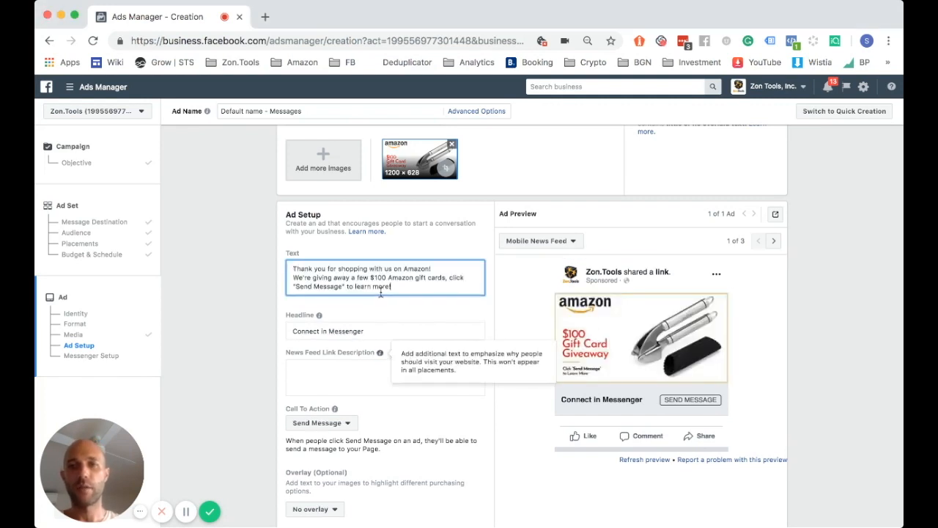
{"action": "left_click", "coordinate": [448, 269]}
{"action": "key", "text": "Return"}
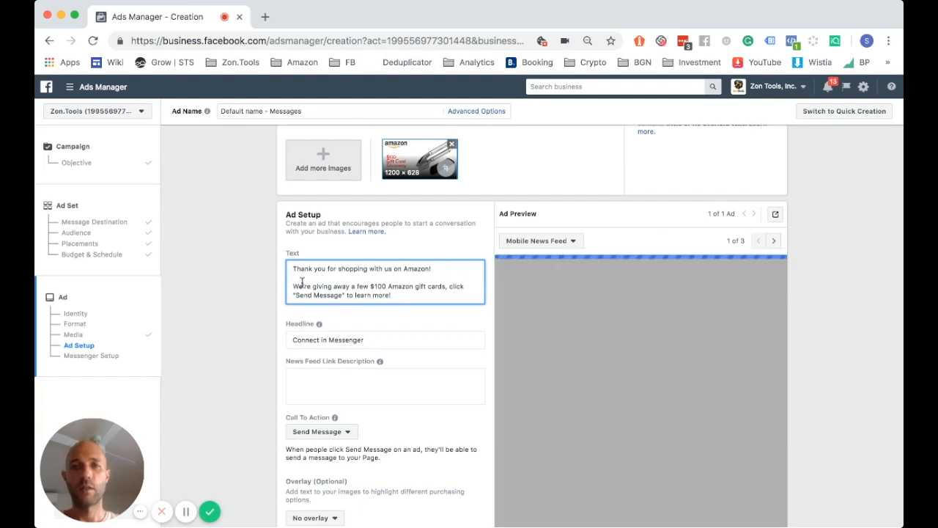
{"action": "scroll", "coordinate": [232, 284], "scroll_direction": "down", "scroll_amount": 3}
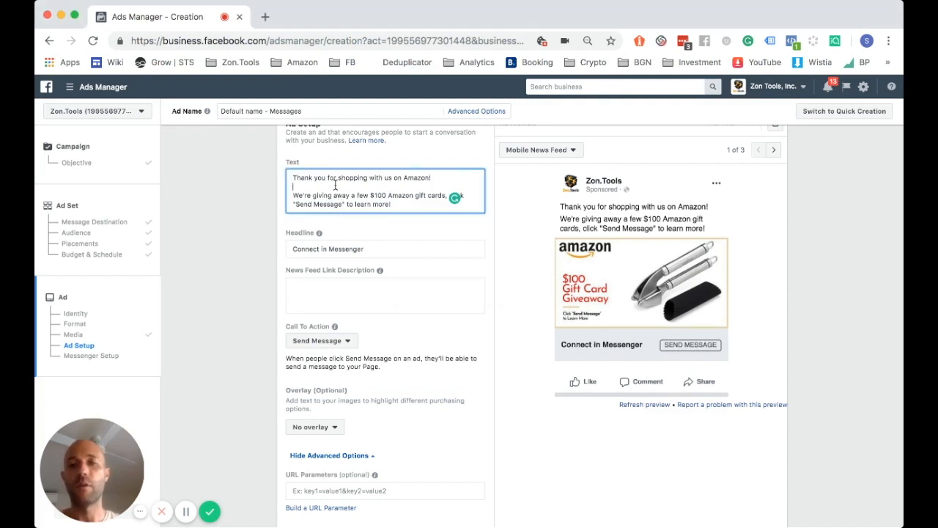
Replace the headline with 'Click "Send Message" to enter the Giveaway'
{"action": "key", "text": "super+Tab"}
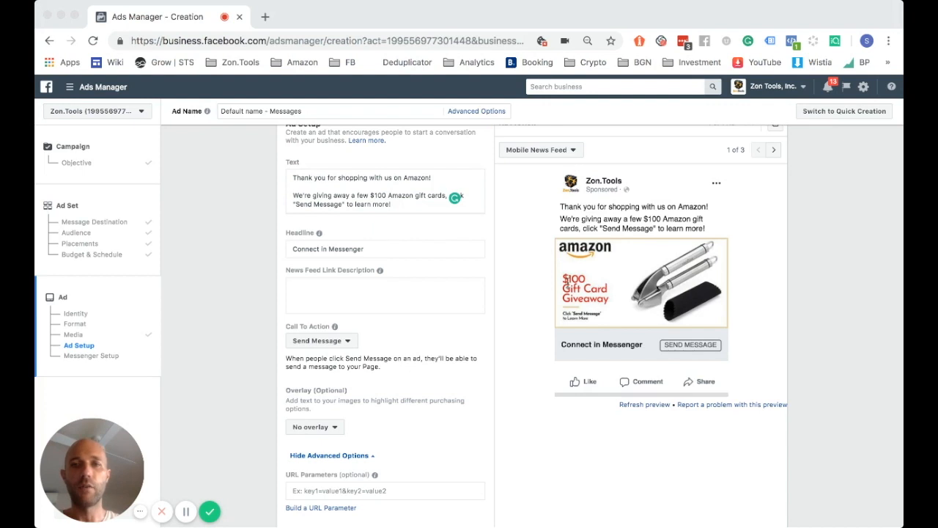
{"action": "key", "text": "super+Tab"}
{"action": "triple_click", "coordinate": [308, 247]}
{"action": "type", "text": "Click \"Send Message\" to enter the Giveaway"}
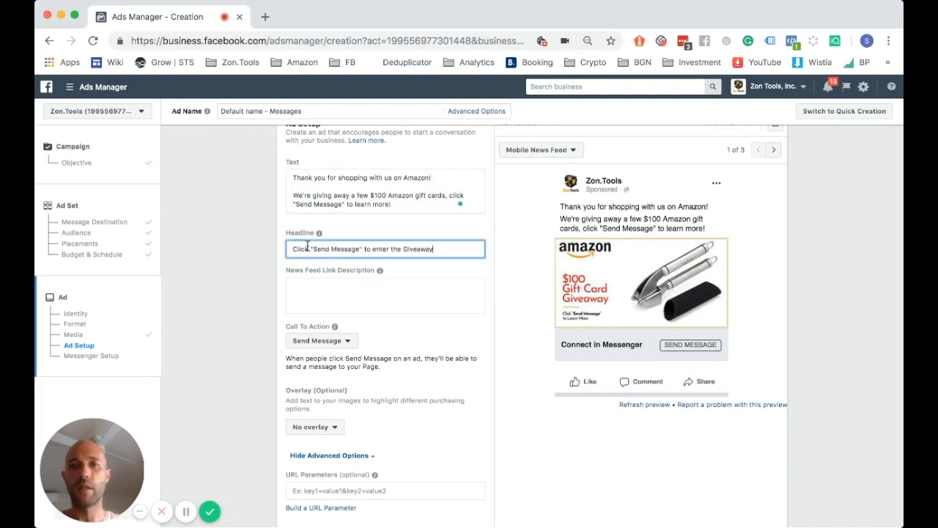
{"action": "left_click", "coordinate": [246, 262]}
{"action": "scroll", "coordinate": [246, 261], "scroll_direction": "down", "scroll_amount": 1}
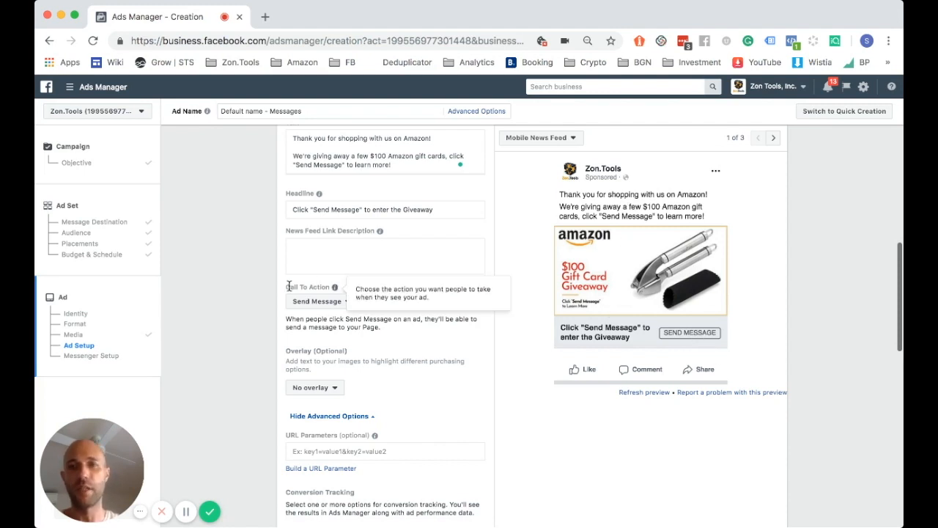
{"action": "scroll", "coordinate": [293, 312], "scroll_direction": "down", "scroll_amount": 1}
{"action": "left_click", "coordinate": [327, 267]}
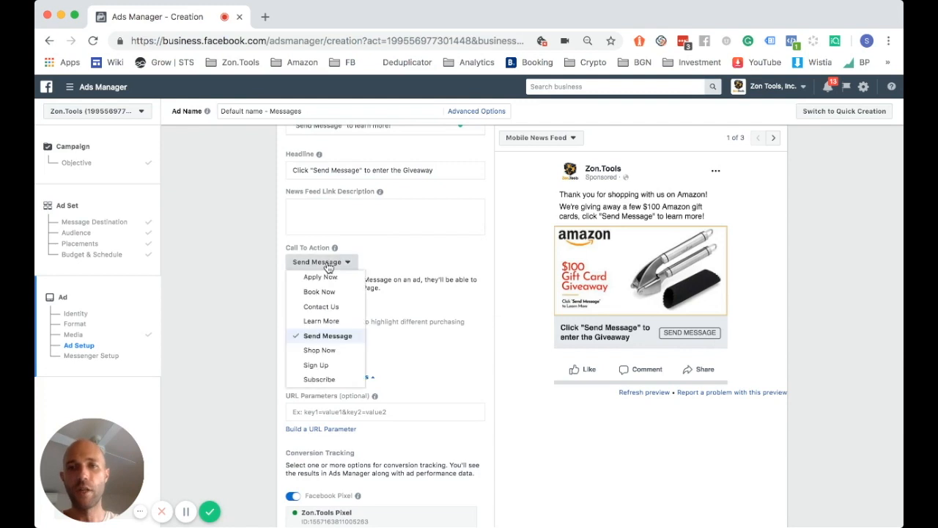
{"action": "left_click", "coordinate": [340, 339]}
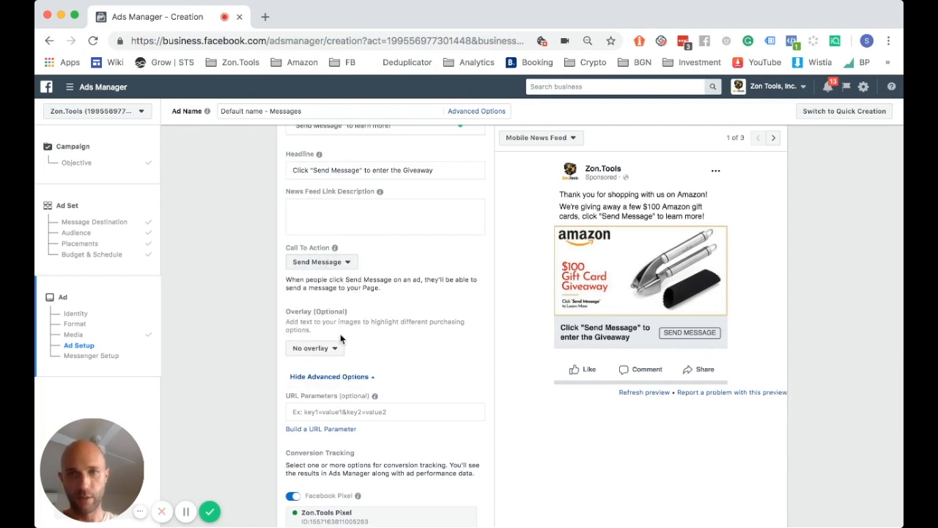
{"action": "scroll", "coordinate": [222, 313], "scroll_direction": "down", "scroll_amount": 4}
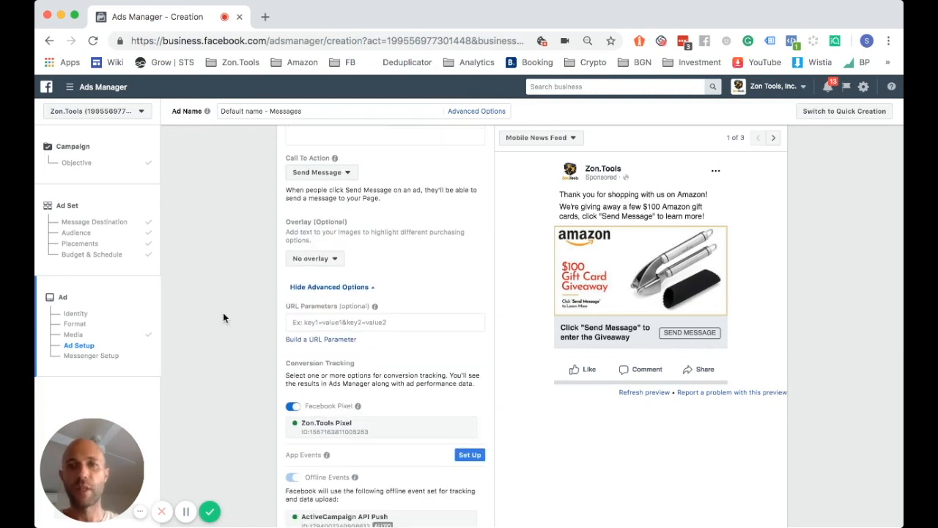
{"action": "scroll", "coordinate": [223, 312], "scroll_direction": "down", "scroll_amount": 2}
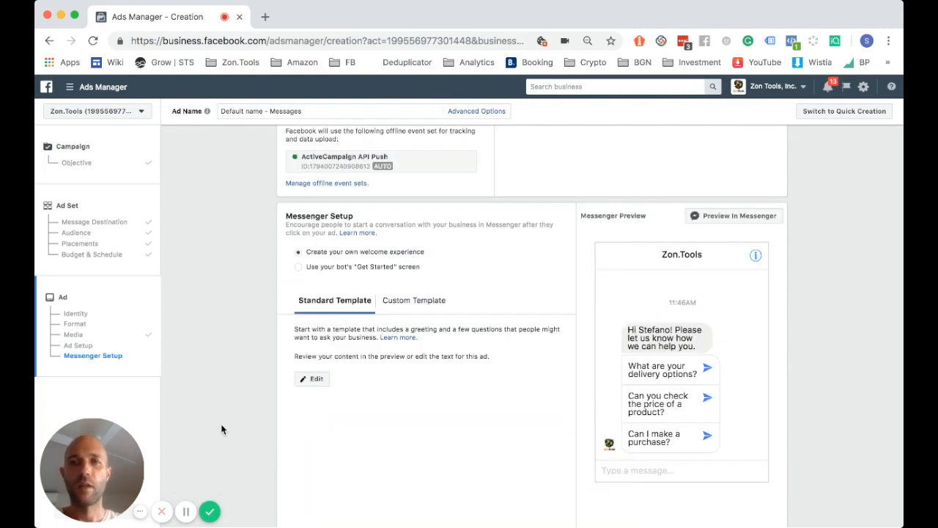
Switch Messenger Setup's welcome experience to the Custom Template option
{"action": "scroll", "coordinate": [222, 349], "scroll_direction": "down", "scroll_amount": 1}
{"action": "scroll", "coordinate": [222, 349], "scroll_direction": "down", "scroll_amount": 1}
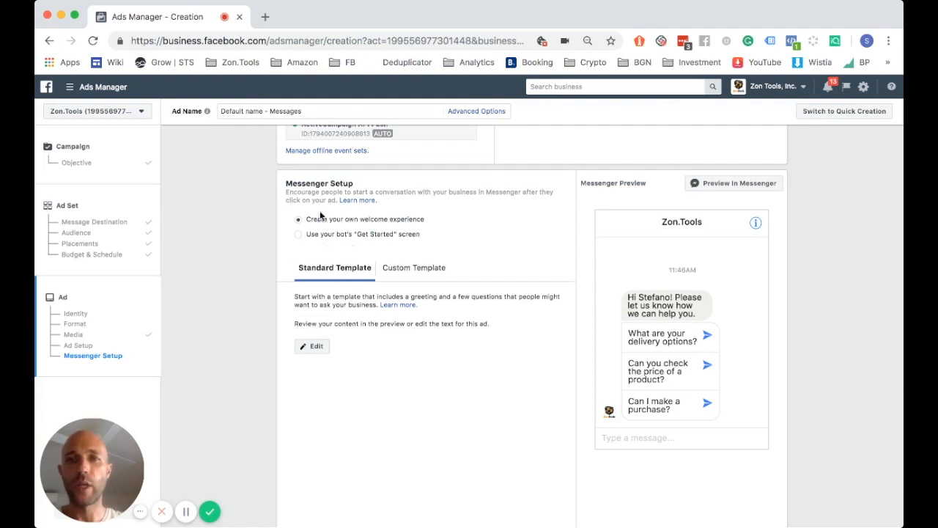
{"action": "left_click", "coordinate": [416, 270]}
{"action": "scroll", "coordinate": [280, 283], "scroll_direction": "down", "scroll_amount": 1}
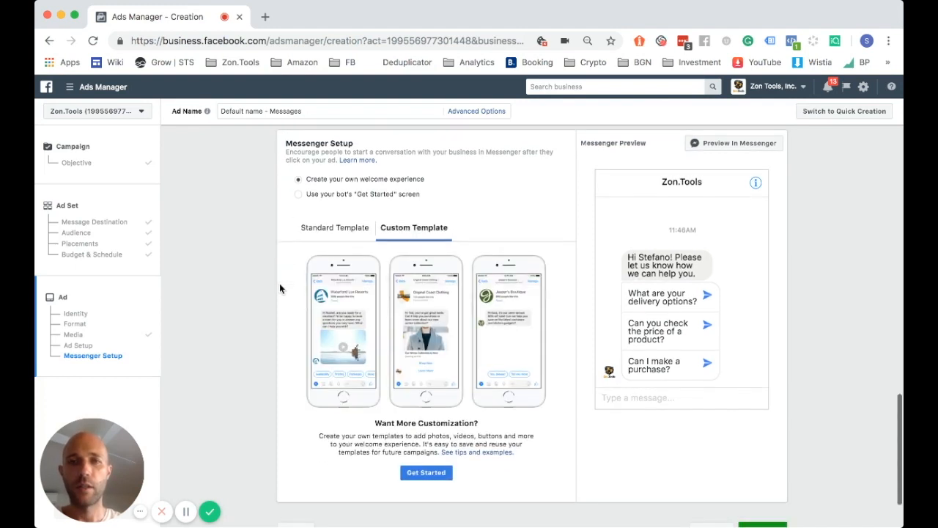
Start a new custom template and retype its name as 'PRODICUT Review/Giveaway'
{"action": "left_click", "coordinate": [430, 454]}
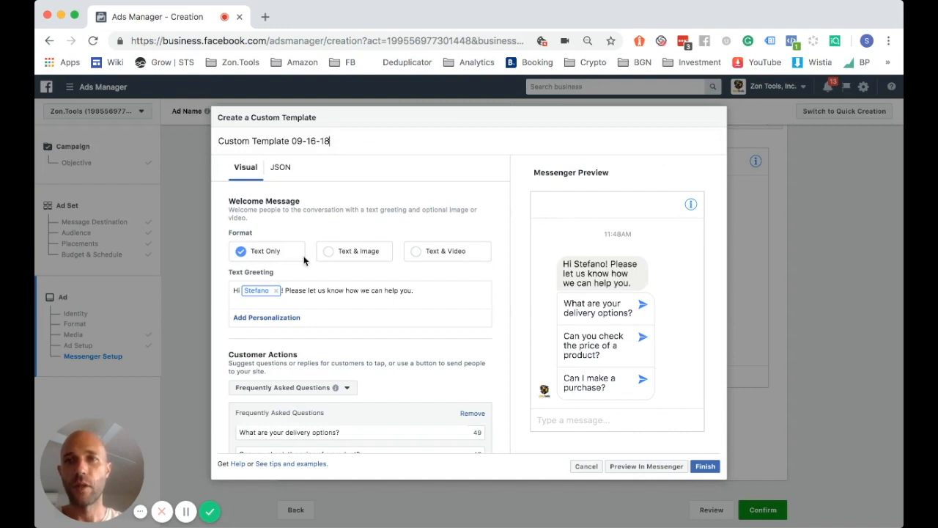
{"action": "triple_click", "coordinate": [317, 147]}
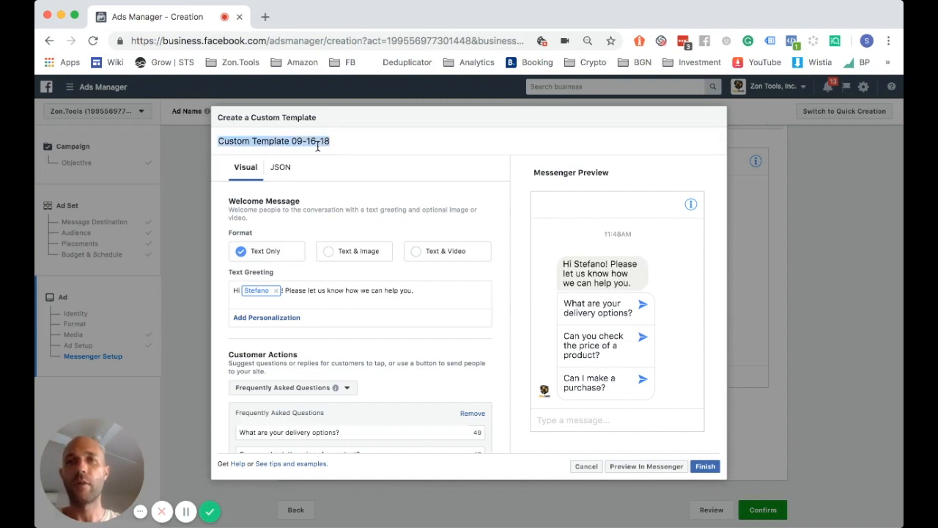
{"action": "type", "text": "Click \"Send Message\" to enter the Giveaway"}
{"action": "key", "text": "super+a"}
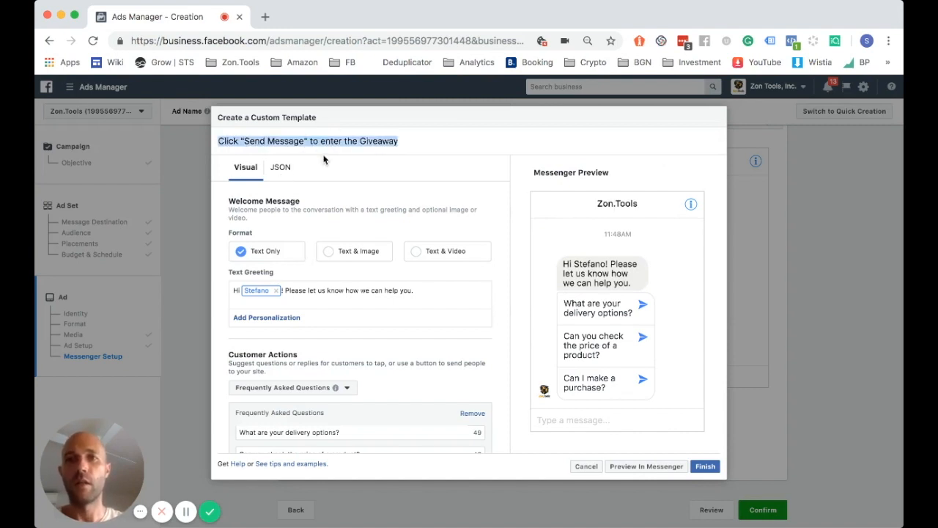
{"action": "type", "text": "PRODICUT "}
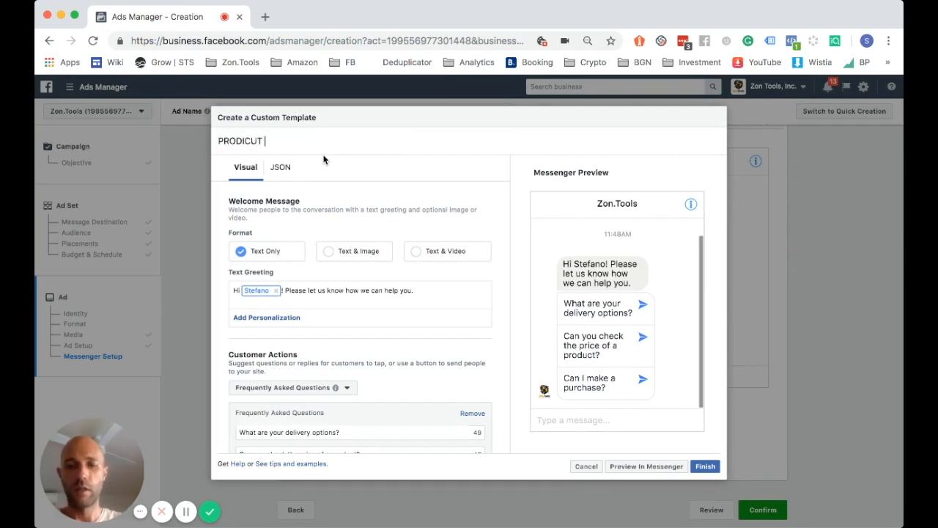
{"action": "type", "text": "Revie"}
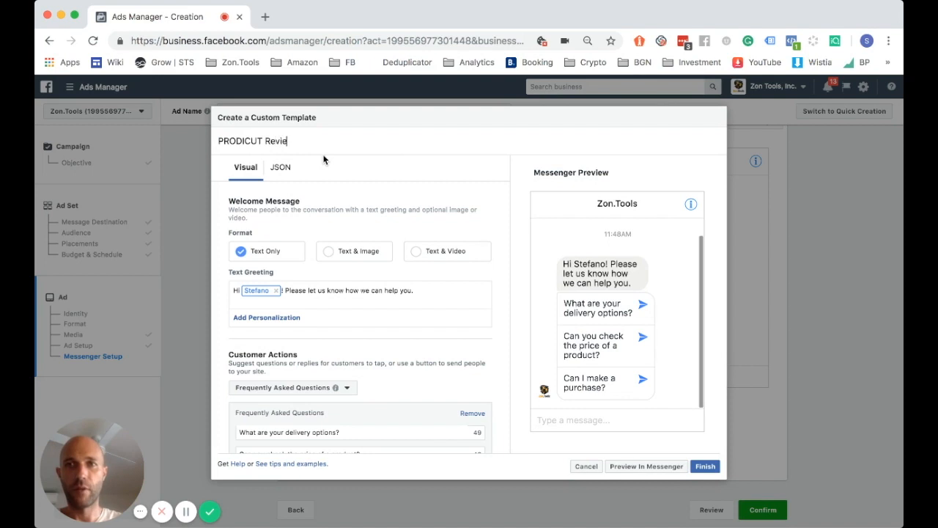
{"action": "type", "text": "w"}
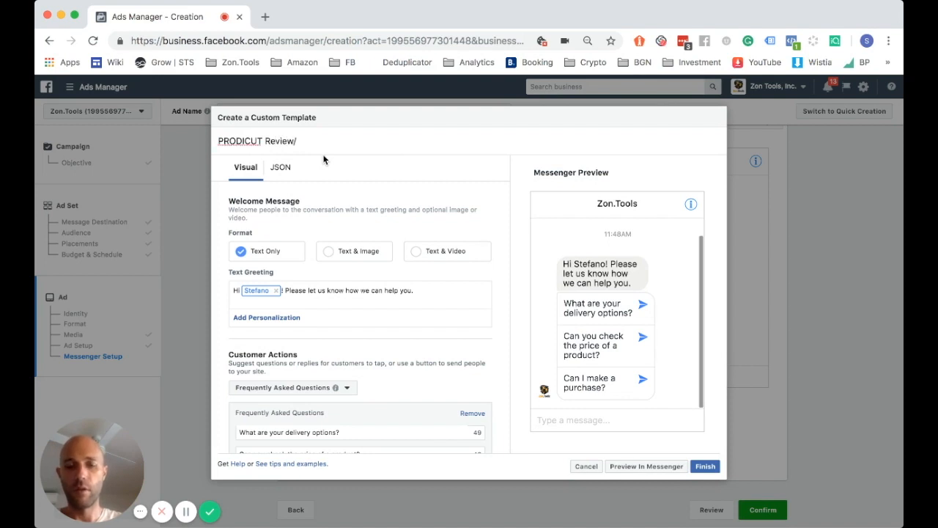
{"action": "type", "text": "/Giveaway"}
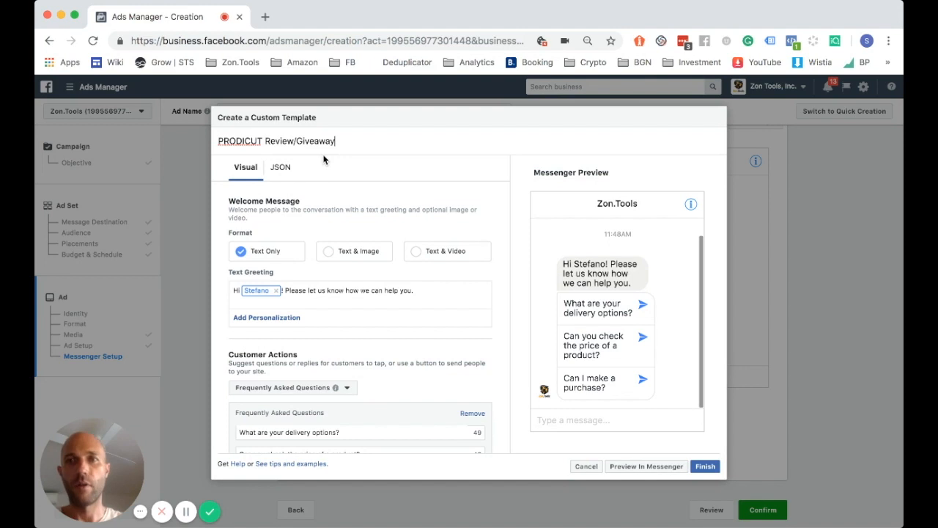
Correct the template name to 'PRODUCT Review/Giveaway' and switch its editor to JSON
{"action": "left_click", "coordinate": [244, 140]}
{"action": "key", "text": "BackSpace"}
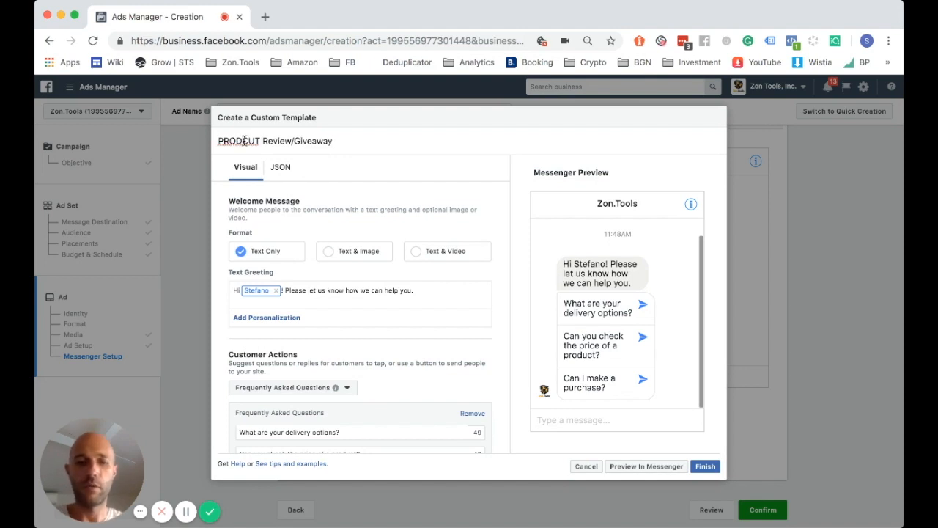
{"action": "type", "text": "U"}
{"action": "key", "text": "BackSpace"}
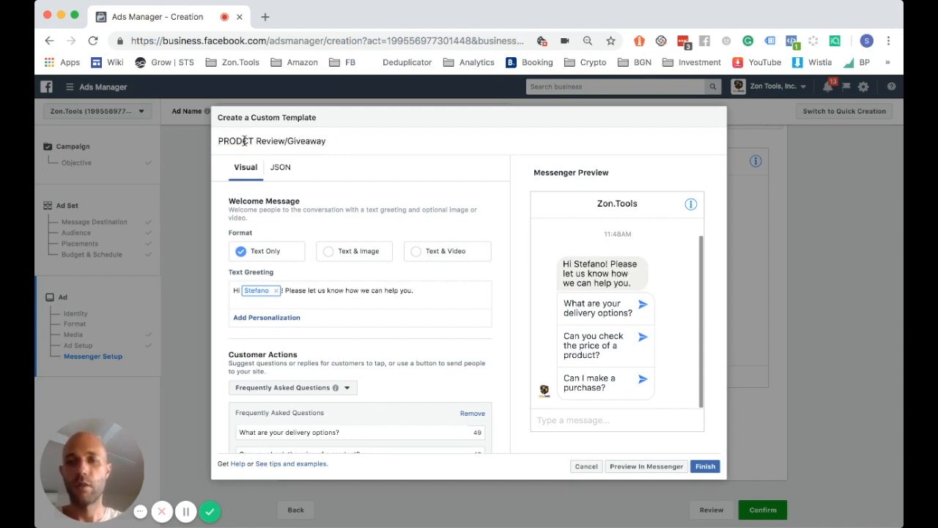
{"action": "type", "text": "U"}
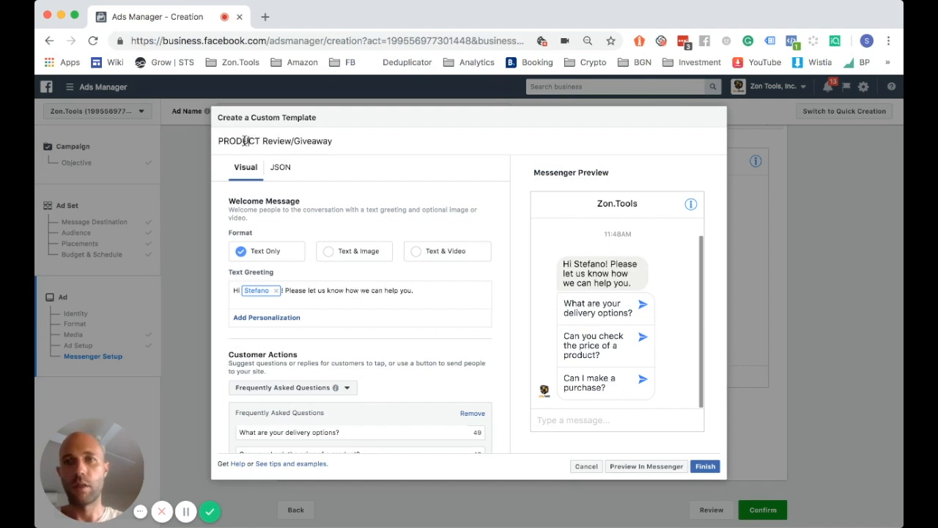
{"action": "left_click", "coordinate": [281, 168]}
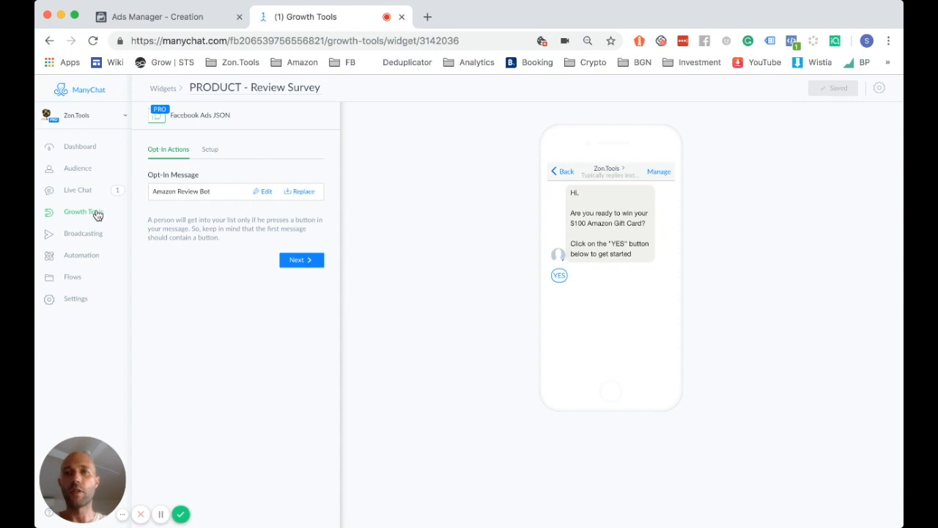
Copy the ManyChat widget's Facebook Ads JSON code and return to the Ads Manager template
{"action": "left_click", "coordinate": [214, 149]}
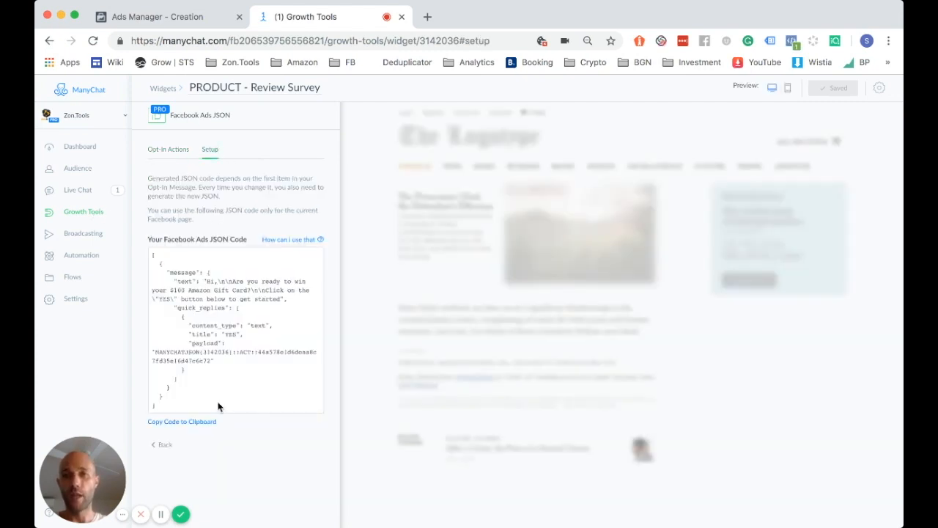
{"action": "left_click", "coordinate": [207, 420]}
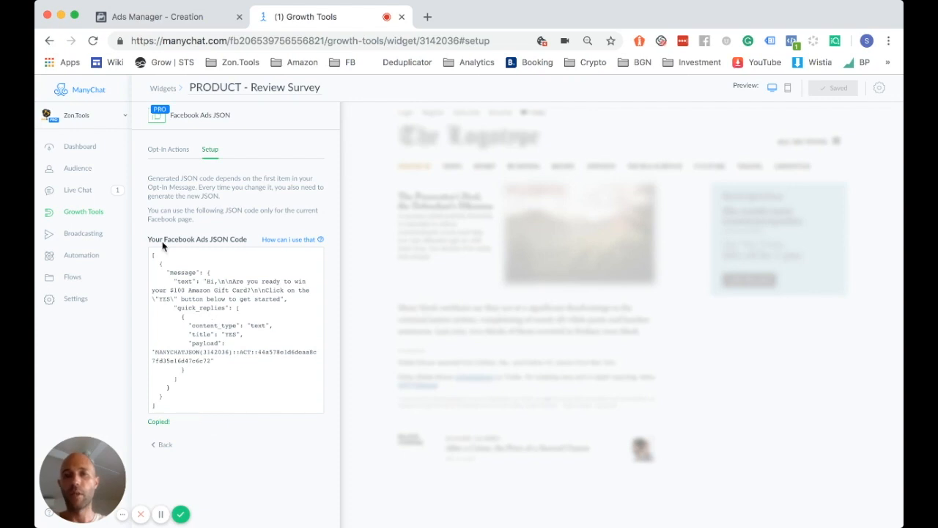
{"action": "left_click_drag", "start_coordinate": [155, 405], "coordinate": [155, 252]}
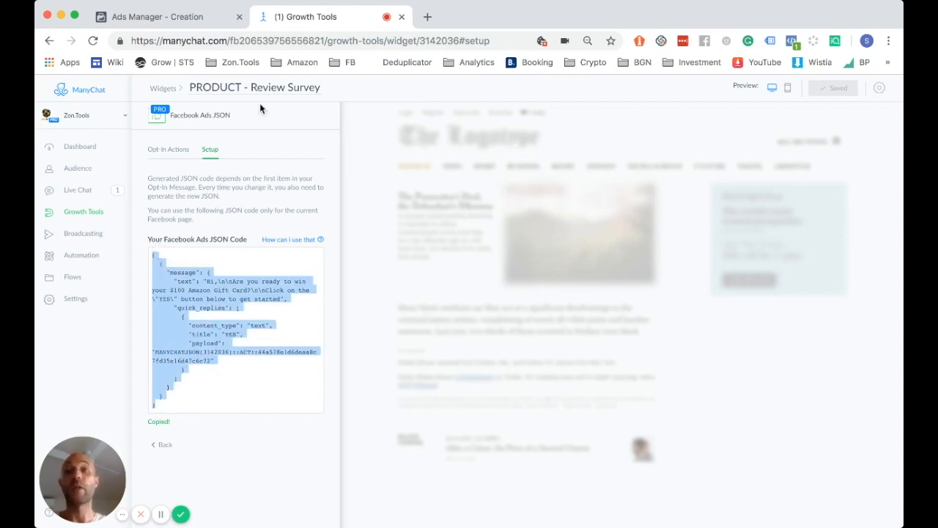
{"action": "left_click", "coordinate": [182, 20]}
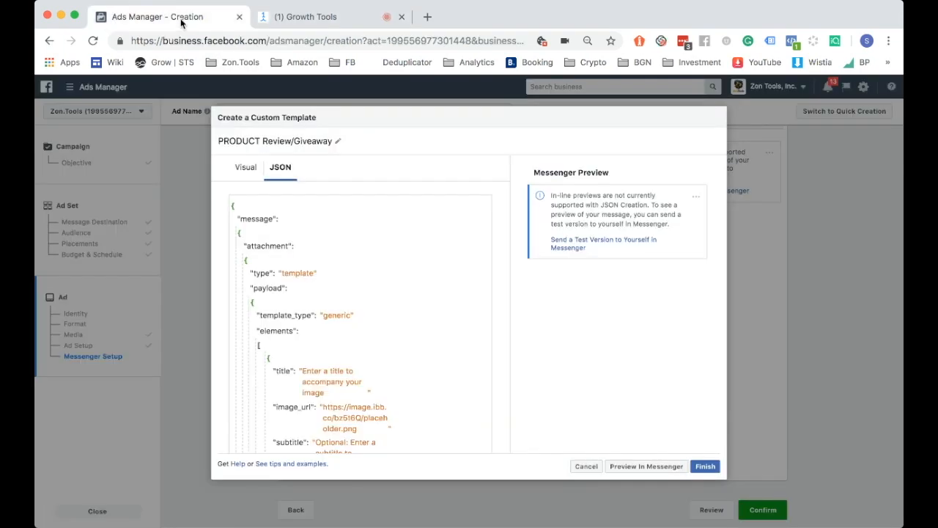
Paste the ManyChat JSON over the custom template's default code
{"action": "left_click", "coordinate": [337, 354]}
{"action": "key", "text": "ctrl+a"}
{"action": "key", "text": "ctrl+v"}
{"action": "scroll", "coordinate": [329, 325], "scroll_direction": "up", "scroll_amount": 4}
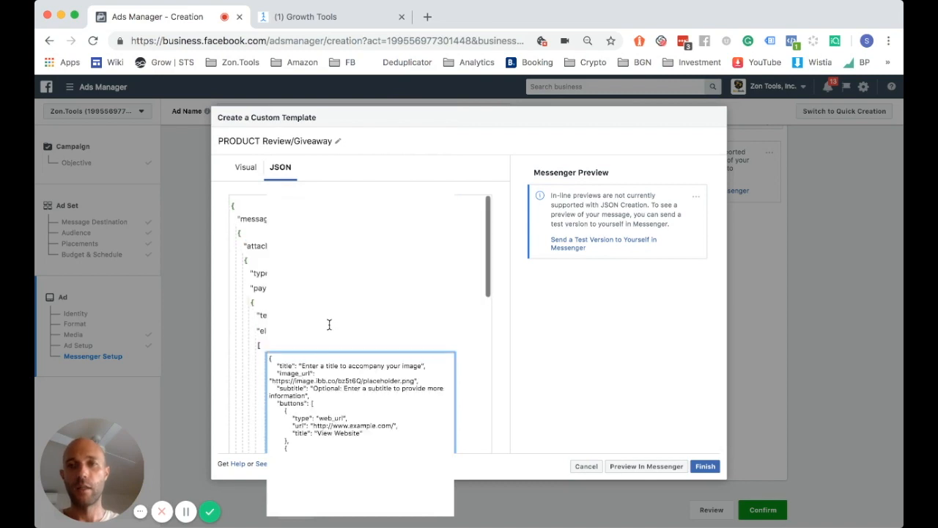
{"action": "left_click", "coordinate": [232, 206]}
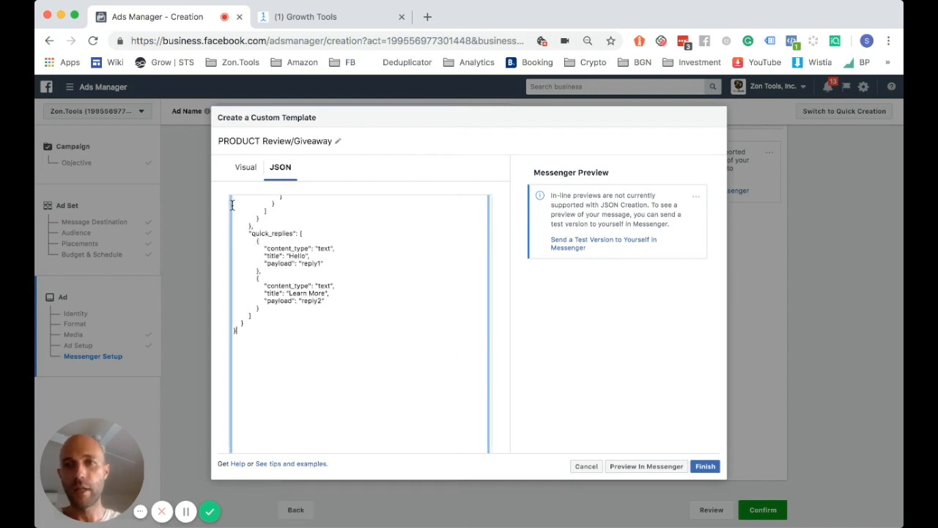
{"action": "scroll", "coordinate": [325, 352], "scroll_direction": "up", "scroll_amount": 4}
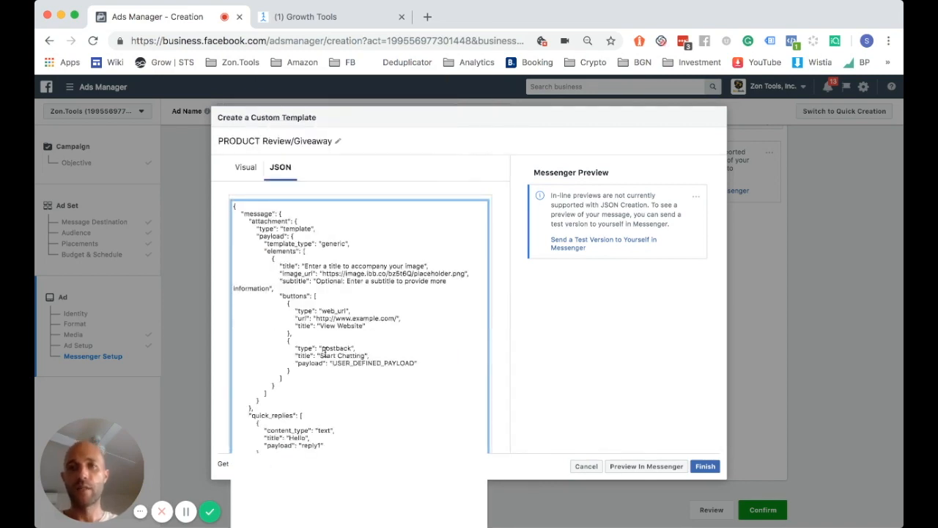
{"action": "key", "text": "super+a"}
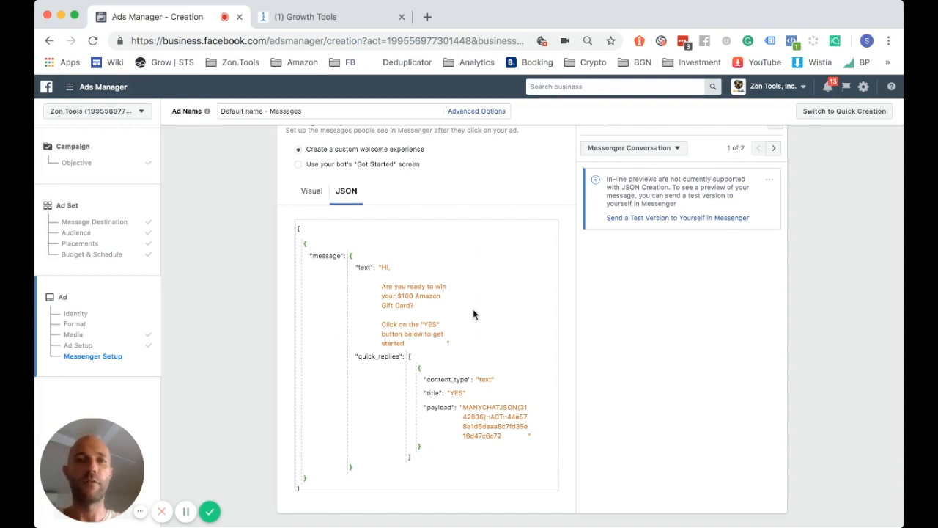
Review the pasted JSON and confirm the Messages ad
{"action": "scroll", "coordinate": [473, 315], "scroll_direction": "down", "scroll_amount": 1}
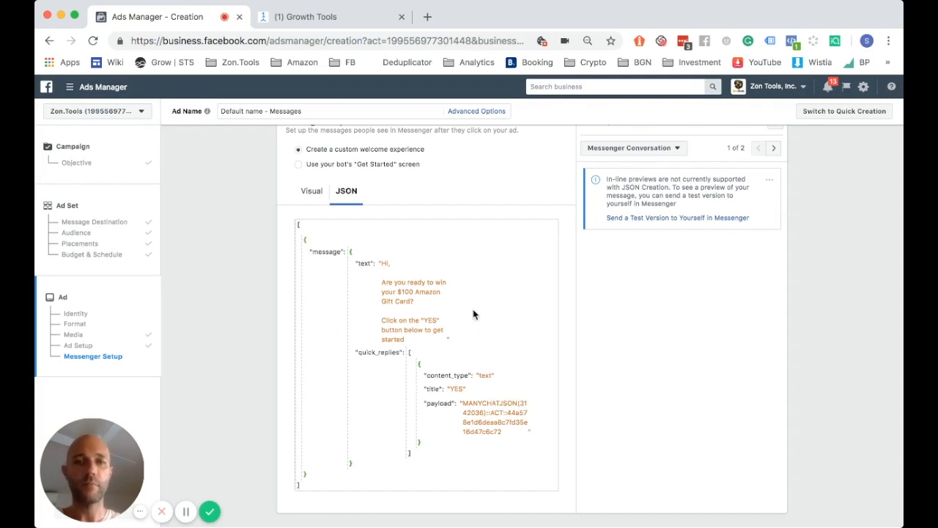
{"action": "scroll", "coordinate": [614, 351], "scroll_direction": "up", "scroll_amount": 3}
{"action": "scroll", "coordinate": [614, 352], "scroll_direction": "down", "scroll_amount": 5}
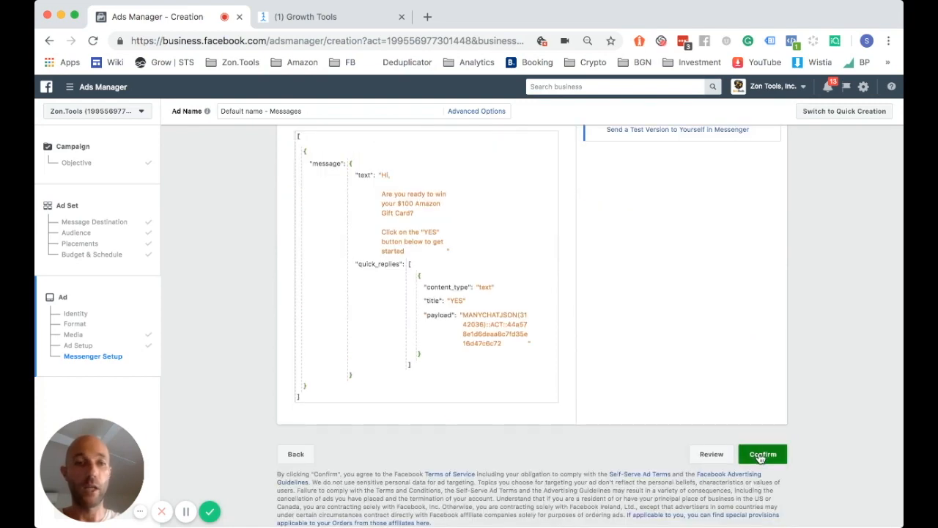
{"action": "left_click", "coordinate": [762, 455]}
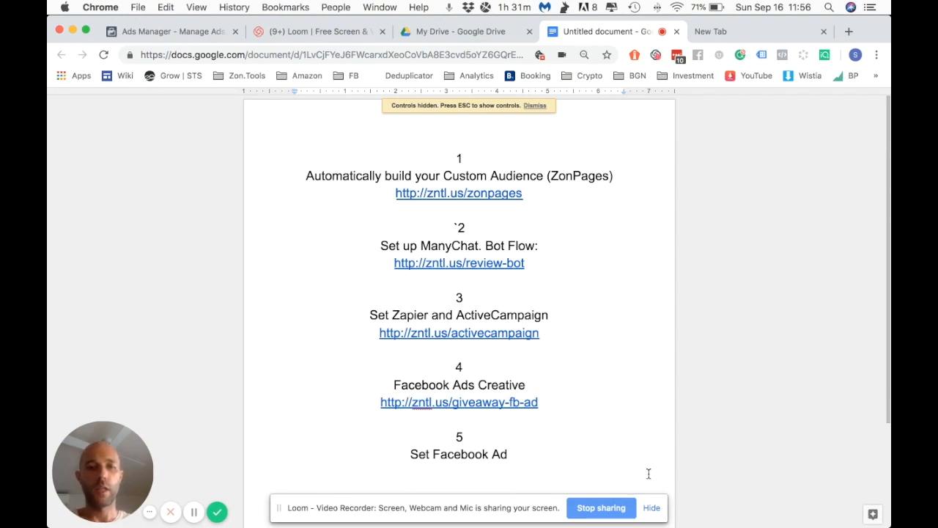
Delete the stray mark before step 2 and highlight step 1's title and zonpages link
{"action": "left_click", "coordinate": [652, 508]}
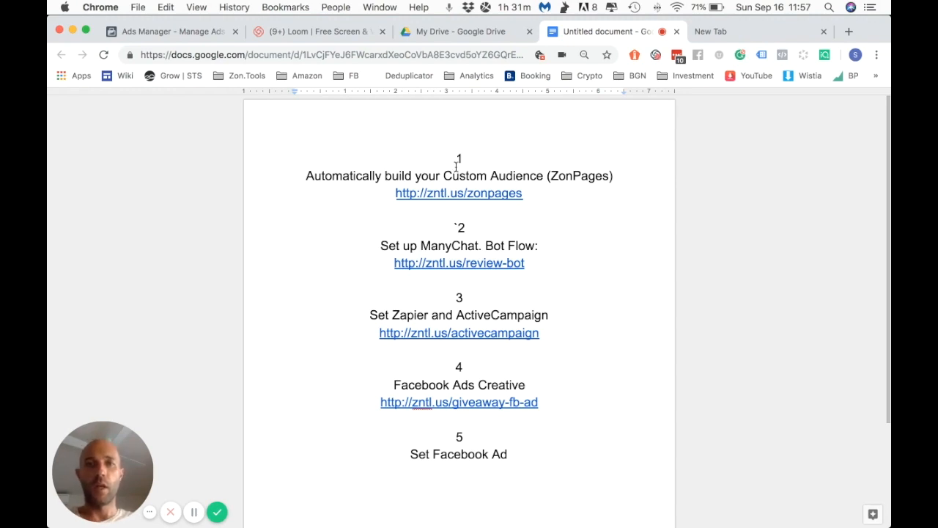
{"action": "key", "text": "BackSpace"}
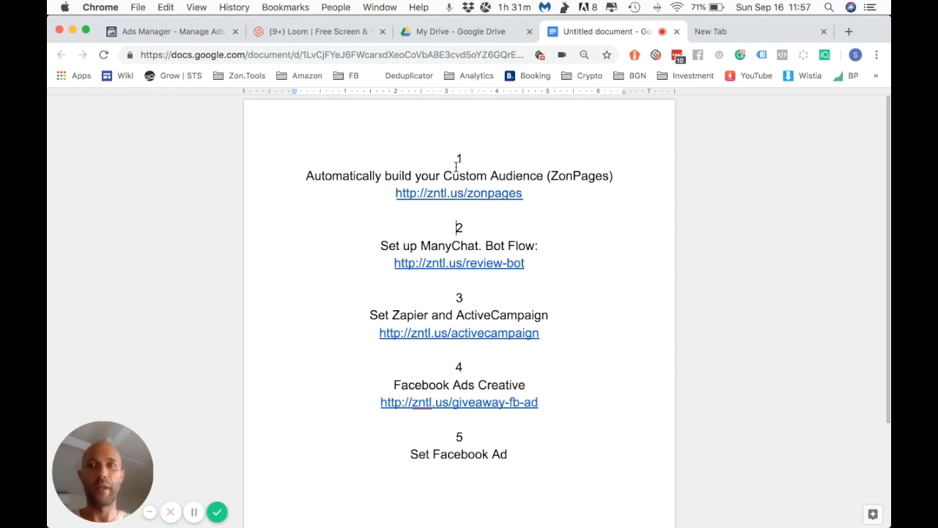
{"action": "left_click_drag", "start_coordinate": [306, 176], "coordinate": [354, 176]}
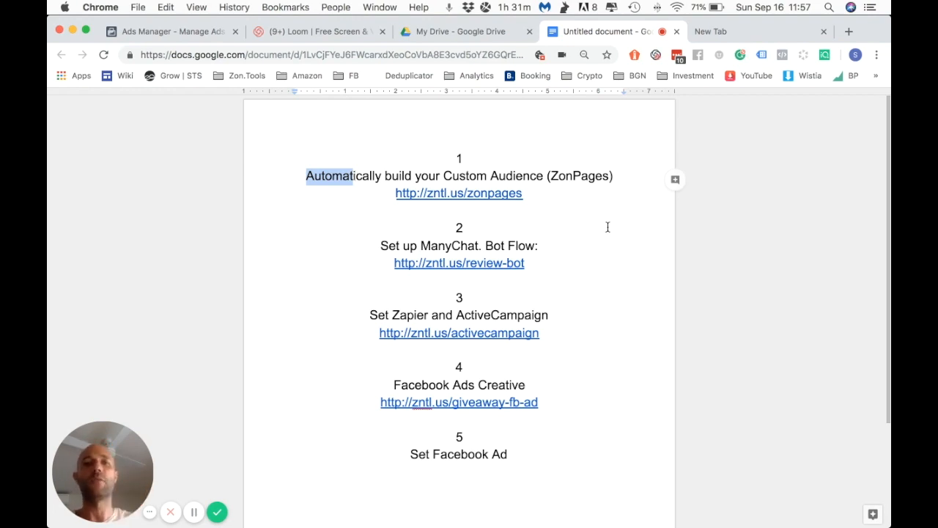
{"action": "left_click", "coordinate": [556, 206]}
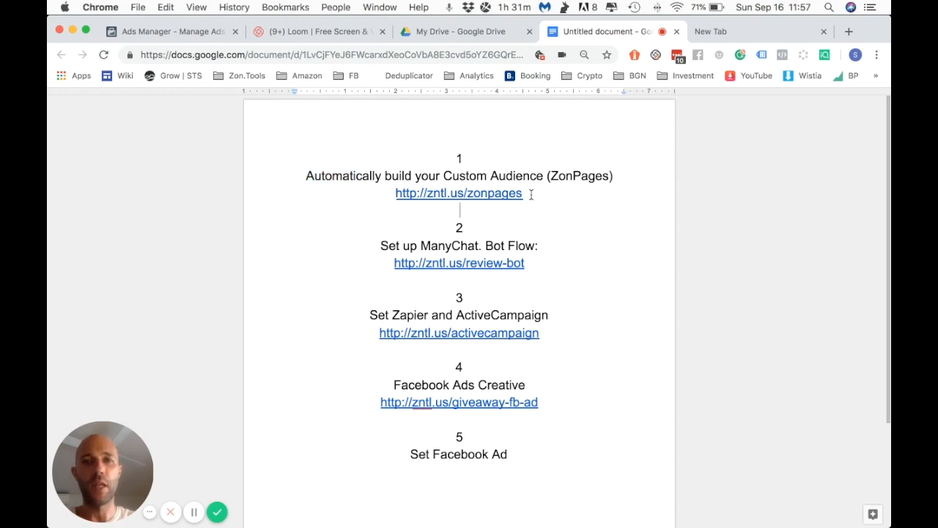
{"action": "left_click_drag", "start_coordinate": [531, 194], "coordinate": [396, 194]}
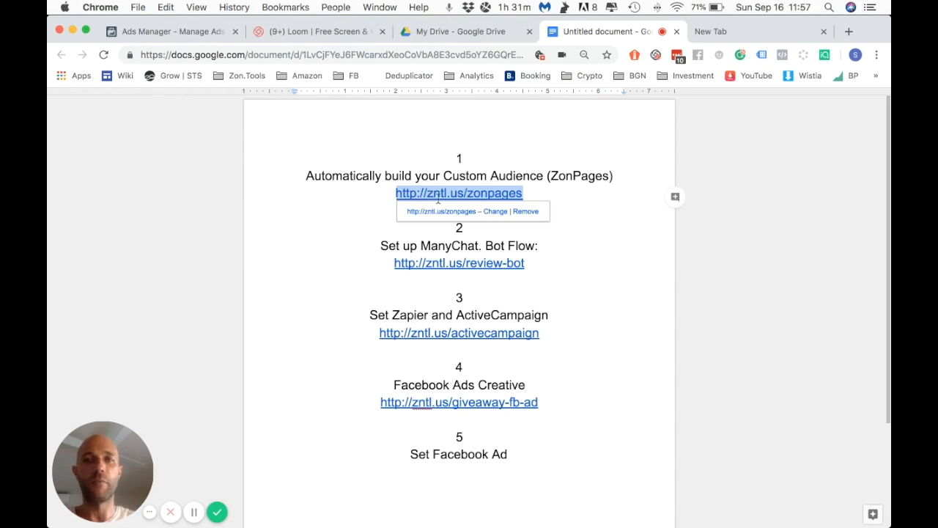
{"action": "left_click", "coordinate": [535, 193]}
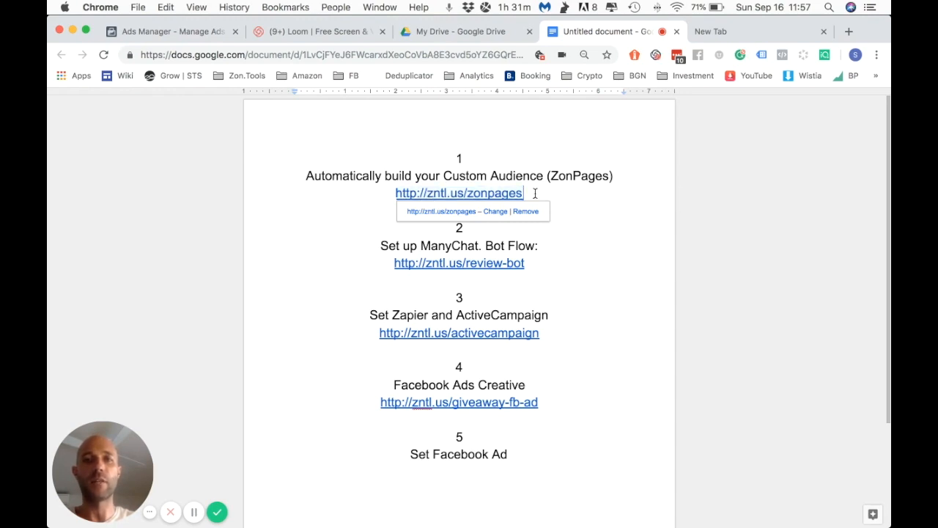
Remove the period after 'ManyChat' in step 2 and highlight the review-bot link
{"action": "left_click", "coordinate": [548, 243]}
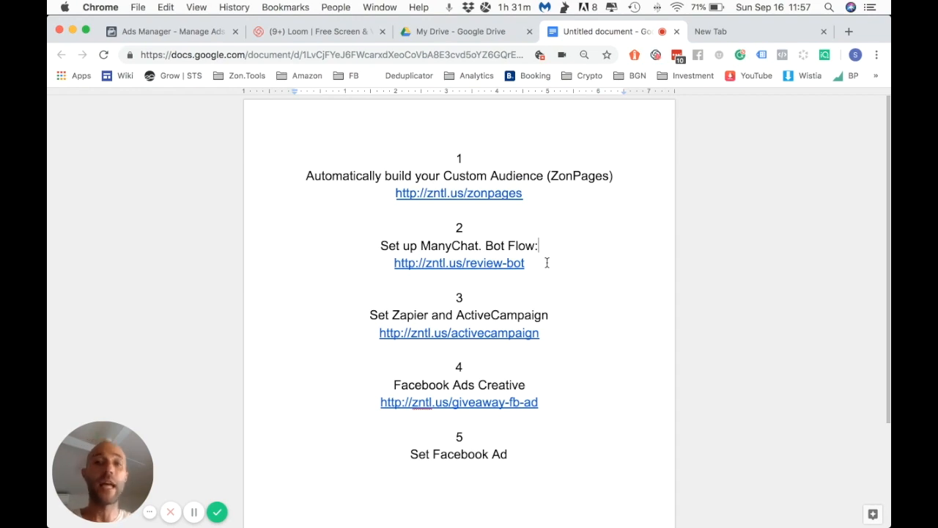
{"action": "left_click", "coordinate": [482, 246]}
{"action": "key", "text": "BackSpace"}
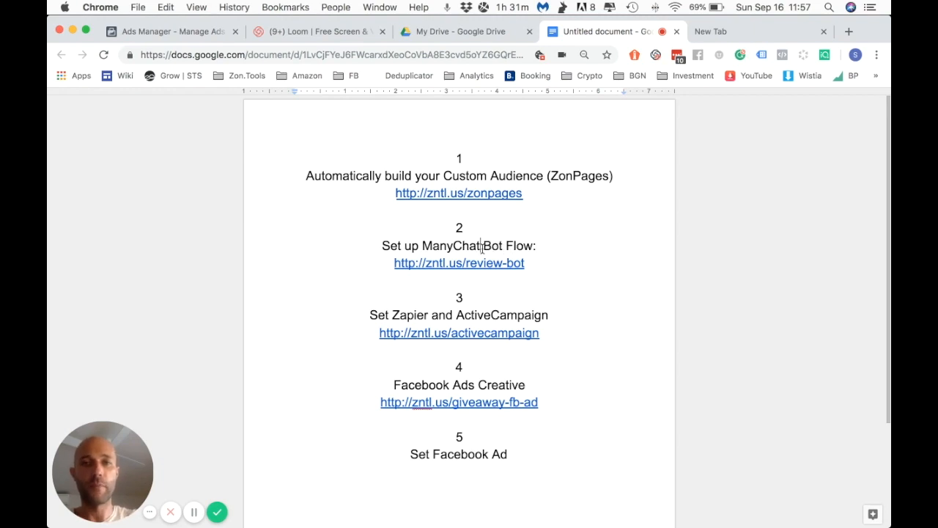
{"action": "left_click_drag", "start_coordinate": [532, 264], "coordinate": [390, 264]}
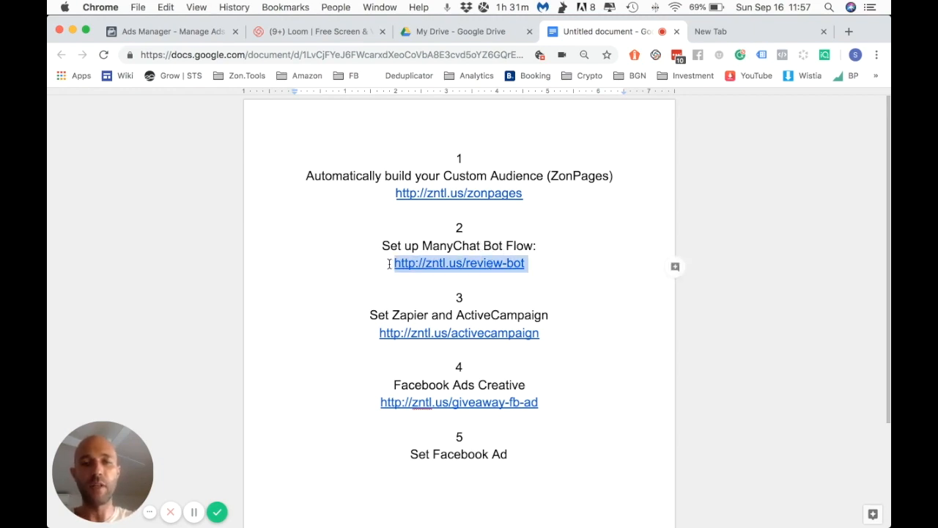
{"action": "left_click", "coordinate": [454, 315]}
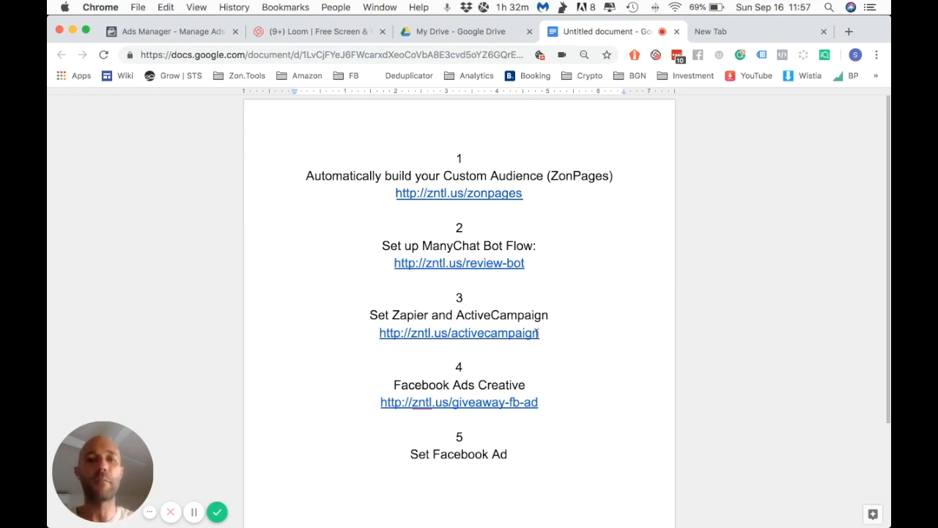
Highlight the activecampaign and giveaway-fb-ad links, then step 5 and its title
{"action": "left_click_drag", "start_coordinate": [539, 333], "coordinate": [379, 332]}
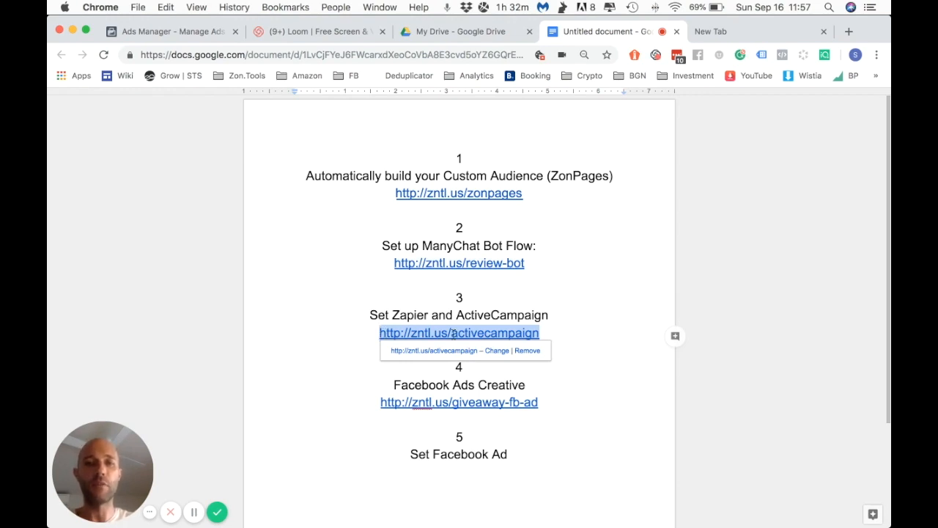
{"action": "left_click", "coordinate": [555, 384]}
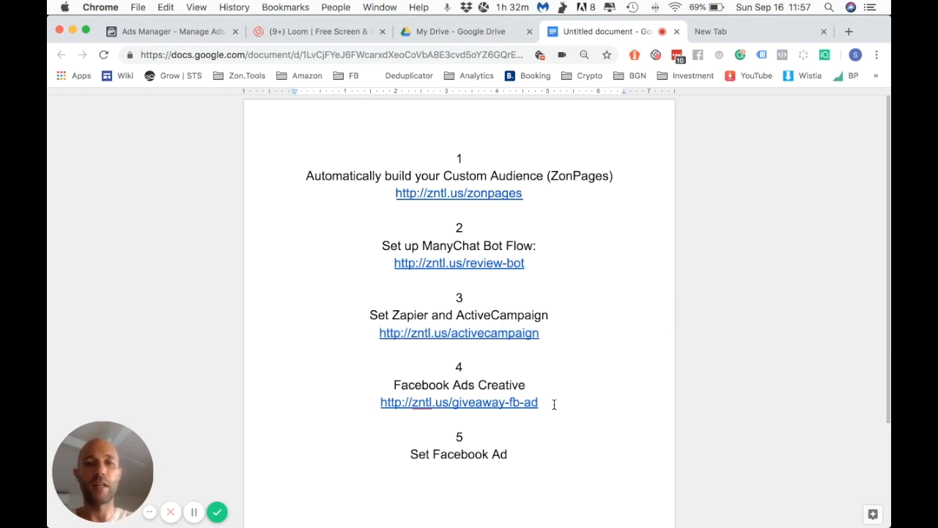
{"action": "double_click", "coordinate": [547, 404]}
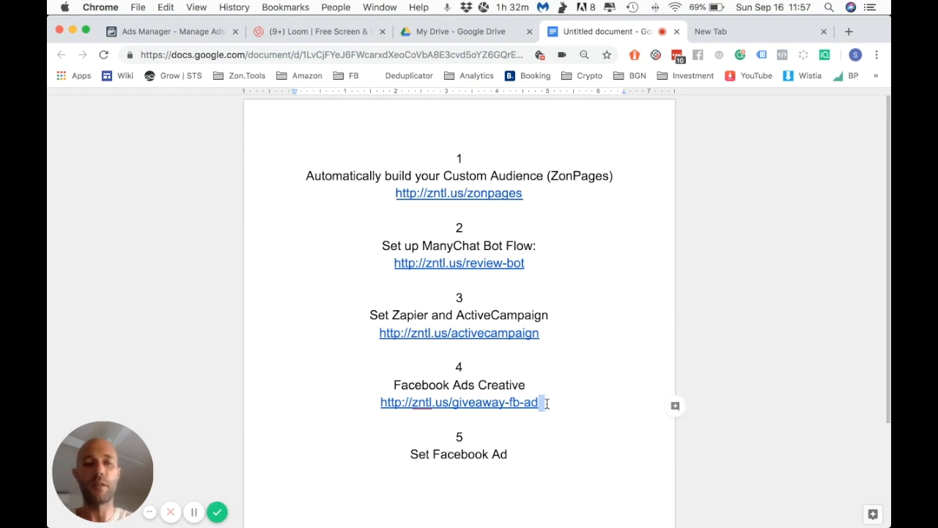
{"action": "left_click", "coordinate": [546, 404]}
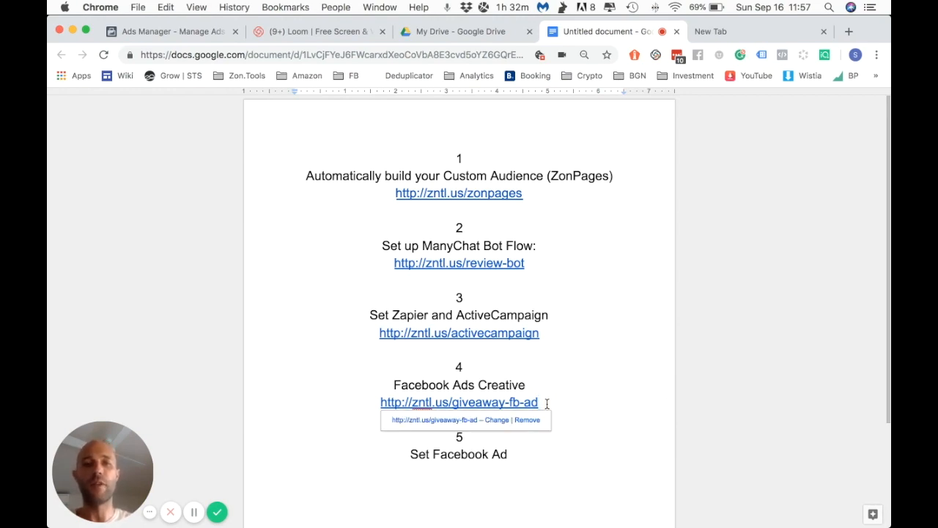
{"action": "left_click_drag", "start_coordinate": [547, 403], "coordinate": [379, 402]}
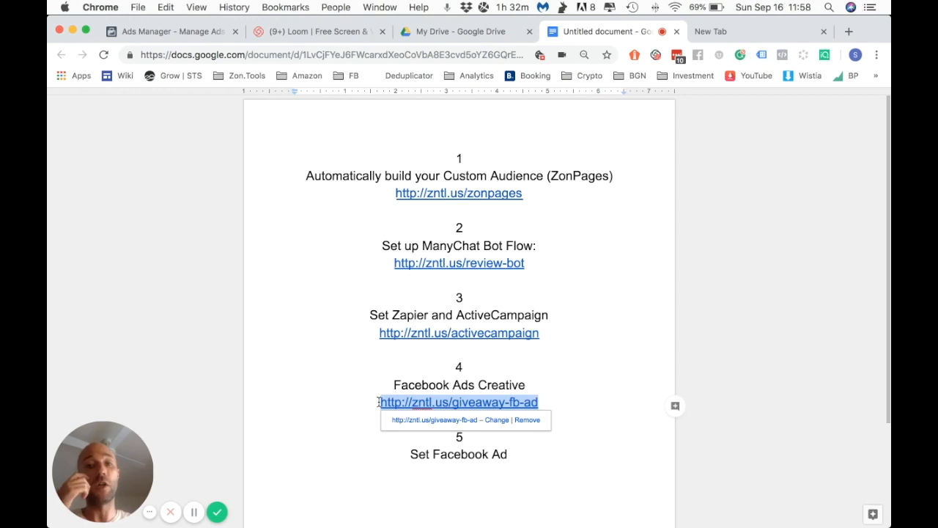
{"action": "left_click", "coordinate": [539, 456]}
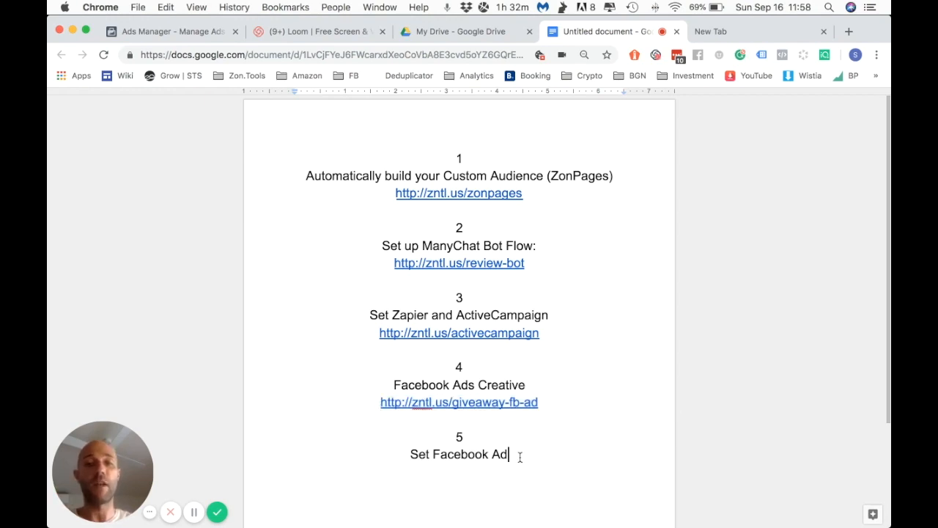
{"action": "left_click_drag", "start_coordinate": [520, 456], "coordinate": [402, 442]}
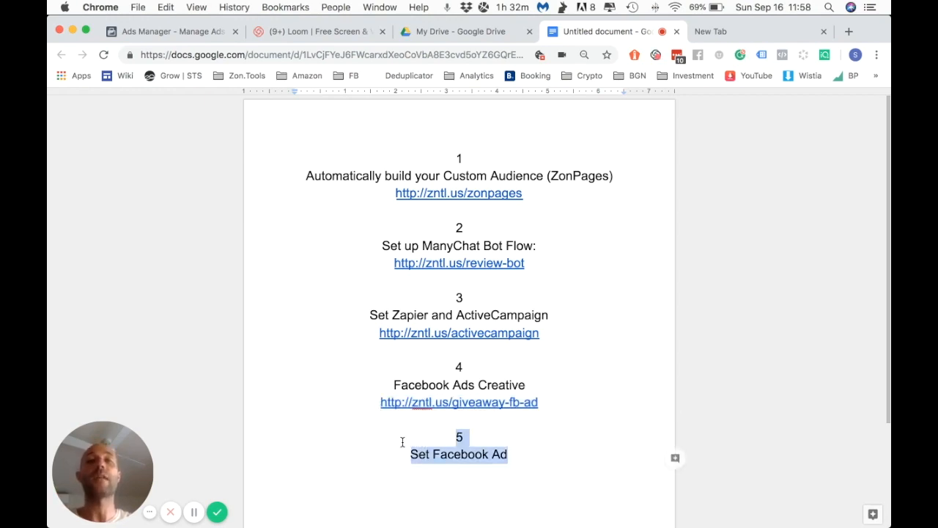